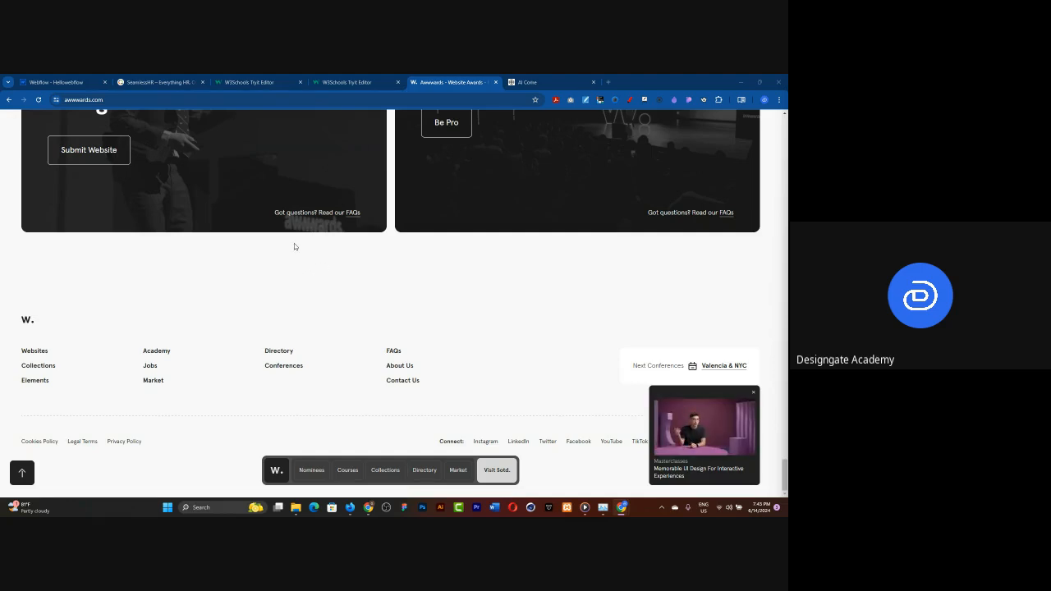
Switch to the Hellowebflow project in Webflow and hide the Navigator so the page canvas is uncovered
click(50, 77)
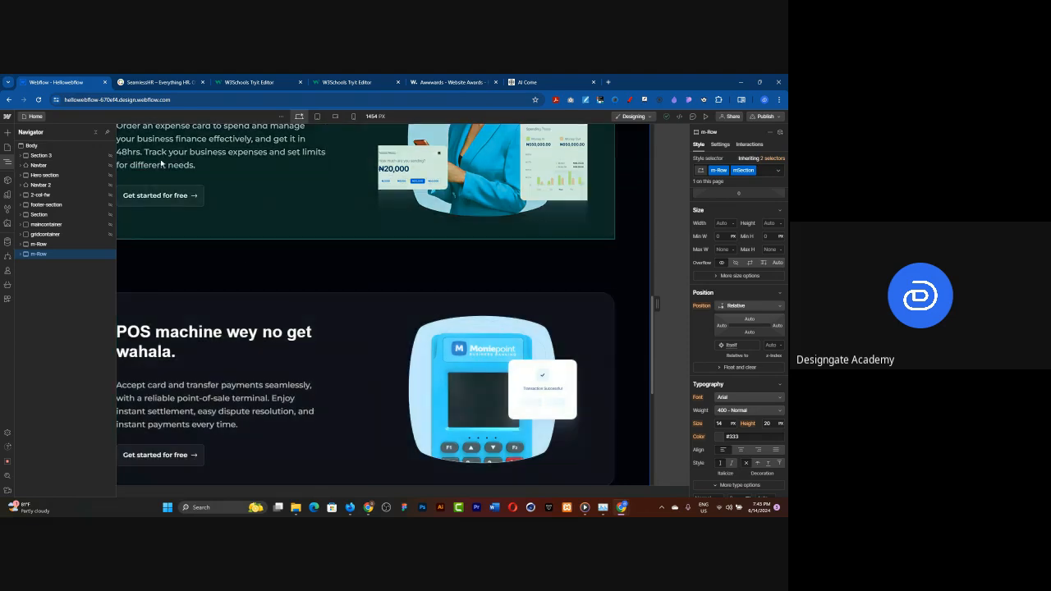
scroll(285, 286, up, 3)
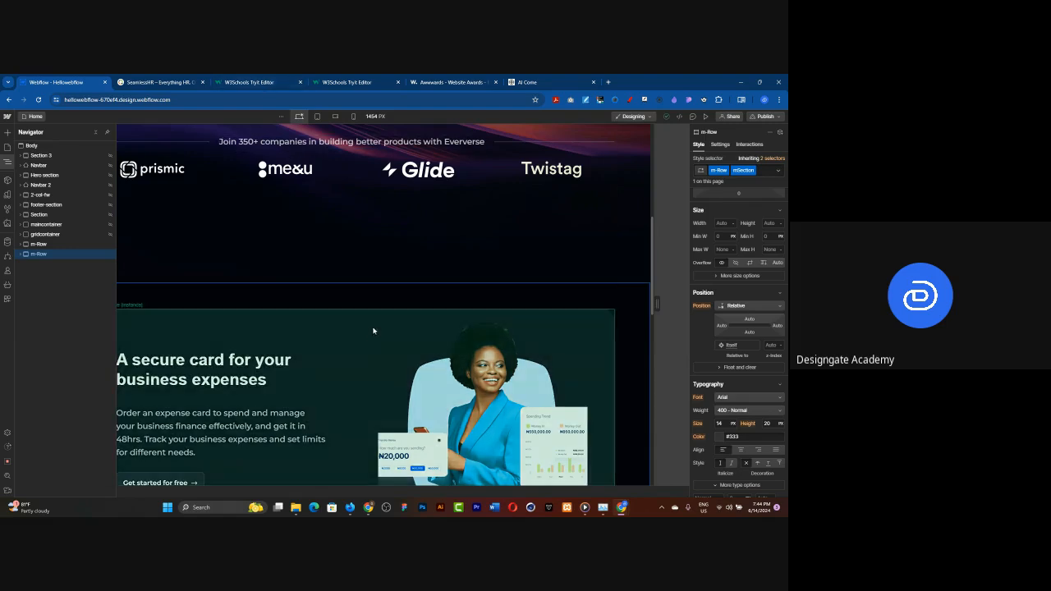
scroll(394, 279, down, 8)
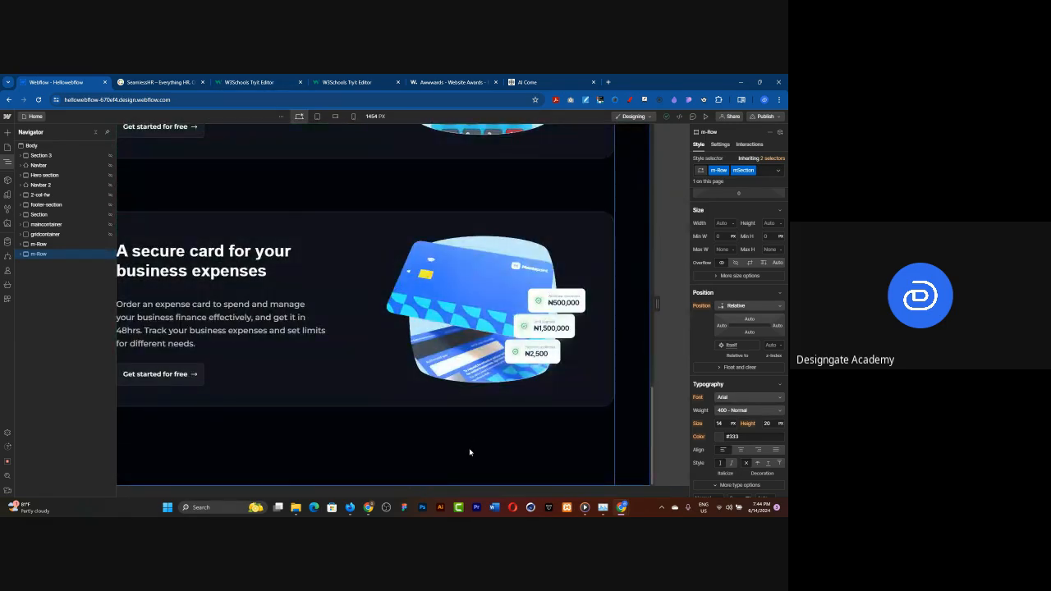
click(8, 161)
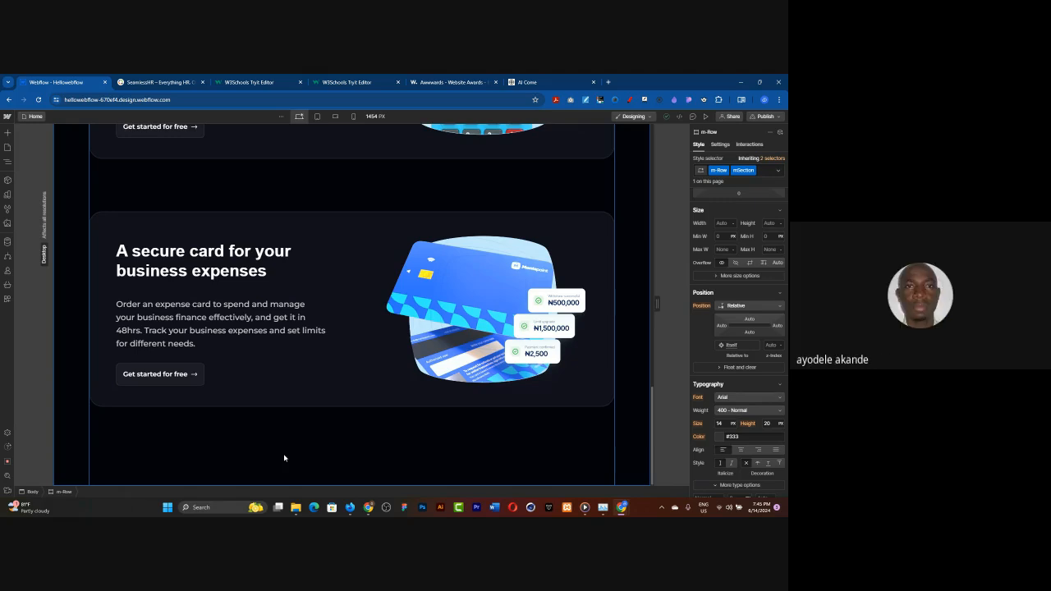
Review the page design from the business card and POS machine sections up to the hero and company logos
scroll(284, 458, up, 1)
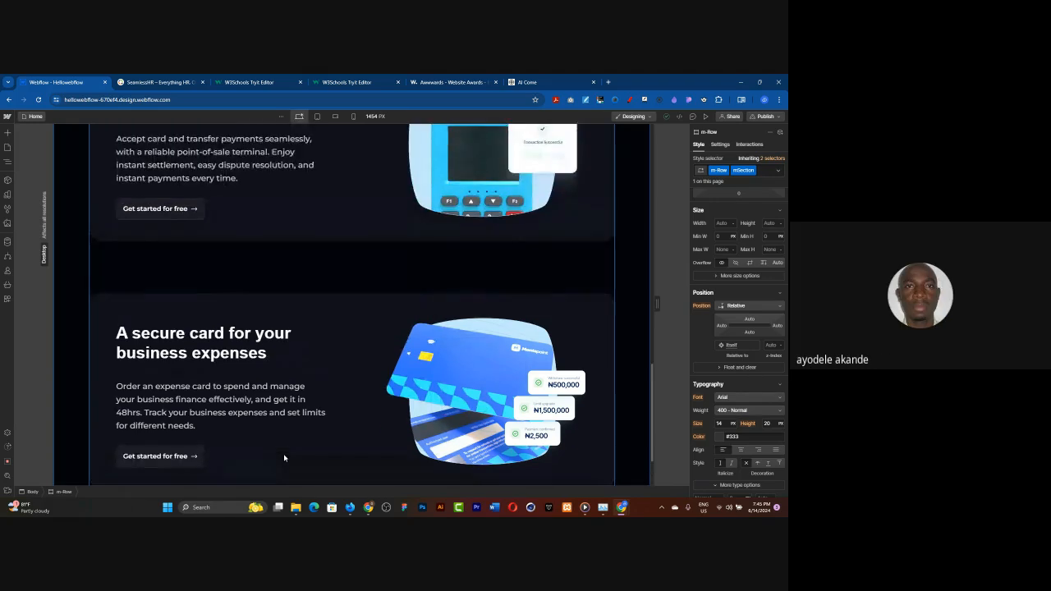
scroll(284, 458, down, 1)
scroll(284, 458, up, 10)
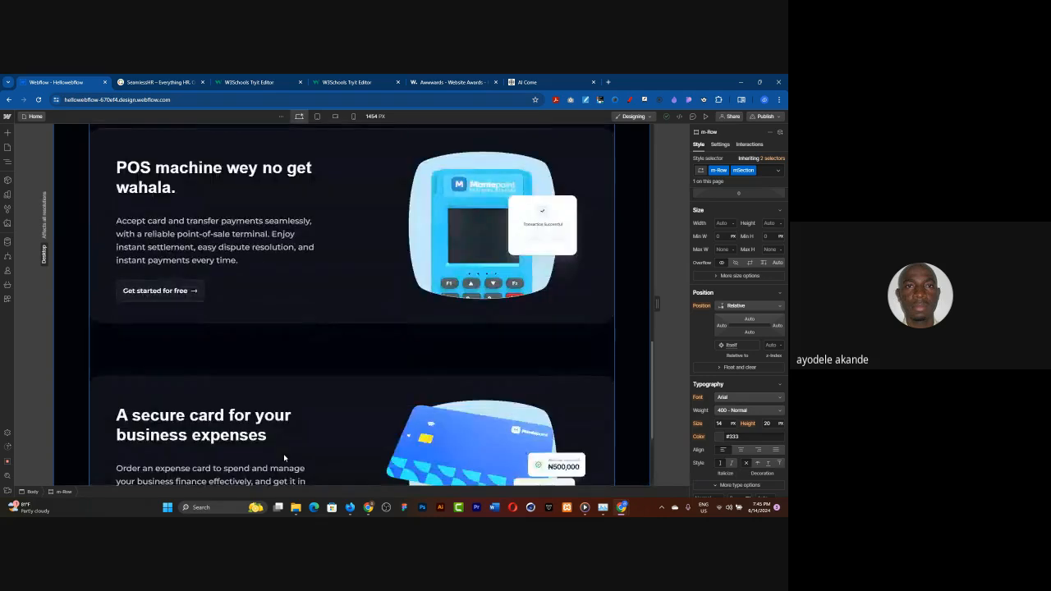
scroll(284, 458, up, 3)
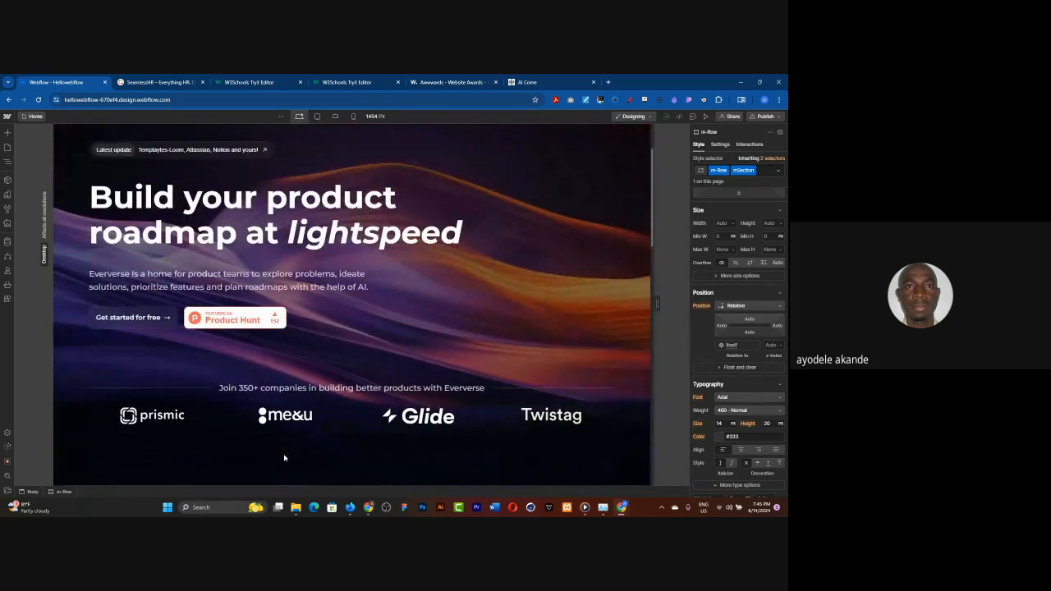
scroll(341, 423, down, 4)
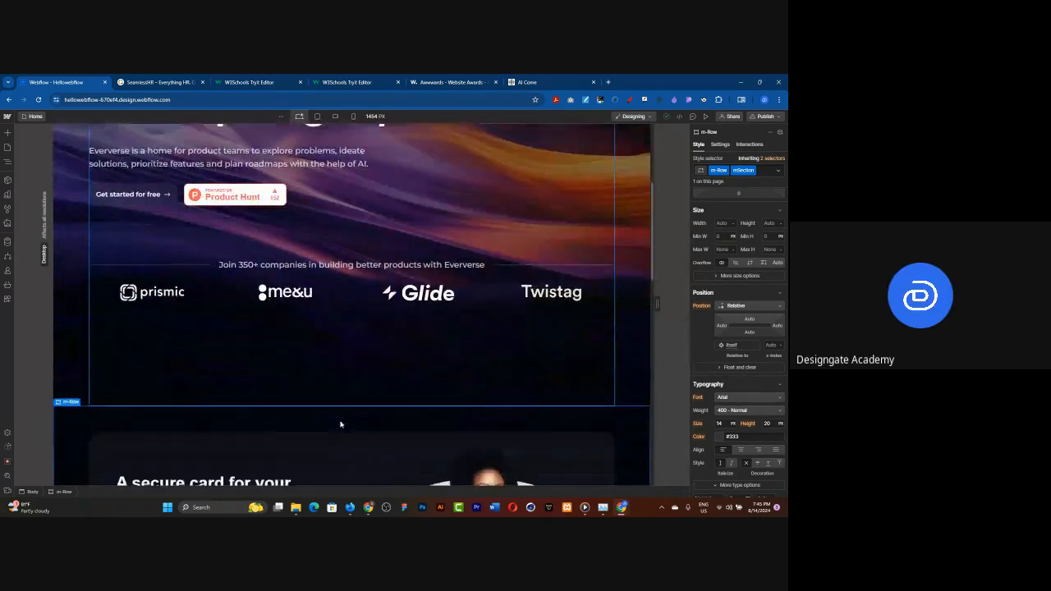
scroll(331, 378, up, 3)
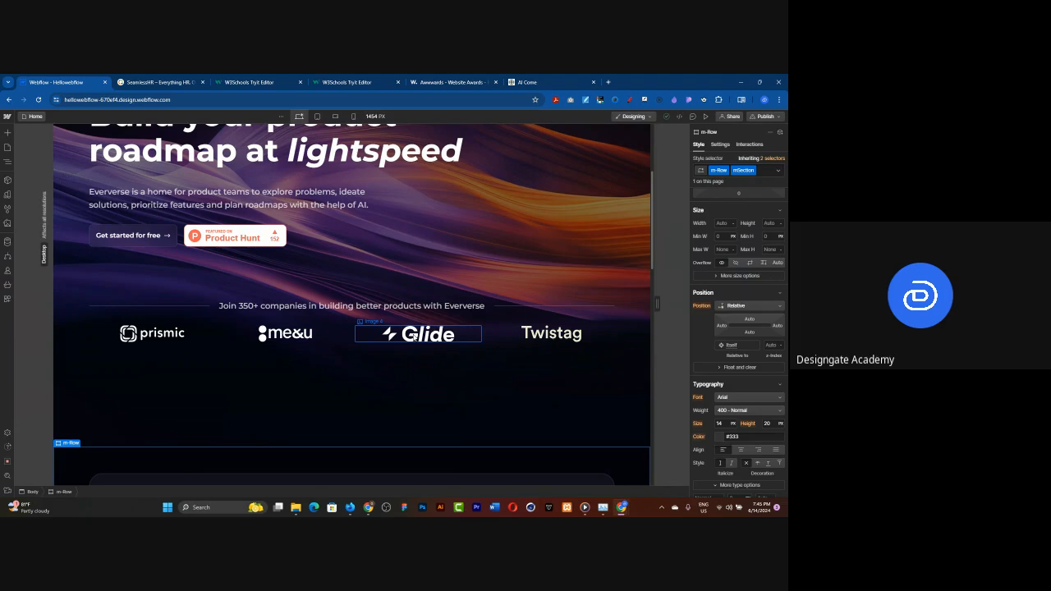
scroll(295, 403, up, 1)
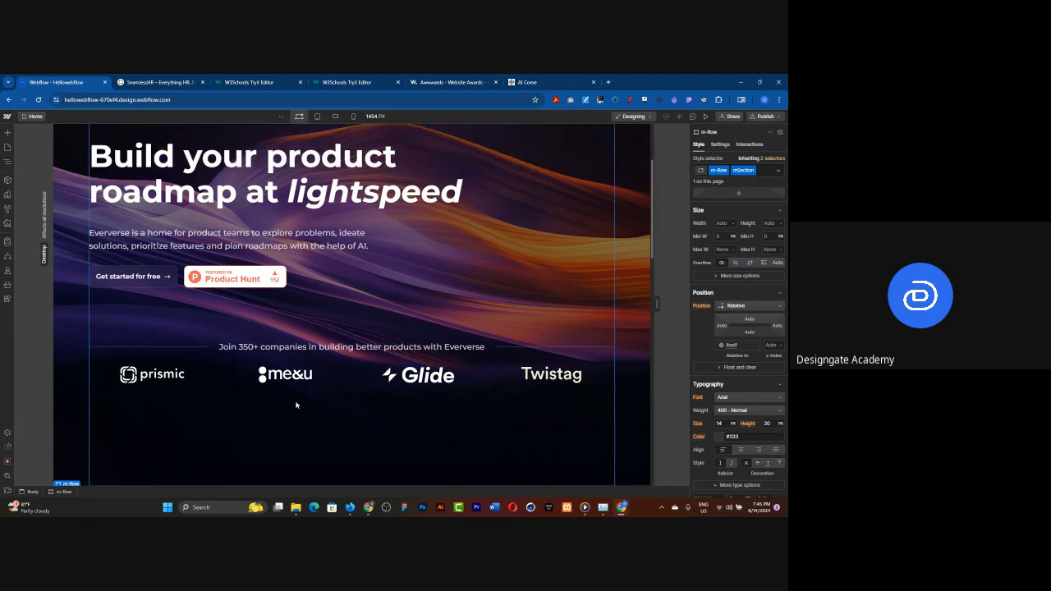
scroll(297, 415, up, 1)
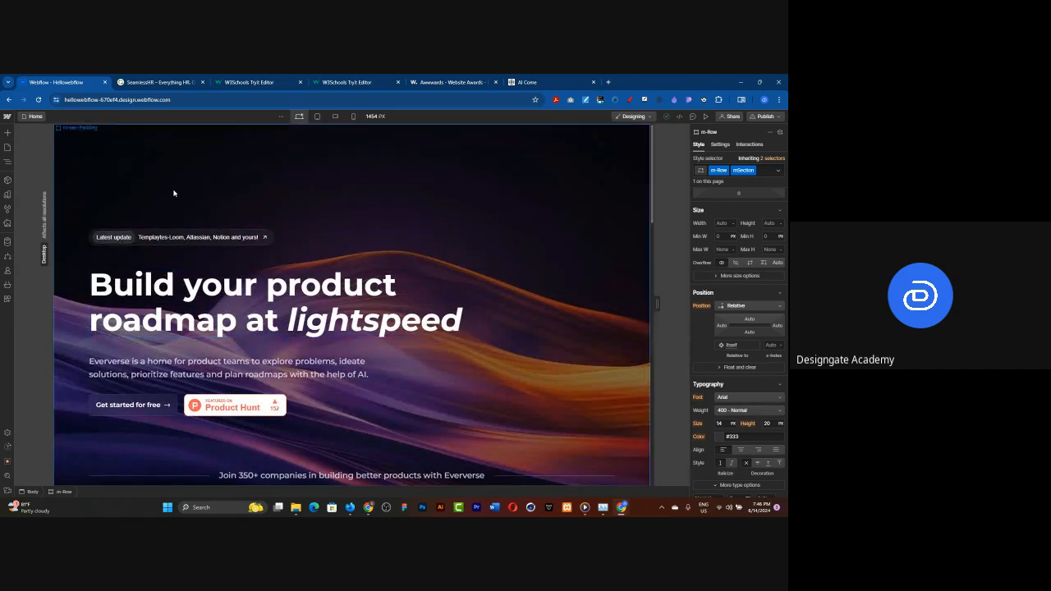
scroll(255, 218, down, 1)
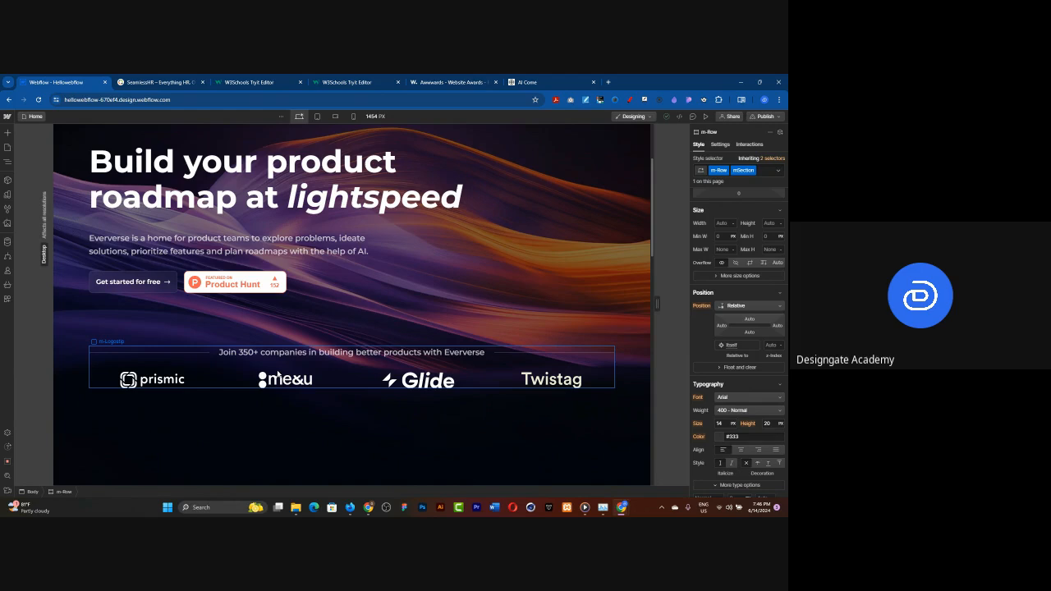
Look through the marketplace, directory and collections sections of the Awwwards homepage, and return to the Webflow project
click(453, 79)
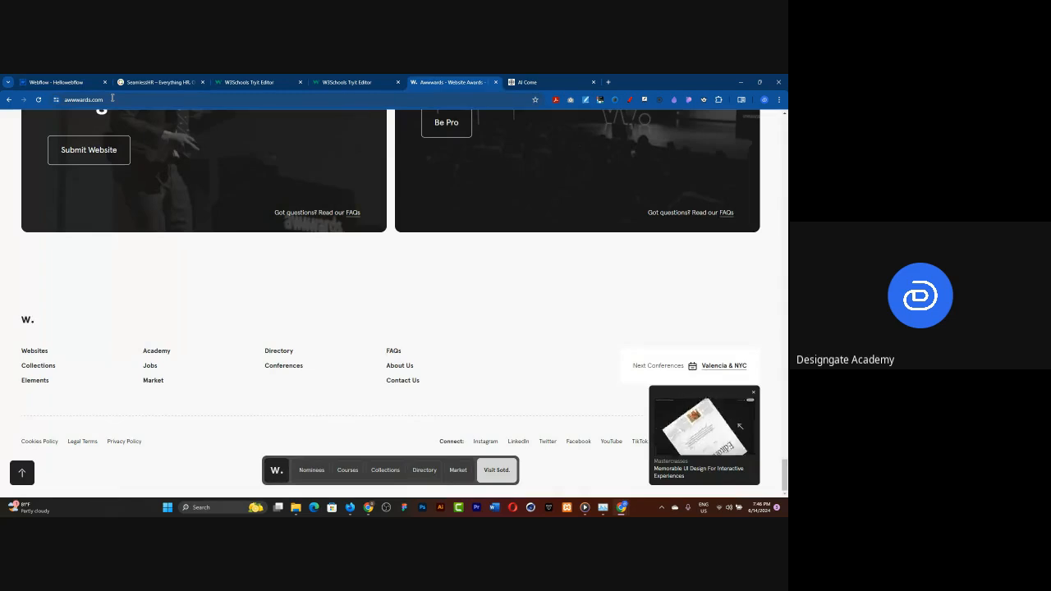
scroll(408, 359, up, 1)
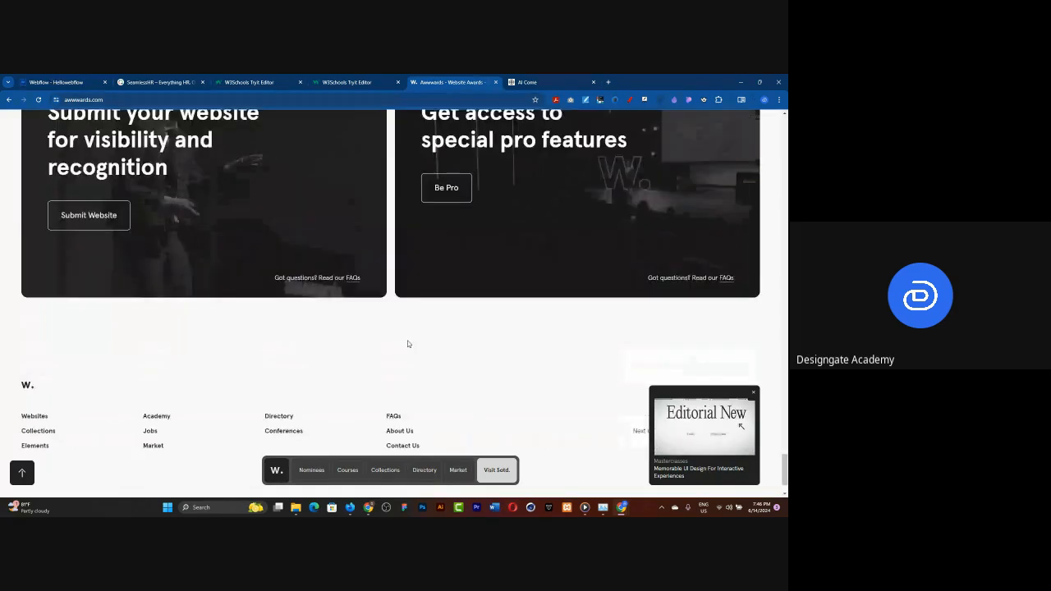
scroll(408, 344, up, 10)
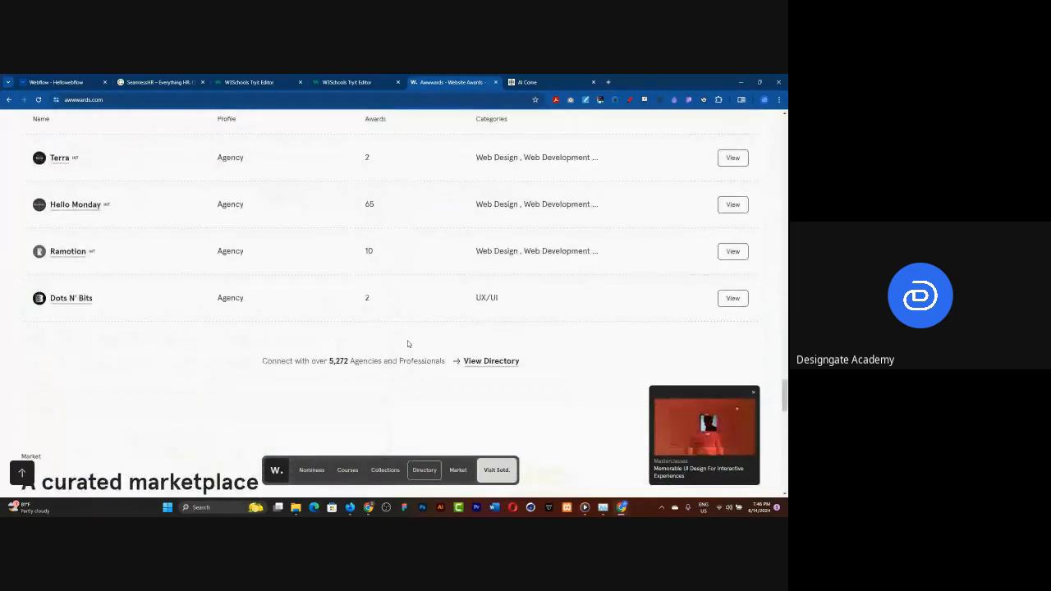
scroll(405, 341, down, 5)
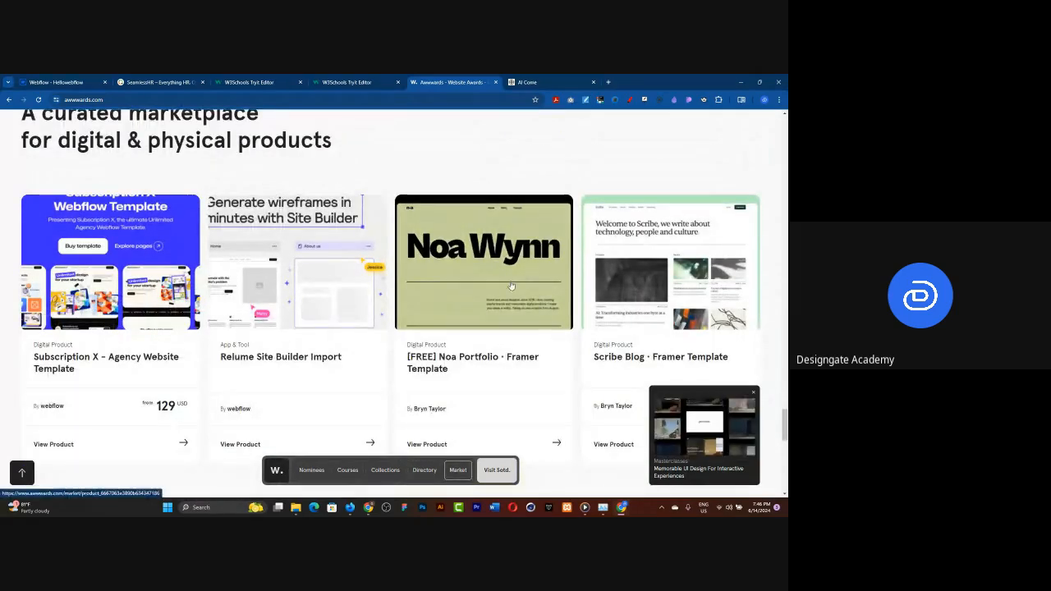
scroll(517, 244, up, 1)
scroll(516, 244, up, 8)
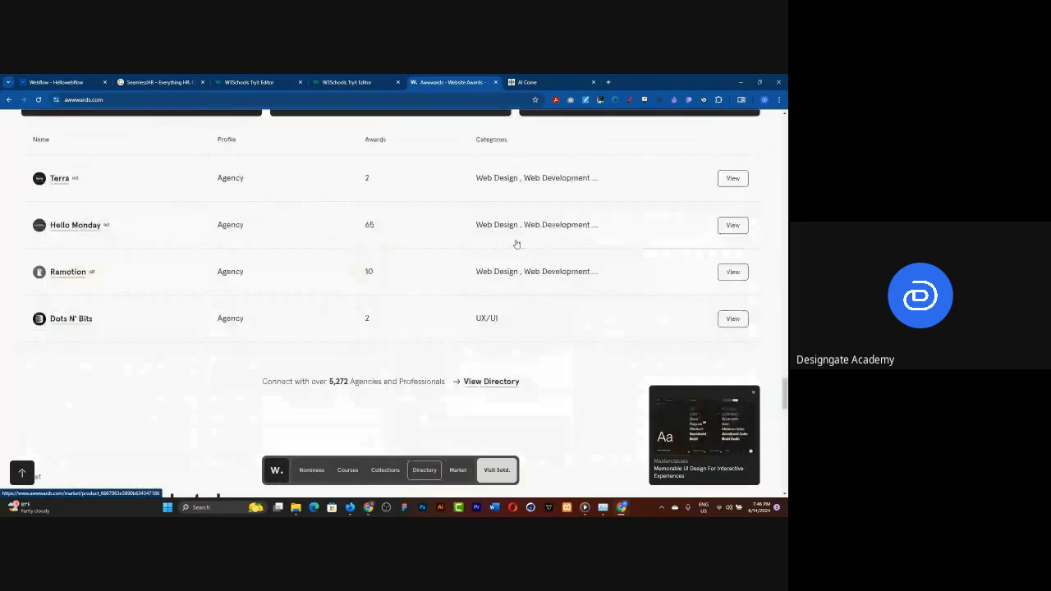
scroll(516, 244, down, 1)
scroll(520, 312, up, 3)
scroll(524, 380, up, 5)
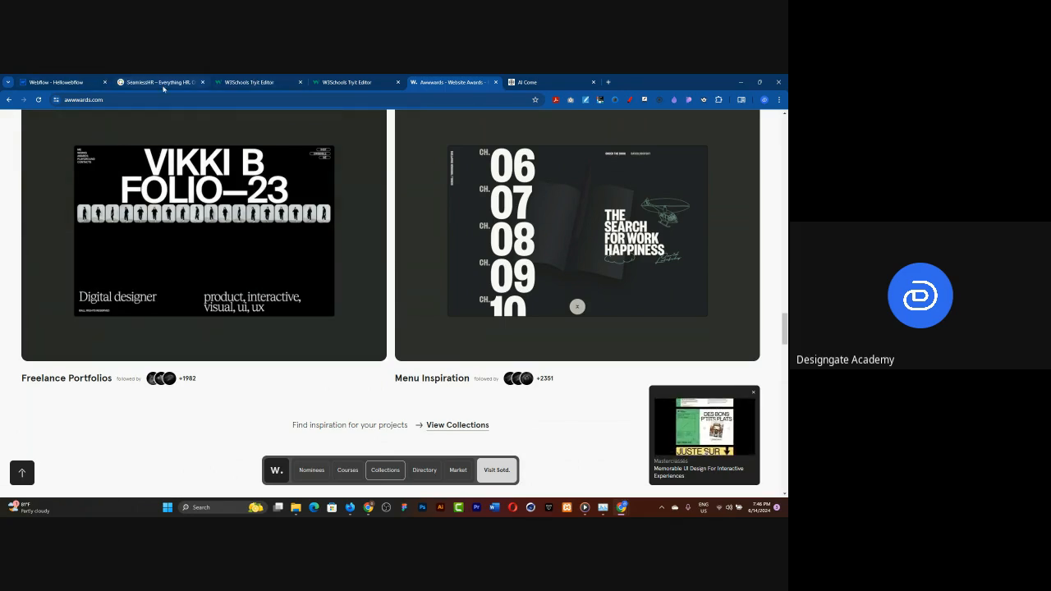
click(75, 82)
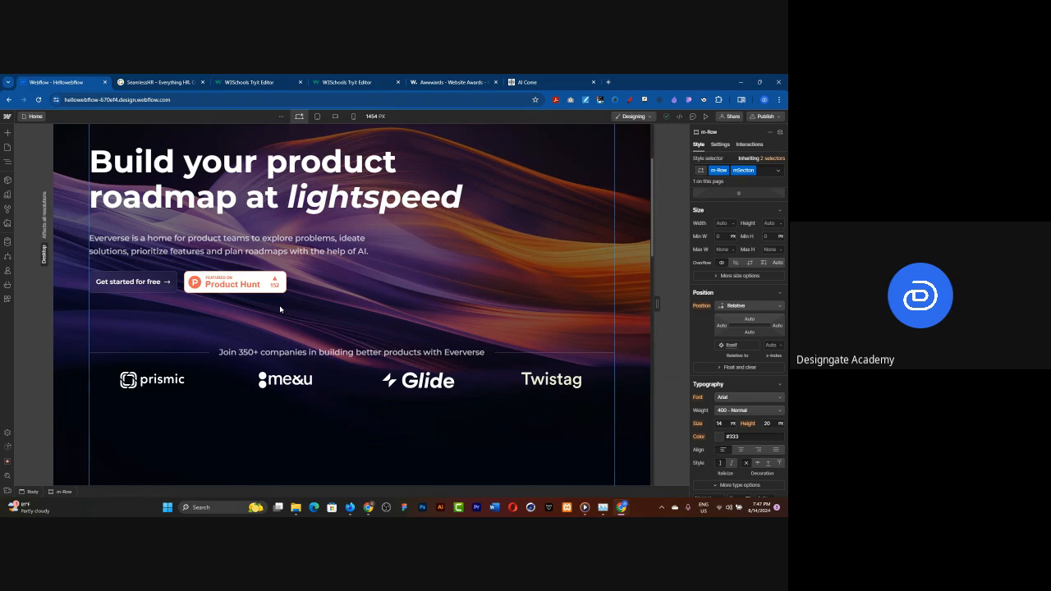
Try the London, Paris and Tokyo tabs in the W3Schools Active Tabs example and close that example
click(327, 82)
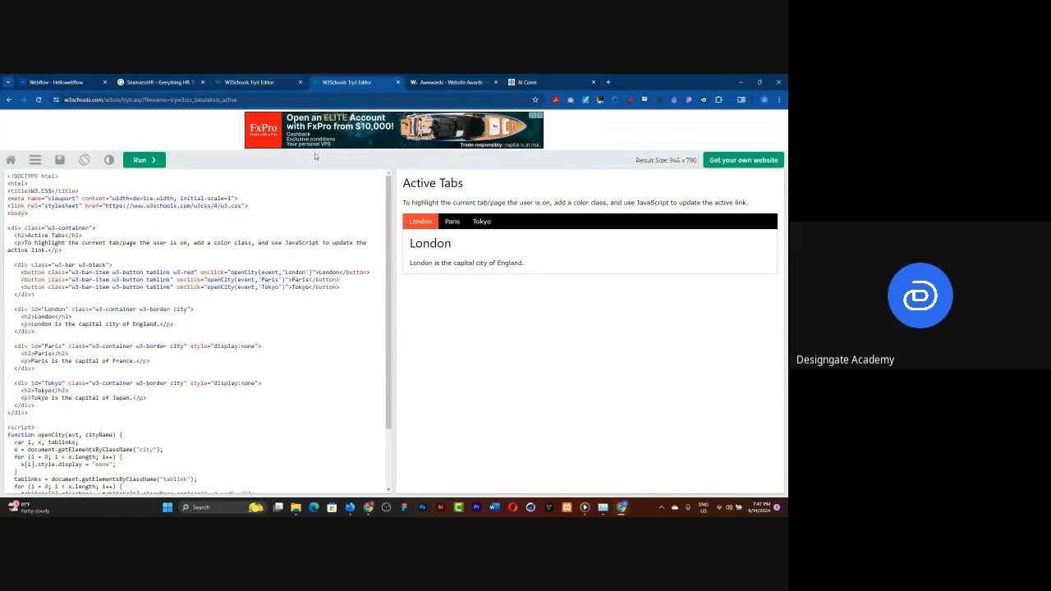
click(453, 222)
click(481, 221)
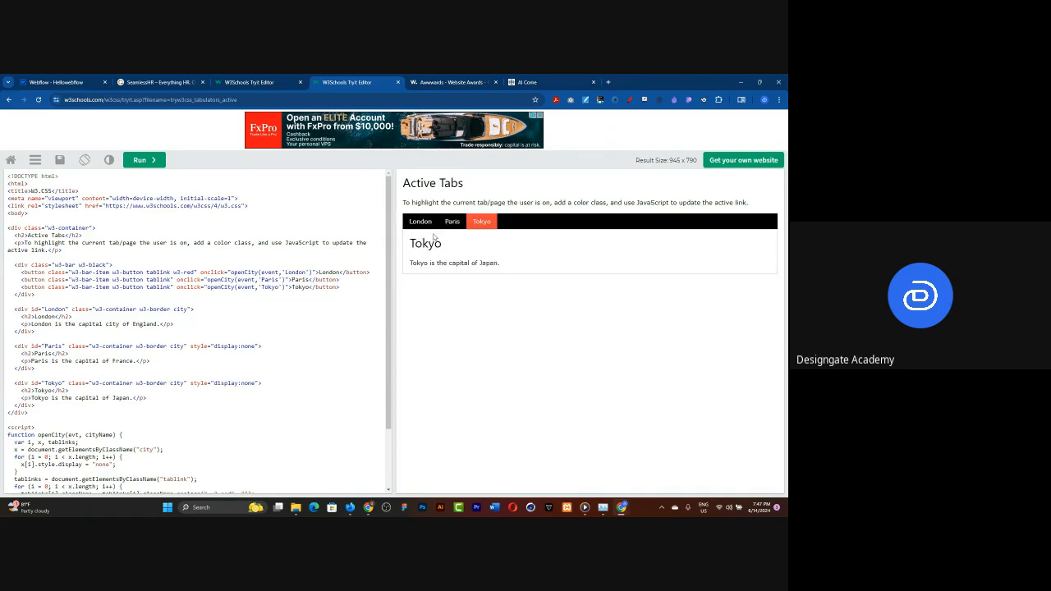
click(420, 223)
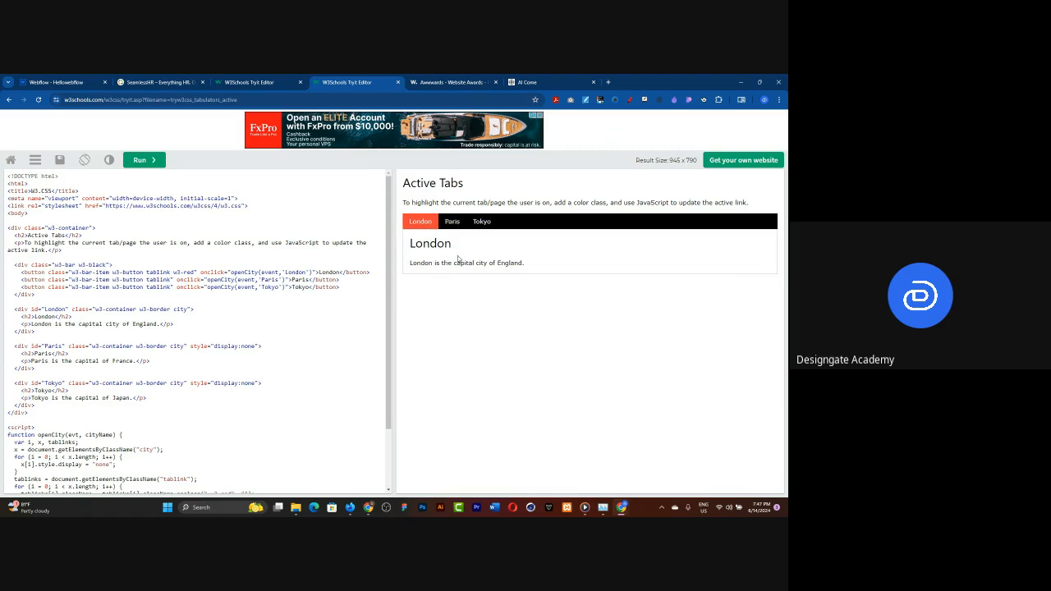
click(450, 223)
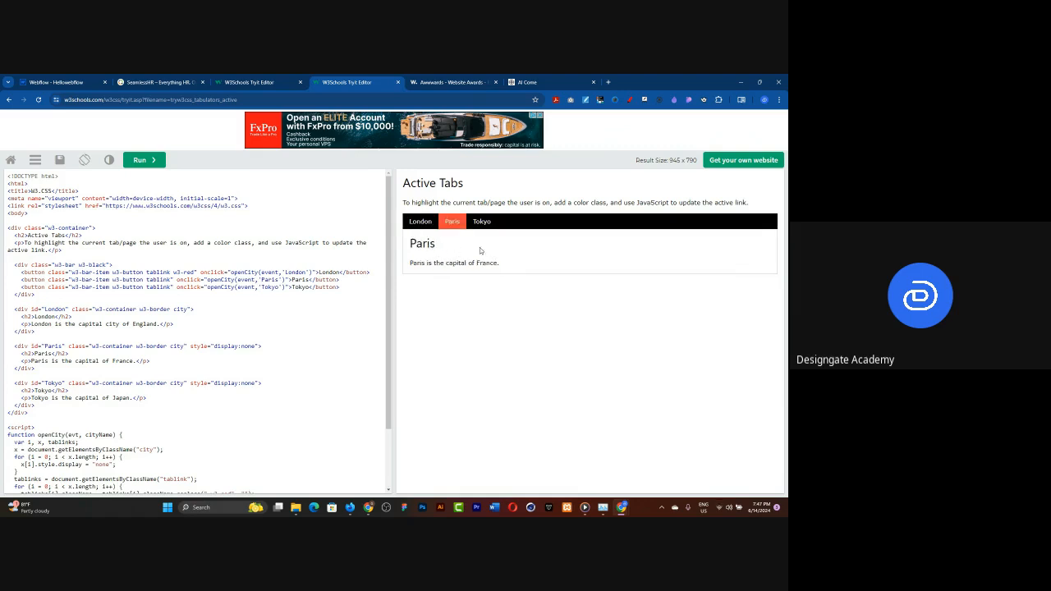
click(484, 228)
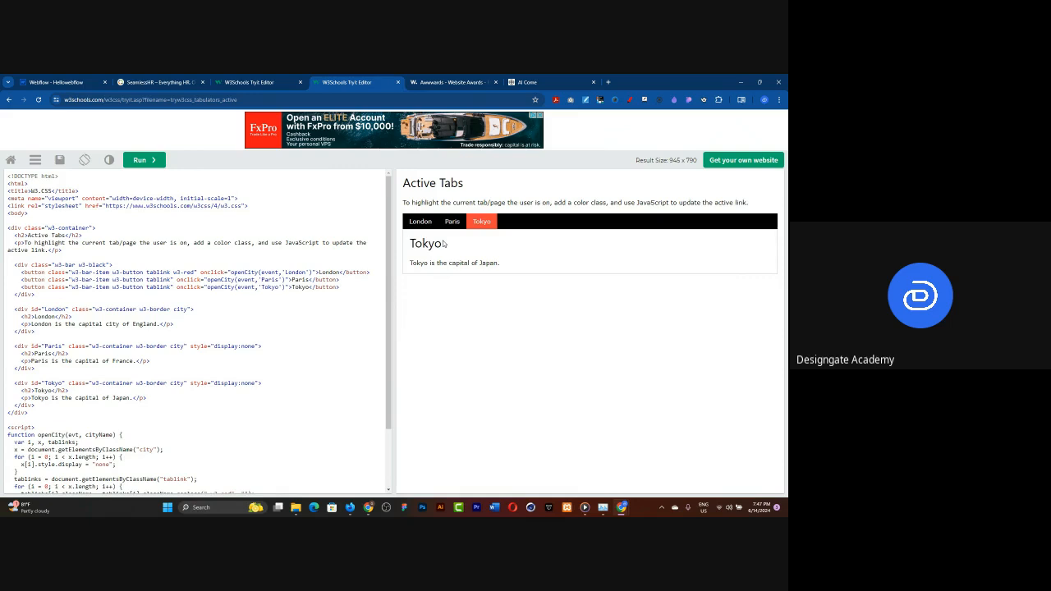
click(397, 82)
Try the Home, News, Contact and About tabs in the W3Schools full-page tabs example
click(245, 81)
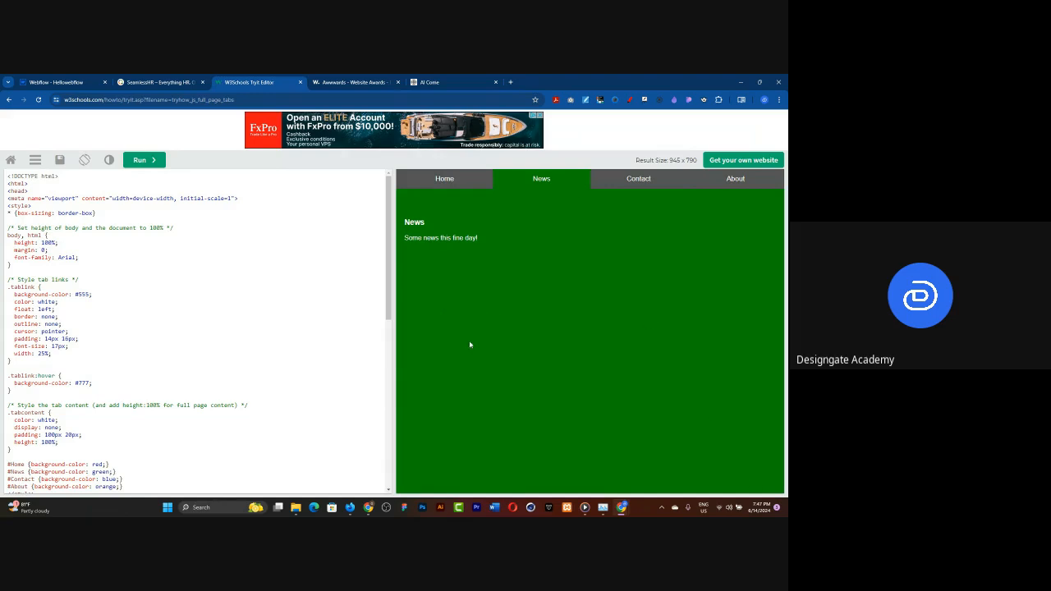
click(449, 179)
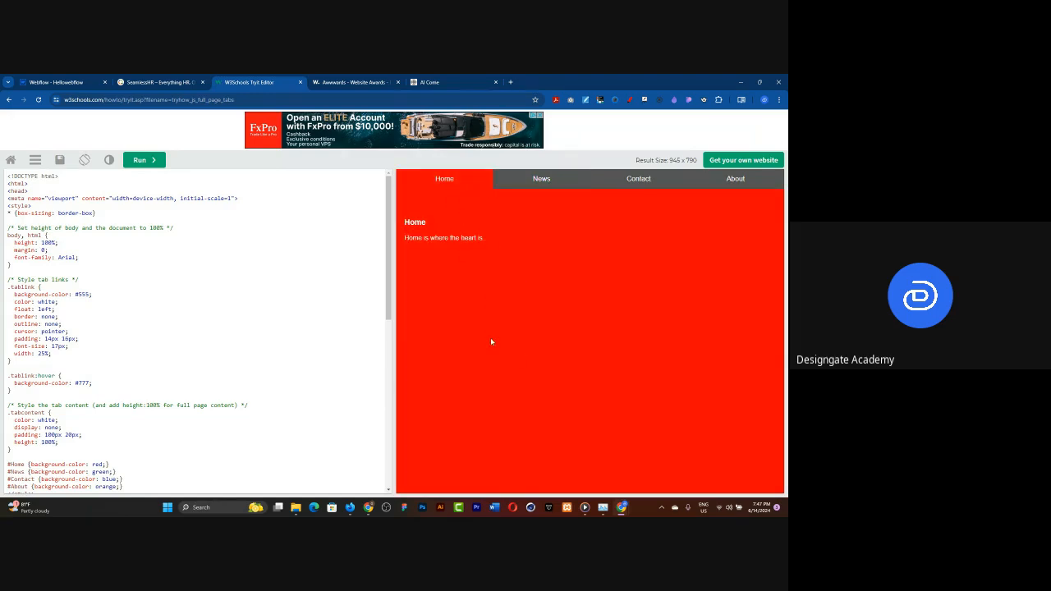
click(558, 180)
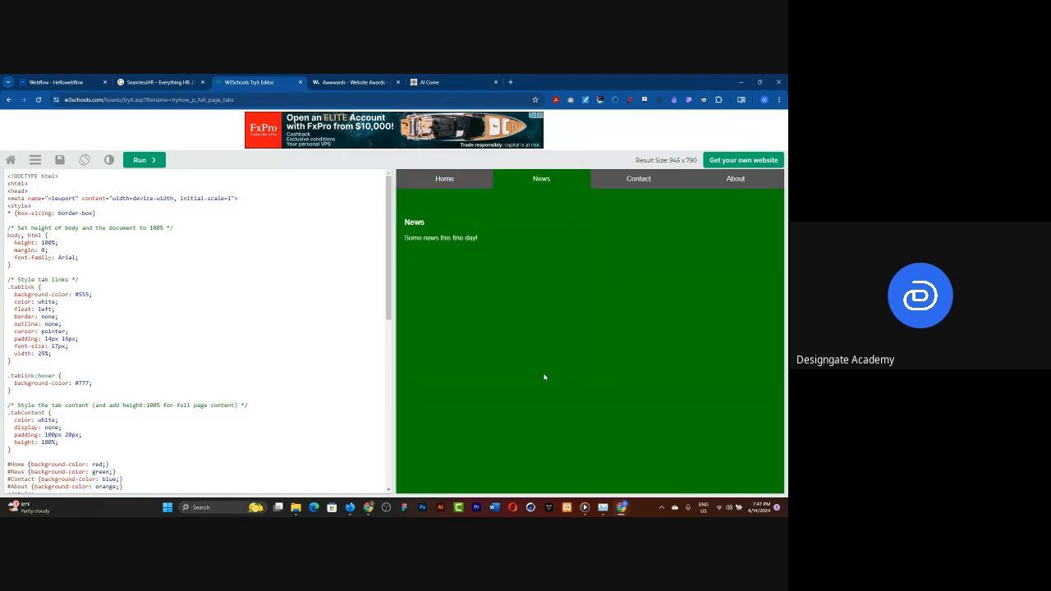
click(637, 188)
click(696, 188)
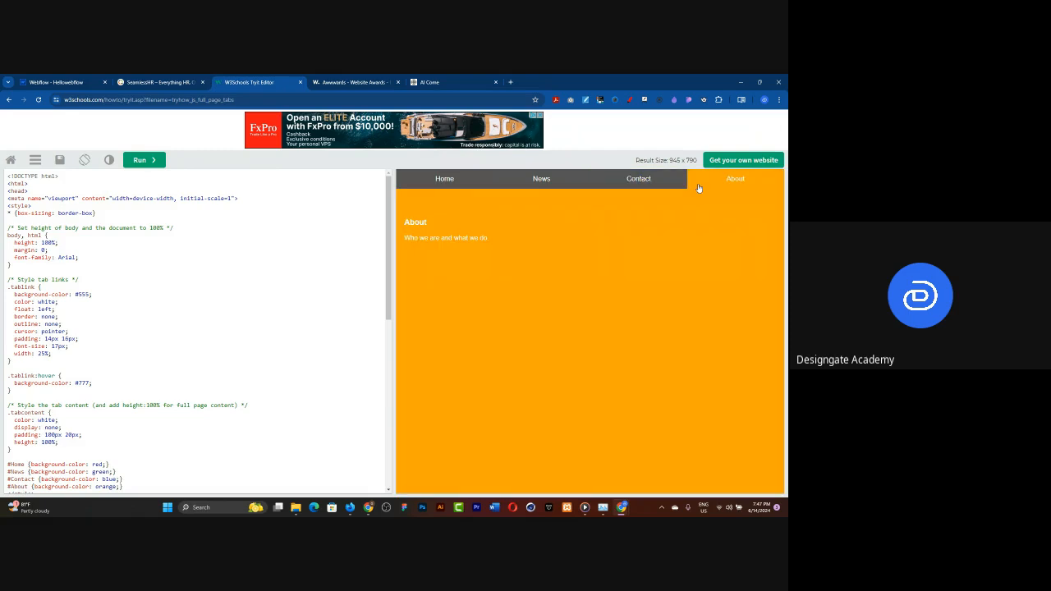
click(412, 180)
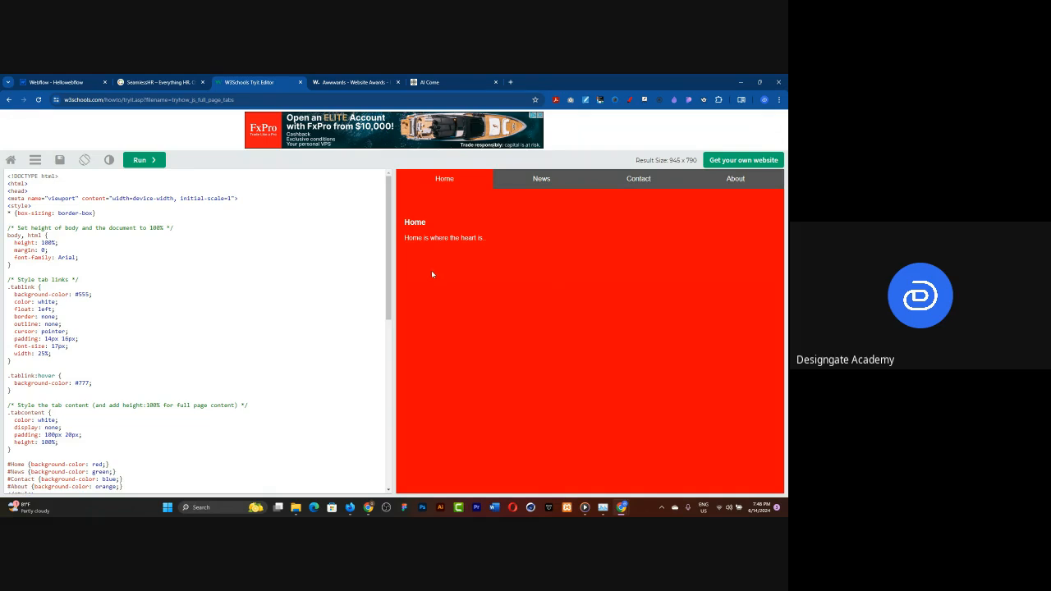
click(510, 184)
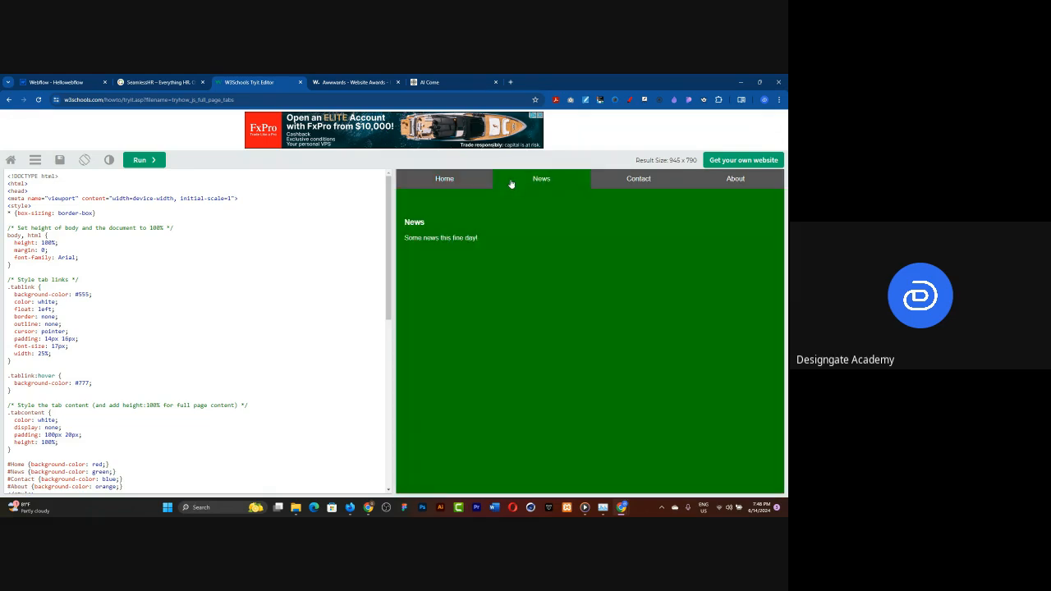
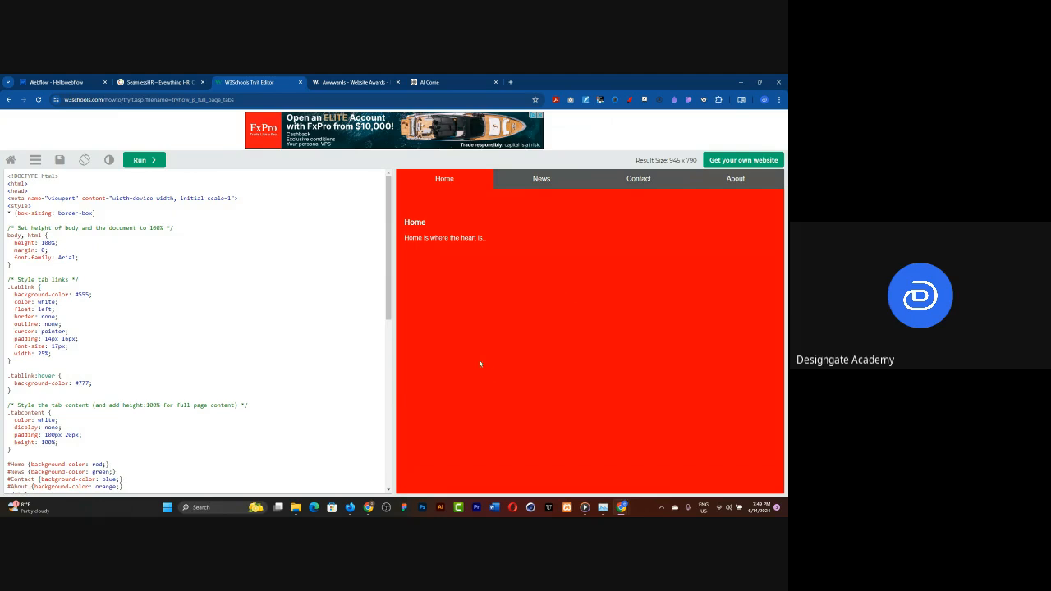
On the SeamlessHR site, go through the product tabs under "Built for the Modern Workplace" from Payroll to Learning Management
click(150, 82)
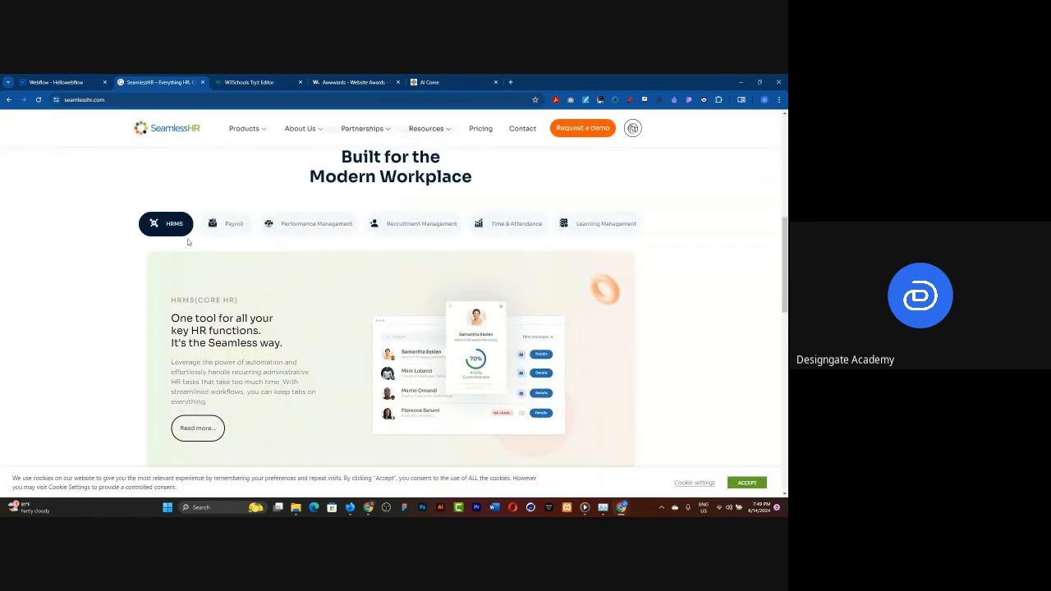
click(216, 223)
click(311, 224)
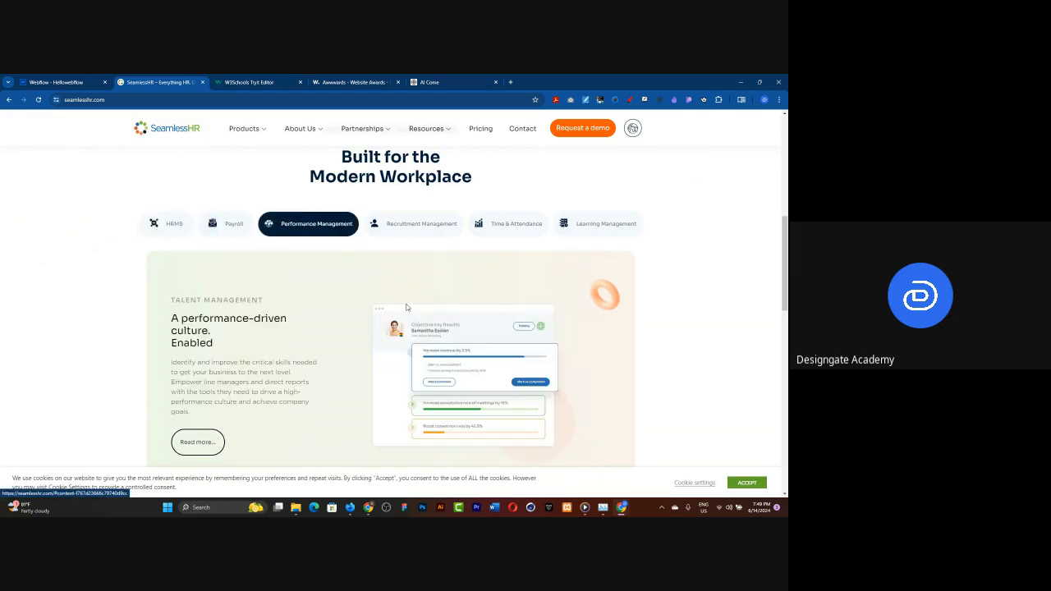
click(406, 229)
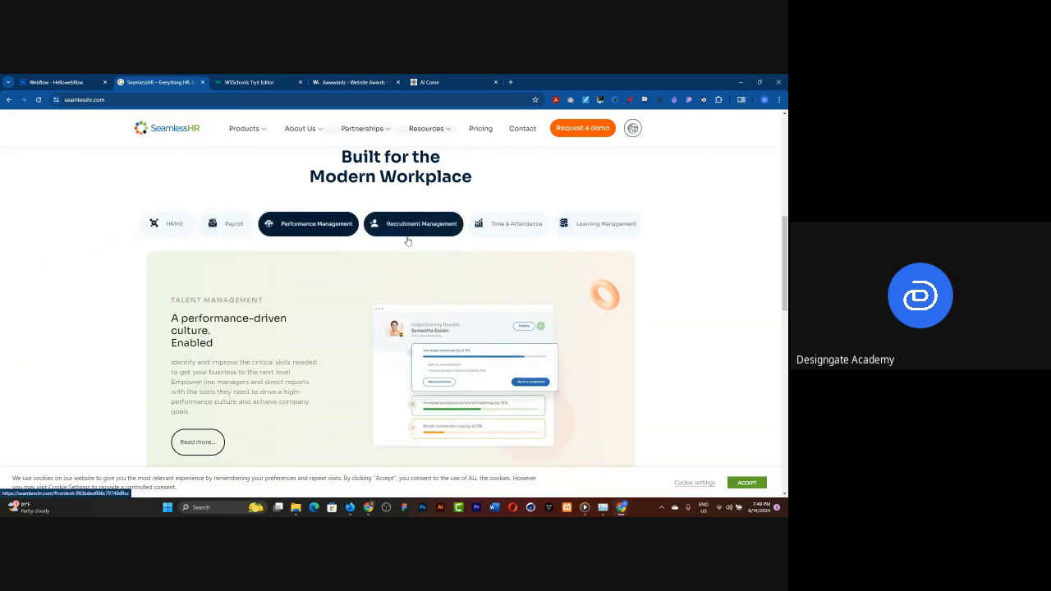
click(532, 233)
click(629, 225)
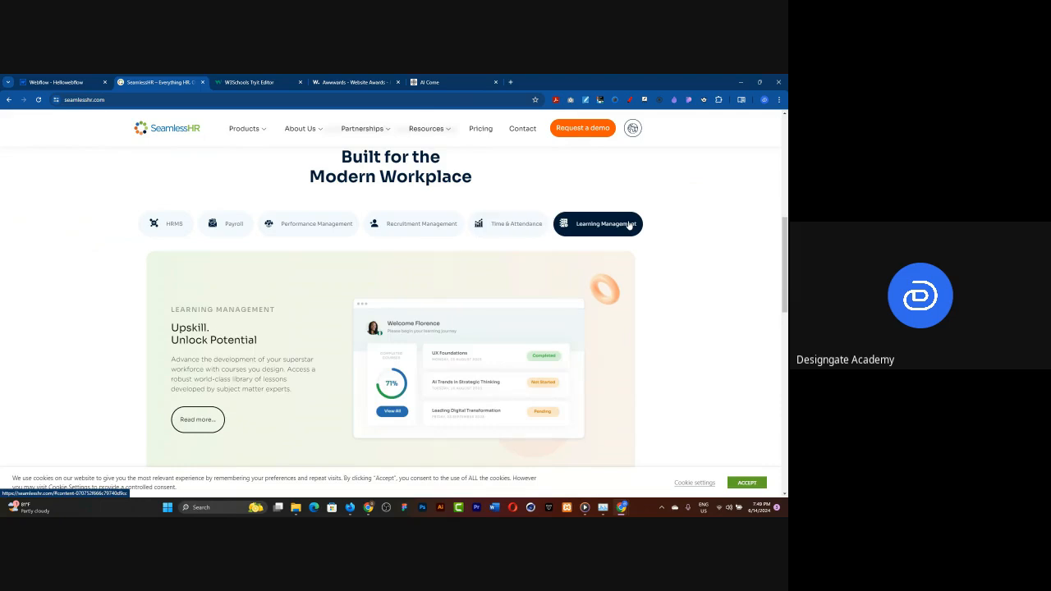
Compare the HRMS and Payroll tab contents in the "Built for the Modern Workplace" section on SeamlessHR
click(150, 228)
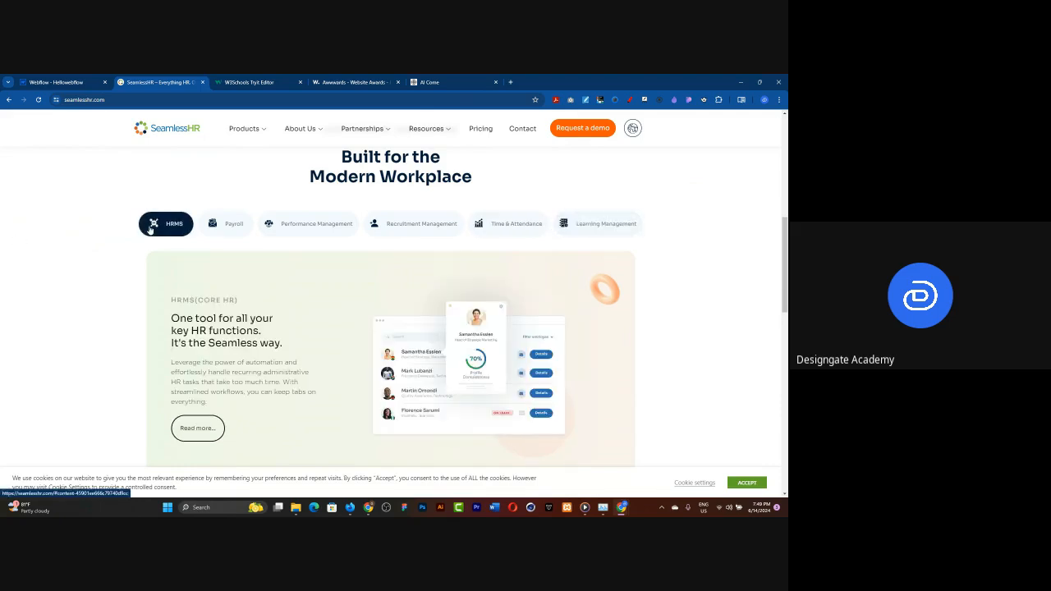
triple_click(345, 287)
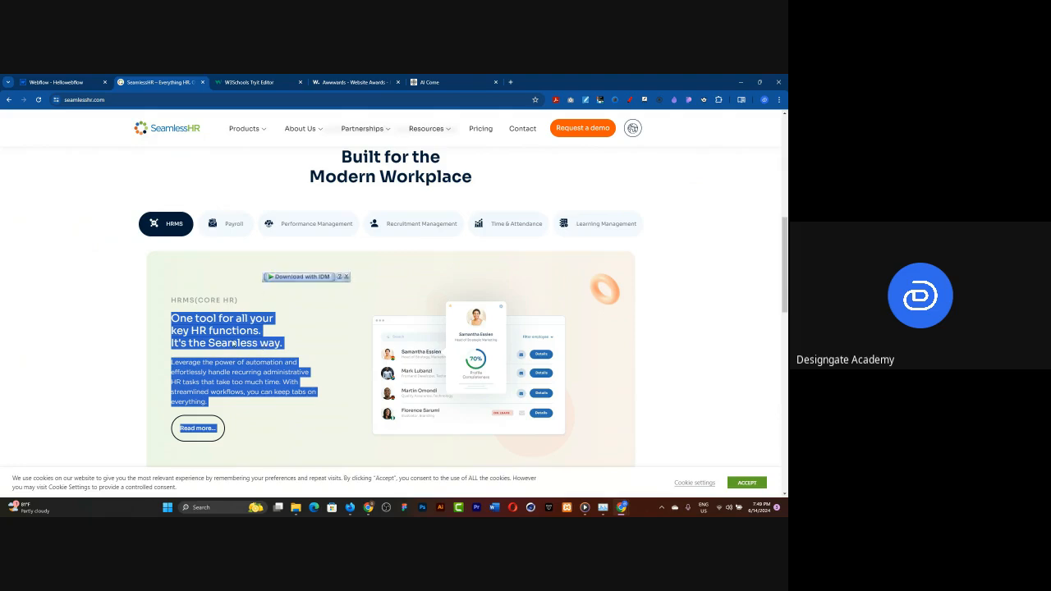
click(186, 276)
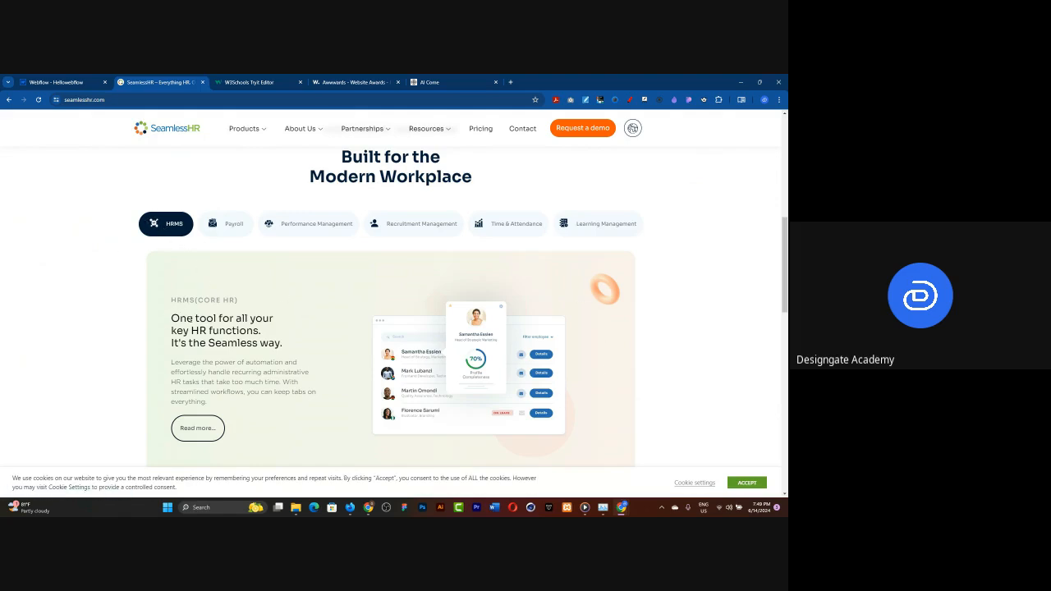
click(206, 234)
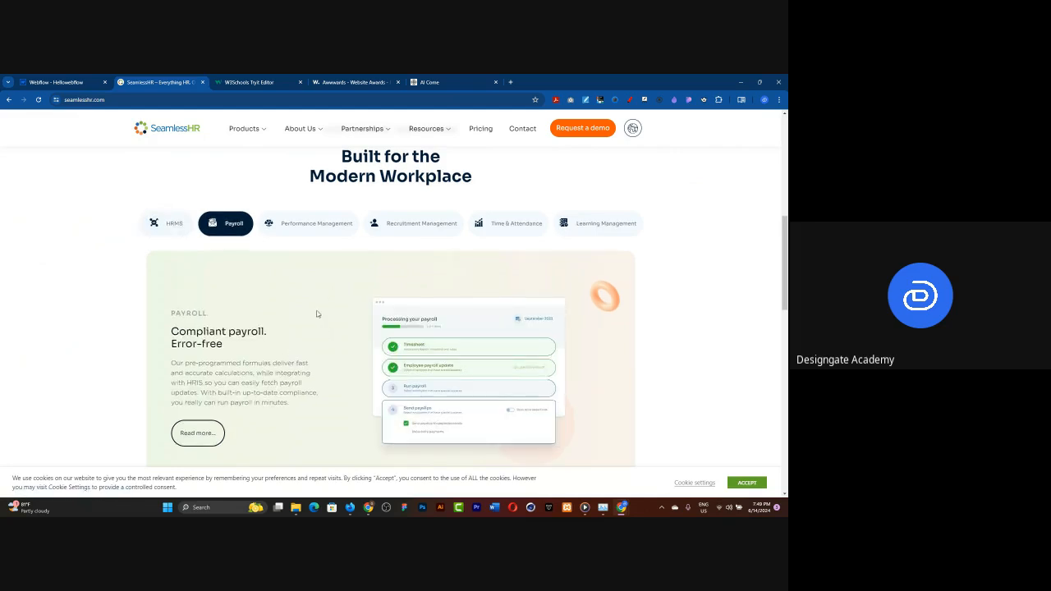
scroll(317, 316, down, 2)
scroll(317, 313, up, 2)
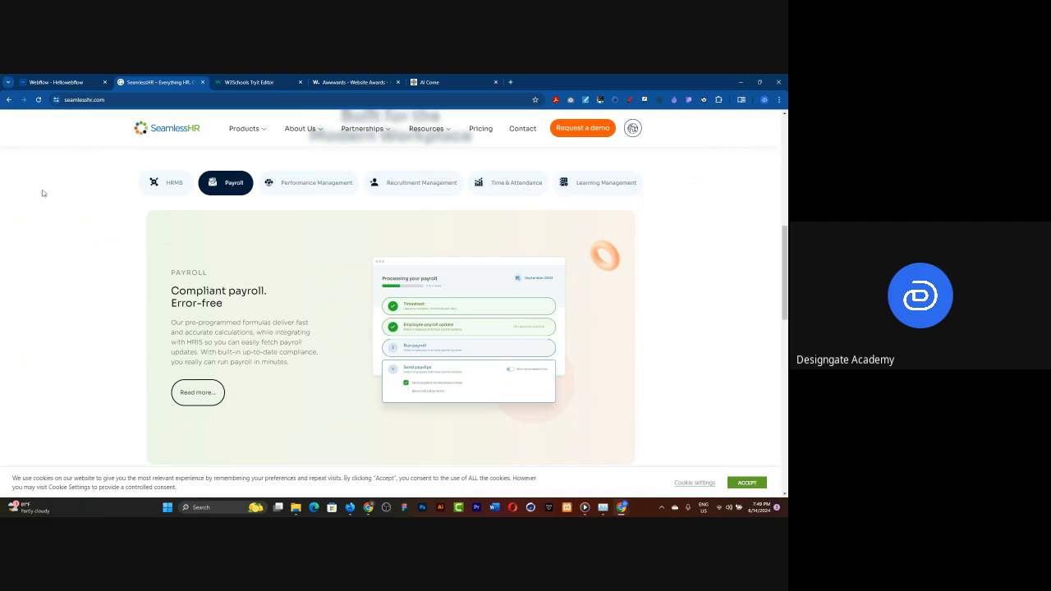
Cycle through the Home, News, Contact and About tabs of the W3Schools full-page tabs example again, and return to SeamlessHR
click(237, 80)
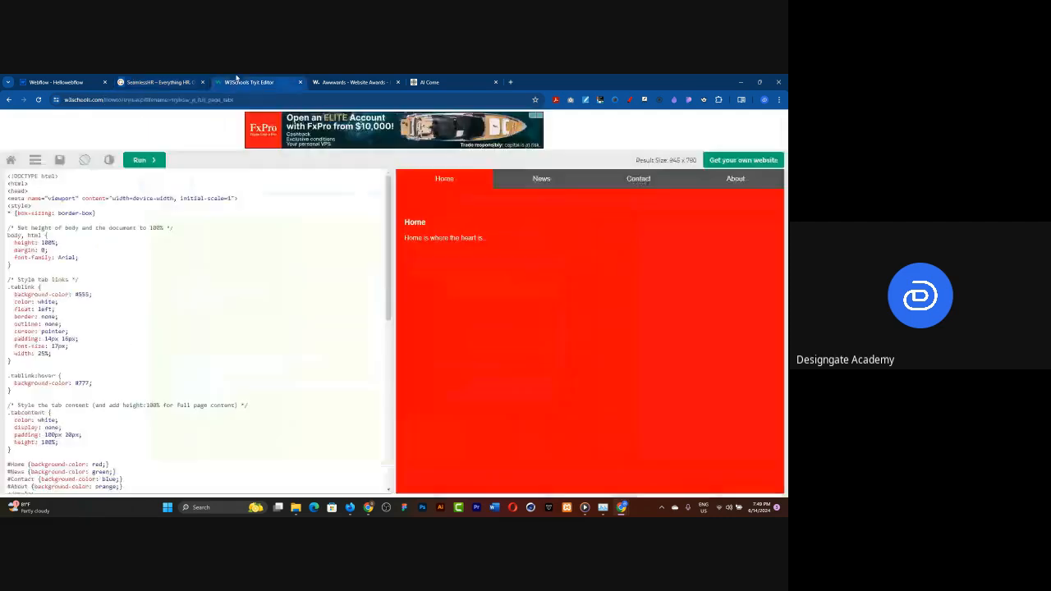
click(545, 183)
click(476, 182)
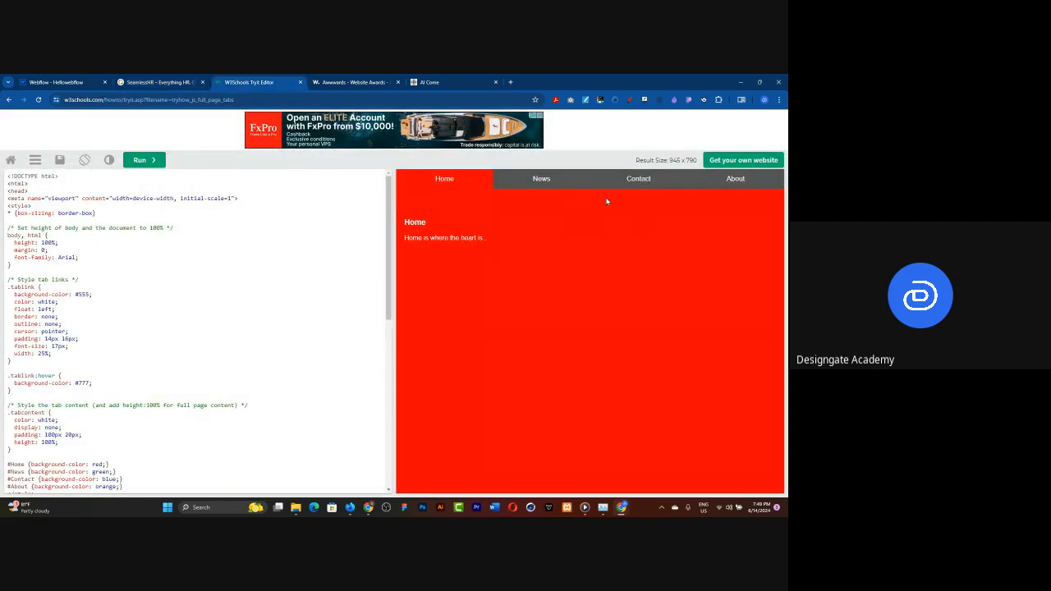
click(638, 179)
click(702, 187)
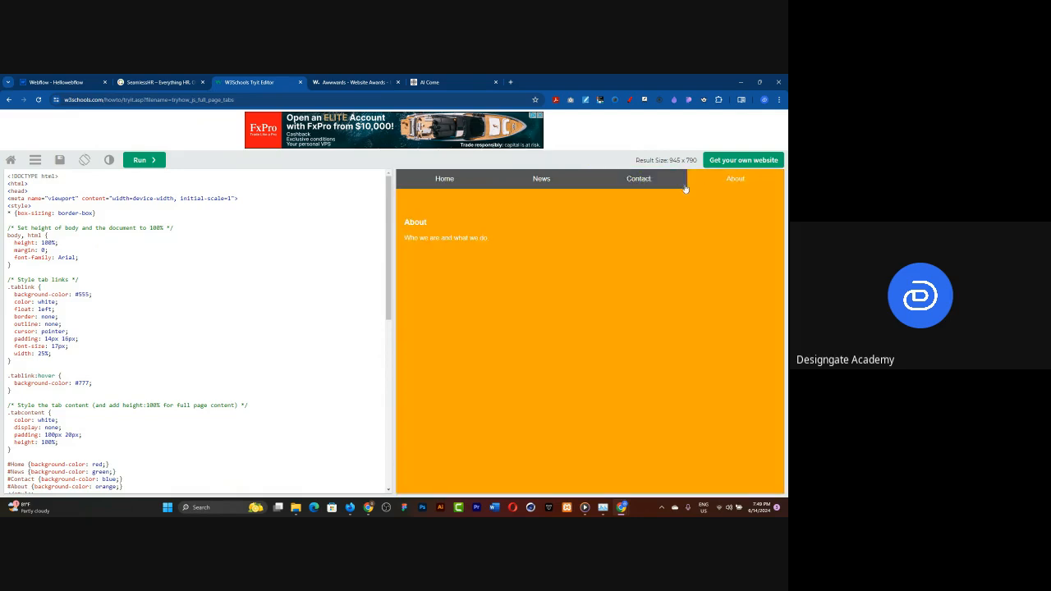
click(645, 178)
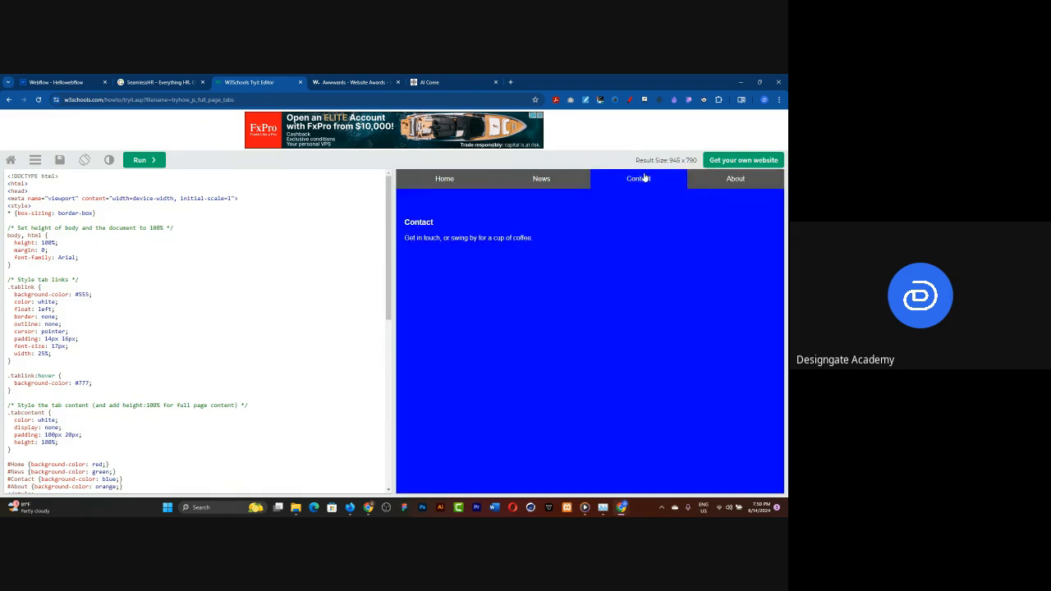
click(569, 184)
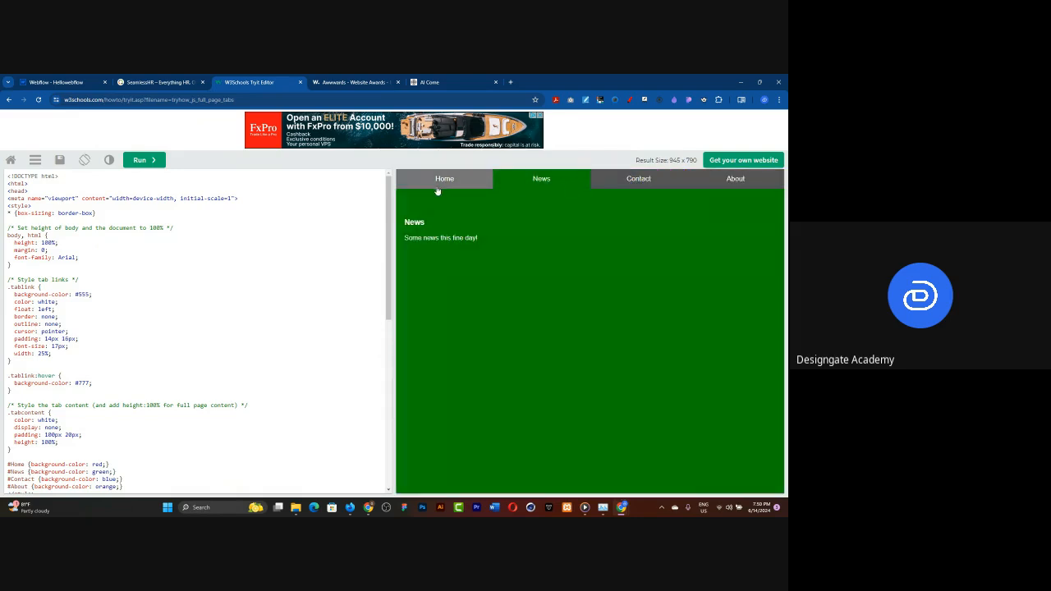
click(437, 189)
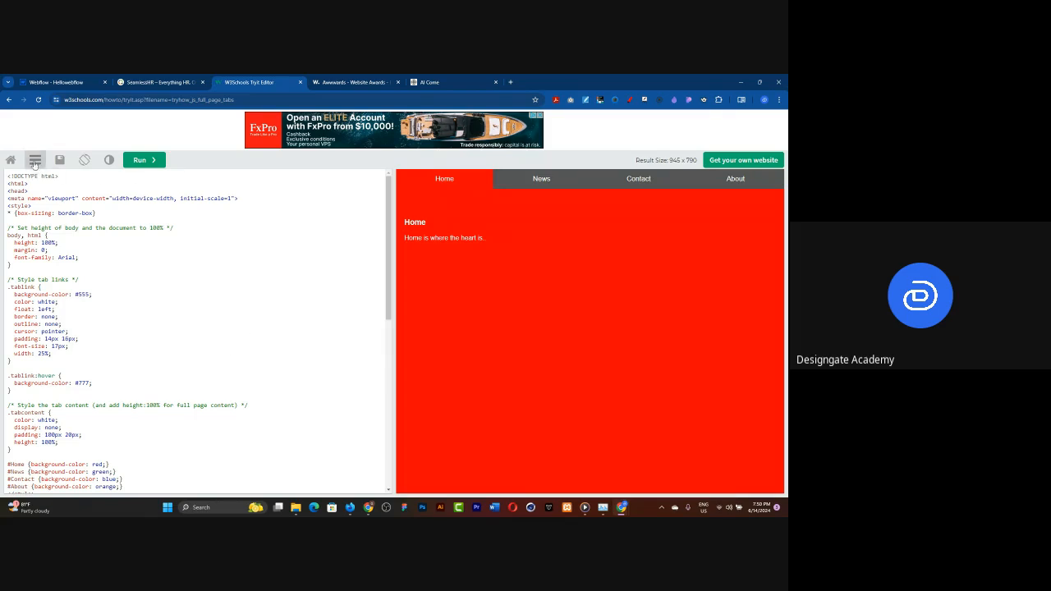
click(183, 83)
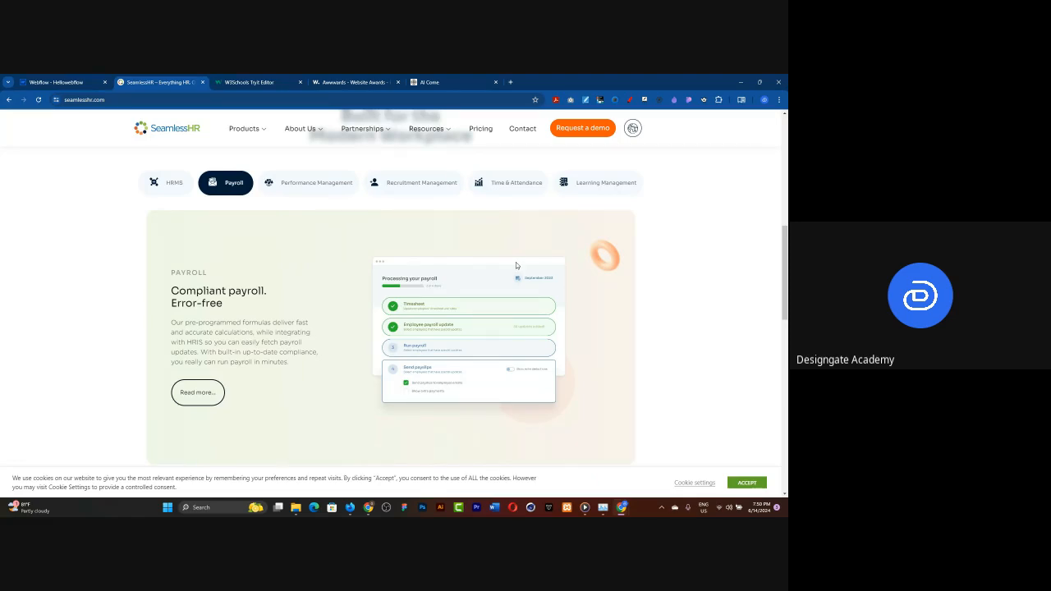
In the Webflow project, add a Section at the end of the page and move it out of m-Row to the Body level
click(64, 83)
scroll(222, 361, down, 1)
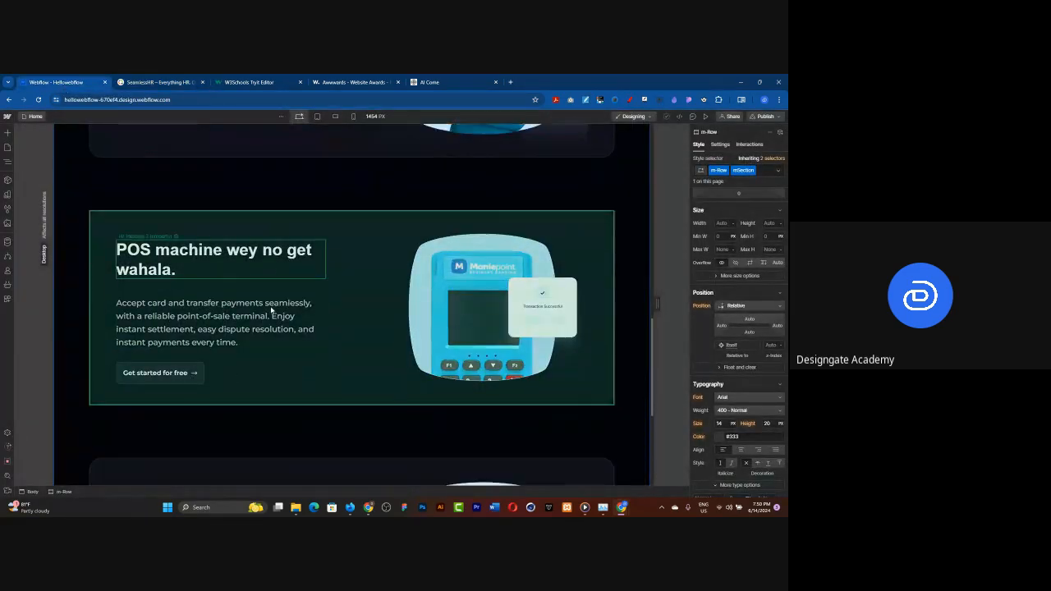
scroll(230, 362, down, 3)
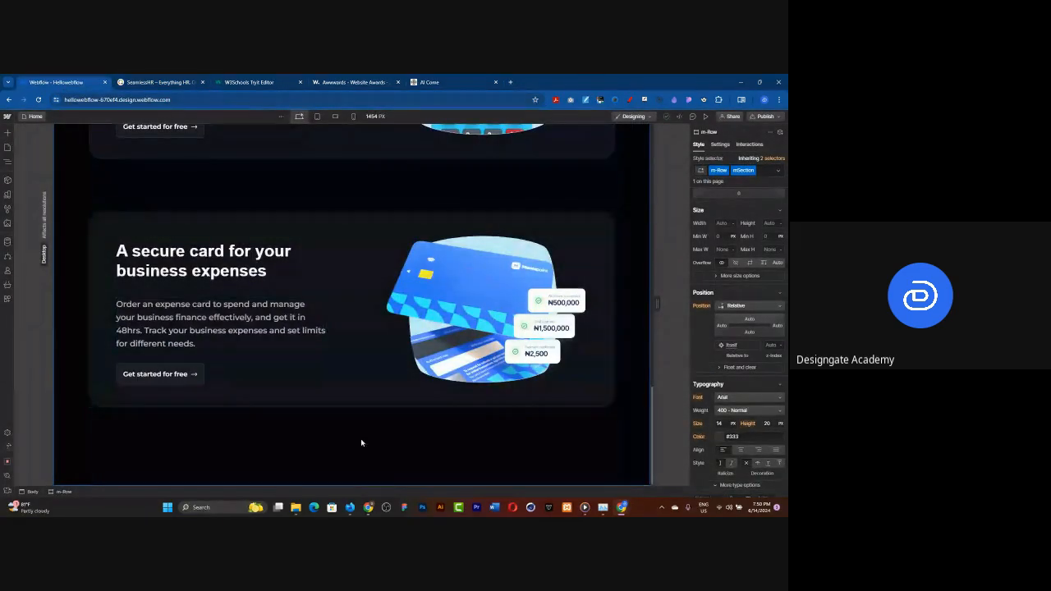
click(8, 134)
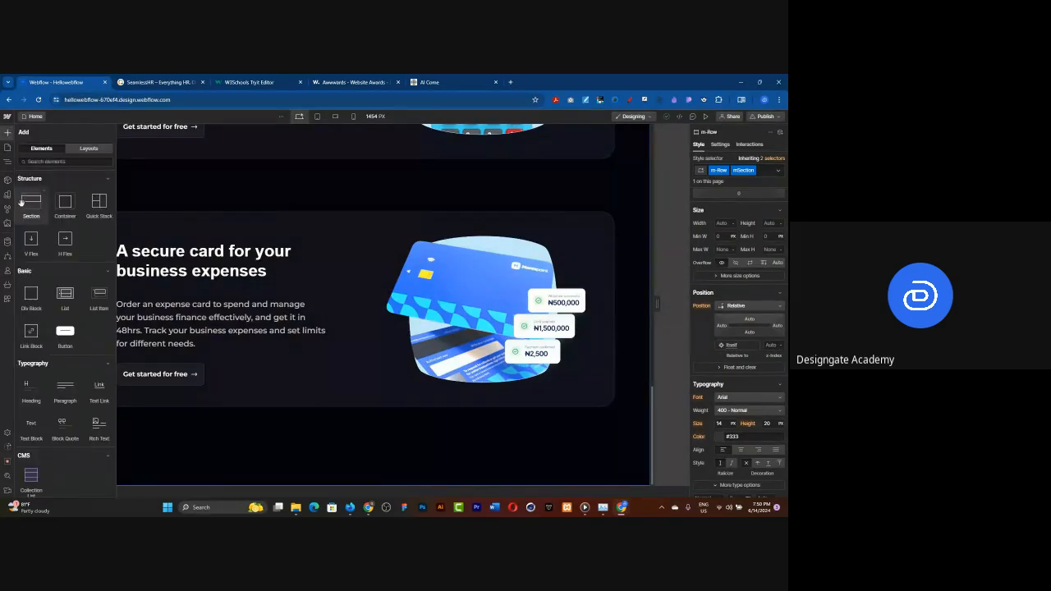
click(23, 200)
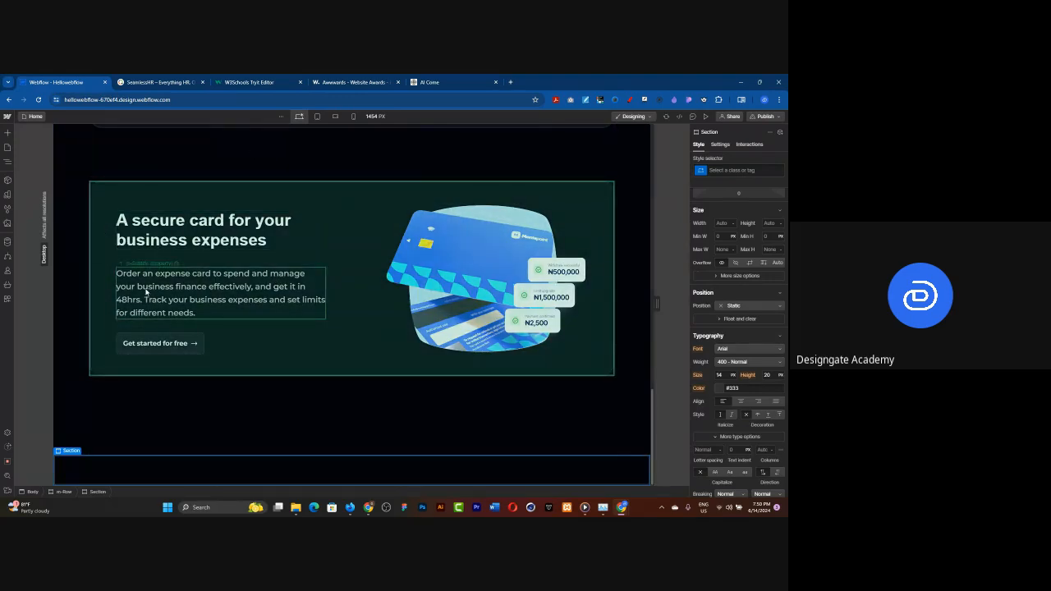
click(8, 161)
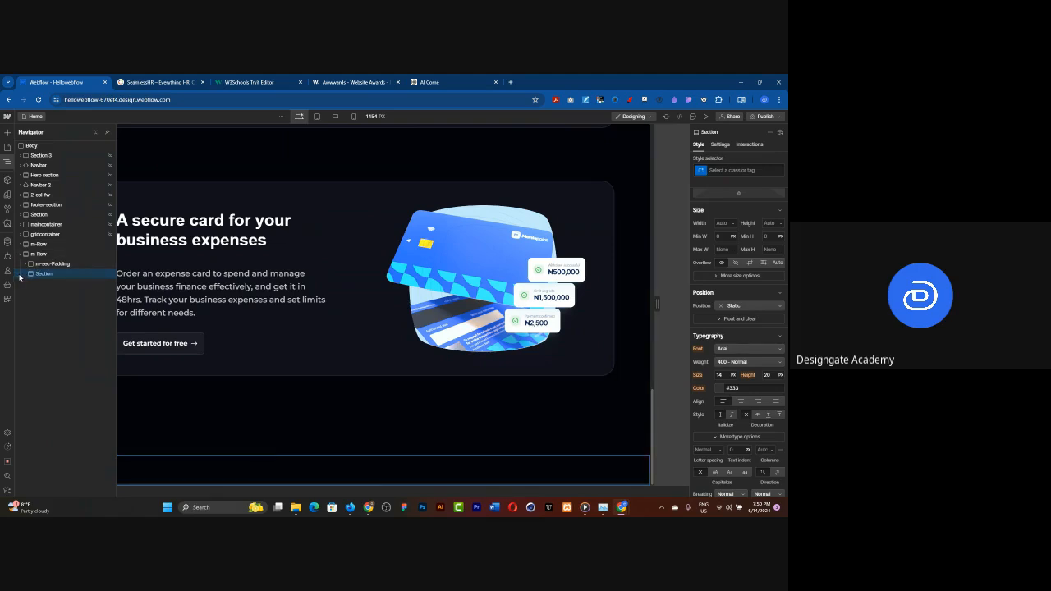
drag(64, 276, 26, 270)
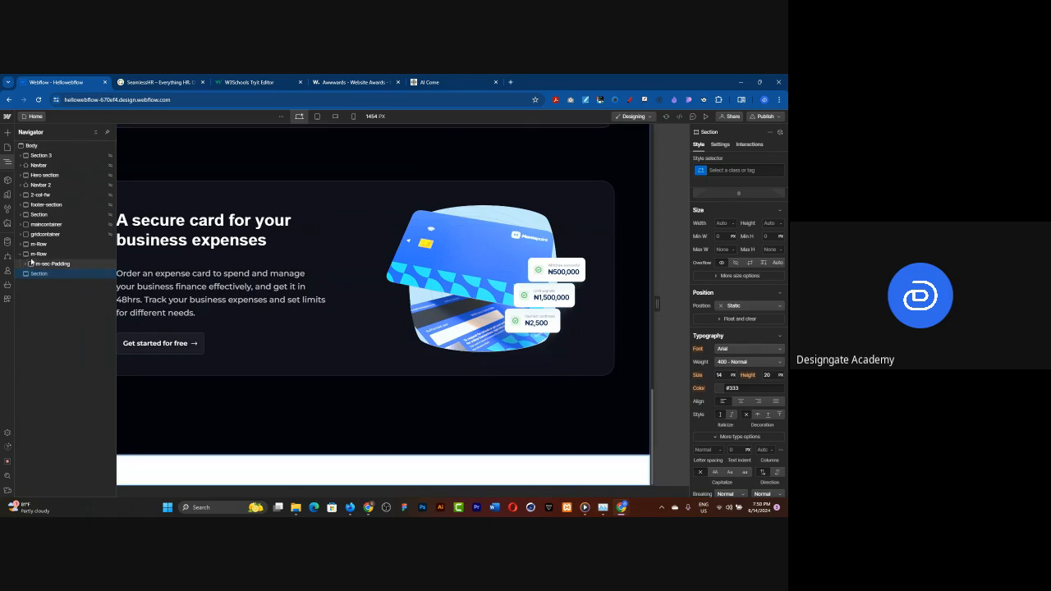
Examine the existing m-Row's nested structure through m-sec-Padding, m-Container and m-ContentContainer down to the mFeature components
click(27, 257)
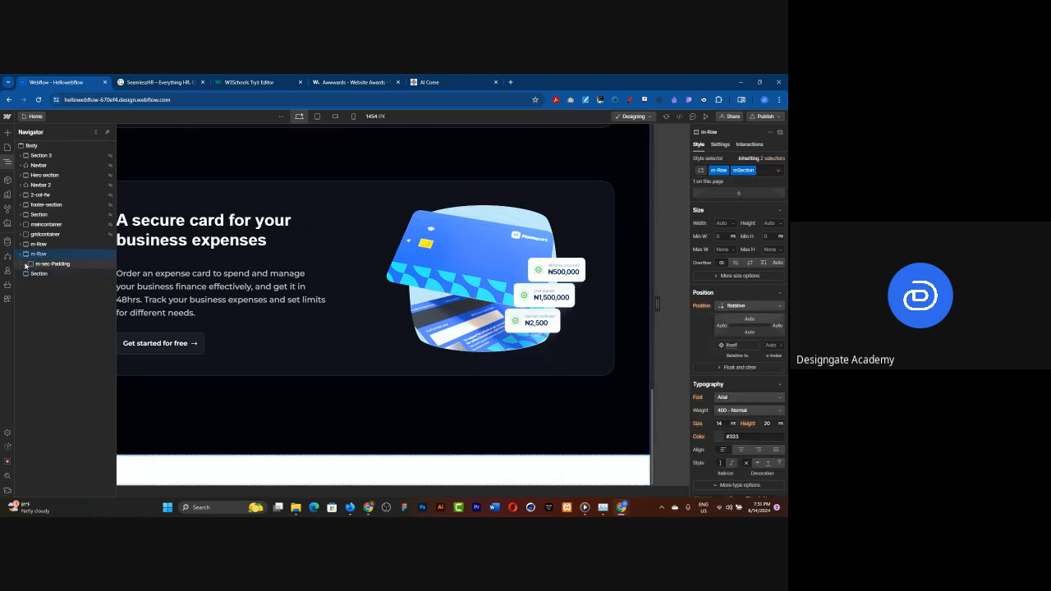
click(26, 264)
click(29, 276)
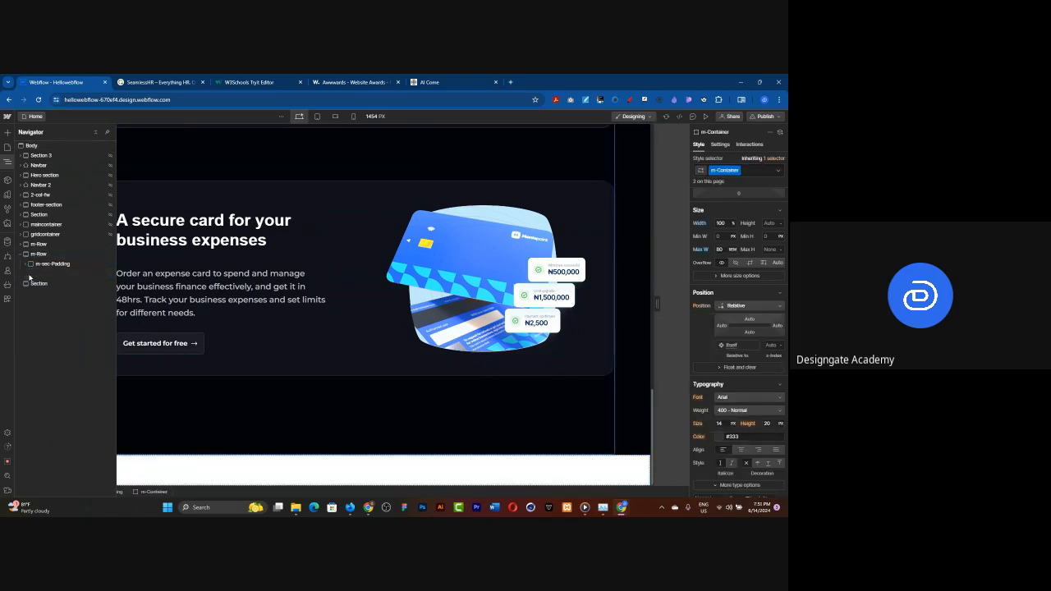
click(31, 273)
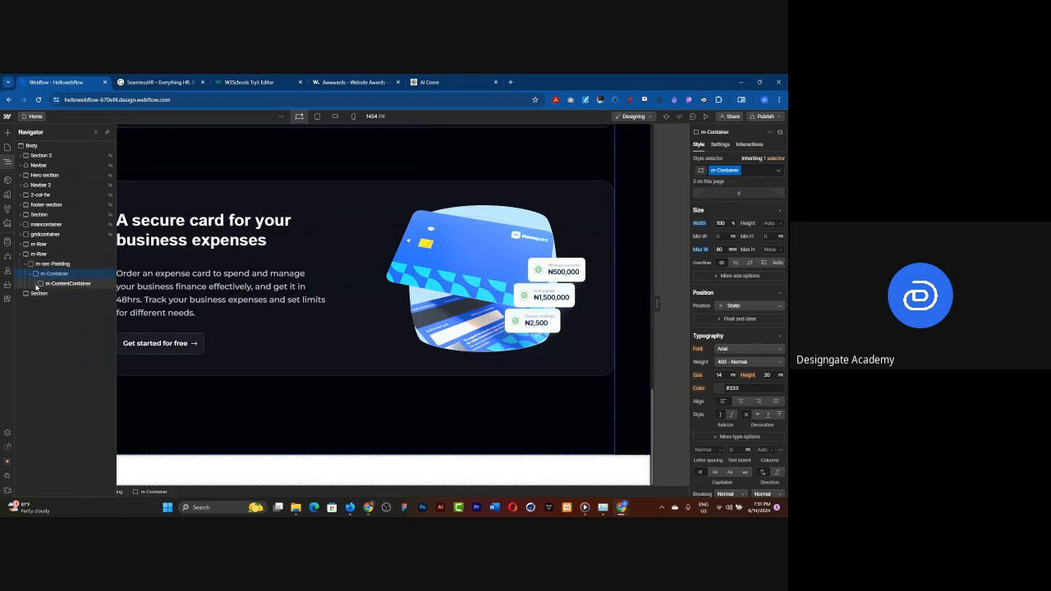
click(36, 285)
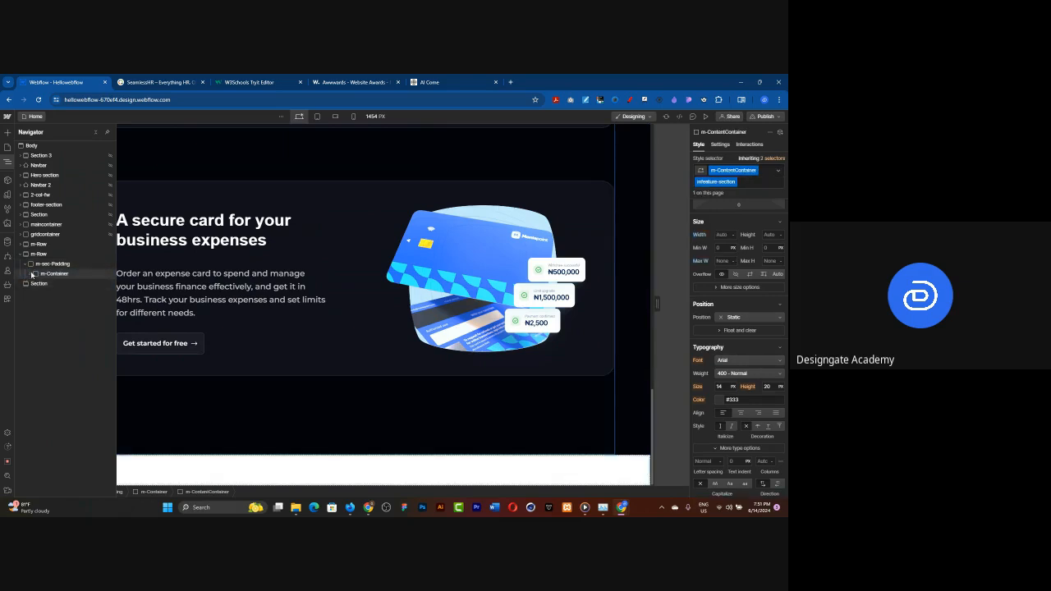
click(37, 284)
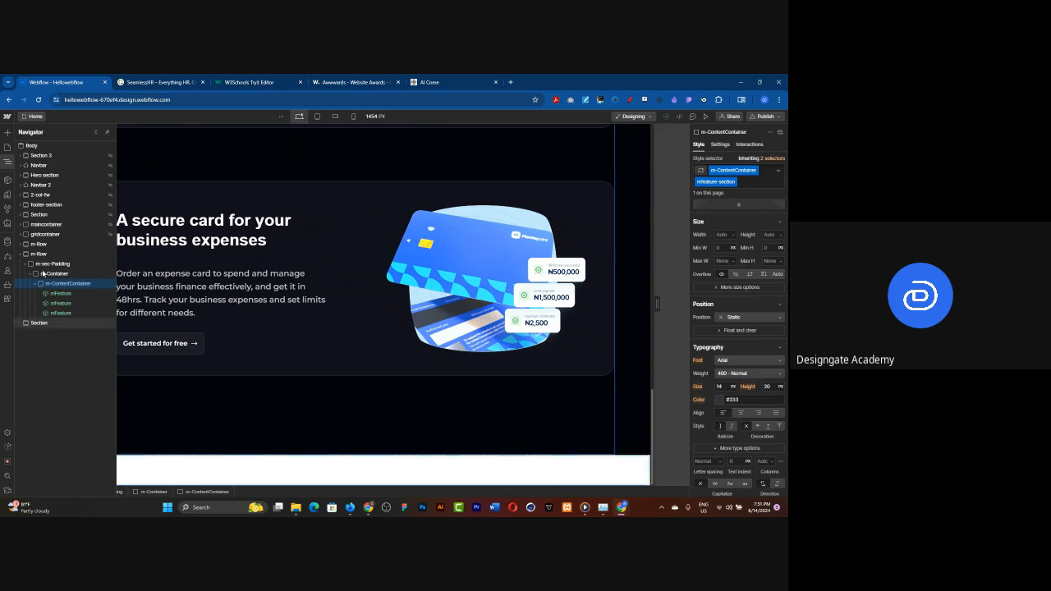
Apply the existing m-Row class to the new empty Section at the end of the page
click(40, 323)
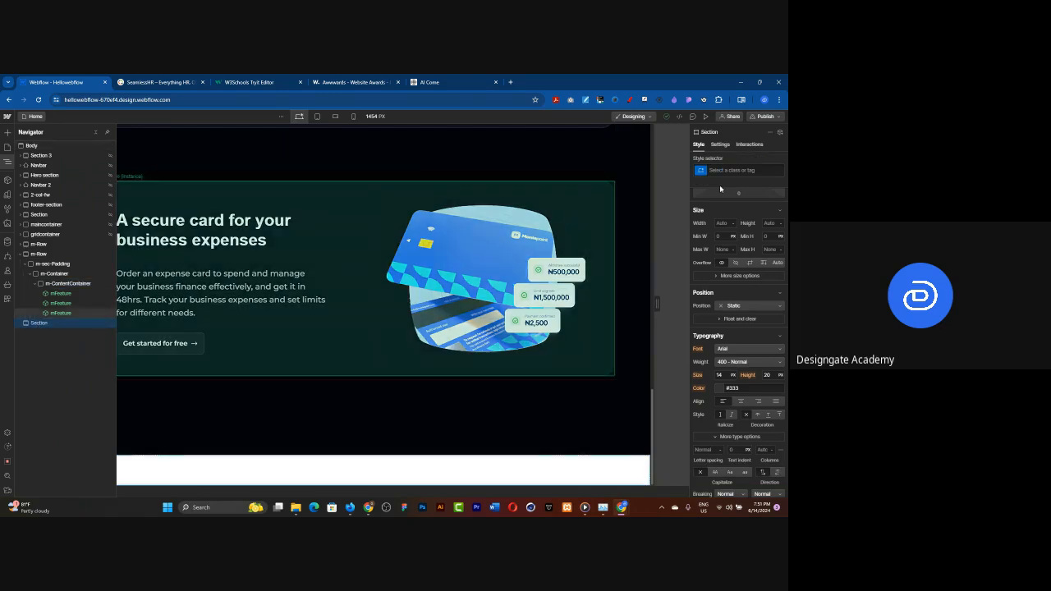
click(721, 171)
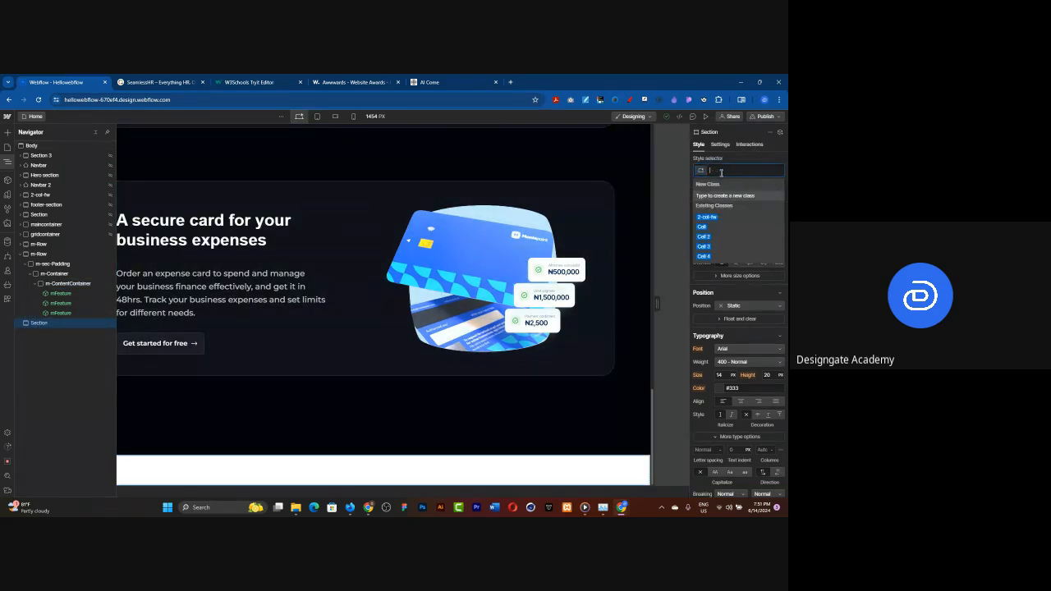
text(-)
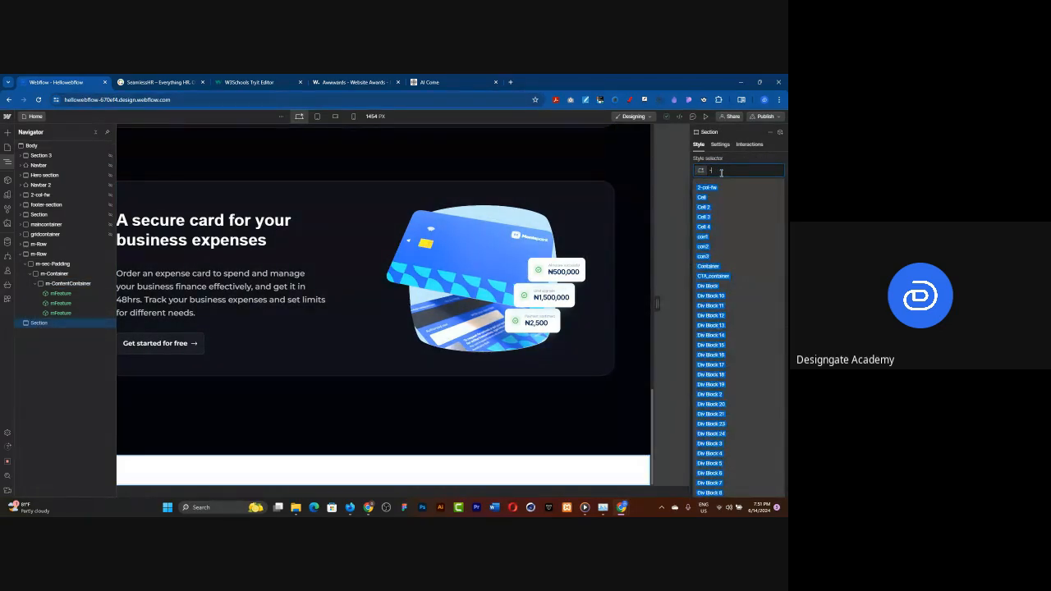
key(BackSpace)
text(m)
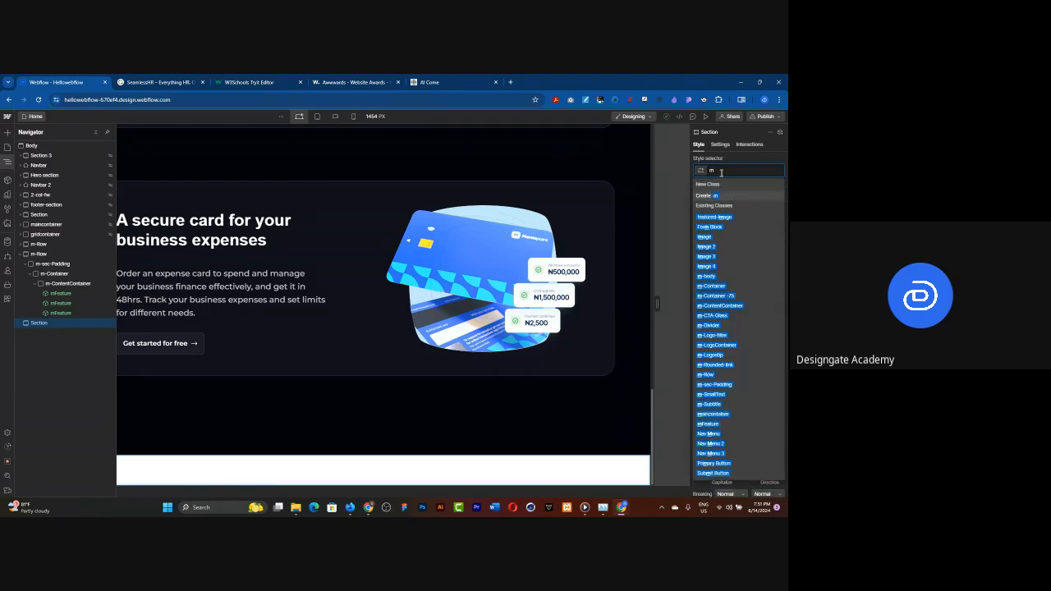
text(-row)
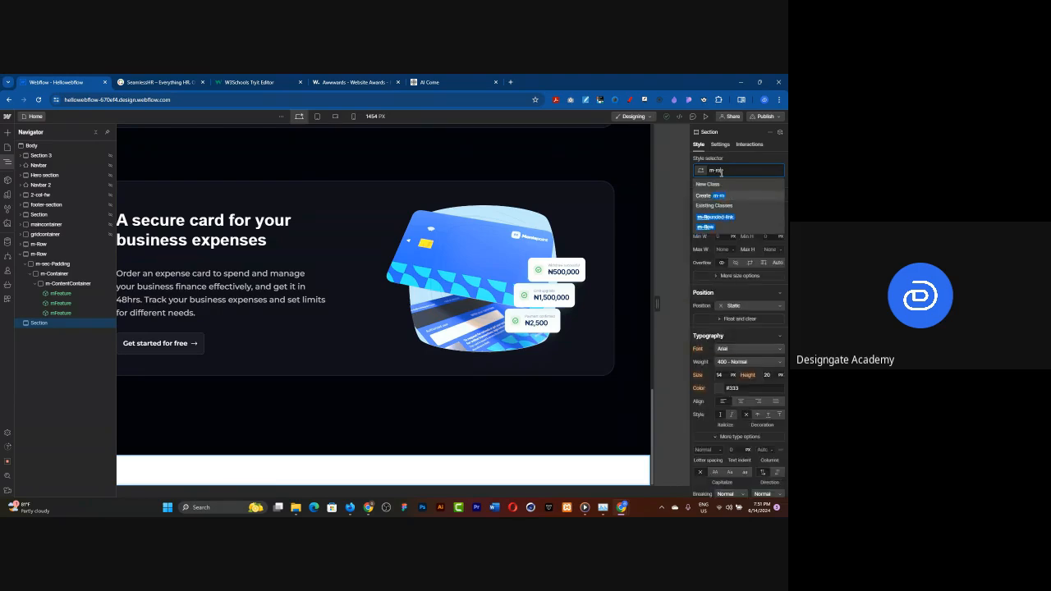
key(BackSpace)
key(BackSpace)
key(BackSpace)
key(BackSpace)
key(BackSpace)
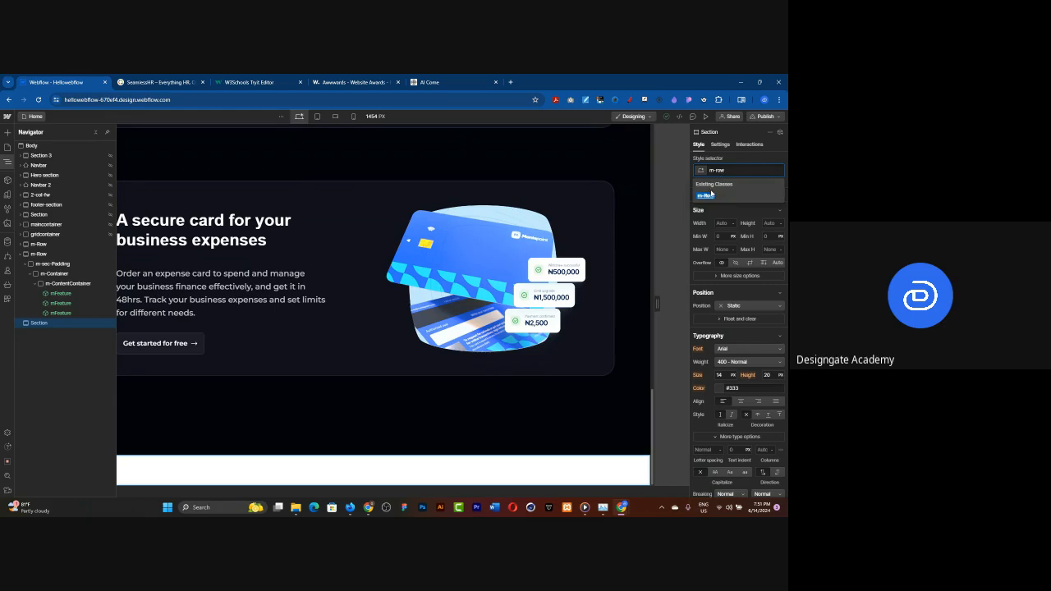
click(710, 195)
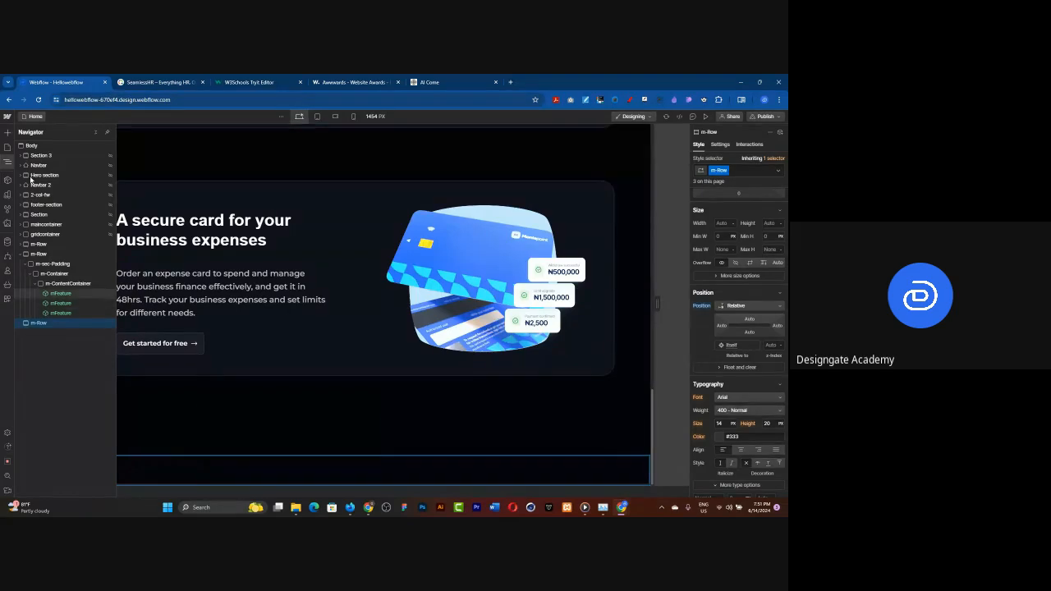
Add three Div Blocks nested inside one another within the new m-Row section
click(7, 132)
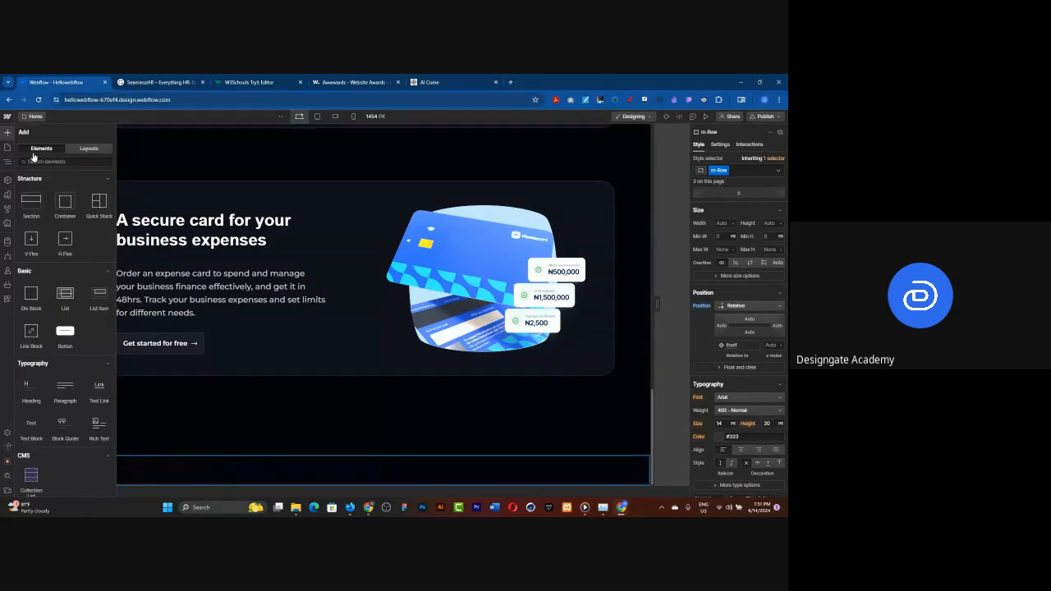
click(39, 304)
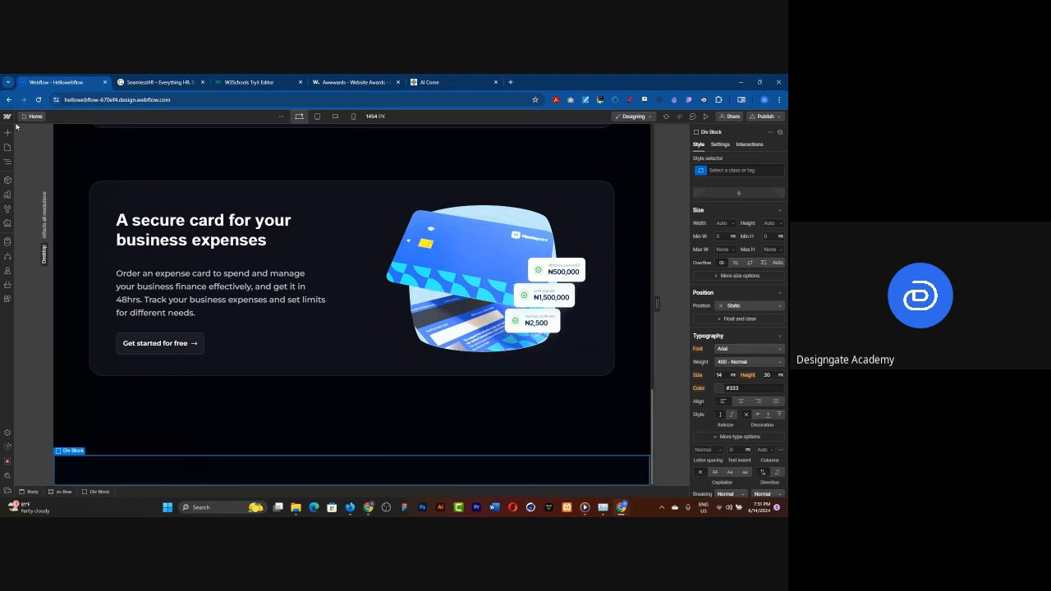
key(a)
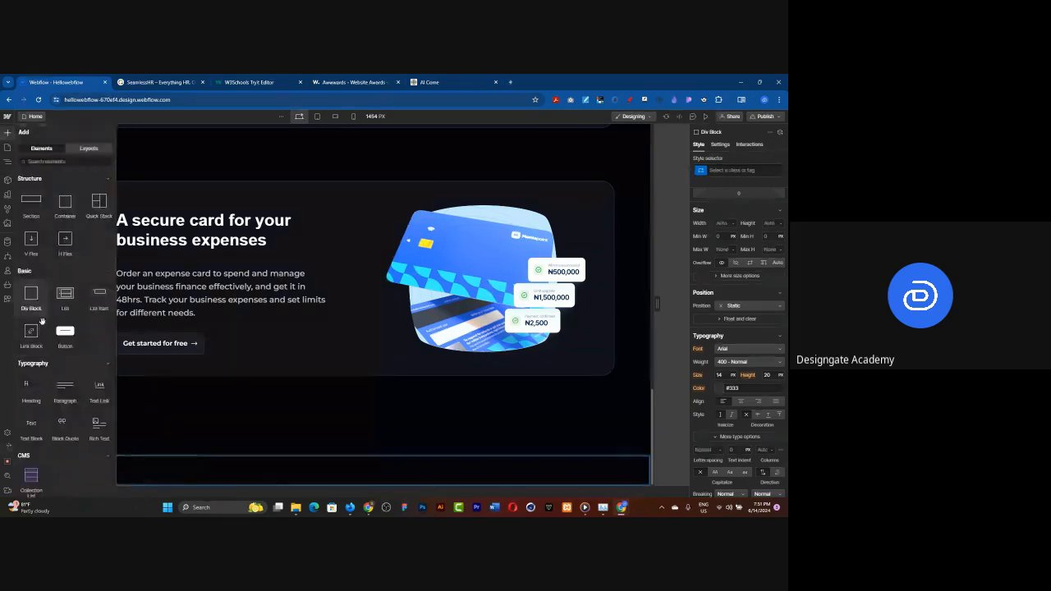
click(7, 134)
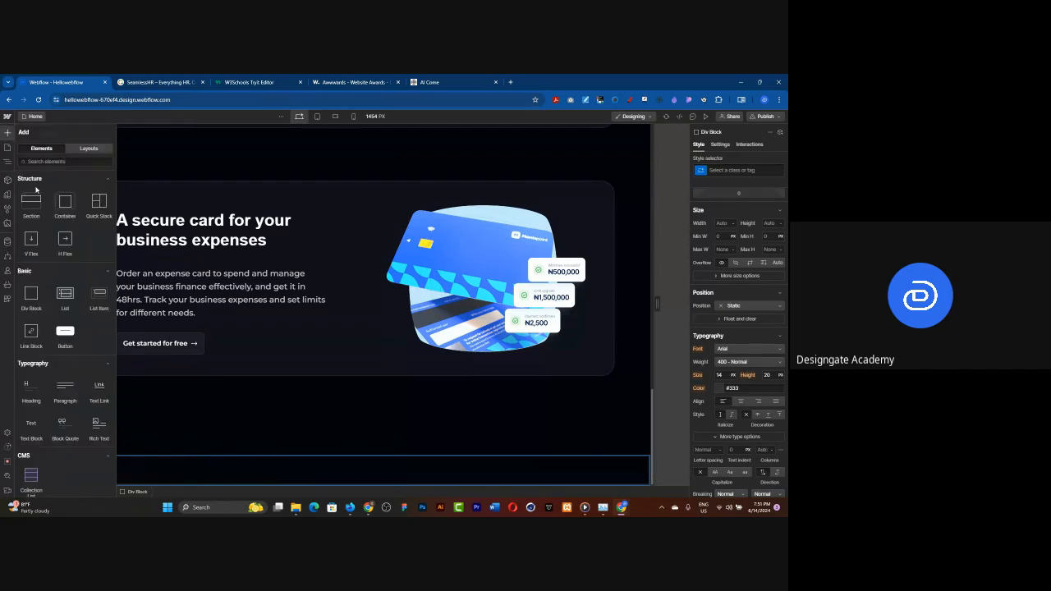
click(33, 302)
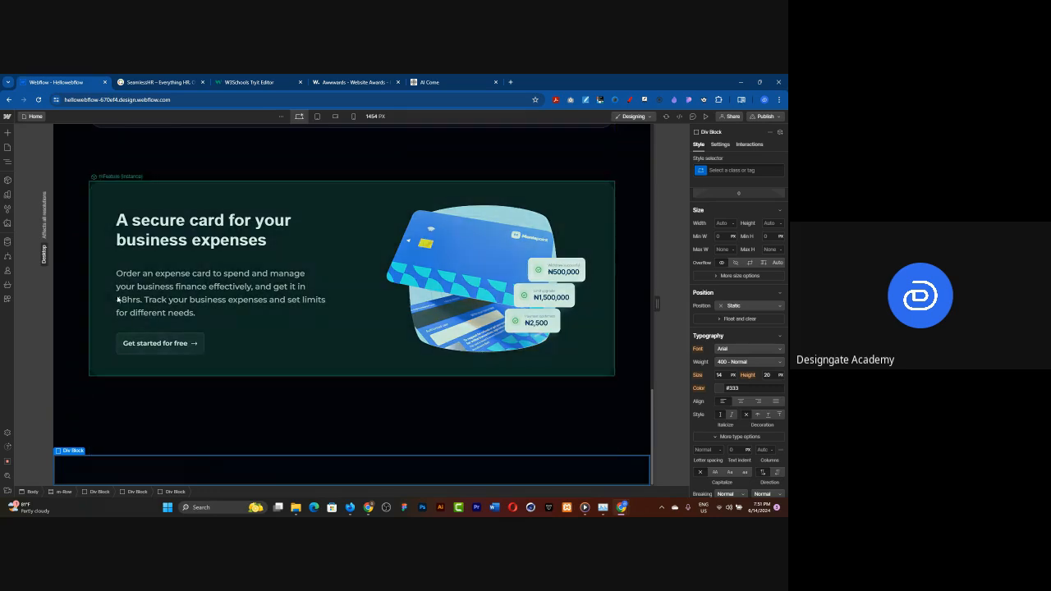
Apply the existing m-sec-Padding class to the outermost Div Block inside the new m-Row section
click(8, 162)
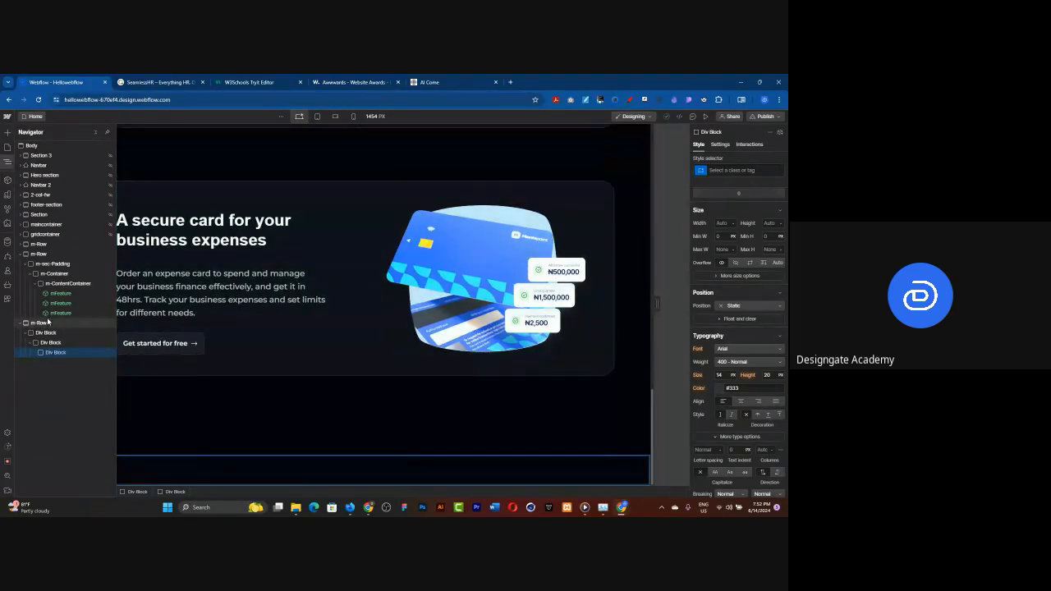
click(47, 322)
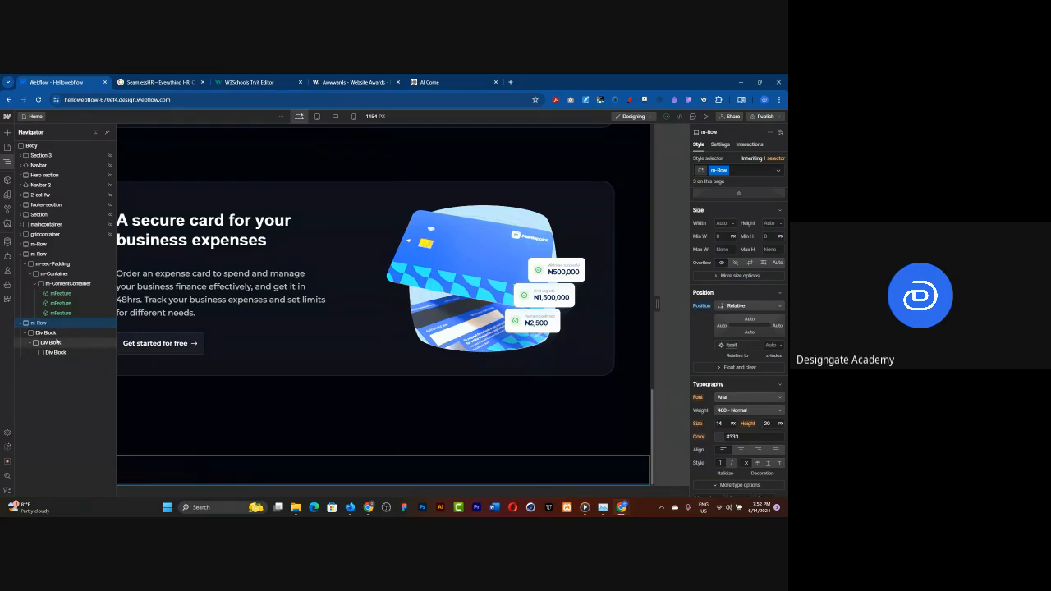
click(54, 334)
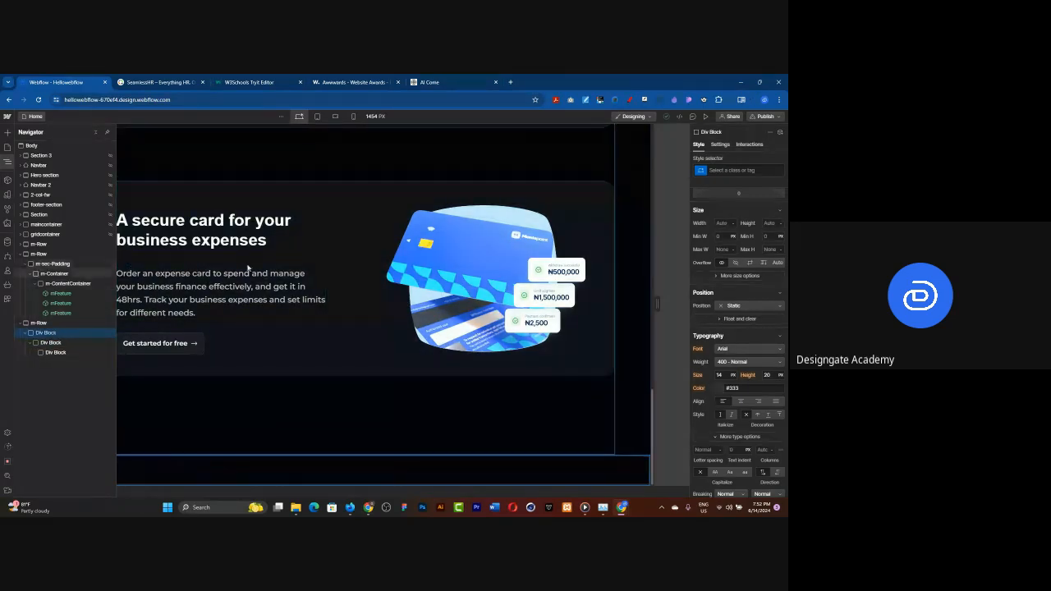
click(735, 170)
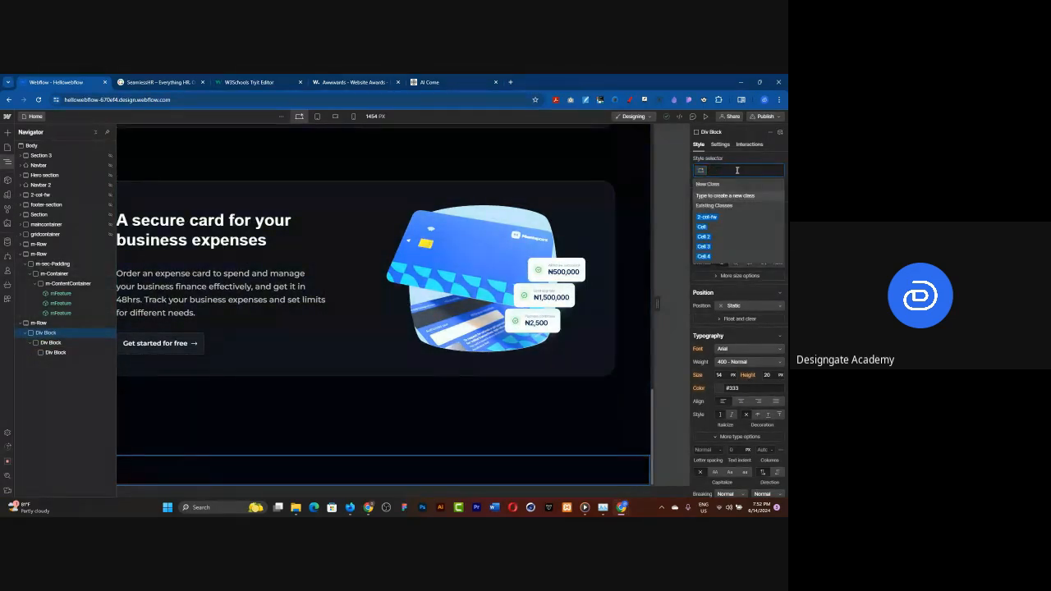
text(m-sec)
click(712, 217)
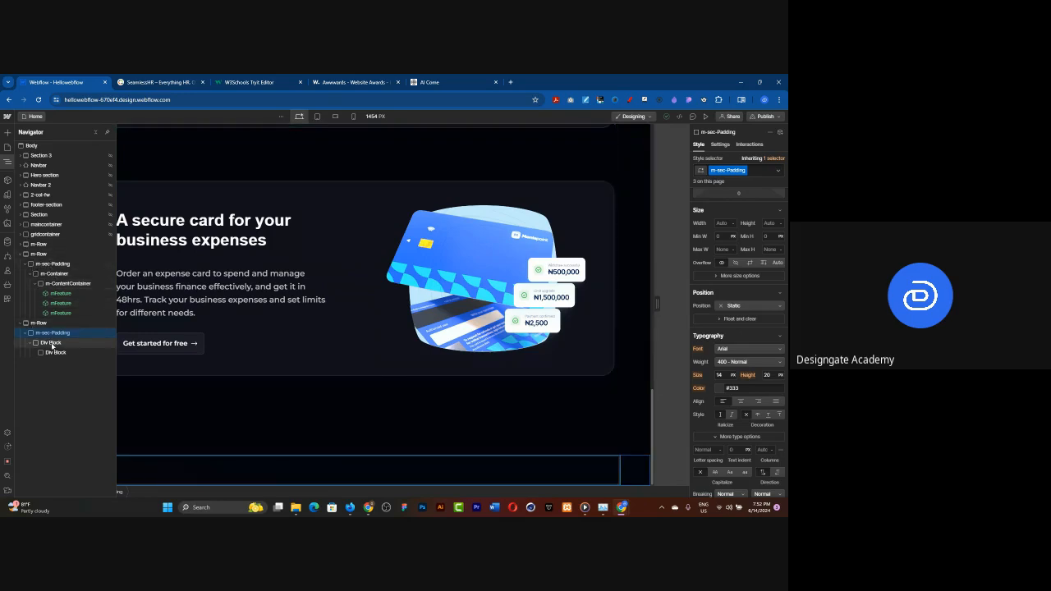
Apply the existing m-Container class to the Div Block nested directly inside the new m-sec-Padding
click(51, 343)
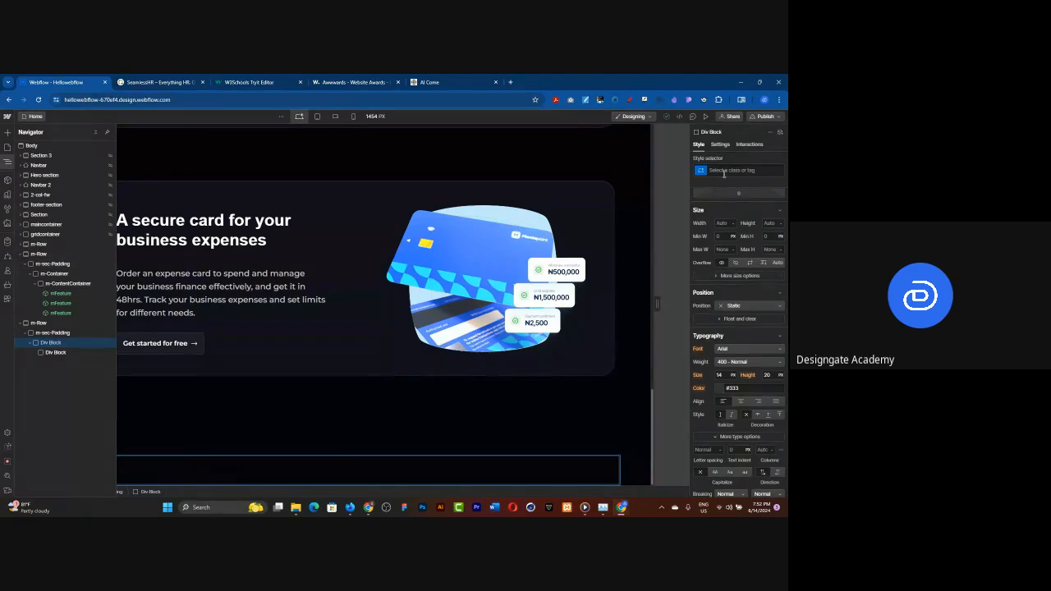
click(723, 171)
text(m-co)
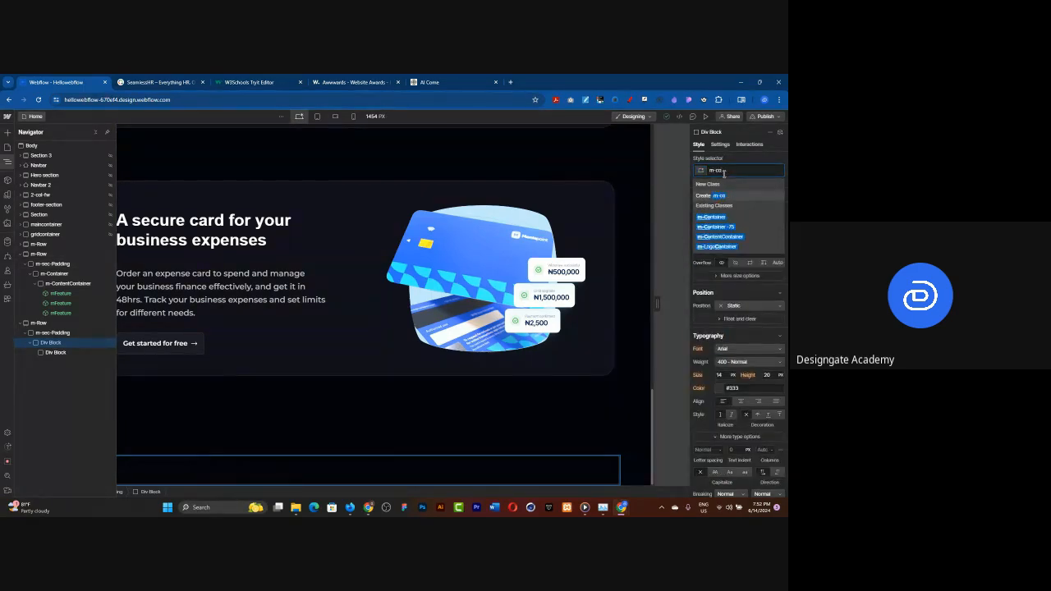
click(711, 217)
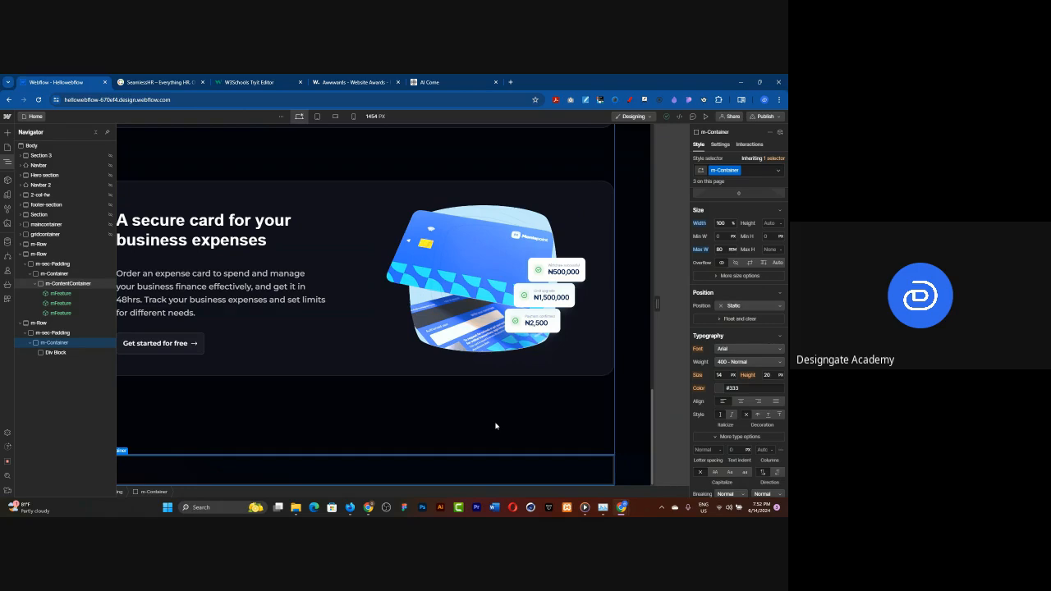
Apply the existing m-ContentContainer class to the innermost Div Block of the new section
click(51, 352)
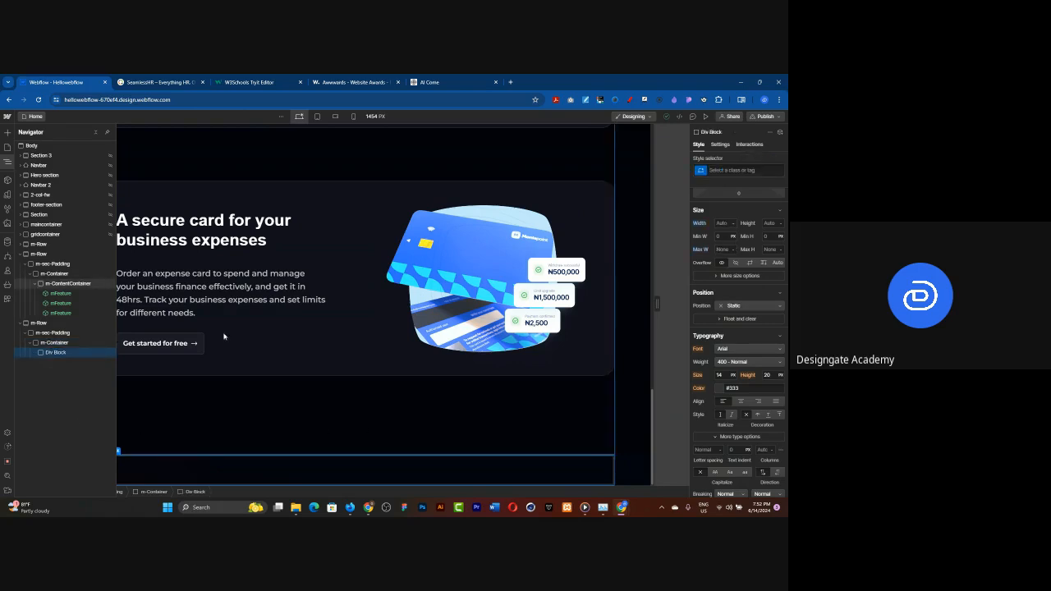
click(725, 171)
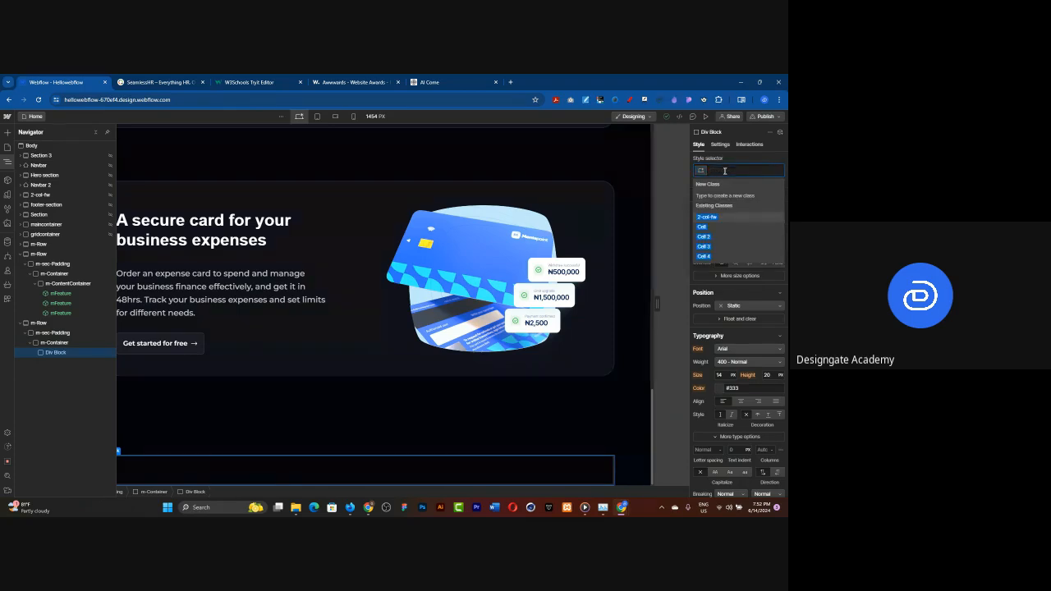
text(m-co)
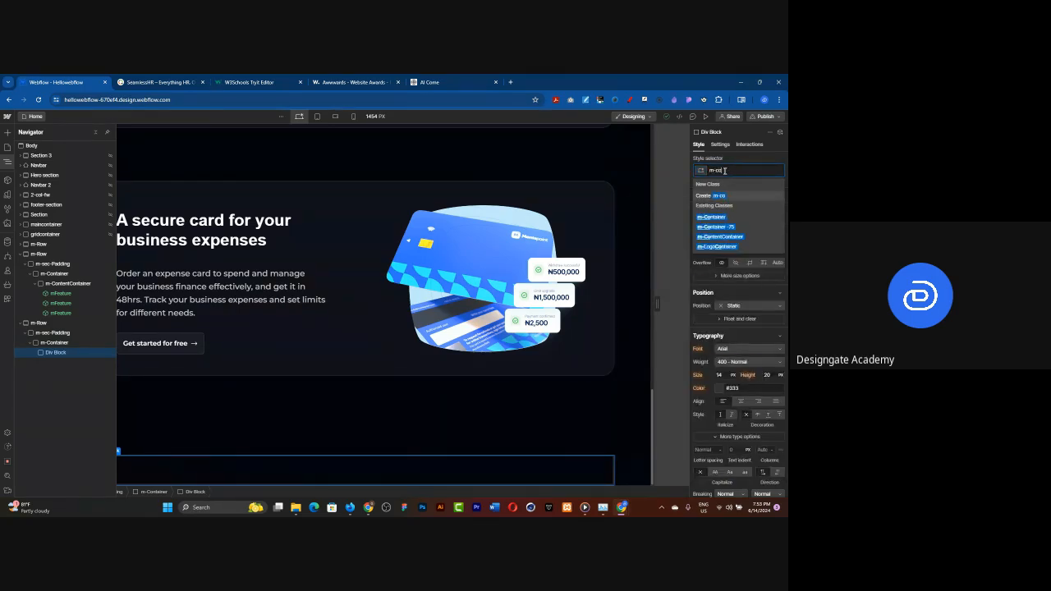
click(719, 237)
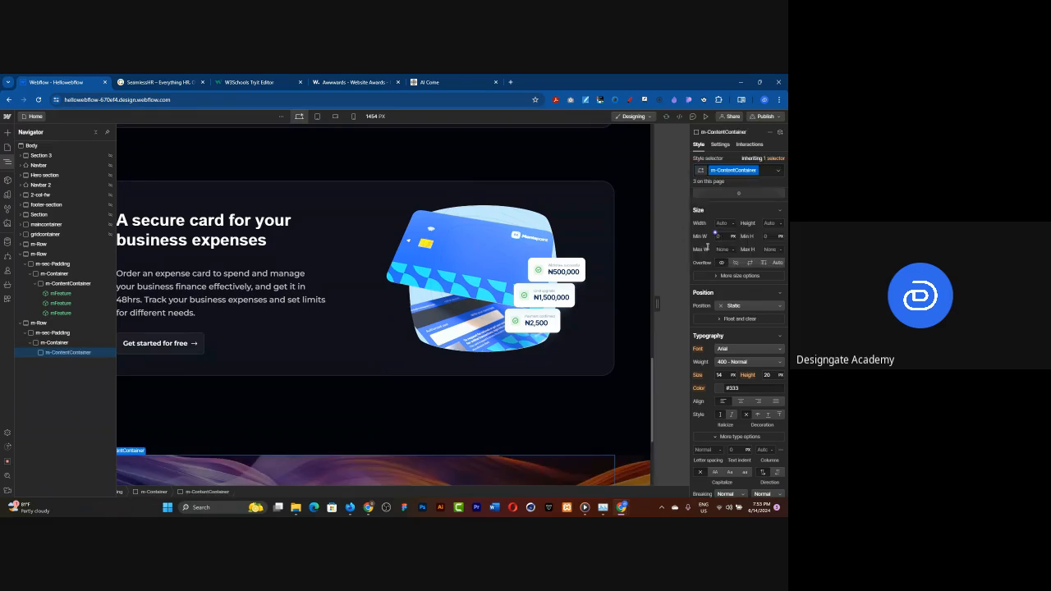
Compare the classes on the existing feature m-Row and add its mSection combo class to the new m-Row section
scroll(615, 345, down, 3)
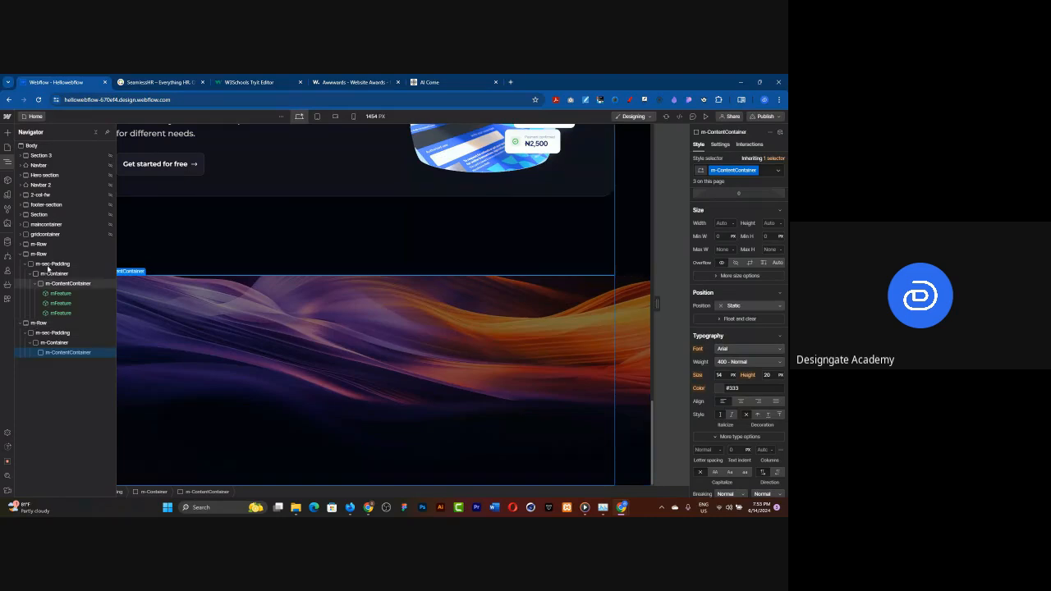
click(43, 254)
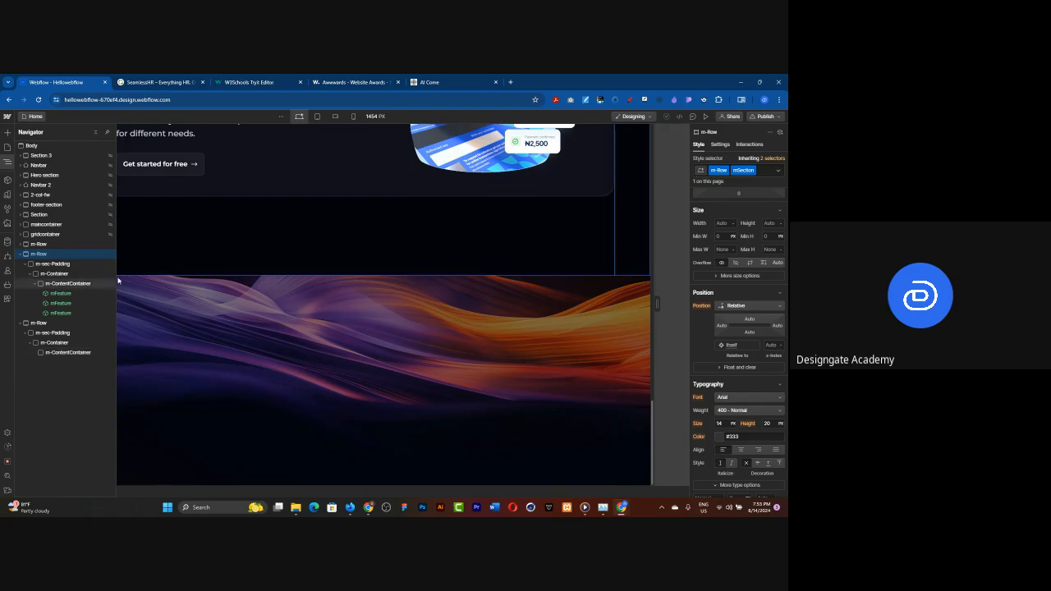
click(35, 324)
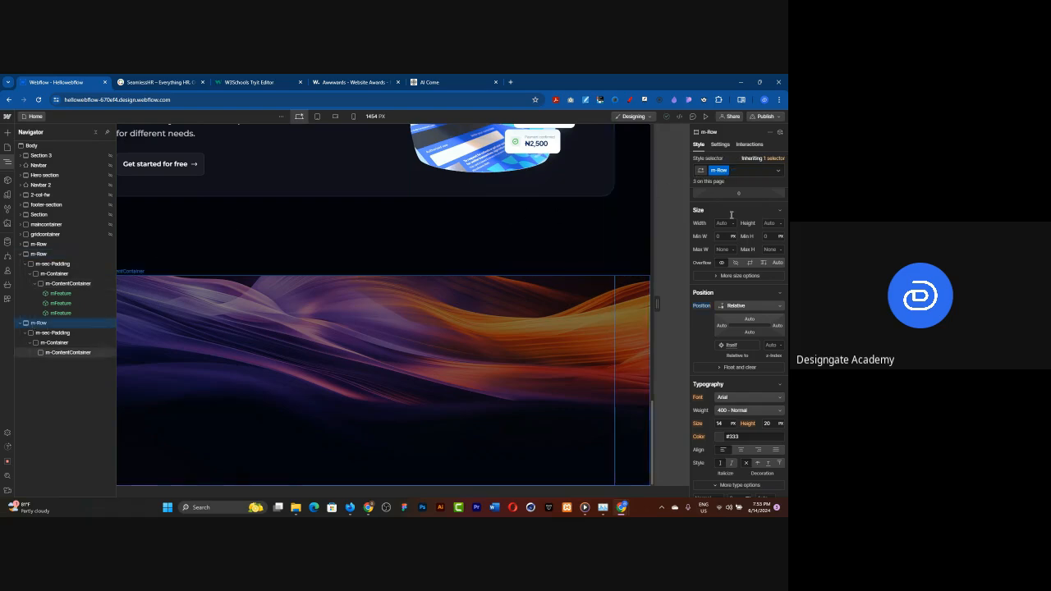
click(753, 170)
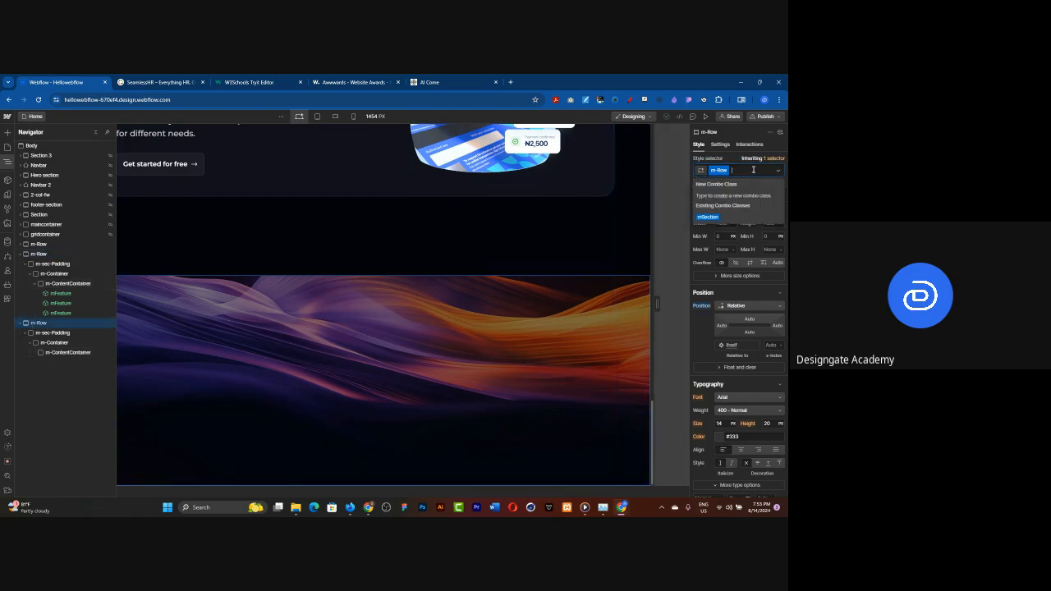
click(713, 217)
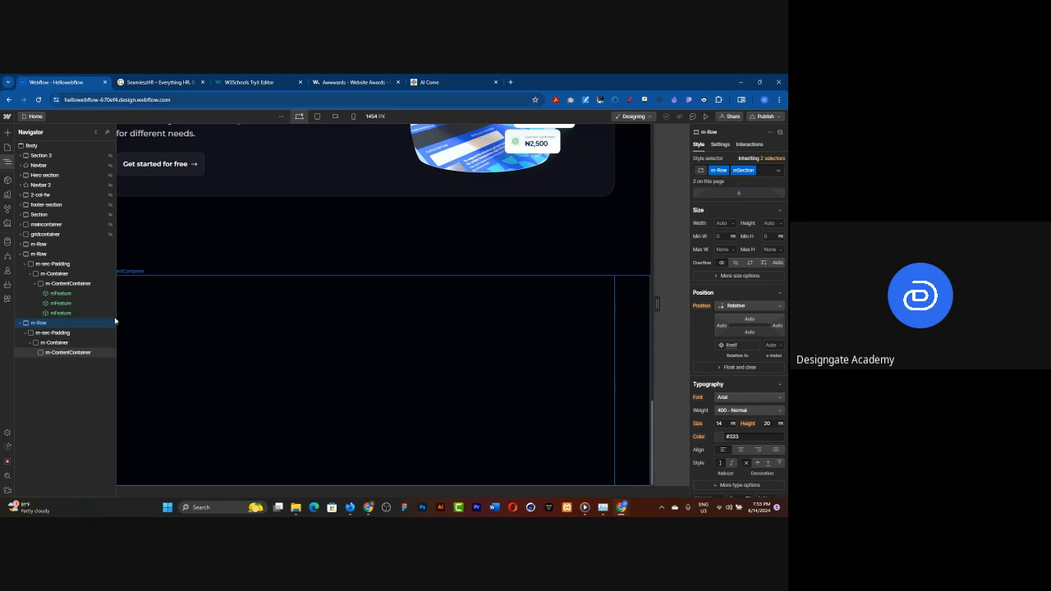
Insert a Tabs element inside the new section's m-ContentContainer
click(66, 351)
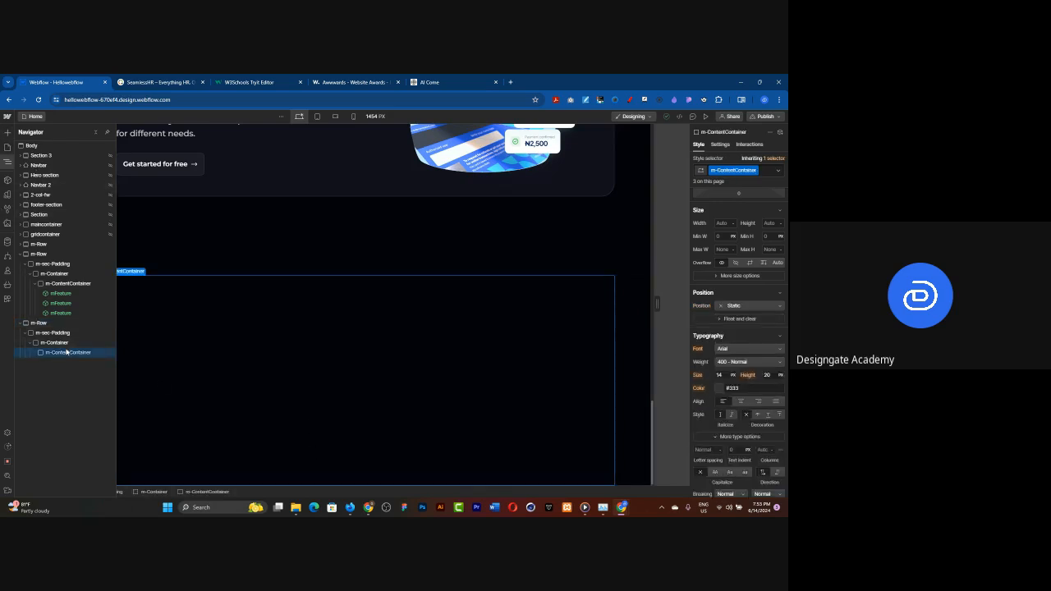
scroll(685, 301, up, 2)
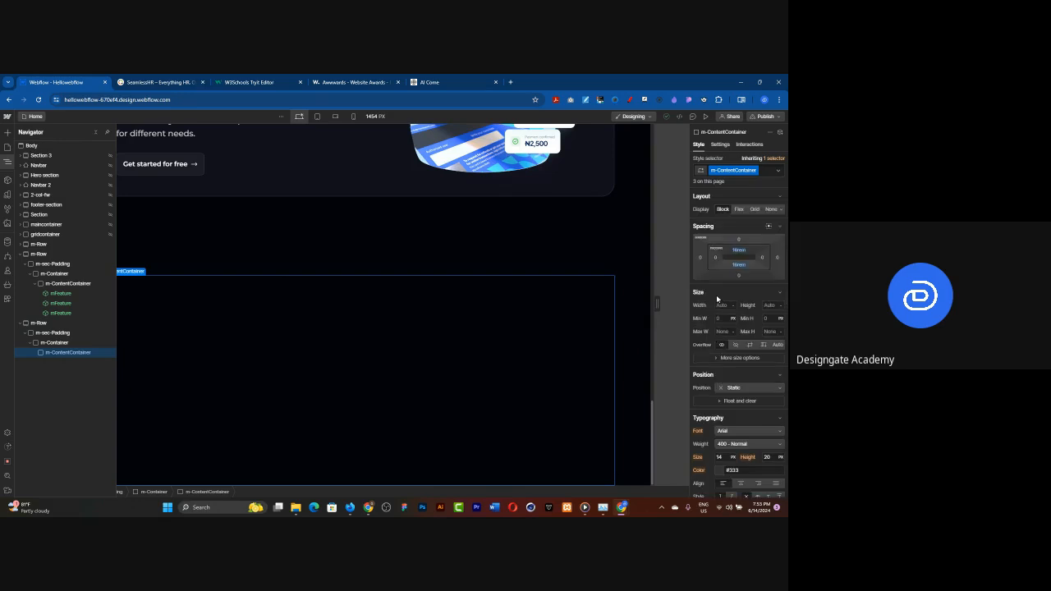
click(9, 132)
scroll(37, 271, down, 3)
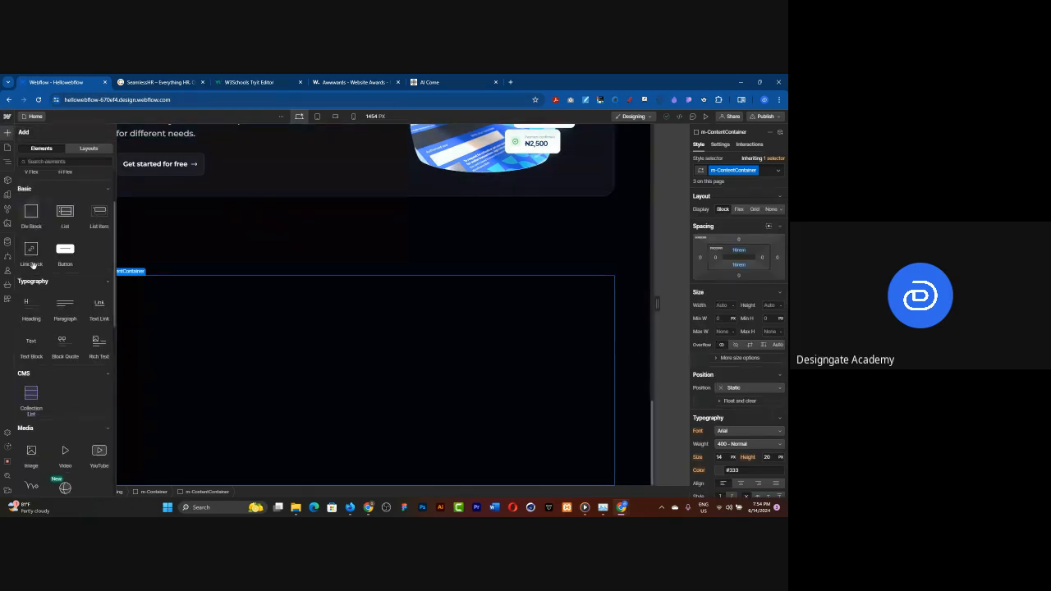
scroll(37, 272, down, 2)
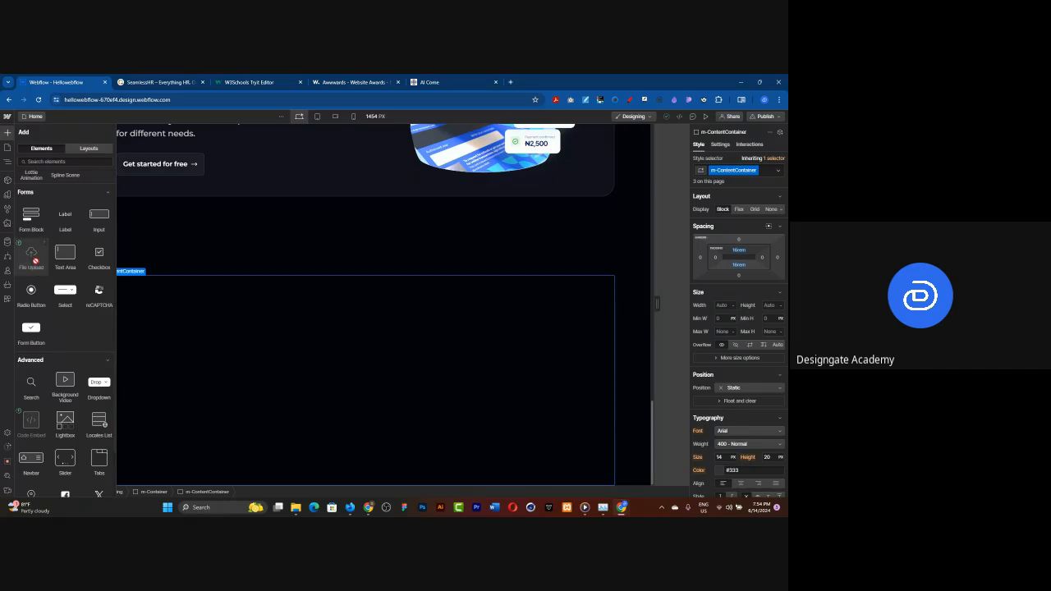
scroll(35, 261, down, 1)
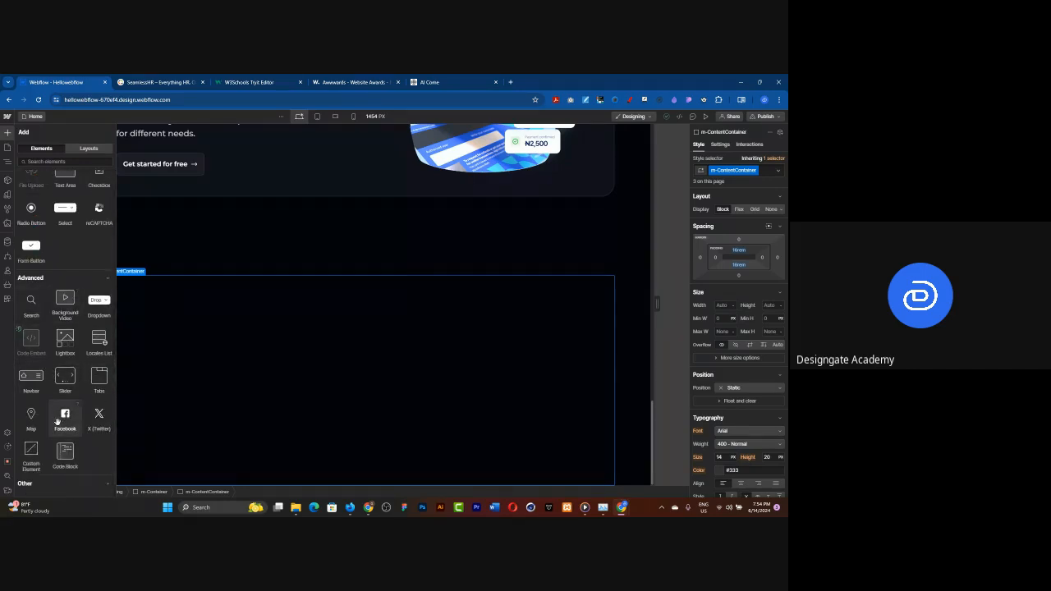
scroll(48, 353, down, 1)
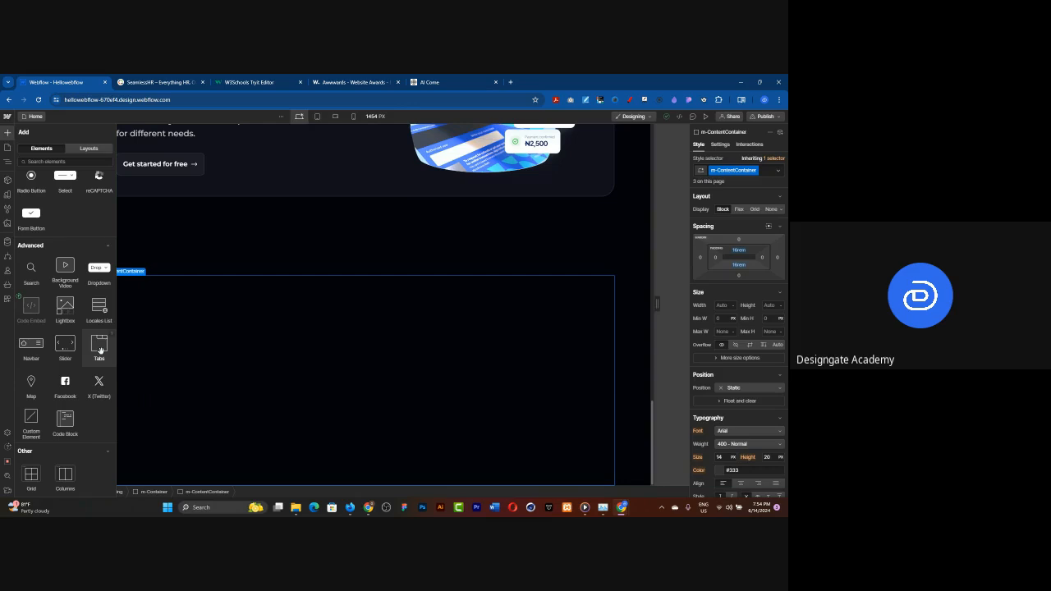
drag(100, 350, 201, 348)
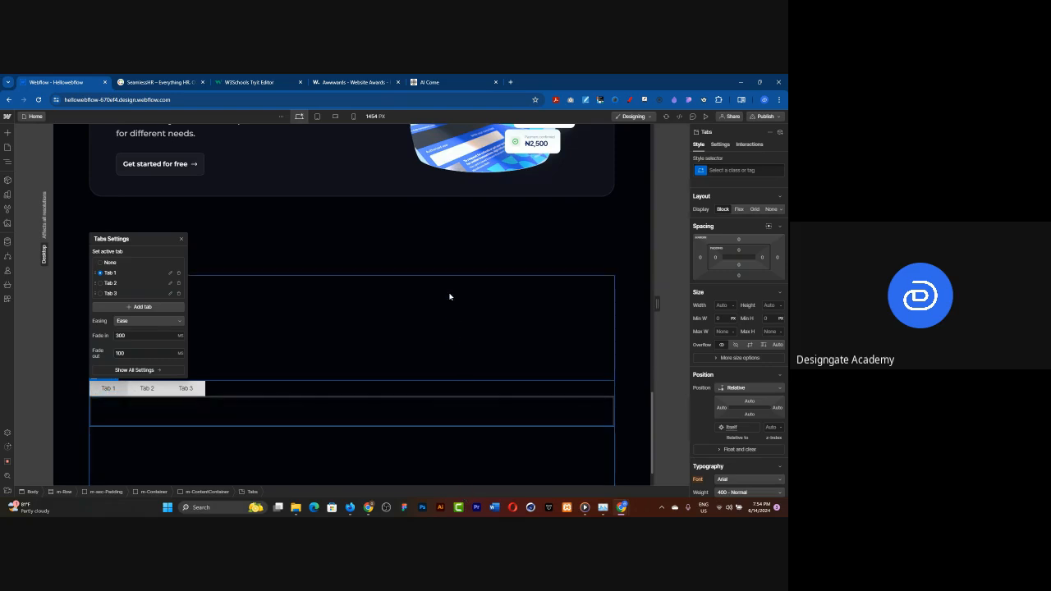
Switch the Tabs element's active tab to Tab 2 and back to Tab 1
scroll(449, 297, down, 1)
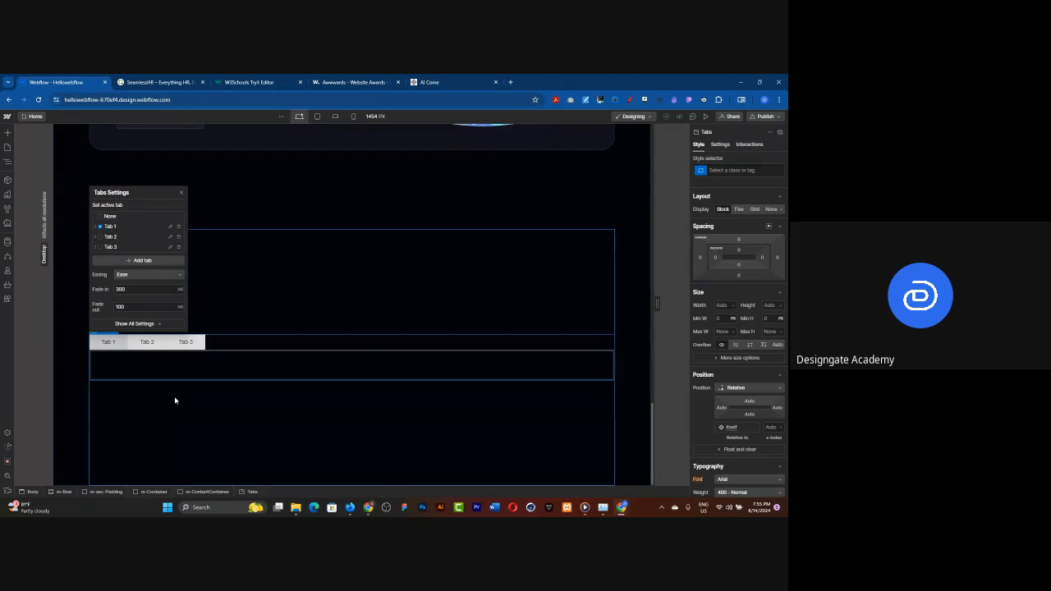
click(106, 238)
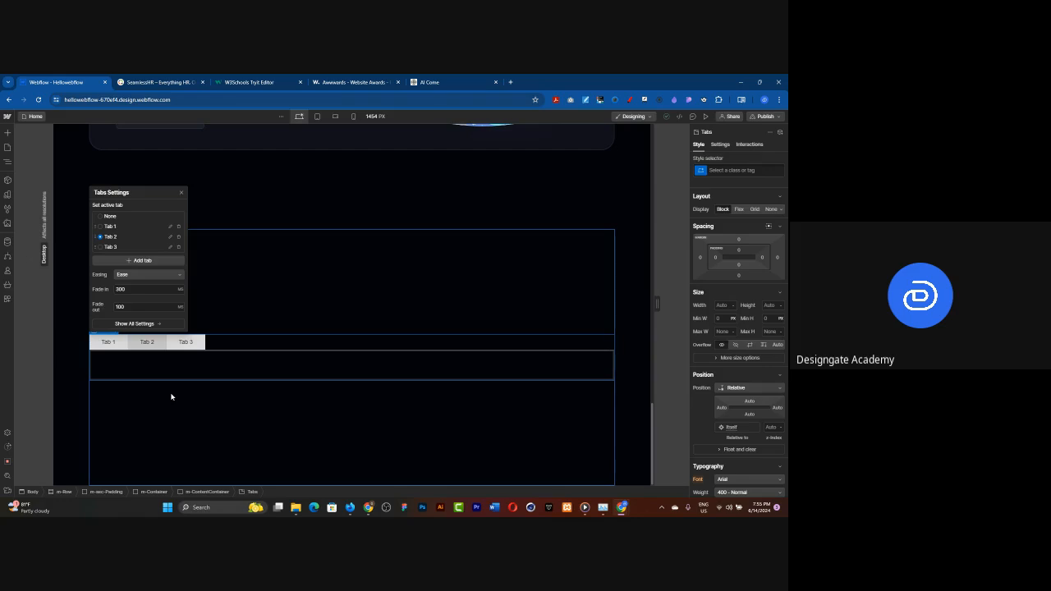
click(106, 229)
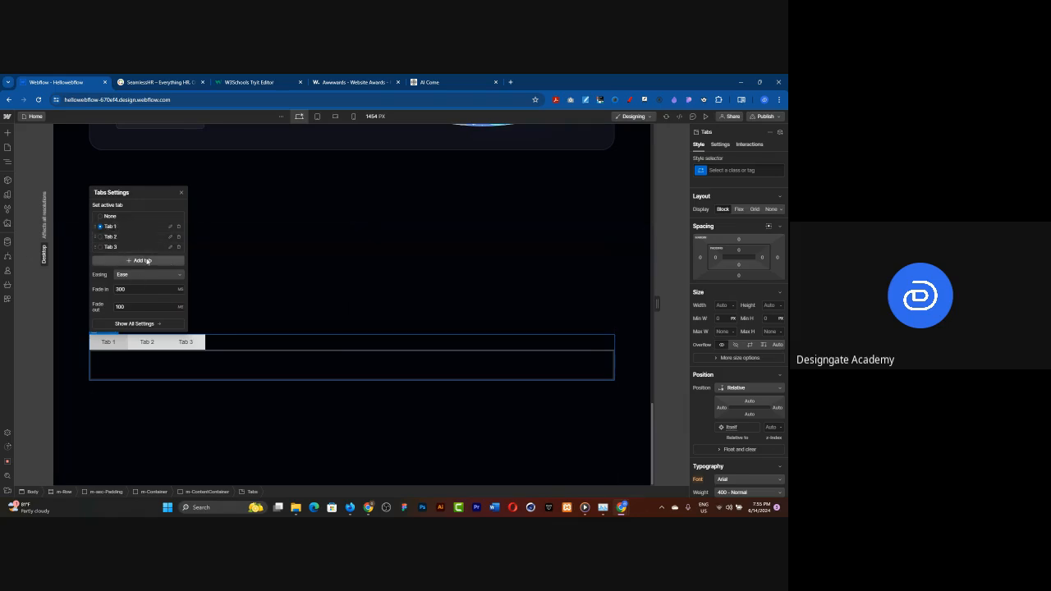
Add two more tabs to the Tabs element for five in total, checking the tab row on the SeamlessHR site, and close its settings
click(147, 260)
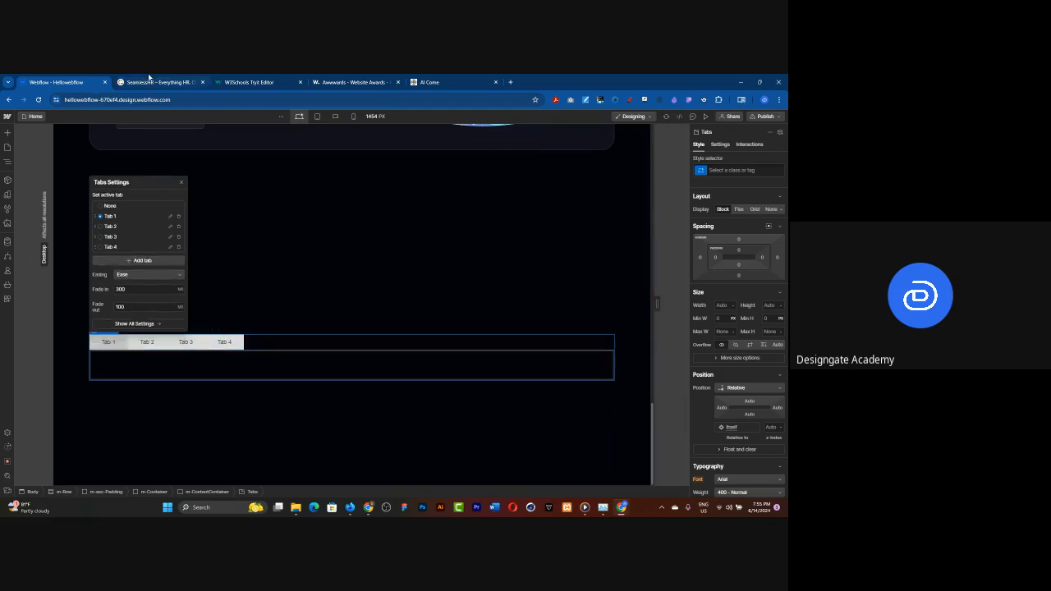
key(ctrl+Tab)
scroll(357, 223, down, 1)
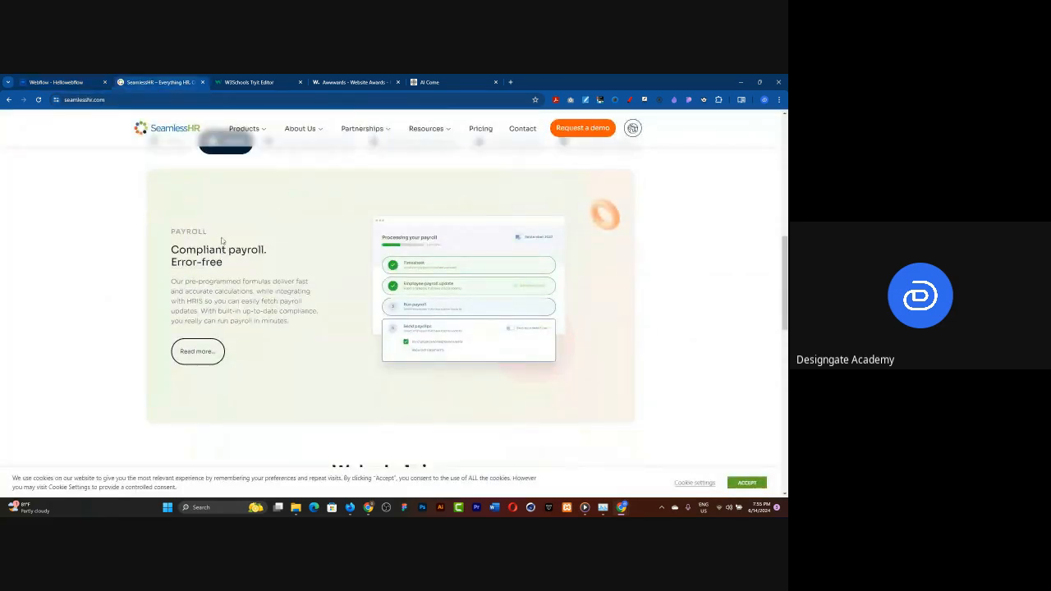
scroll(223, 238, up, 2)
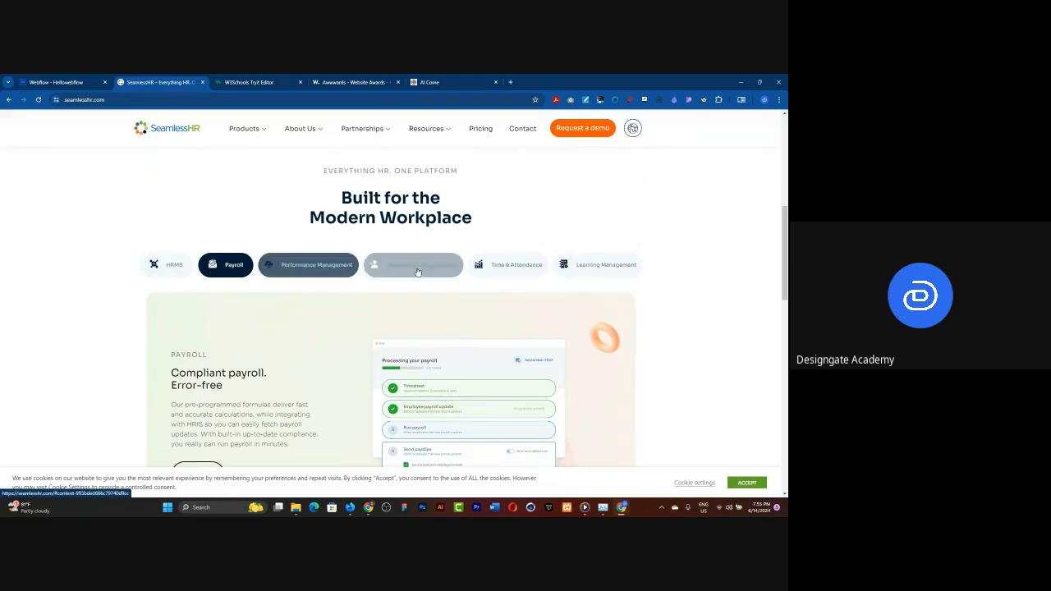
key(ctrl+shift+Tab)
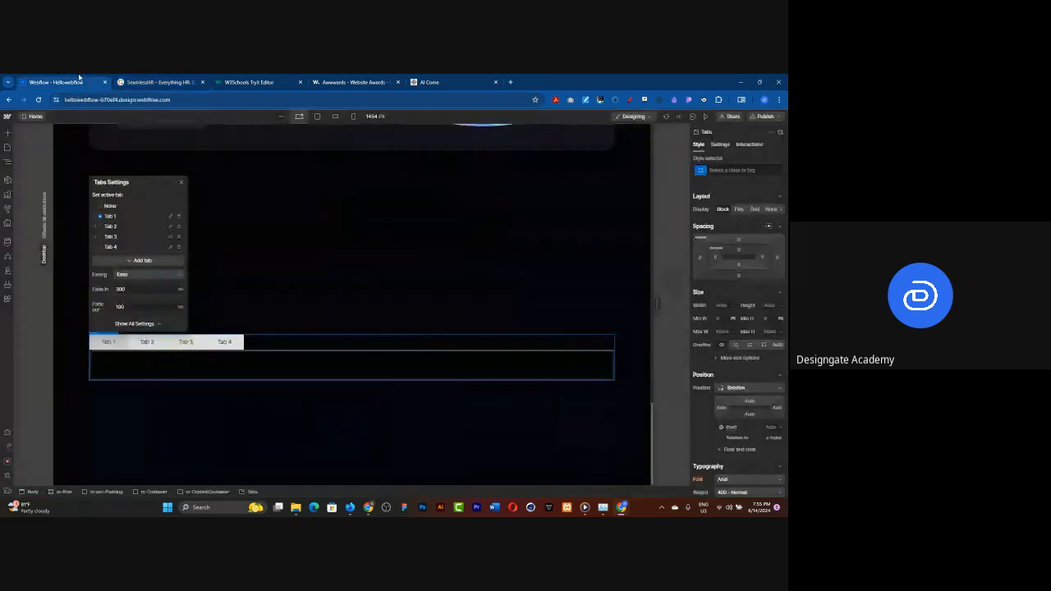
click(139, 261)
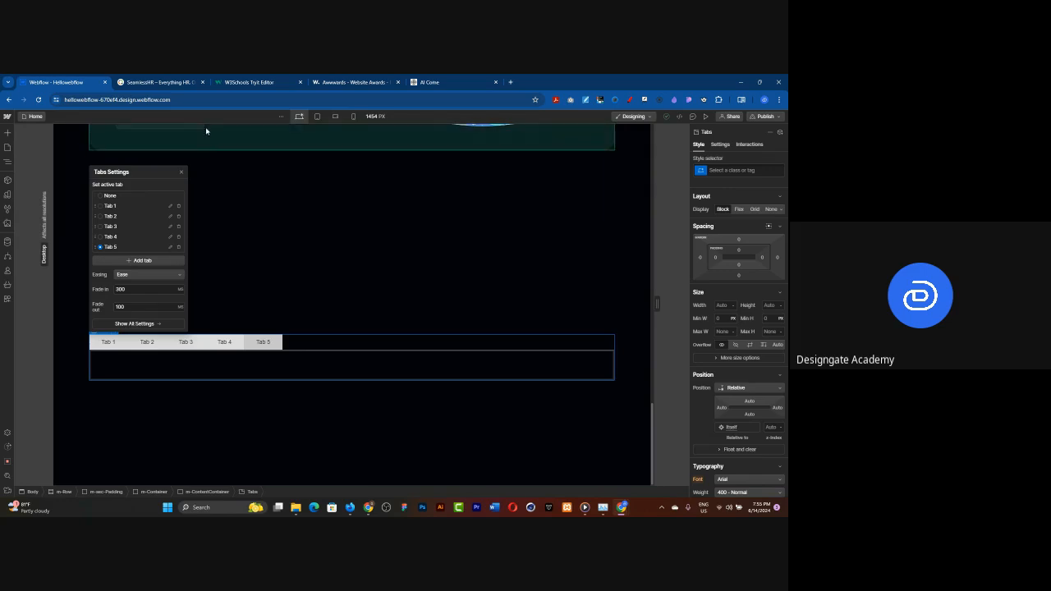
click(180, 171)
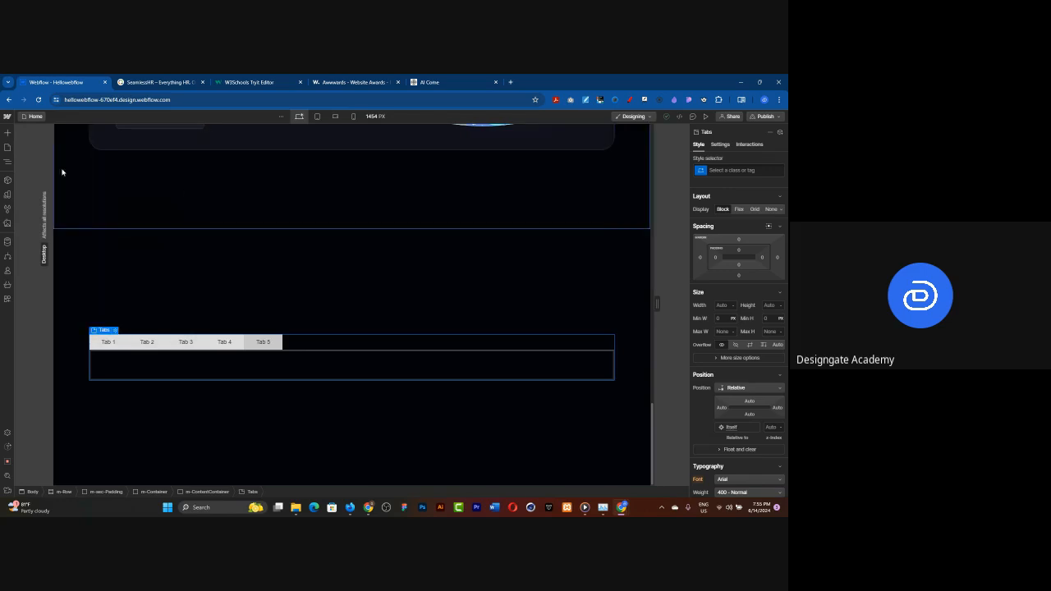
Expand the Tabs element and examine its Tabs Menu and Tabs Content parts against the Performance Management and Recruitment Management tabs on the SeamlessHR site
click(6, 163)
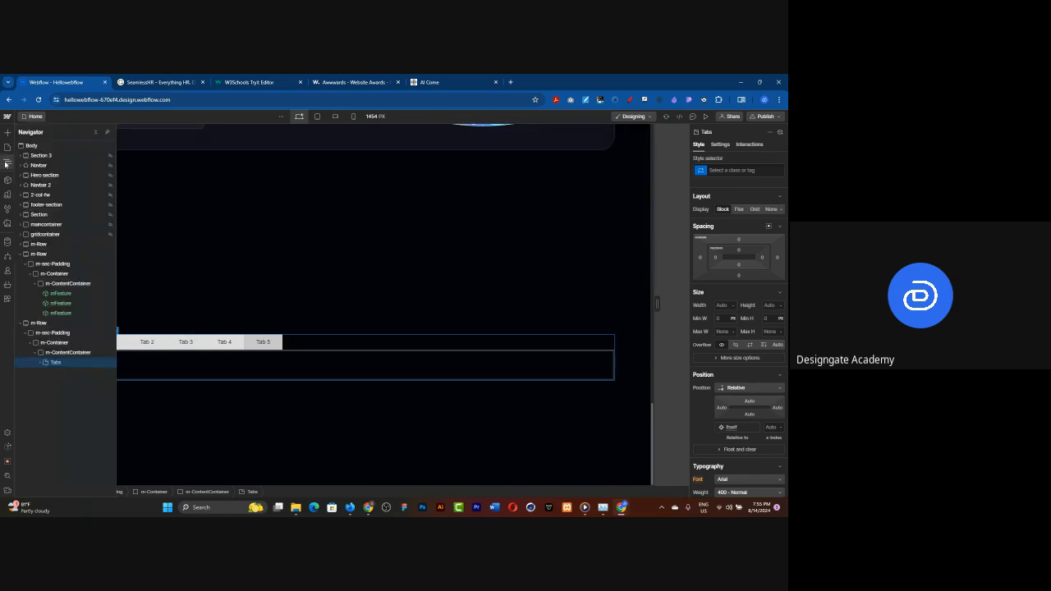
click(40, 362)
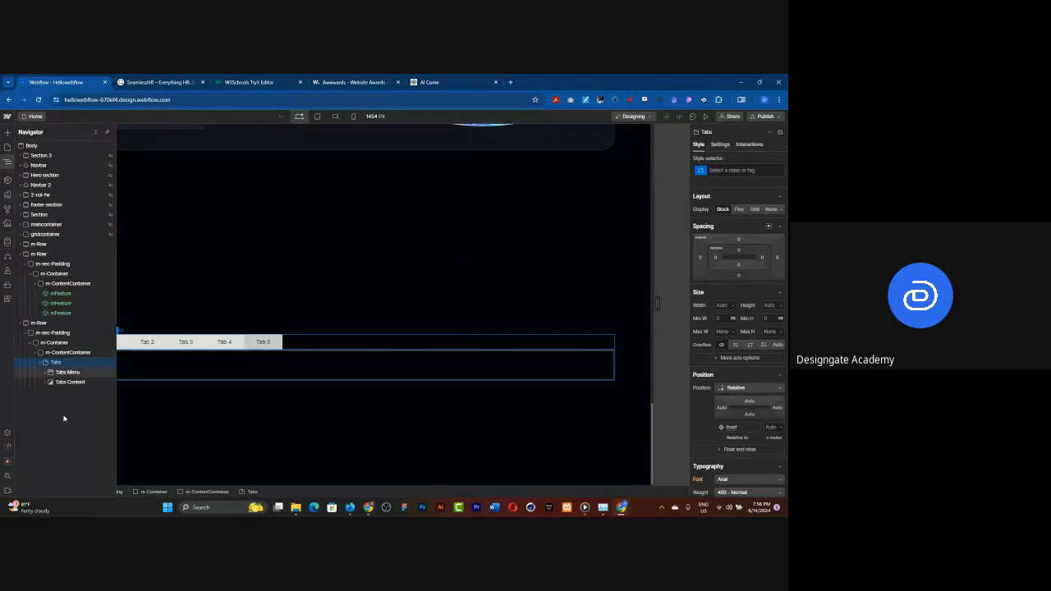
click(65, 372)
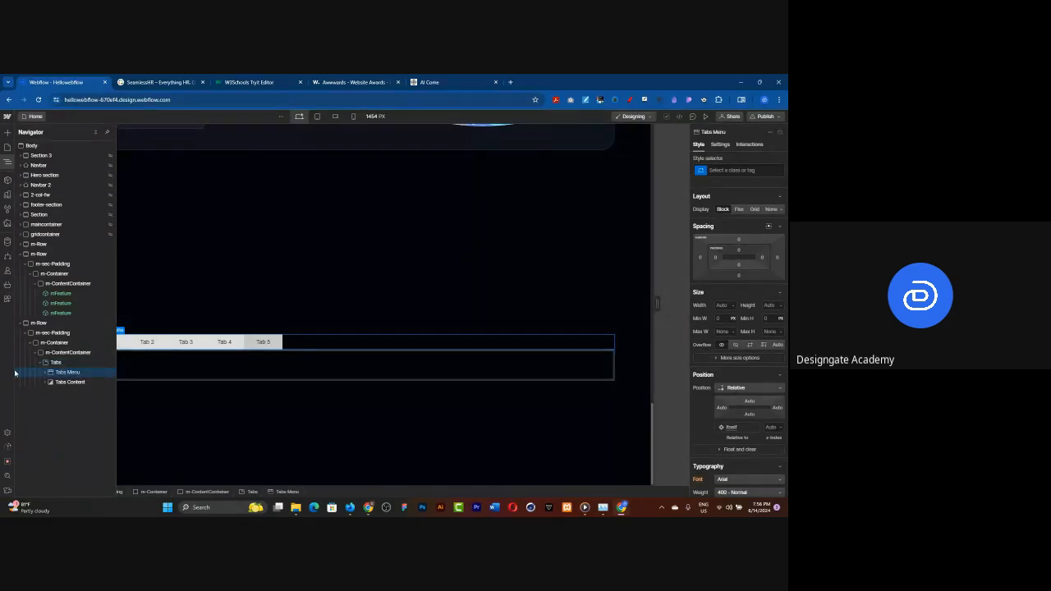
click(64, 383)
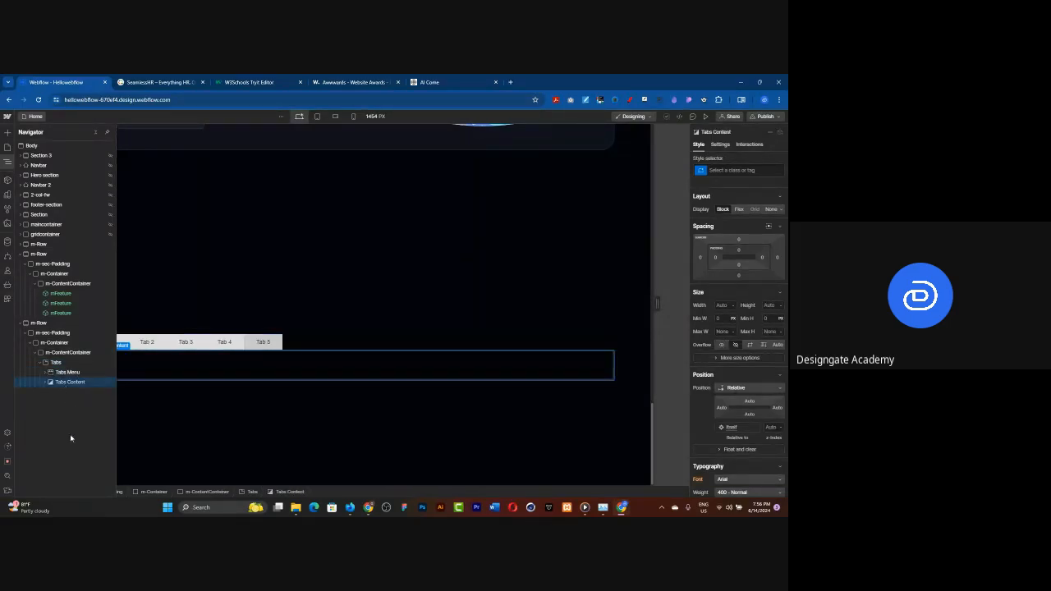
click(55, 373)
click(64, 382)
click(156, 82)
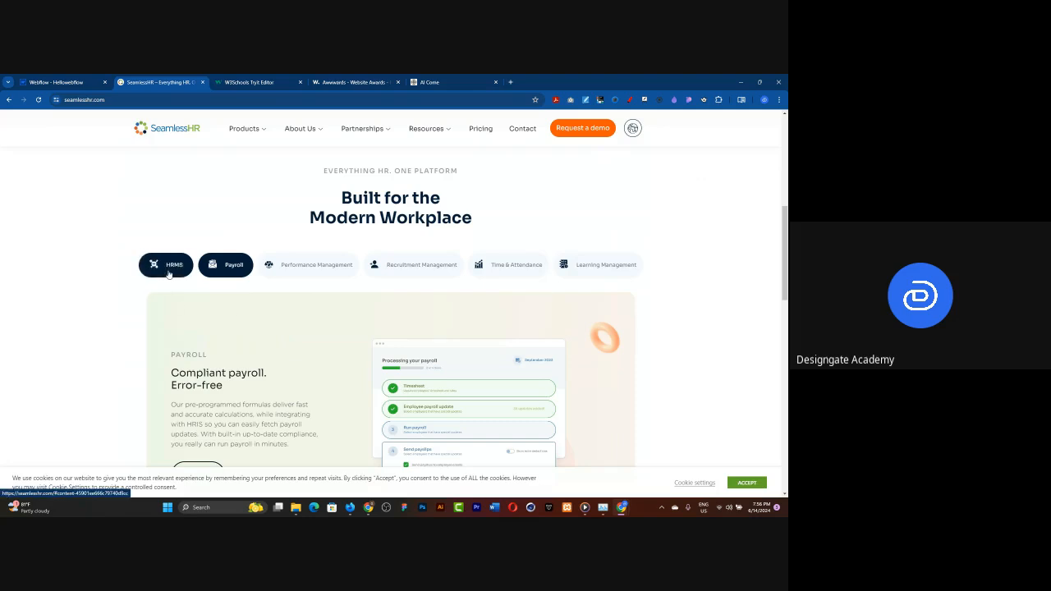
click(307, 277)
click(412, 268)
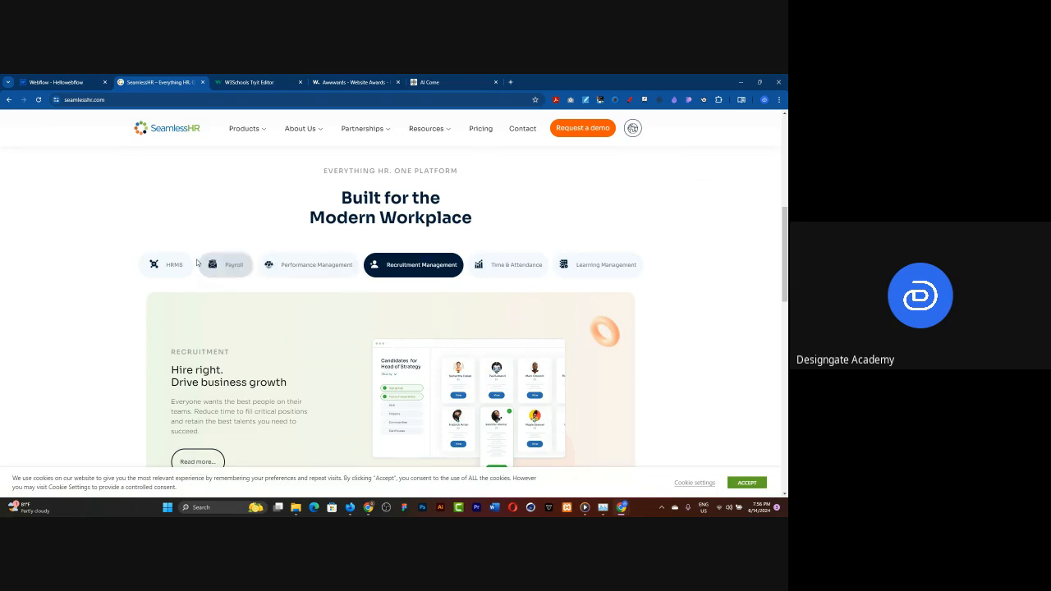
click(31, 79)
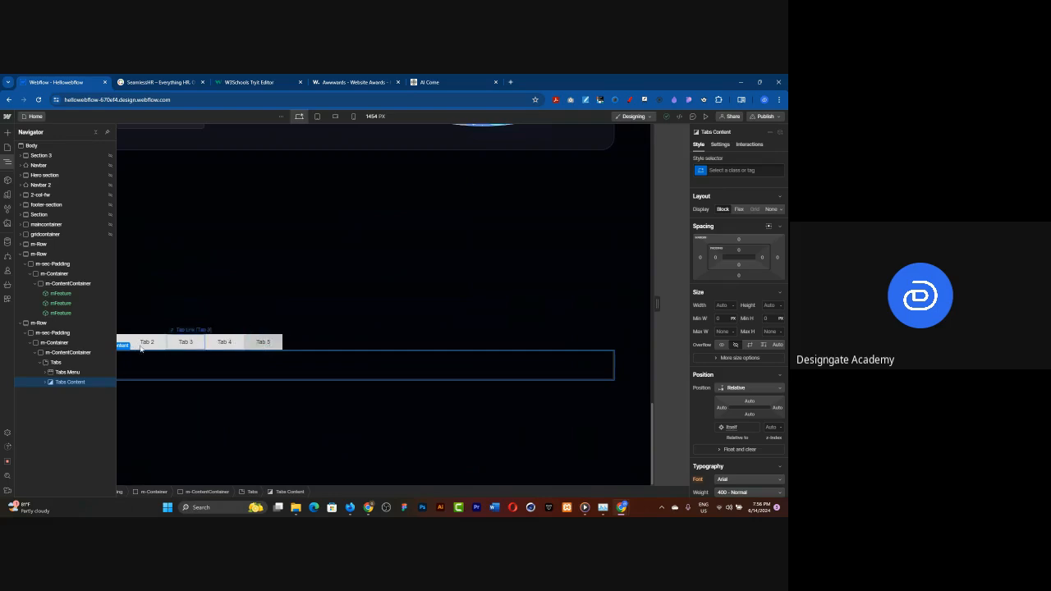
Rename the first tab HRMS, taking the label from the first tab on the SeamlessHR site
click(153, 79)
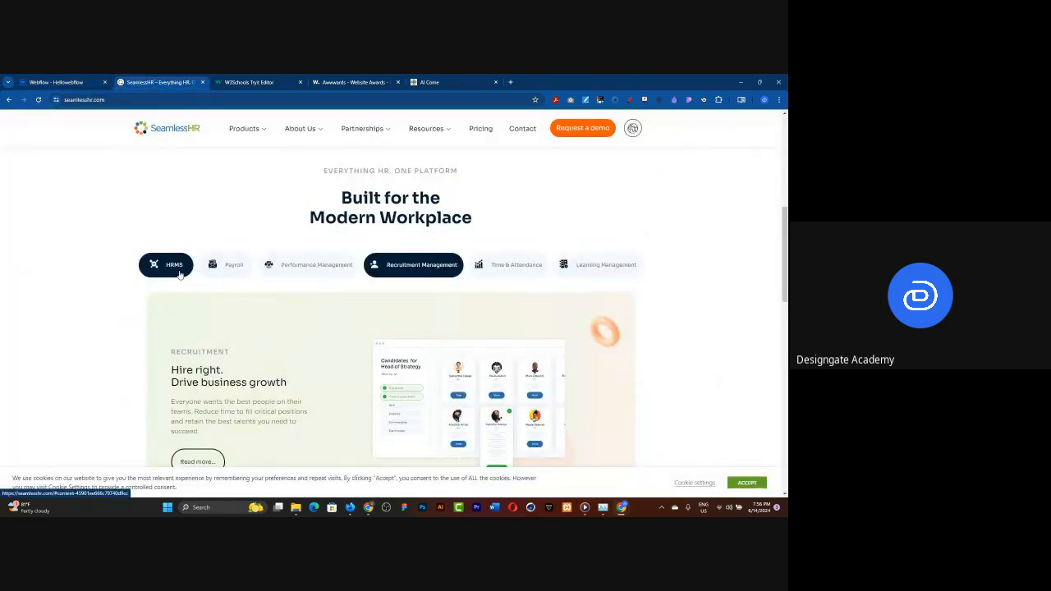
click(76, 80)
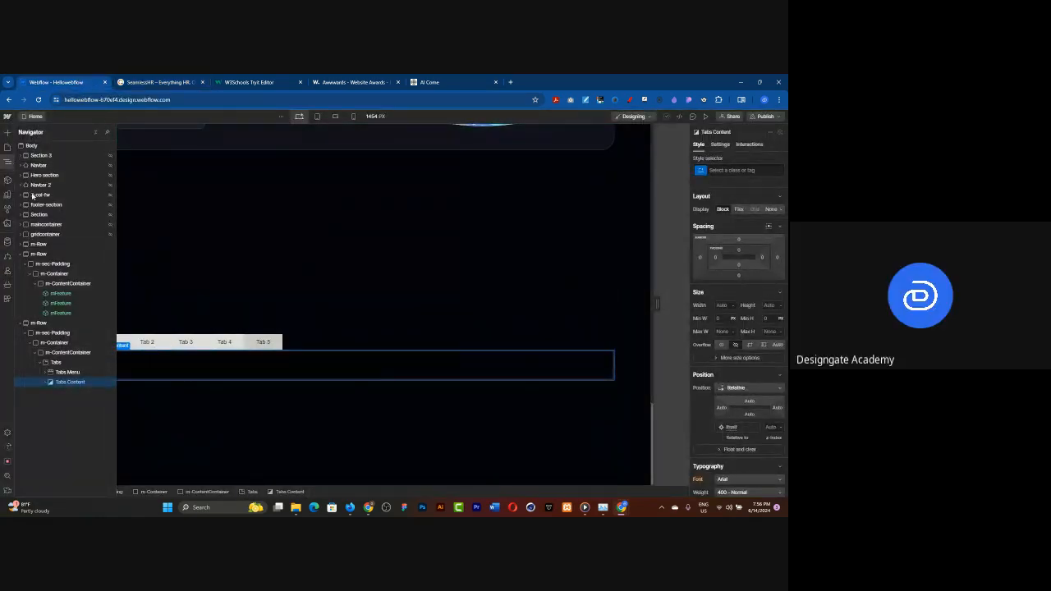
click(9, 160)
click(107, 341)
double_click(108, 341)
text(HRMS)
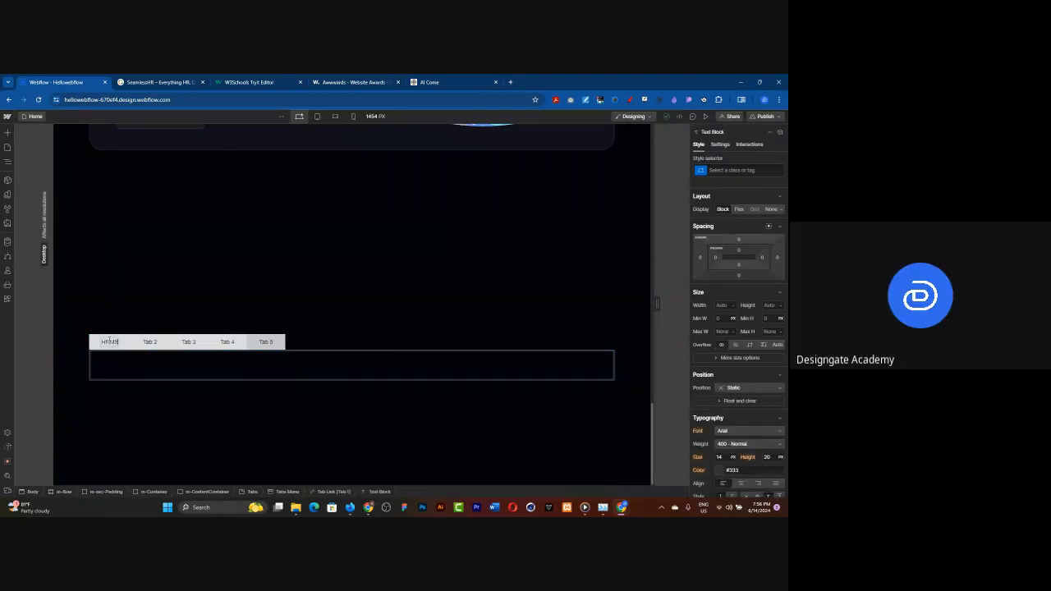
Rename the second tab Payroll and the third tab Performance Management, matching the SeamlessHR tab row
click(139, 80)
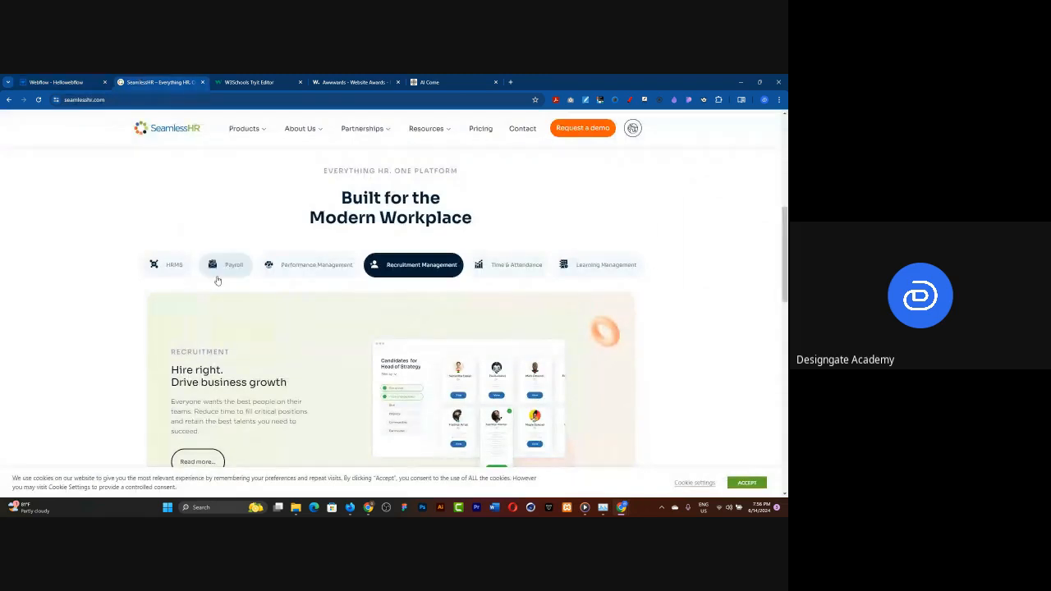
click(93, 87)
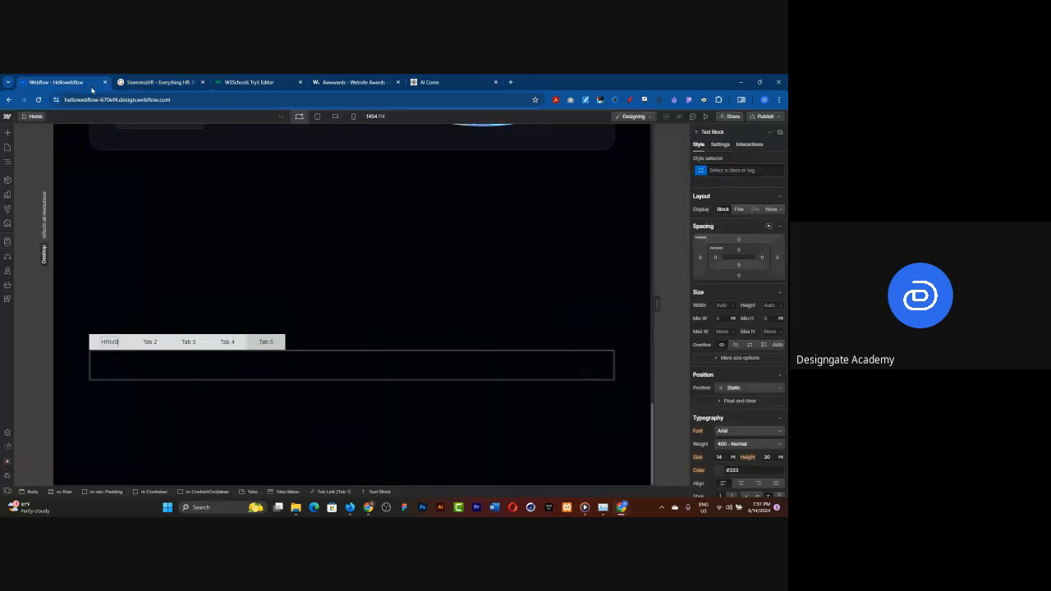
double_click(149, 342)
text(Payroll)
double_click(192, 342)
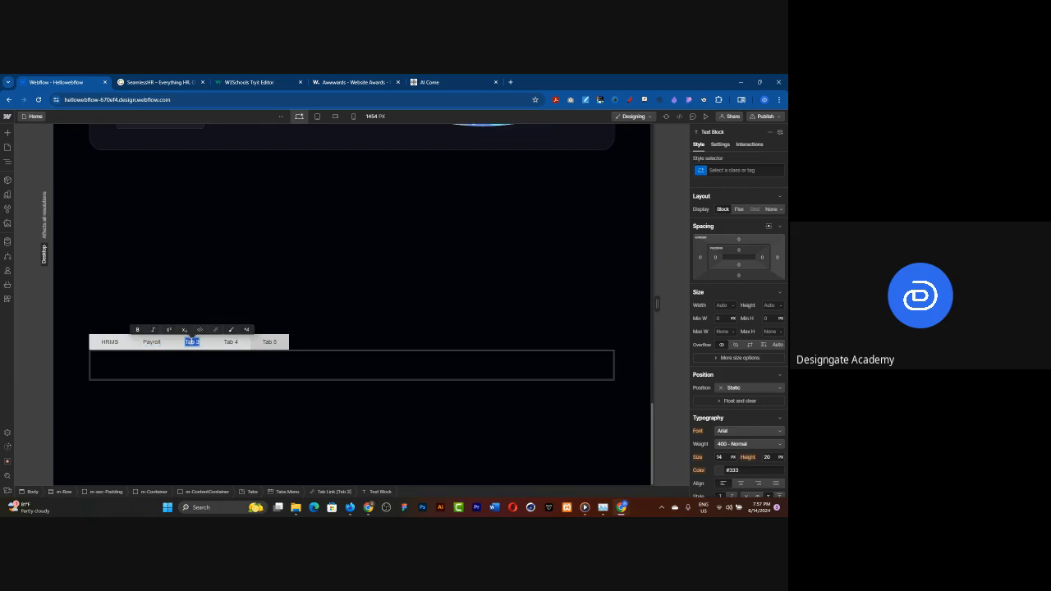
text(Performance Management)
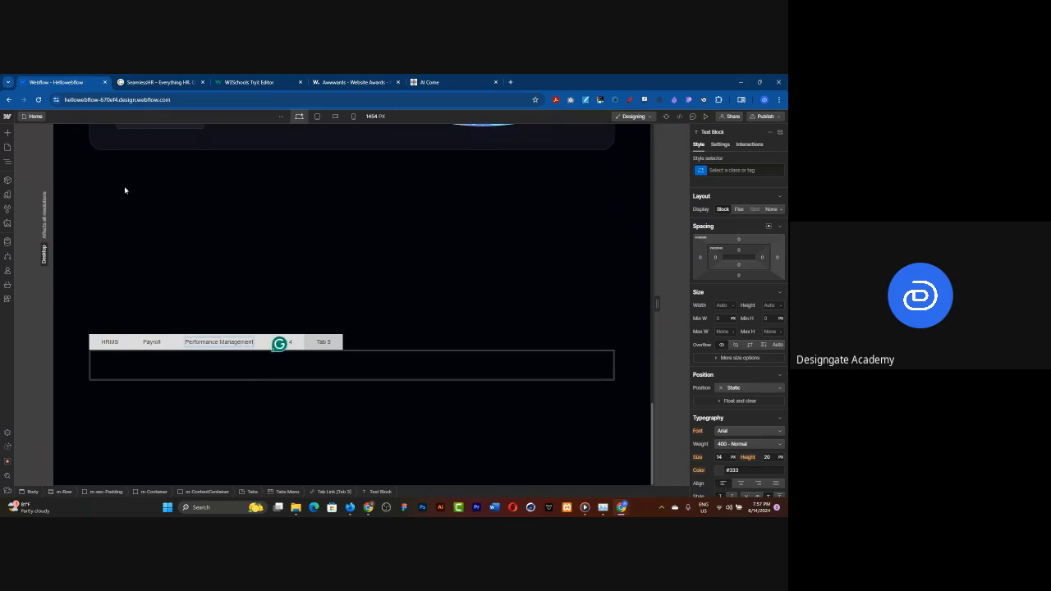
Rename the fourth tab Time & Attendance, checking the label against the SeamlessHR tab row
click(148, 83)
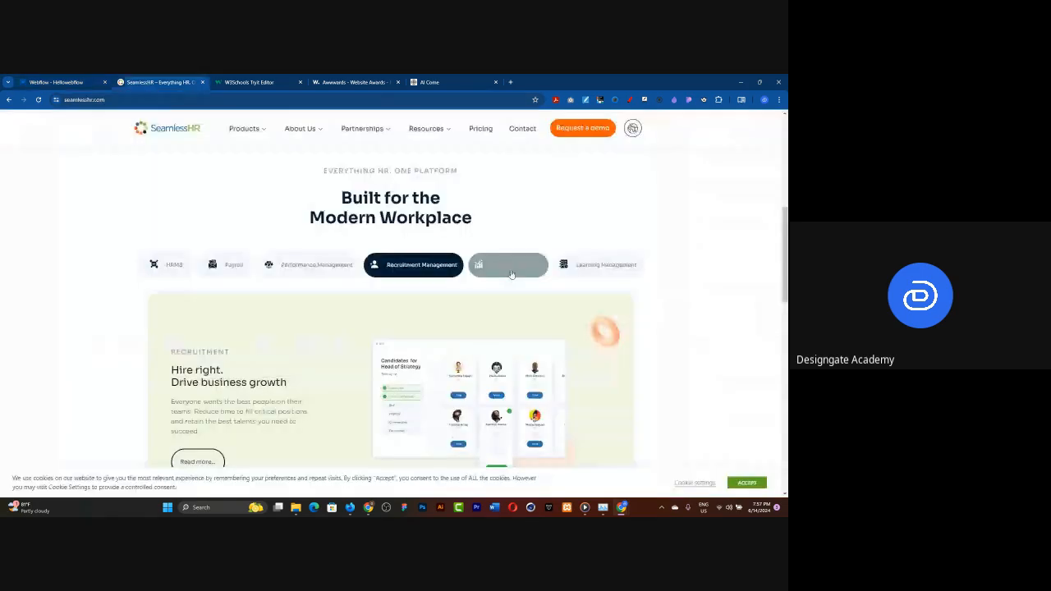
click(89, 83)
double_click(282, 345)
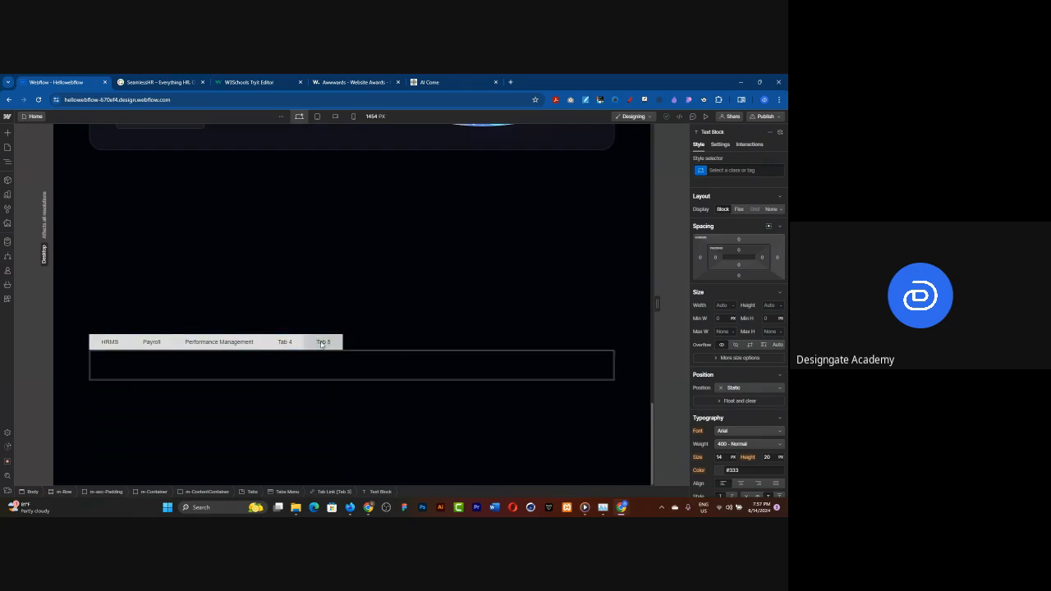
double_click(285, 341)
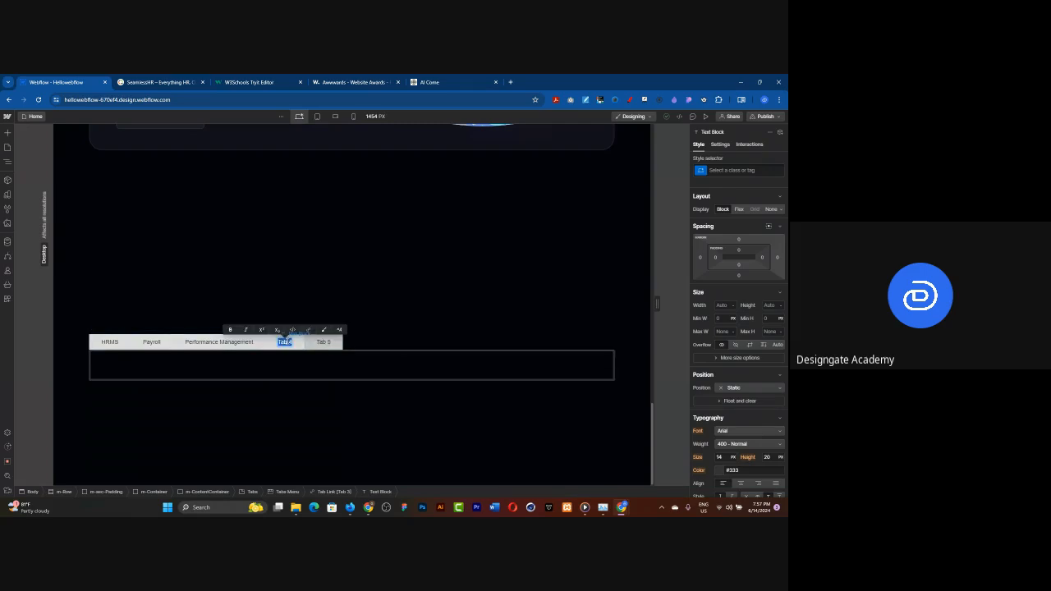
text(Time)
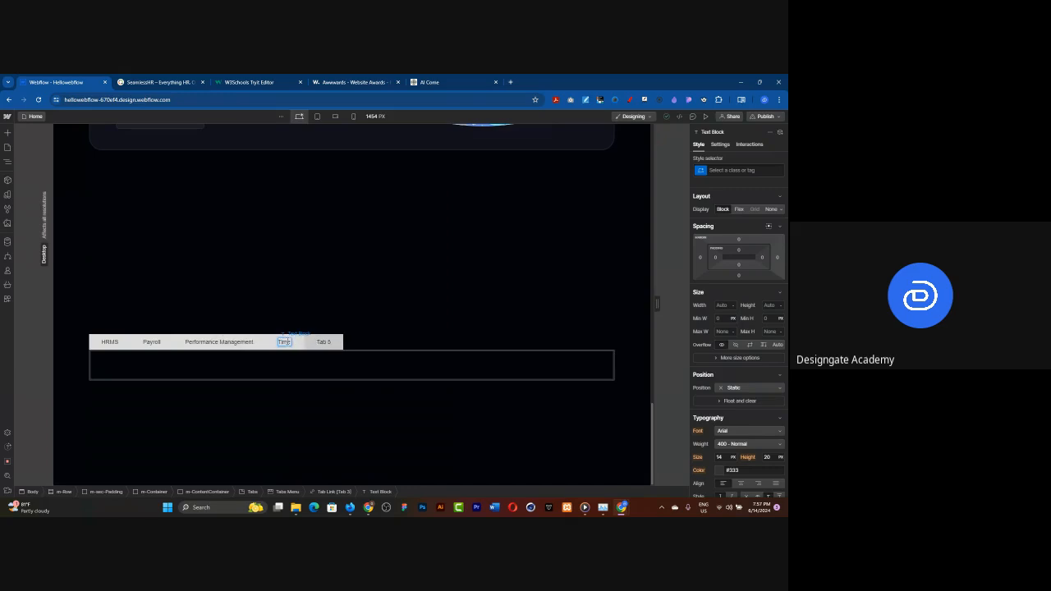
text( Management)
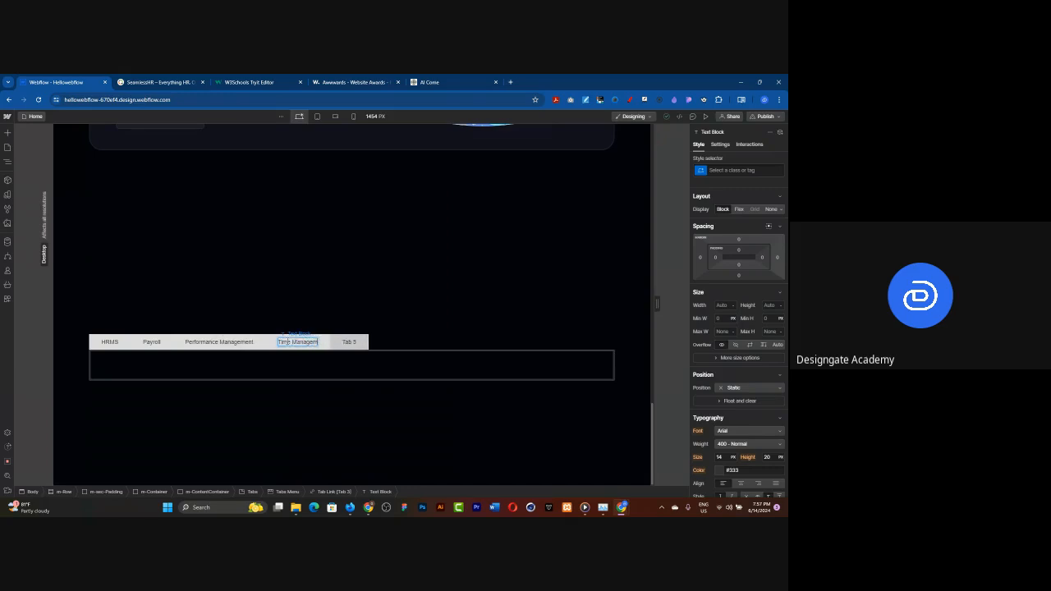
click(160, 82)
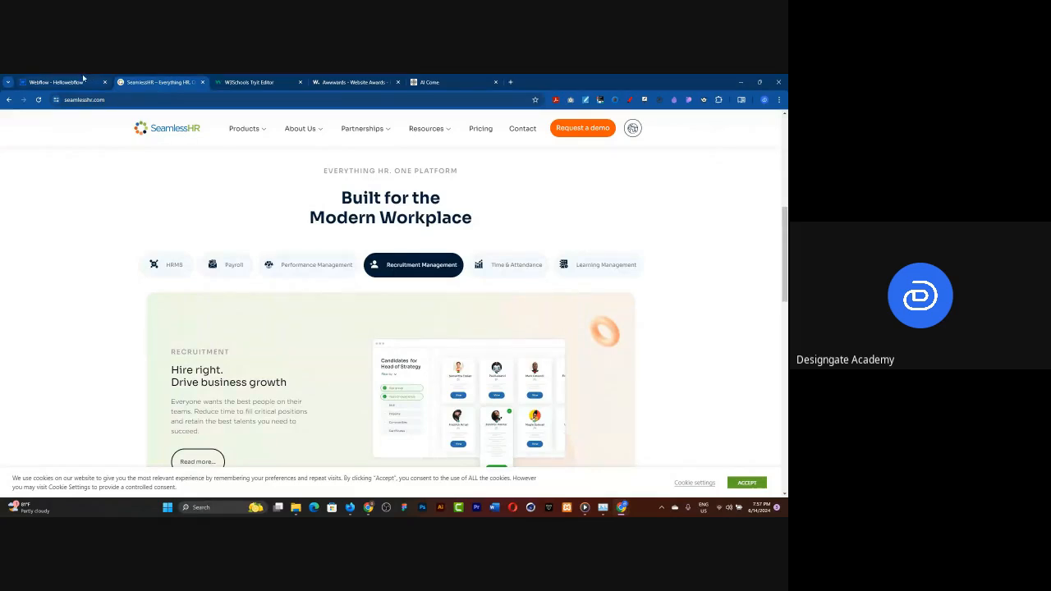
click(83, 81)
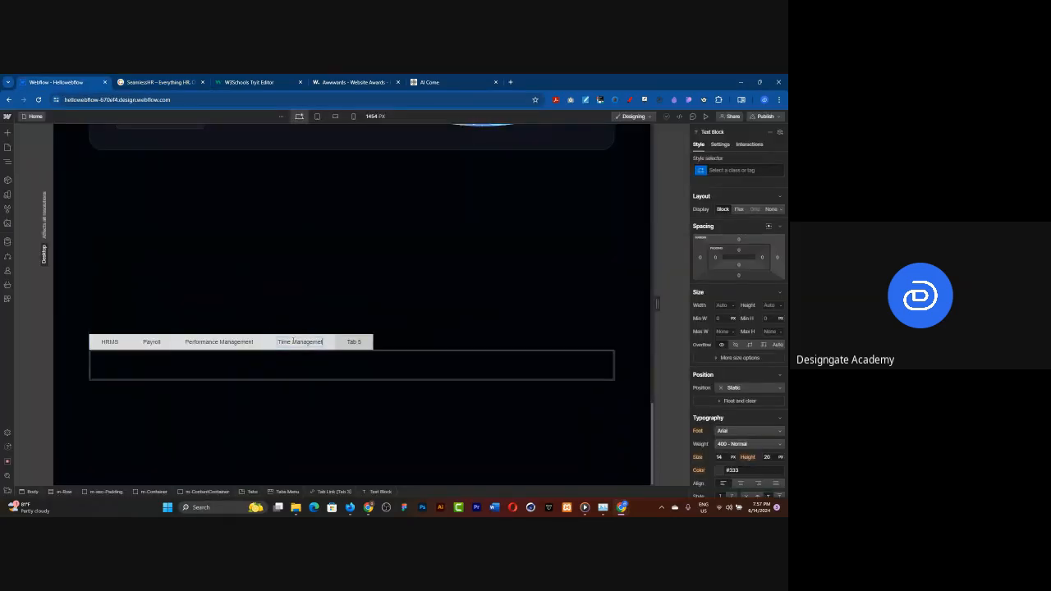
double_click(327, 344)
text(&)
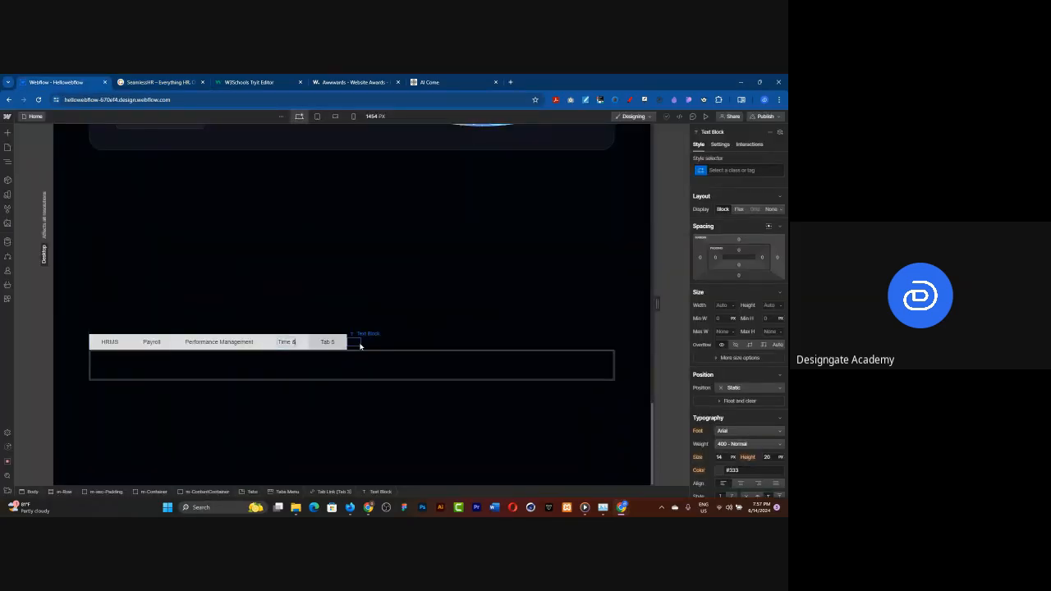
text( Attendance)
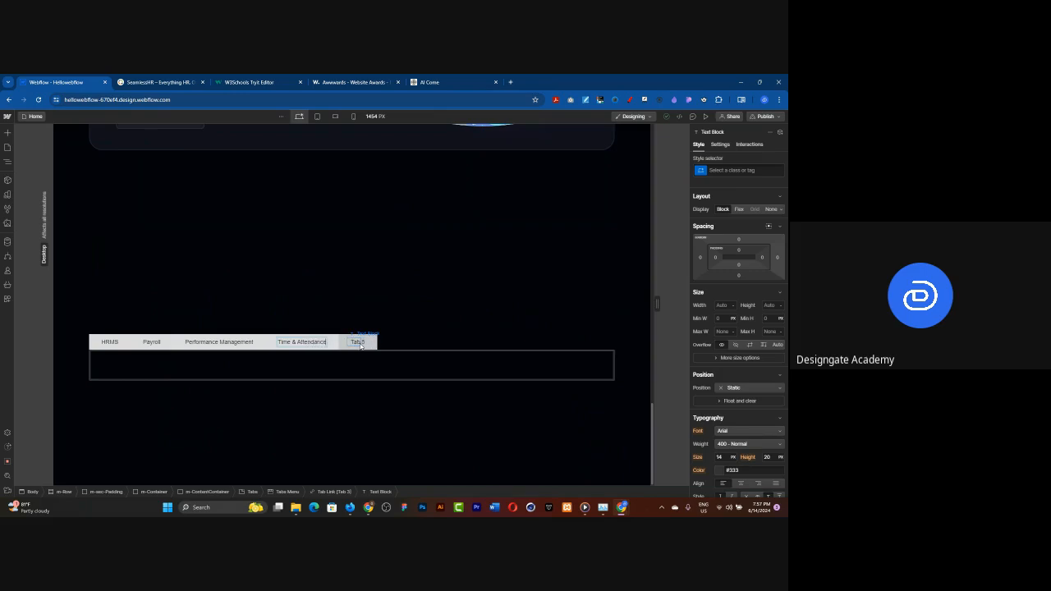
Rename the fifth tab Learning Management and finish editing its text
click(359, 344)
double_click(357, 341)
text(Leave)
text(ing Mana)
text(geme)
key(BackSpace)
key(BackSpace)
key(BackSpace)
key(BackSpace)
key(BackSpace)
key(BackSpace)
key(BackSpace)
text(ageme)
key(BackSpace)
key(BackSpace)
key(BackSpace)
text(mt)
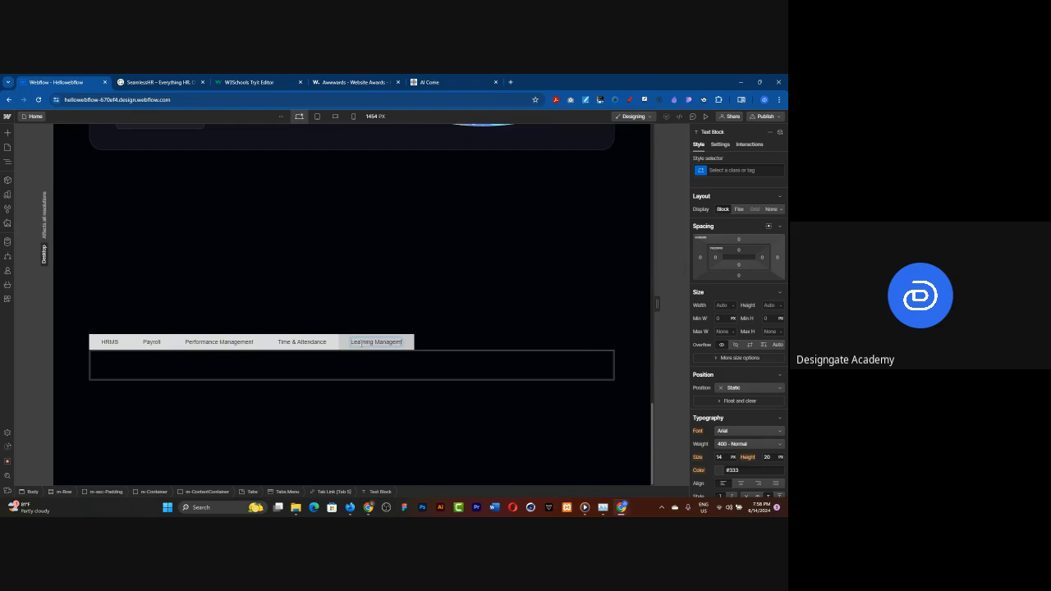
key(BackSpace)
text(ent)
key(Escape)
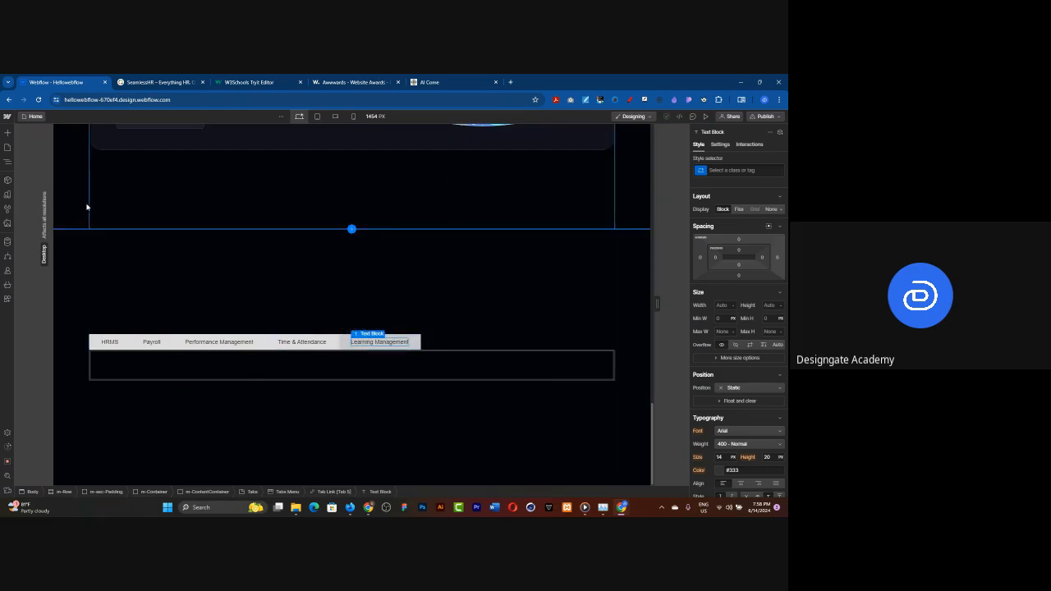
Examine the first tab's link and its nested text block in the element structure, and compare them with the icon tabs on the SeamlessHR site
click(8, 161)
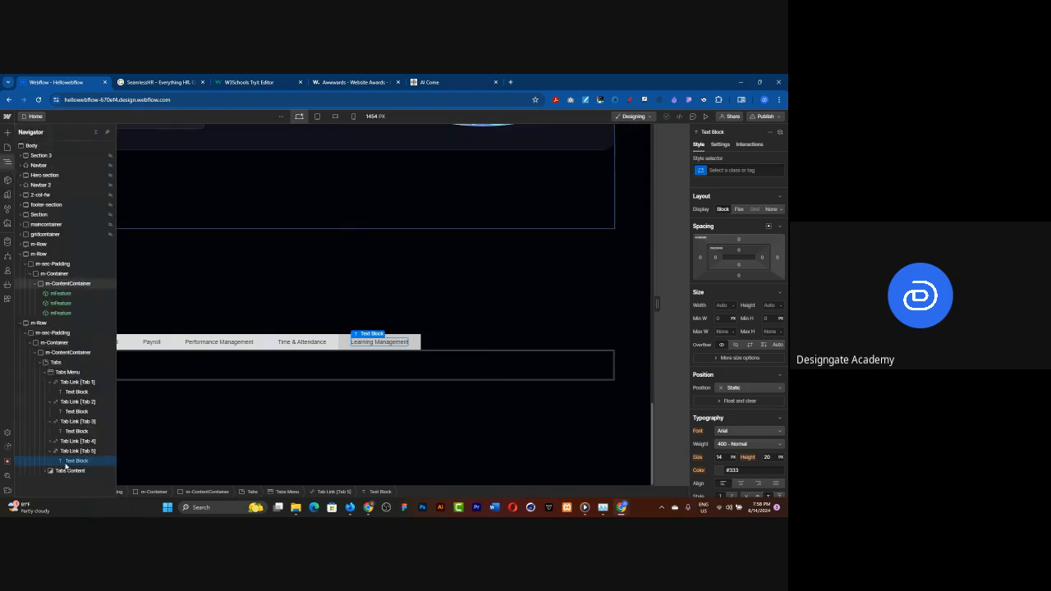
click(70, 384)
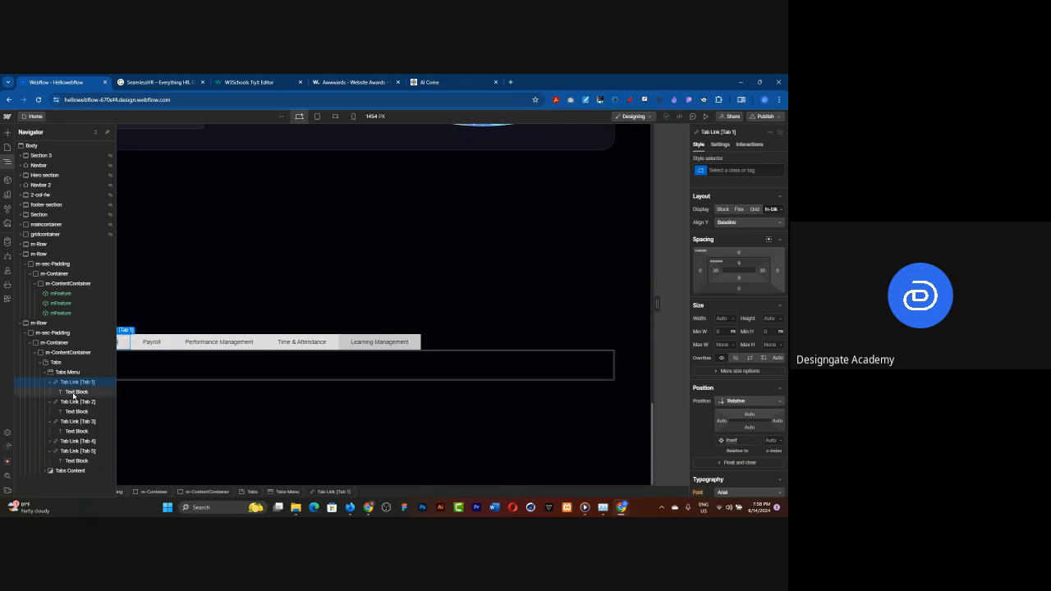
click(75, 394)
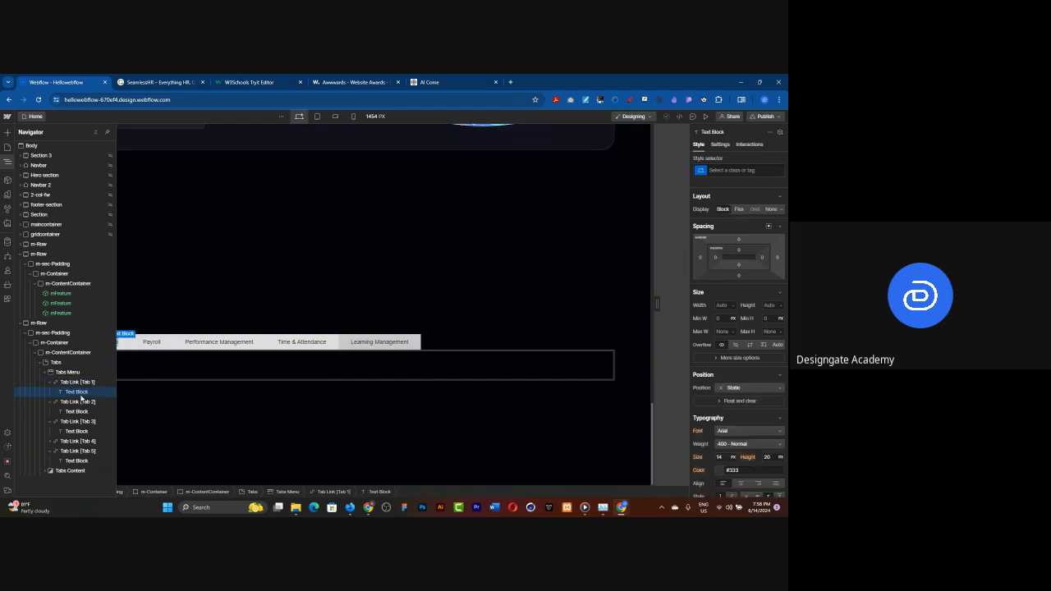
click(158, 84)
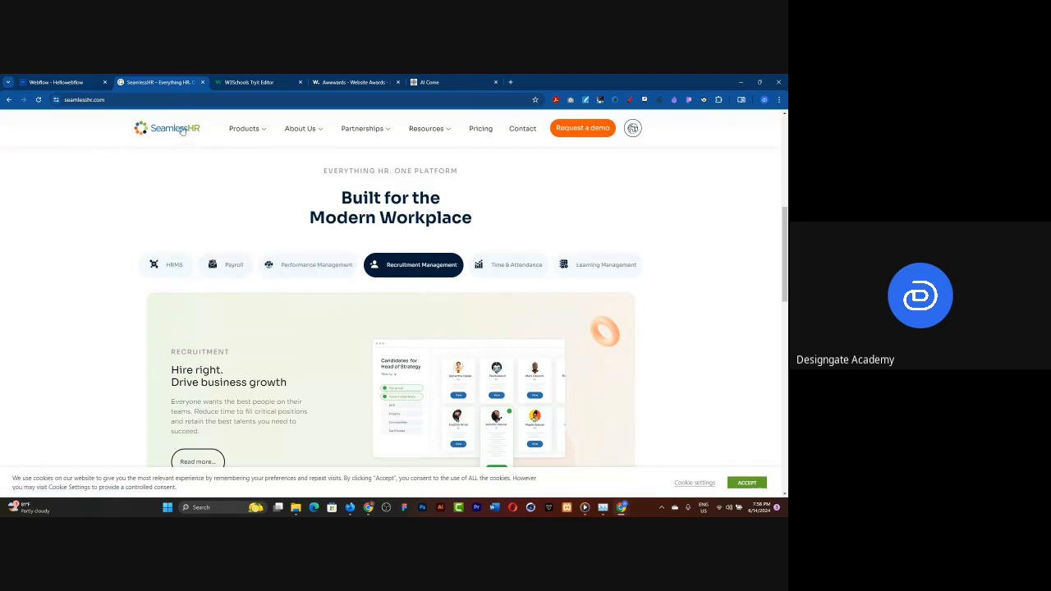
click(49, 83)
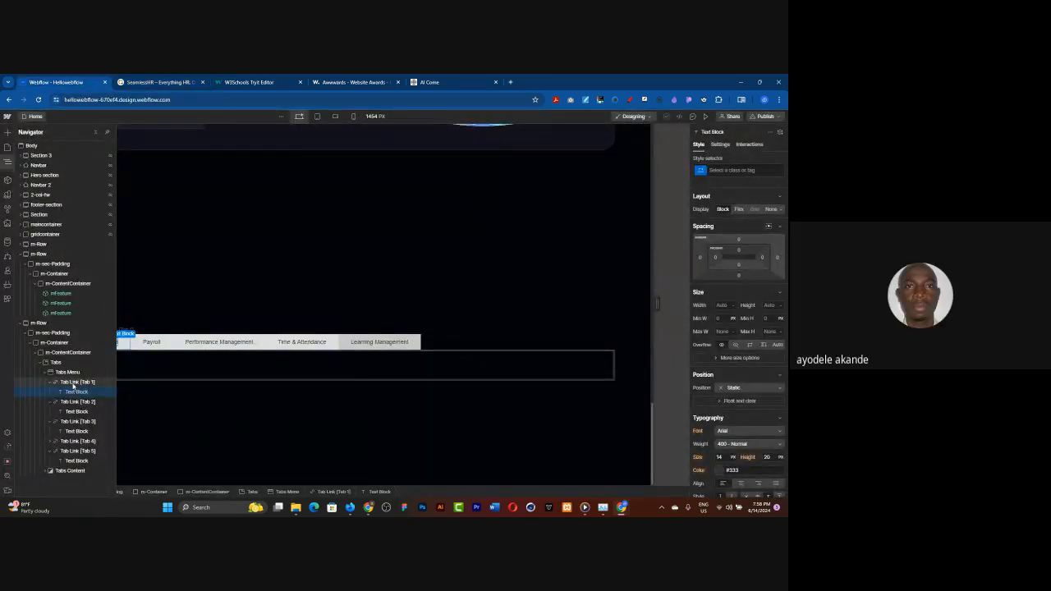
Place the black diagonal-arrow image from the site's assets inside the HRMS tab link, beneath its label
click(8, 162)
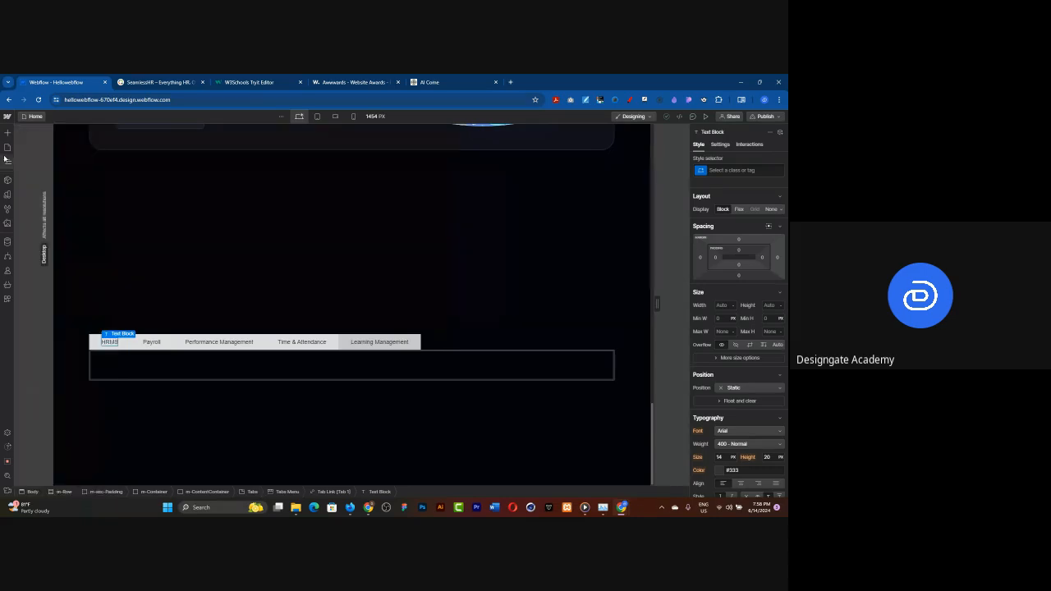
click(6, 224)
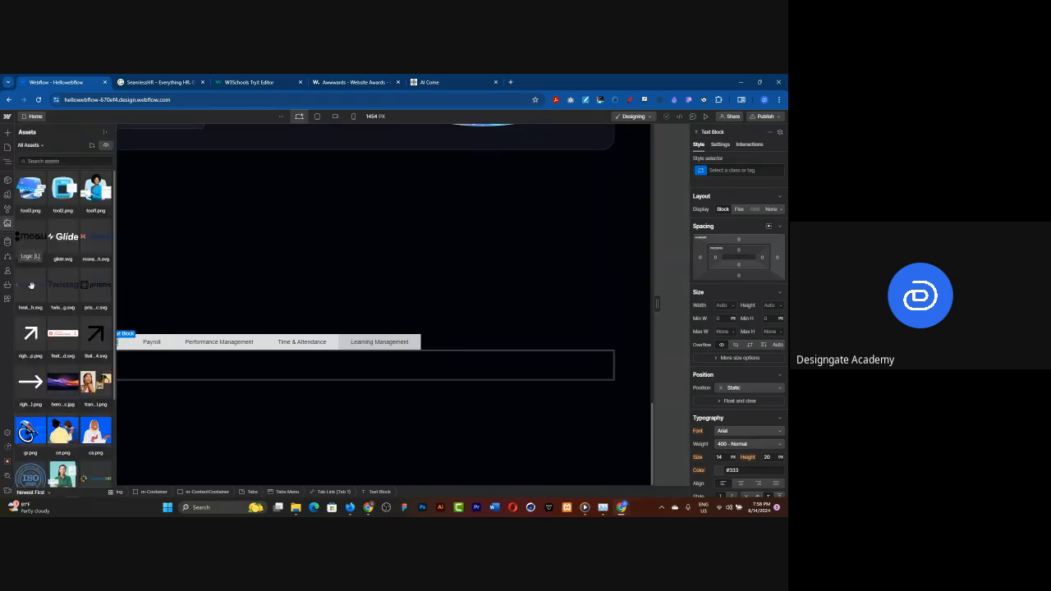
scroll(62, 336, down, 3)
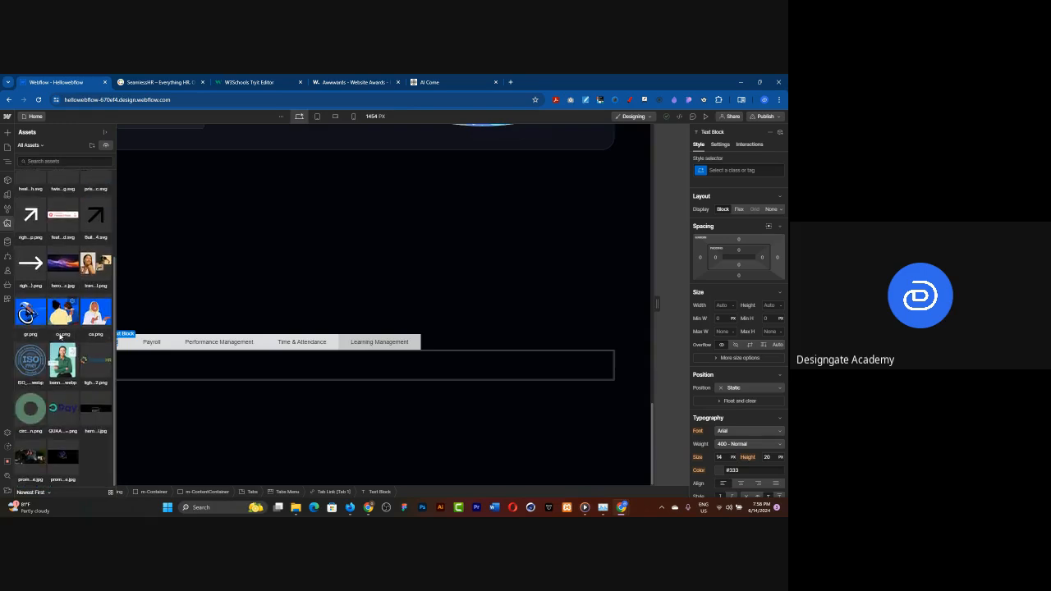
scroll(49, 326, up, 1)
scroll(49, 326, down, 1)
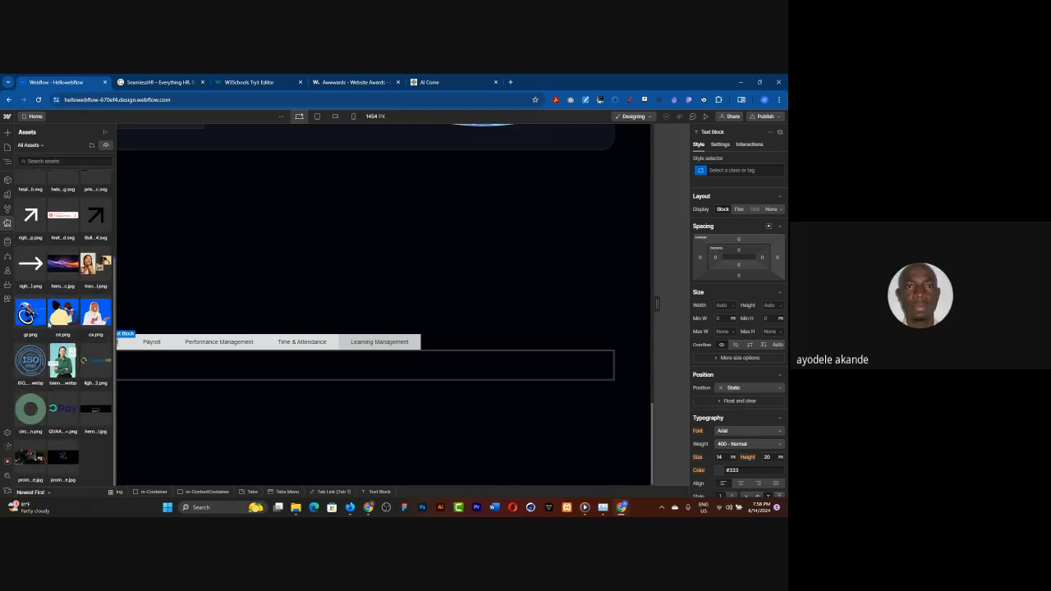
scroll(49, 326, up, 1)
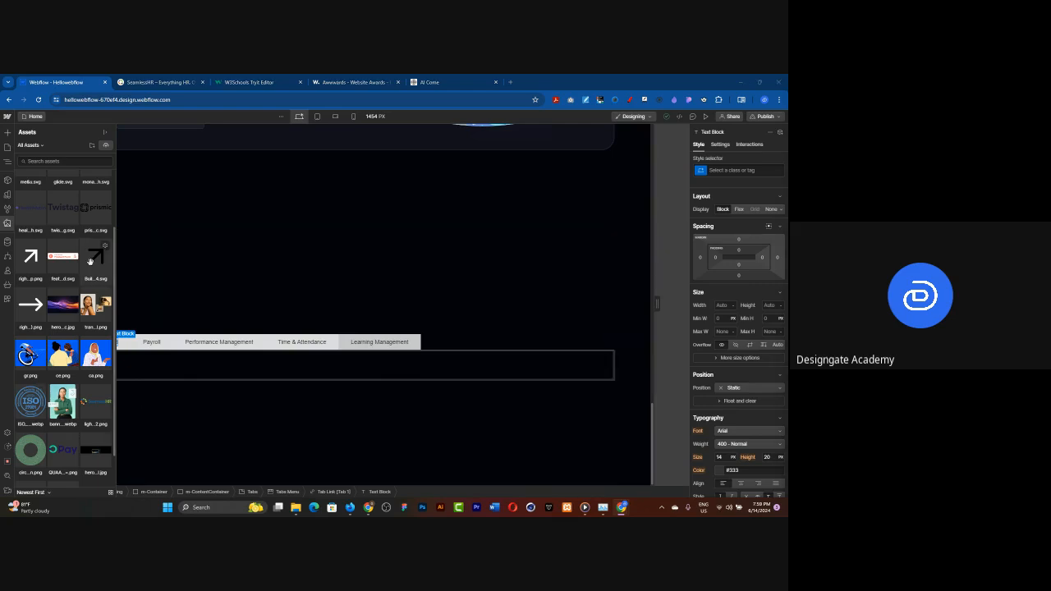
drag(127, 349, 127, 348)
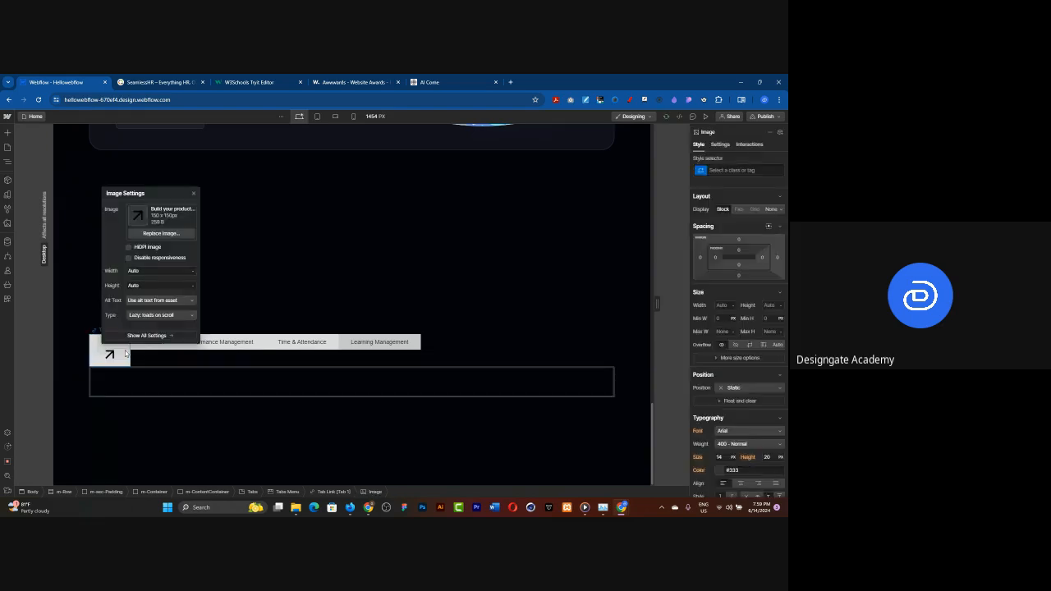
click(176, 375)
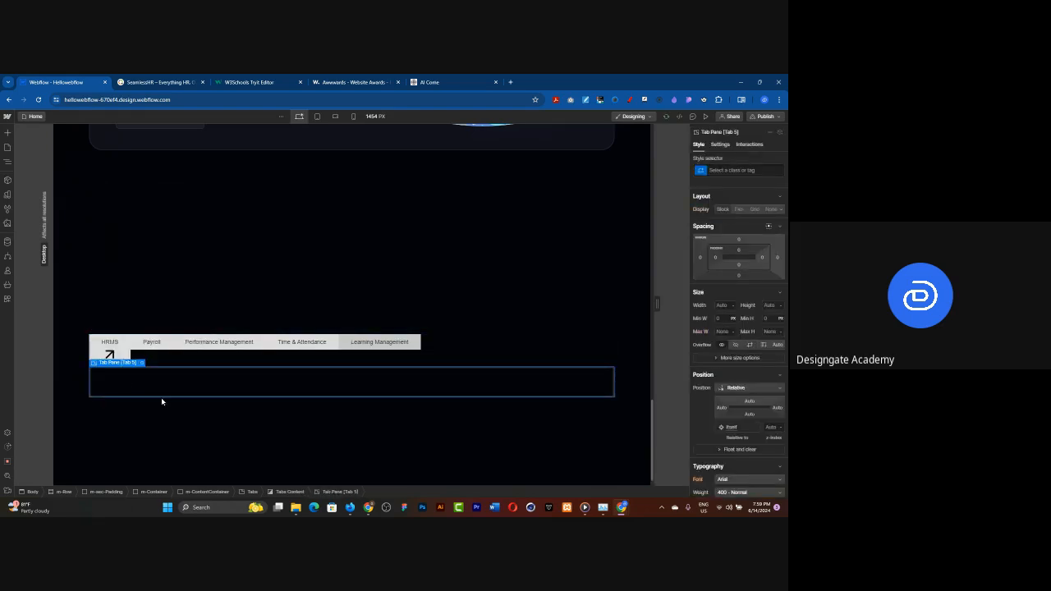
Set the display of the first tab's link to inline-block
click(8, 164)
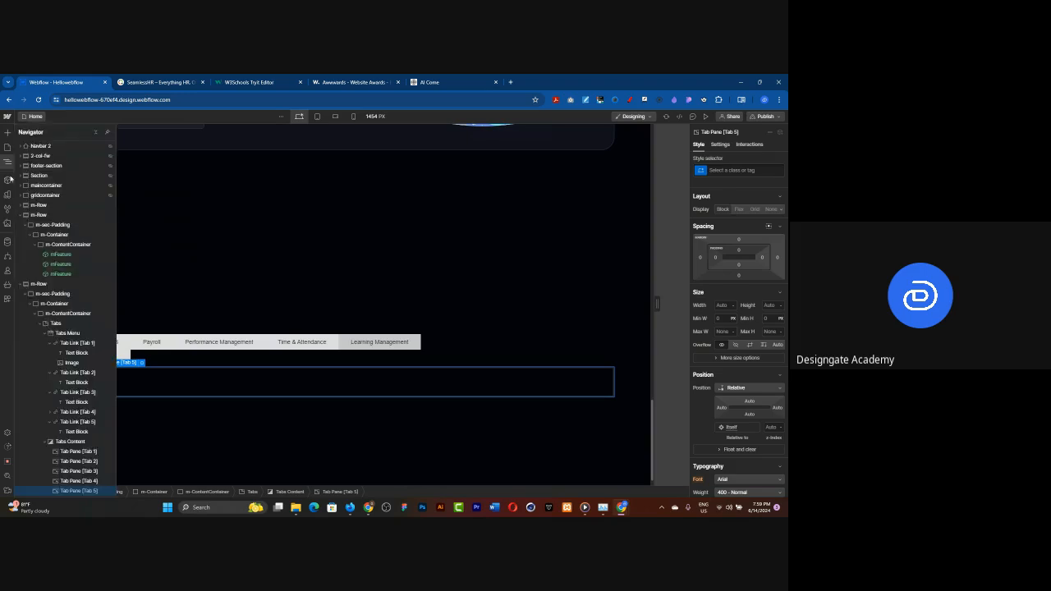
click(76, 344)
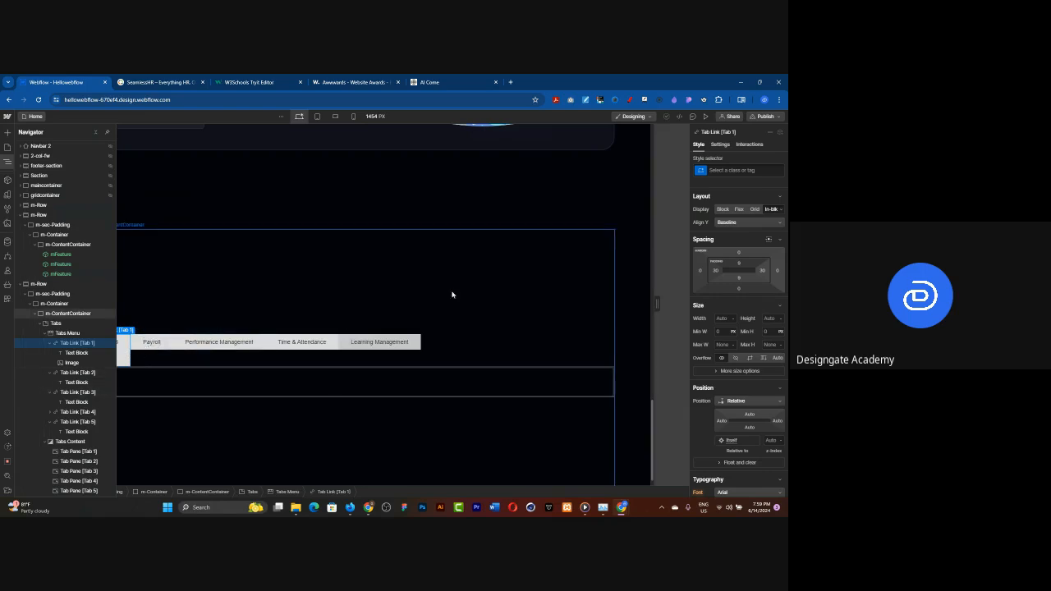
click(768, 210)
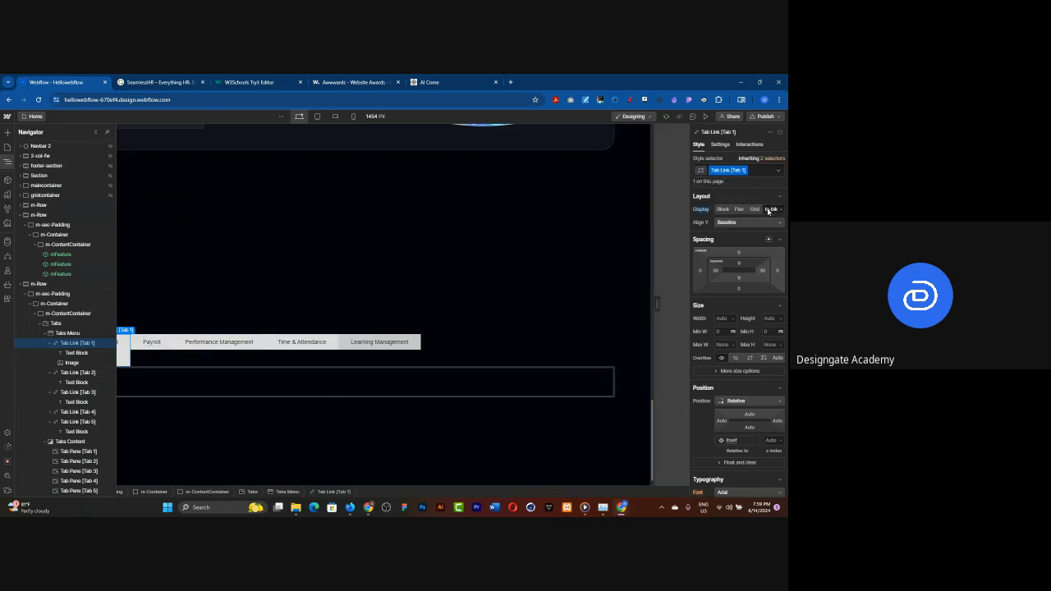
click(201, 353)
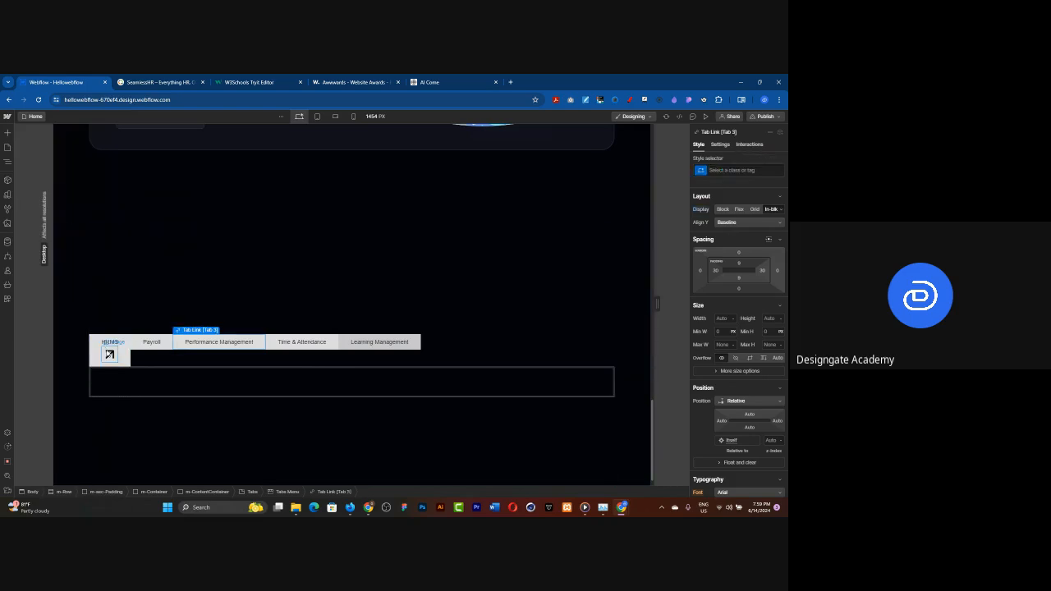
Set the arrow image's height in the HRMS tab to 24 px
click(110, 358)
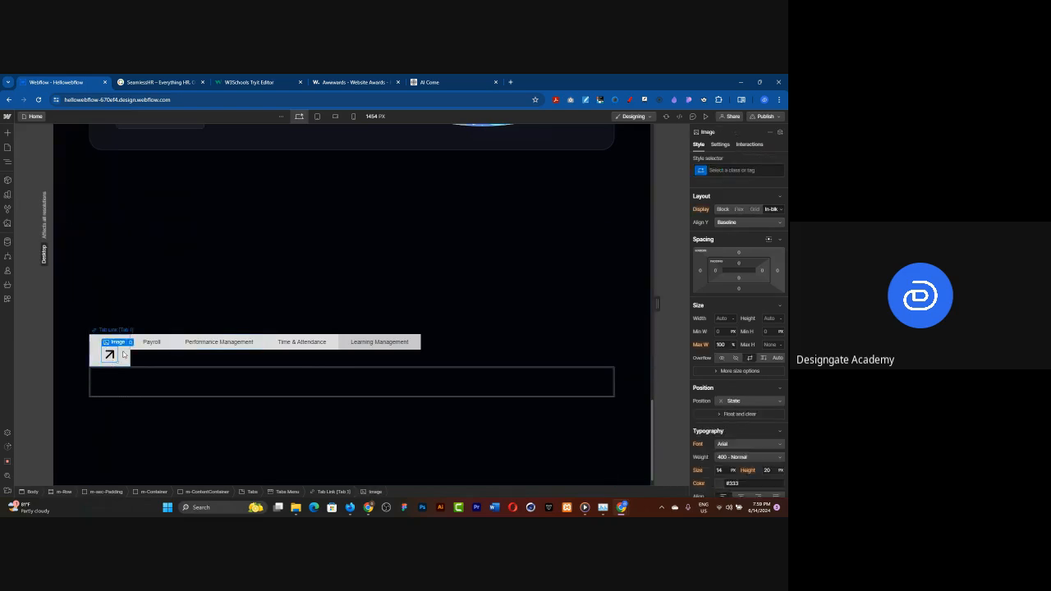
click(130, 342)
click(153, 285)
text(24)
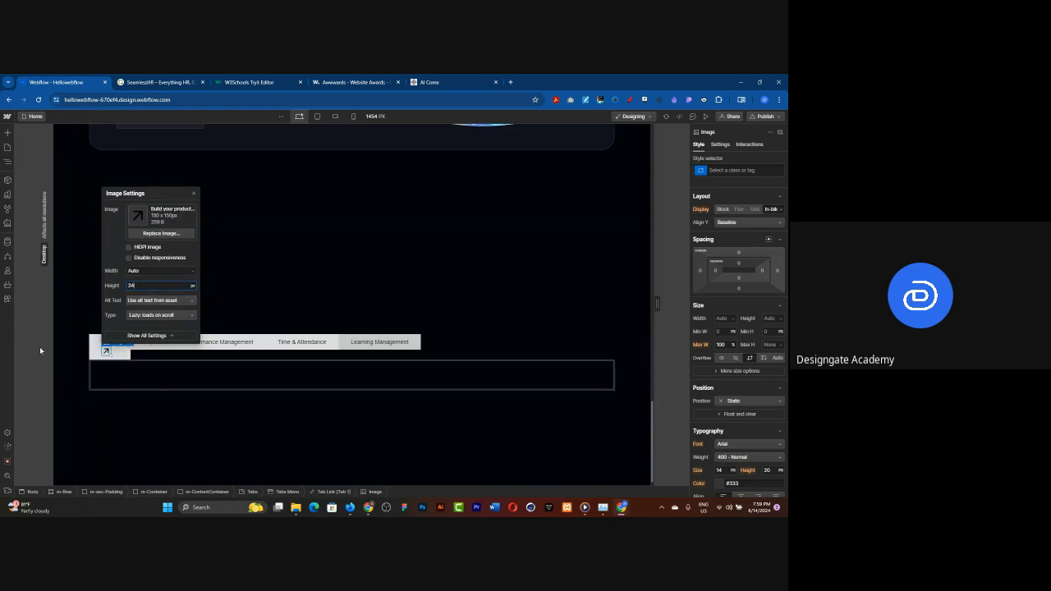
click(138, 376)
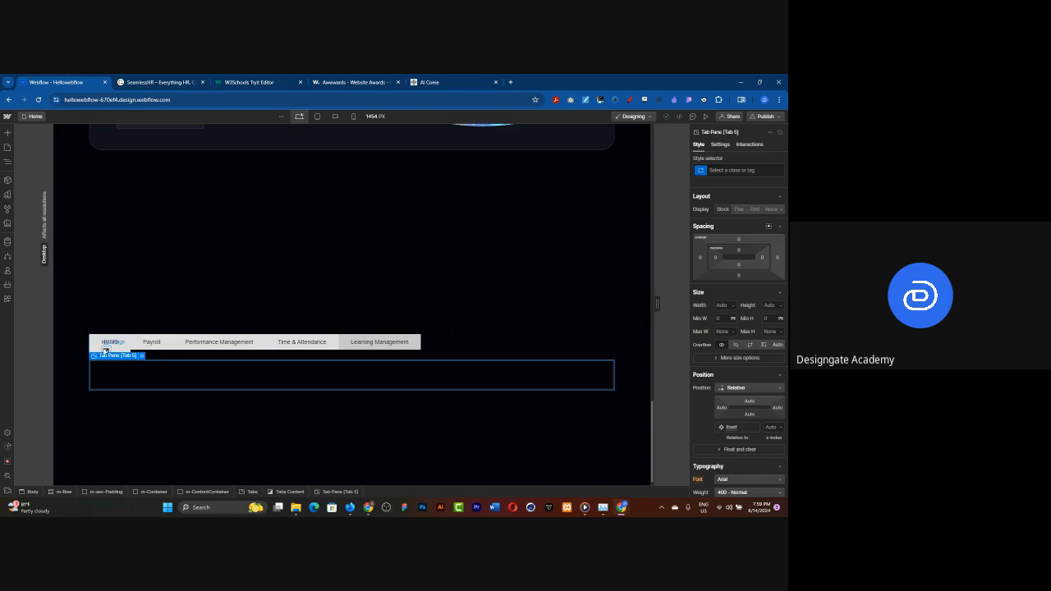
Add a div block inside the HRMS tab link and set its display to Flex
click(94, 342)
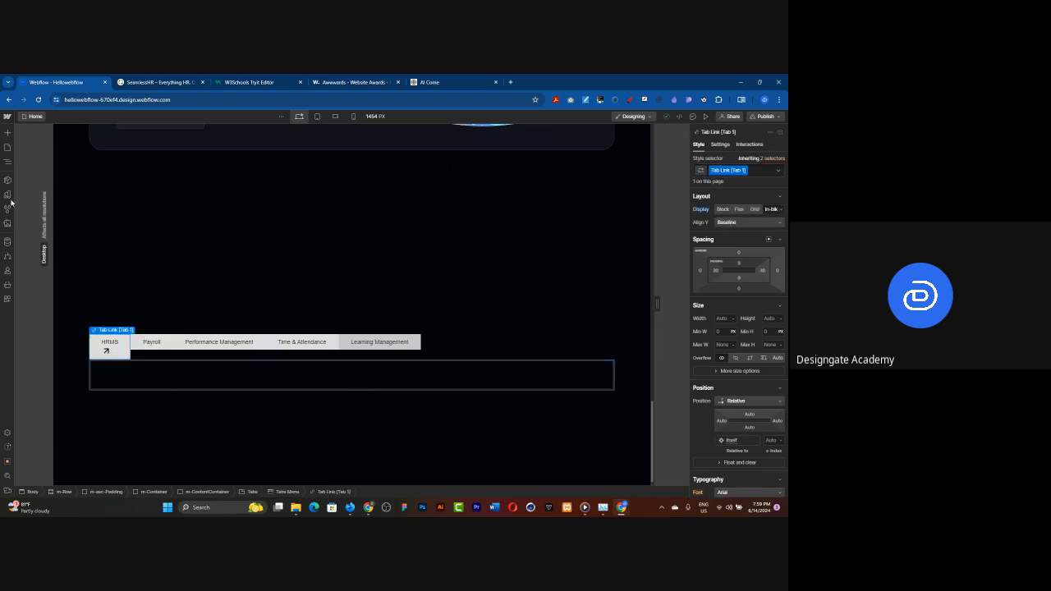
click(6, 132)
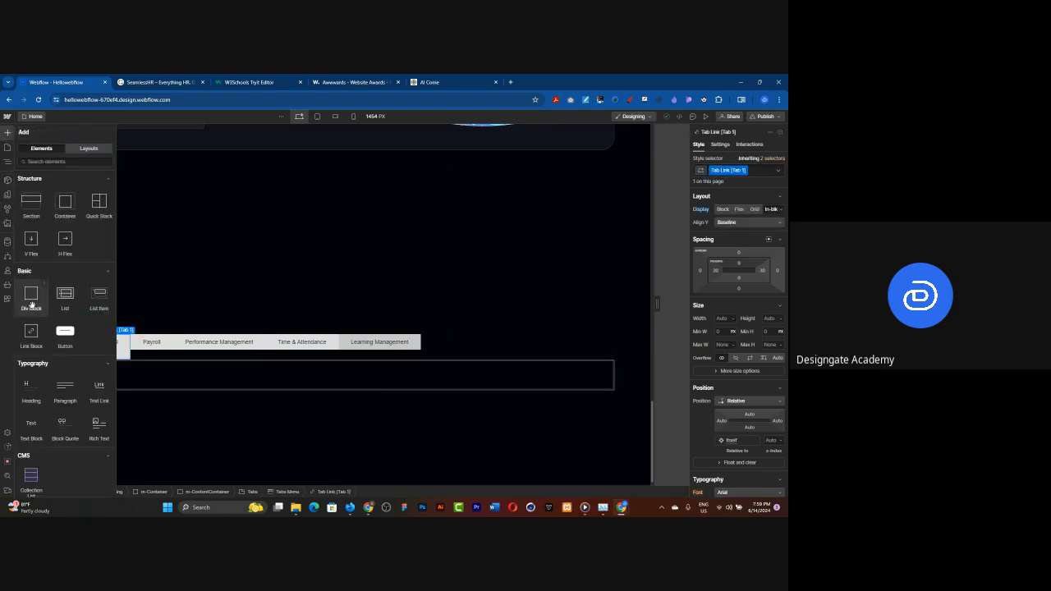
drag(31, 303, 126, 380)
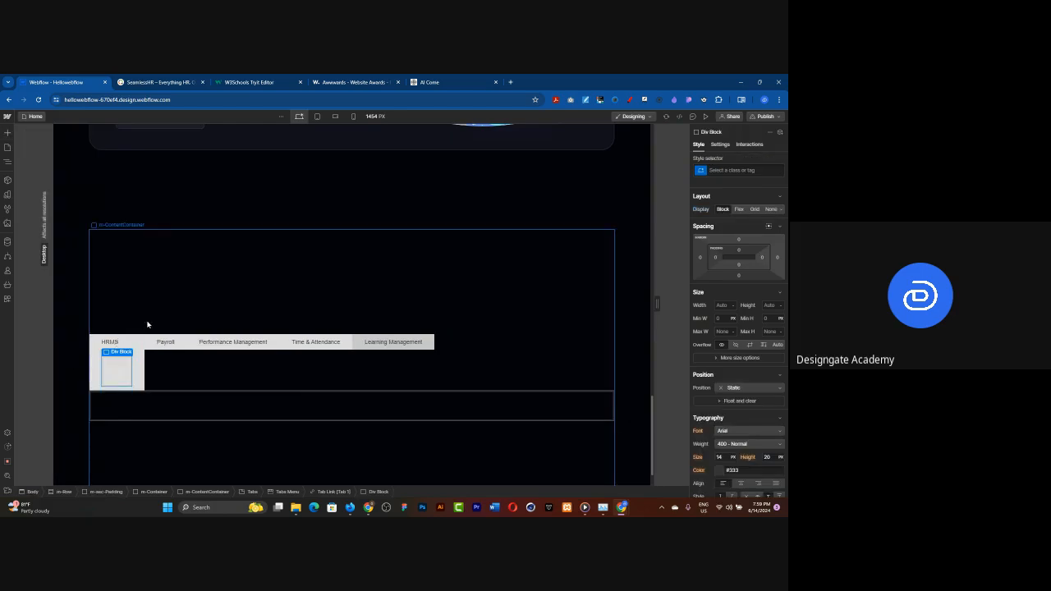
click(738, 209)
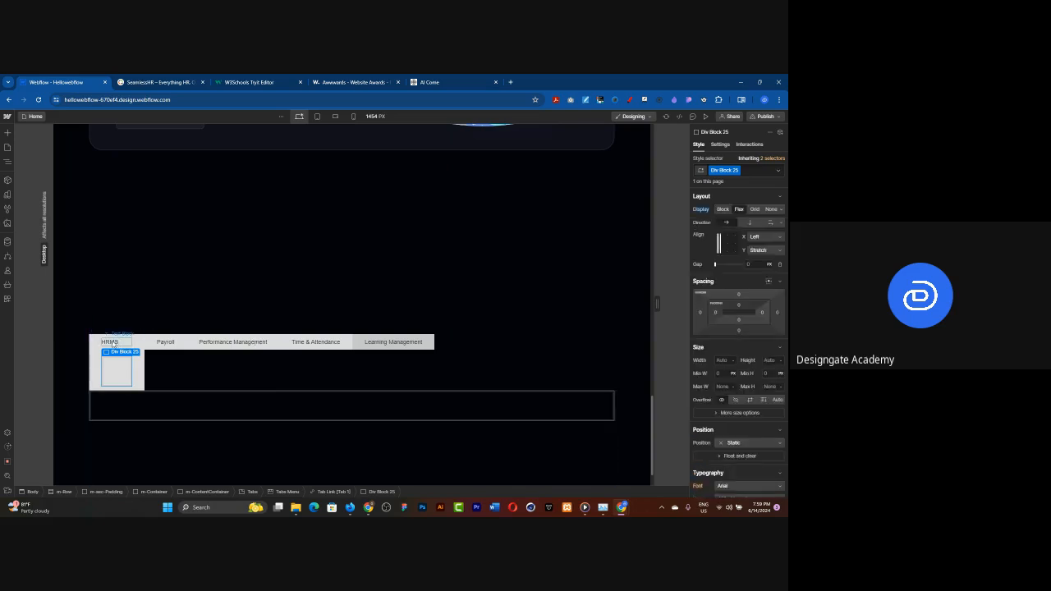
Move the HRMS label and the arrow image into the flex div block, with the image before the label
drag(113, 344, 123, 362)
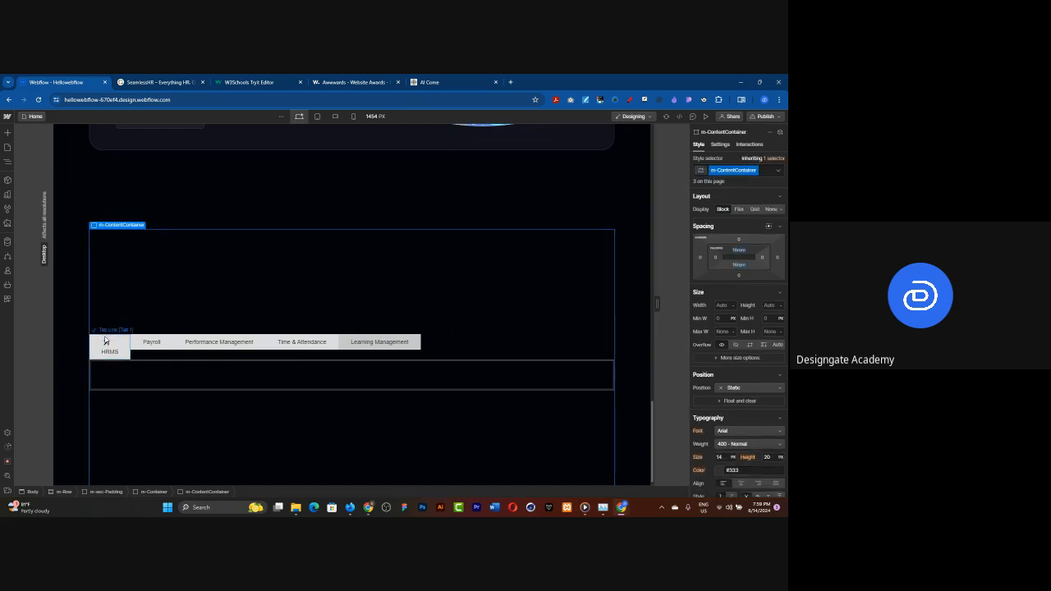
click(106, 342)
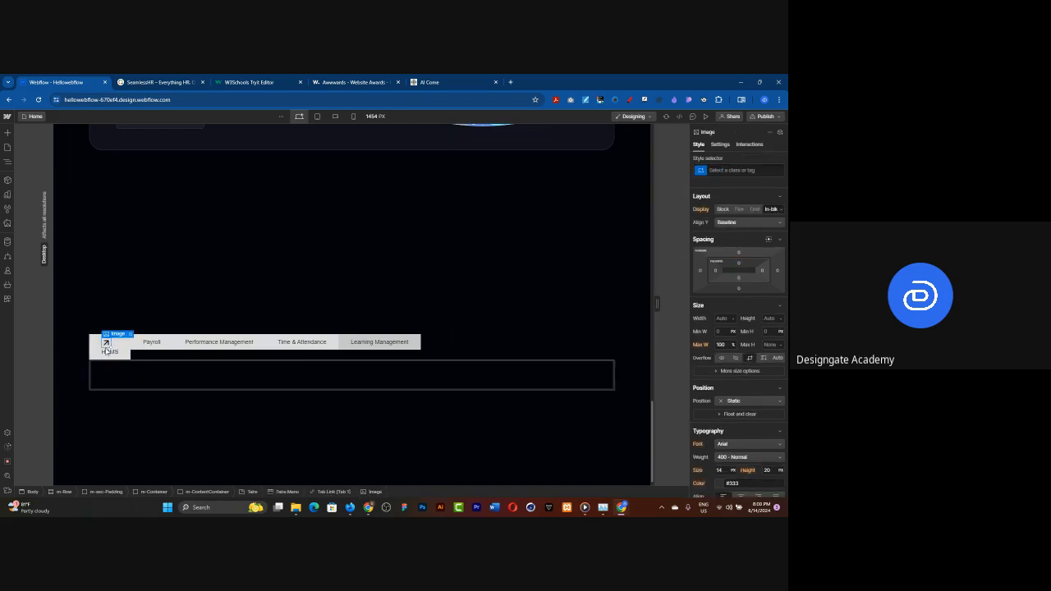
key(z)
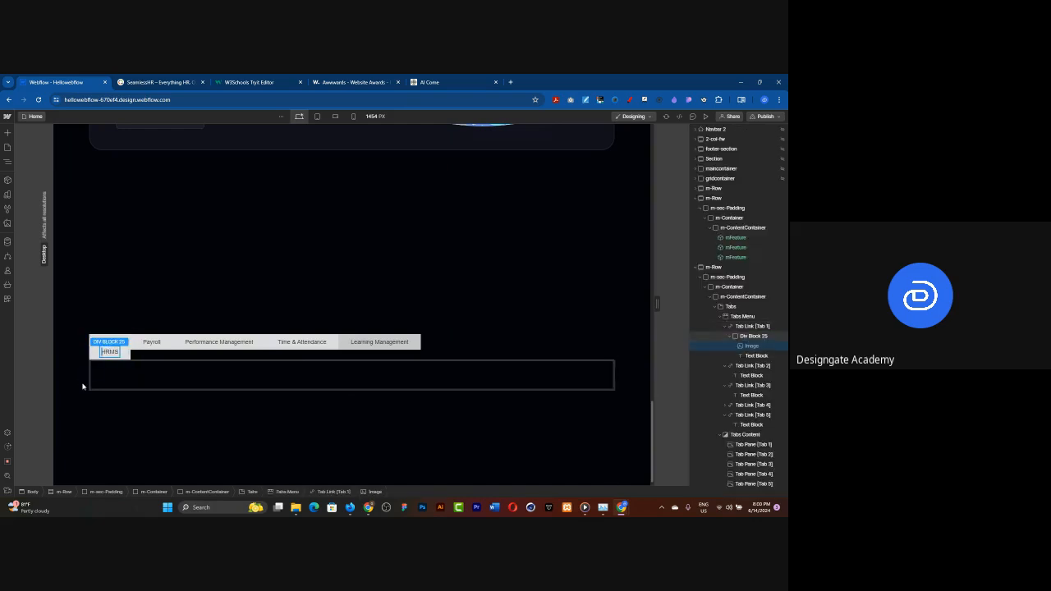
key(s)
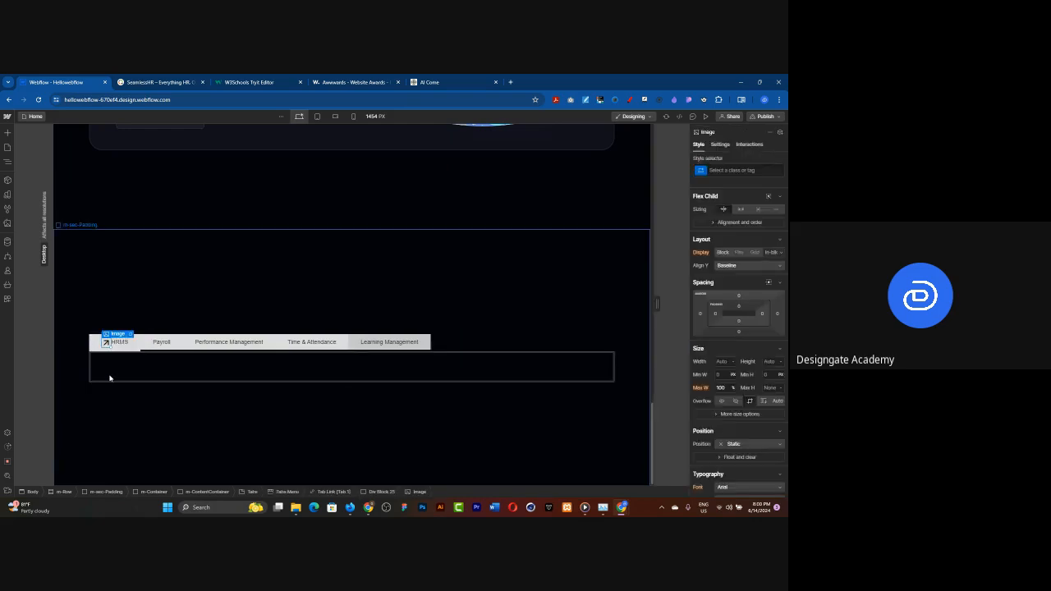
click(150, 328)
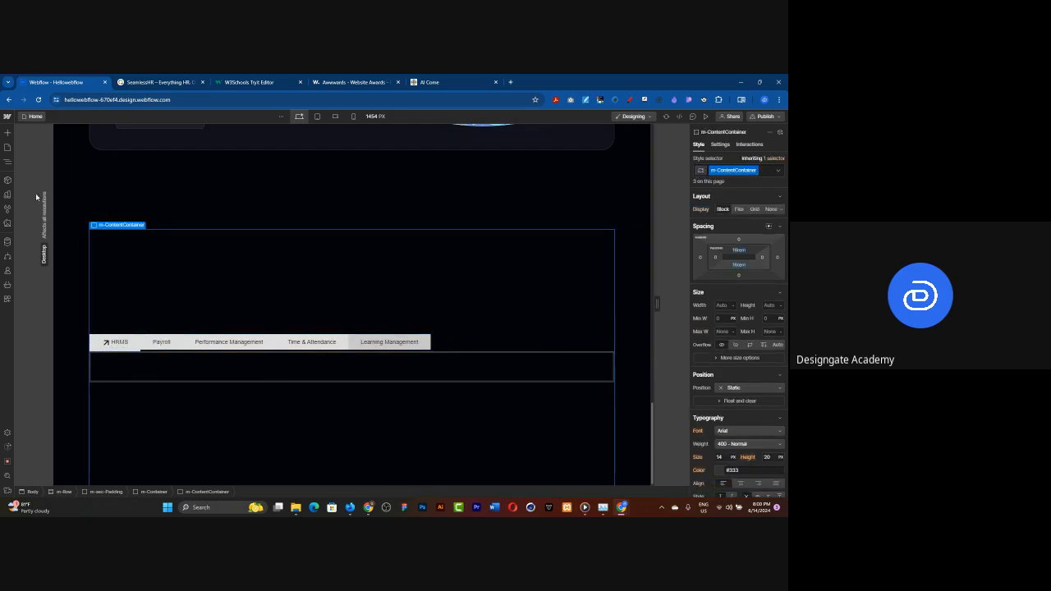
Align the HRMS tab's flex div block left and vertically centred, with a 16 px gap between icon and label
click(5, 167)
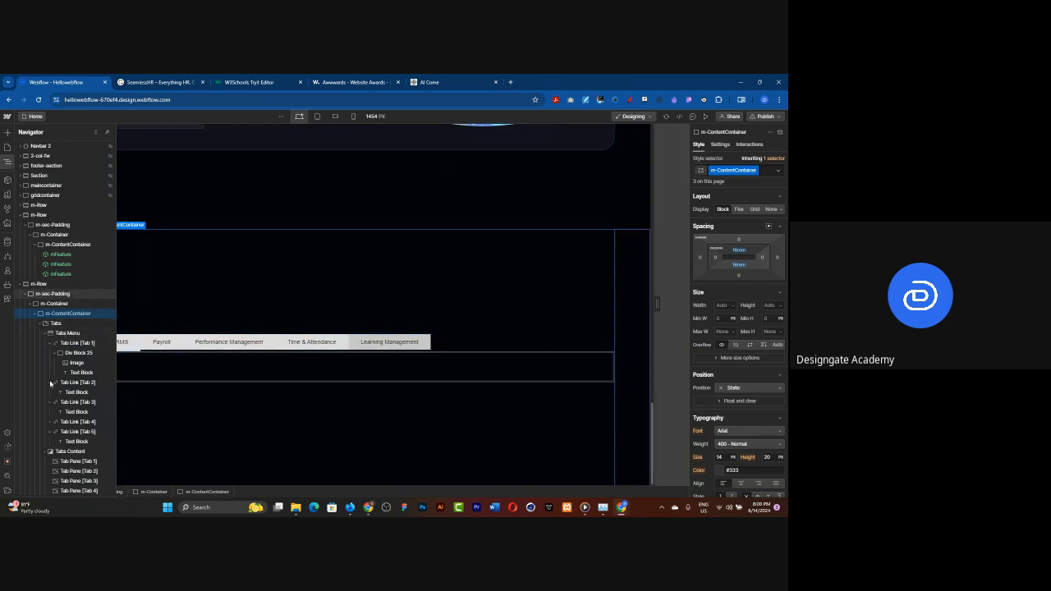
scroll(56, 338, down, 1)
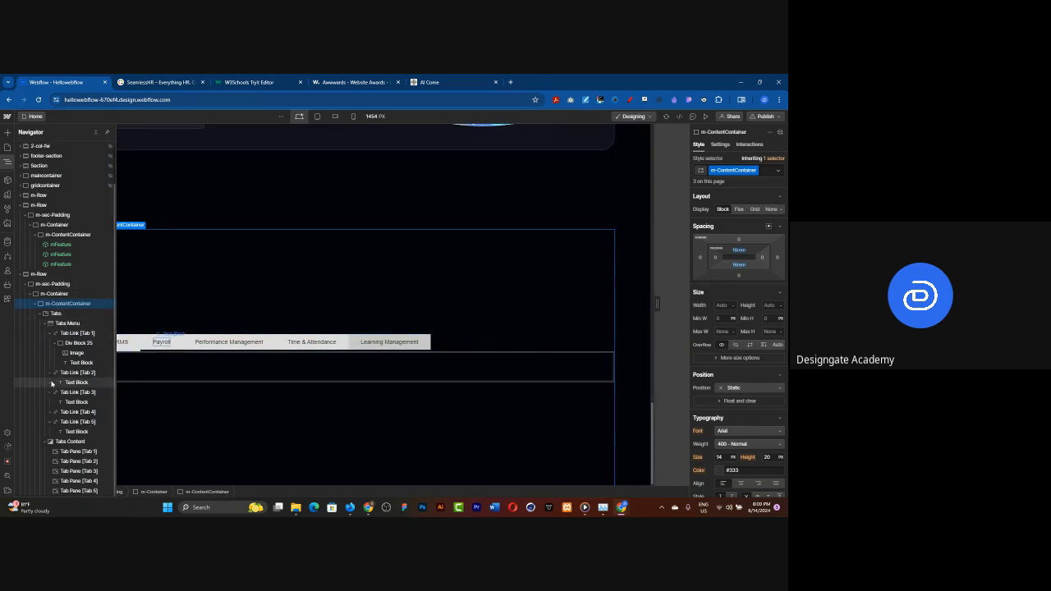
click(81, 343)
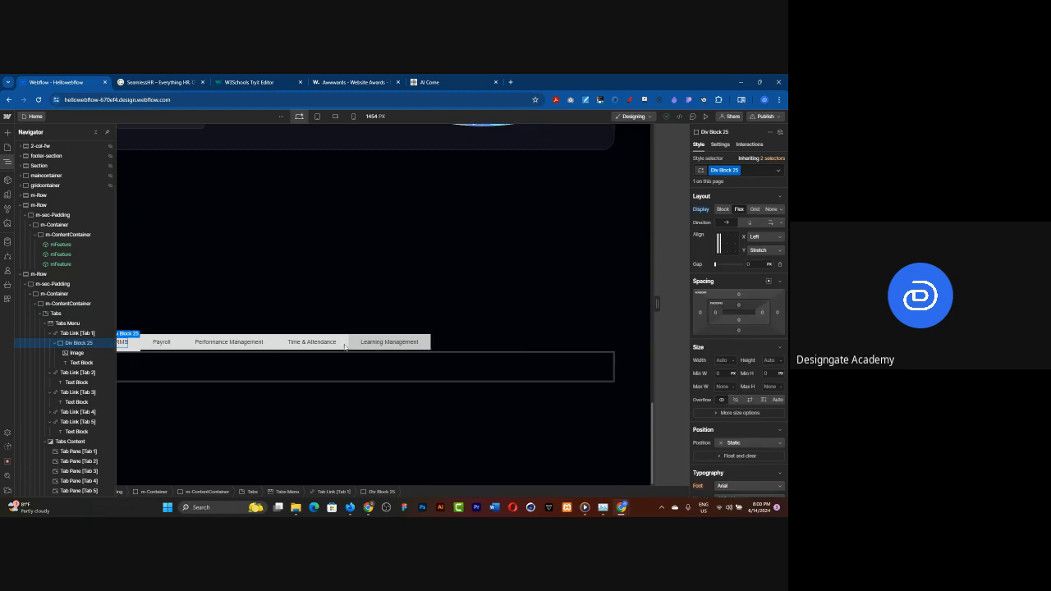
click(720, 245)
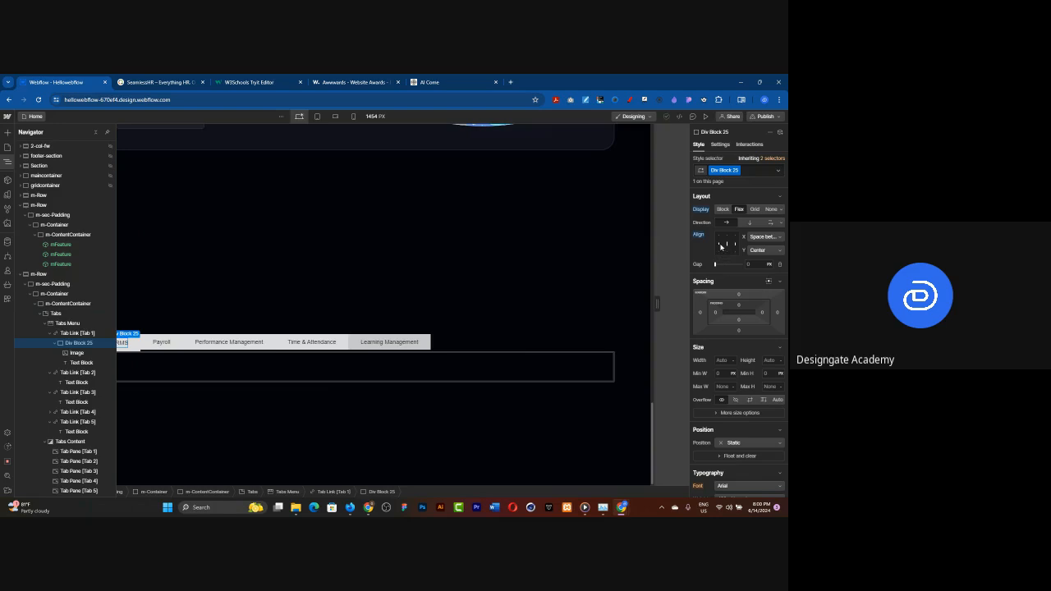
click(720, 245)
click(762, 264)
key(Return)
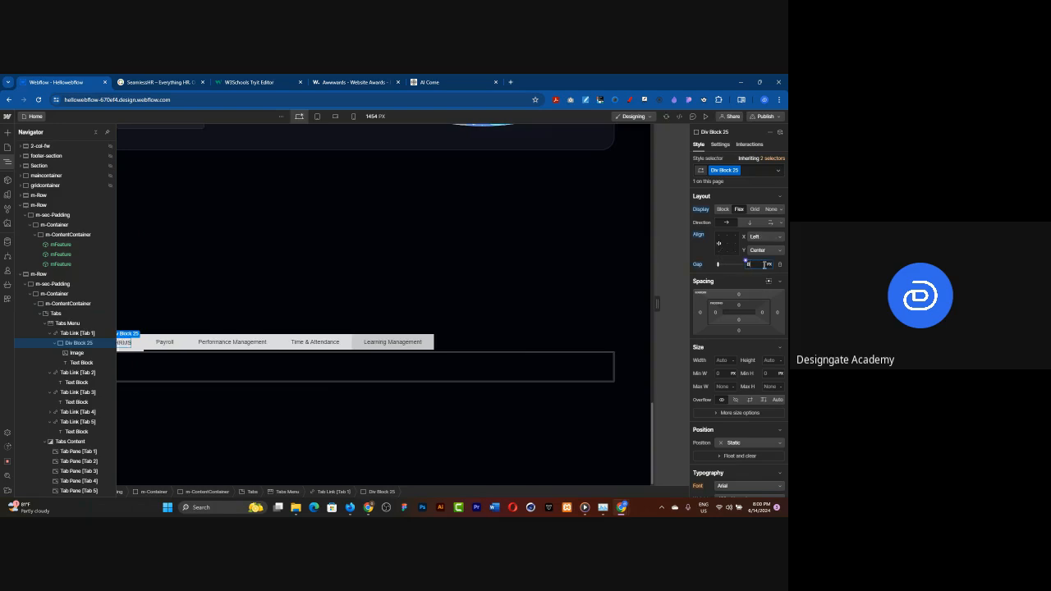
key(Return)
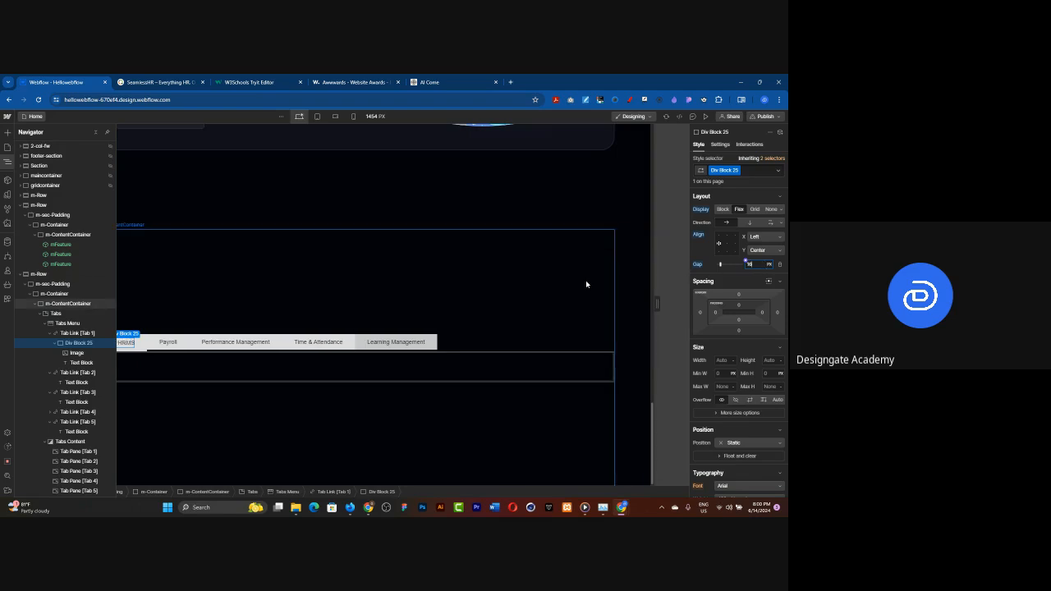
click(586, 283)
click(586, 283)
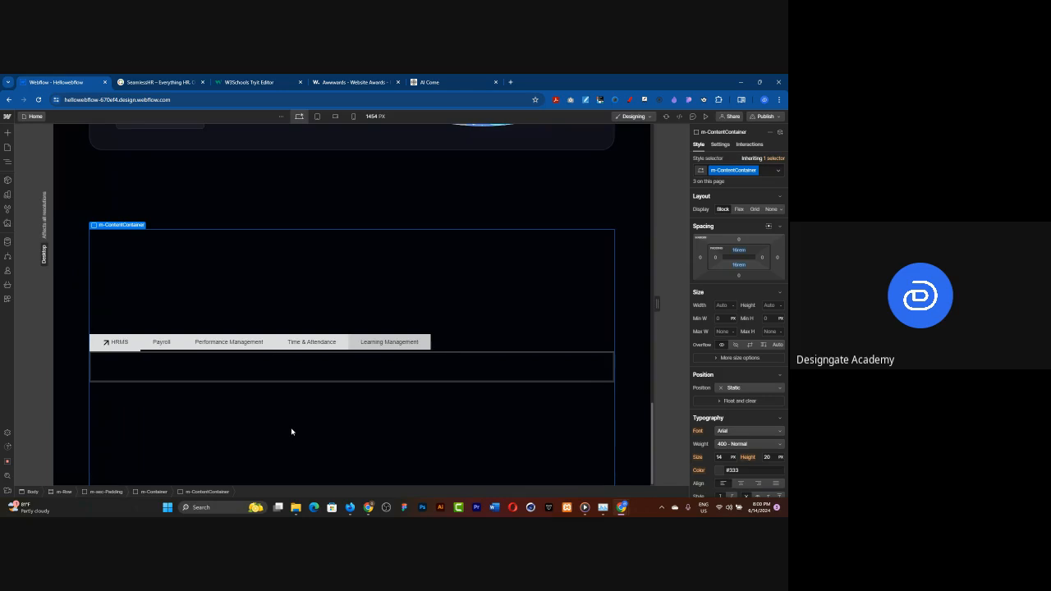
Undo the HRMS tab's flex div block, icon sizing and arrow image, back to the plain text label
key(ctrl+z)
key(ctrl+z)
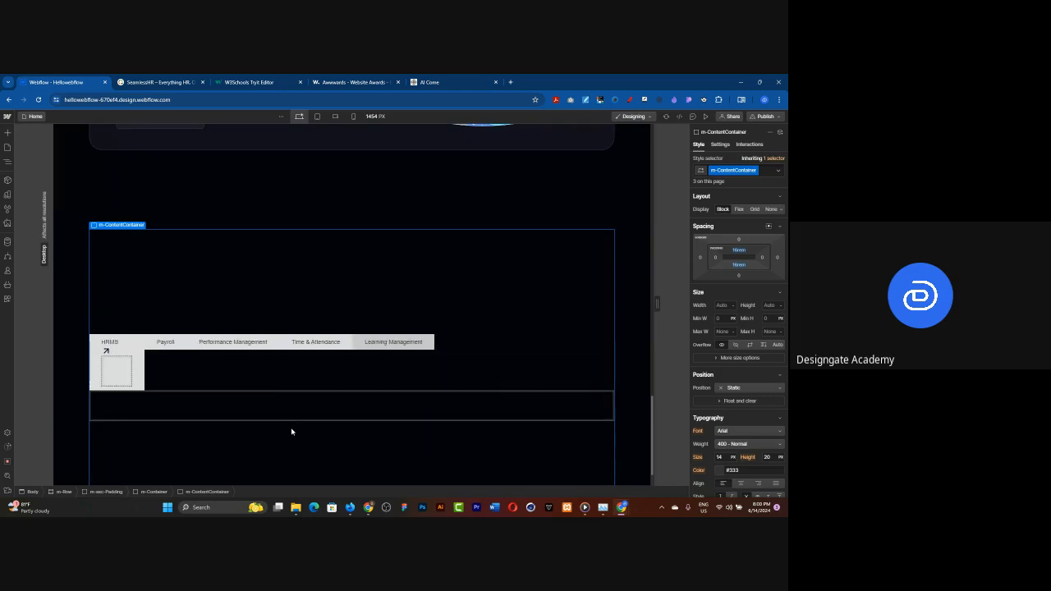
key(ctrl+z)
key(ctrl+z)
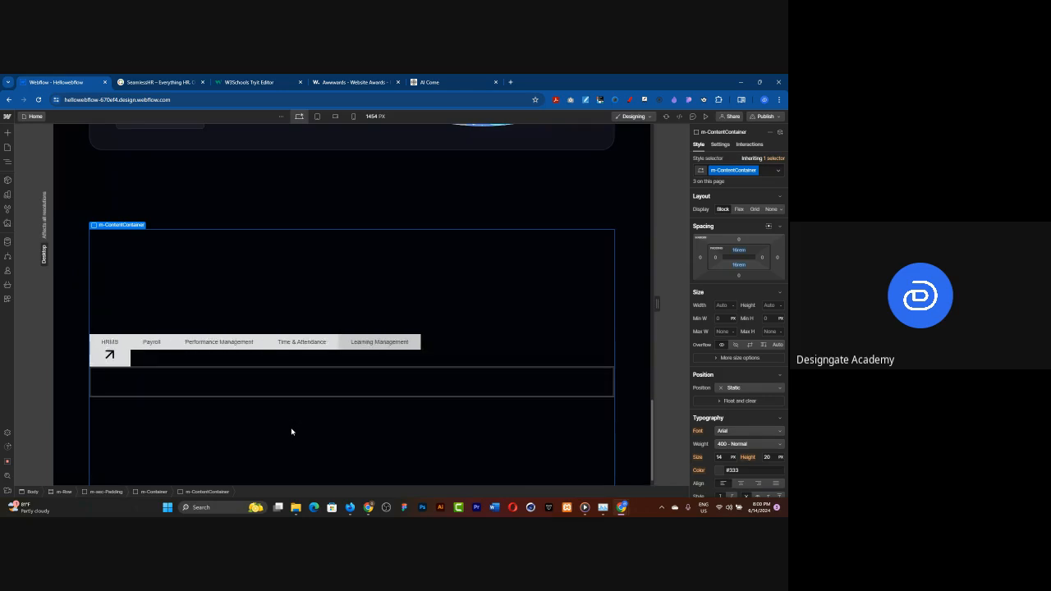
key(ctrl+z)
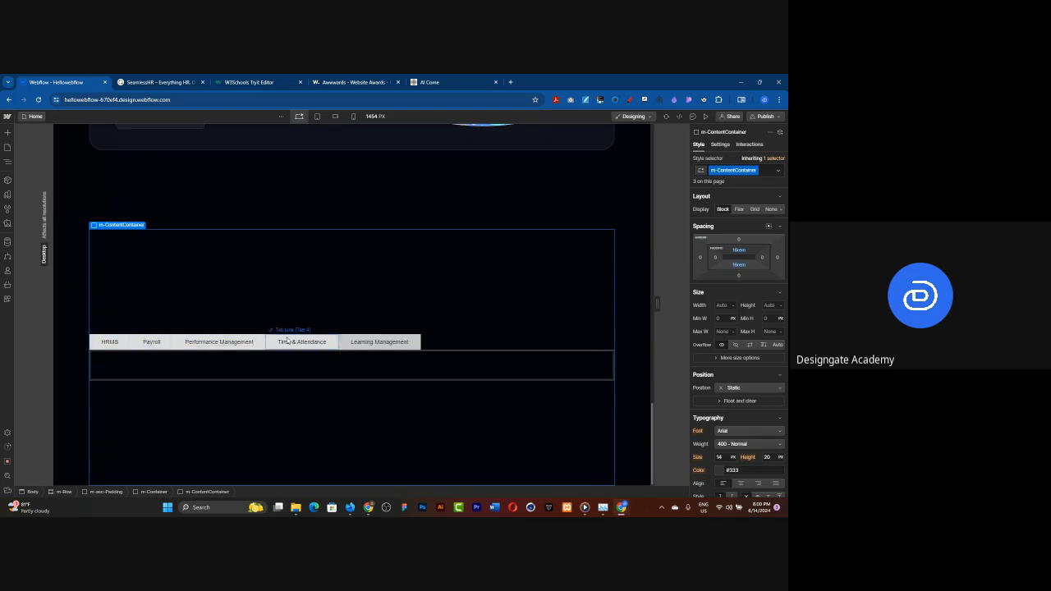
Insert the mFeature component into the first tab's pane, under the HRMS tab
click(6, 162)
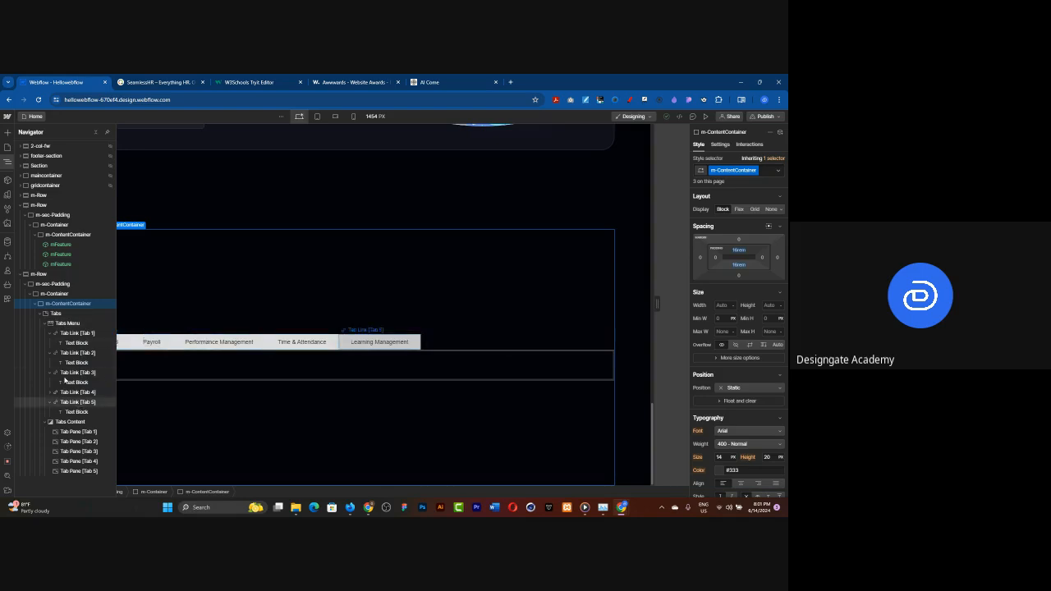
click(46, 323)
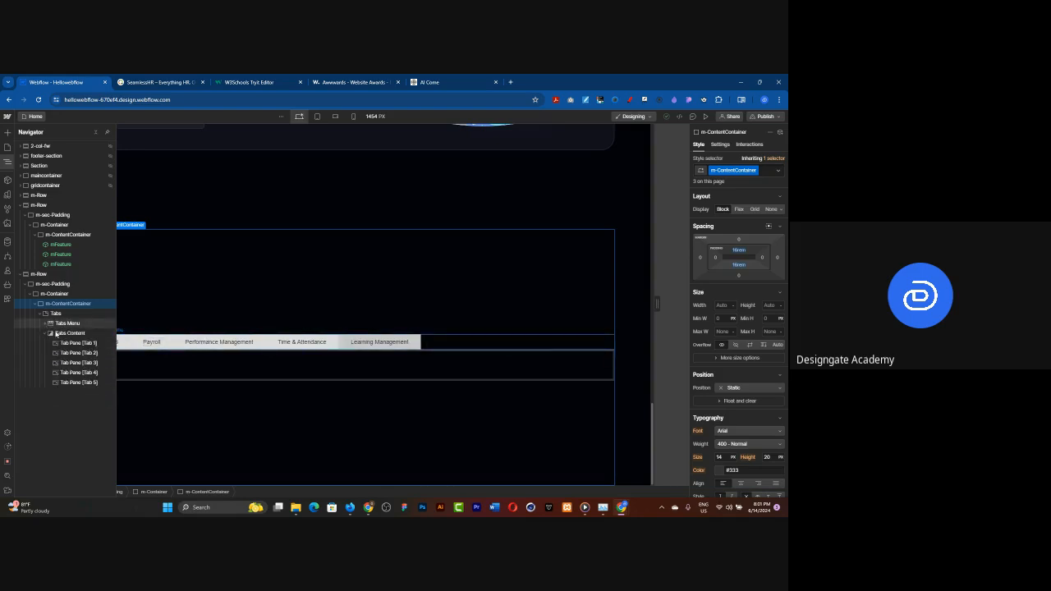
click(64, 334)
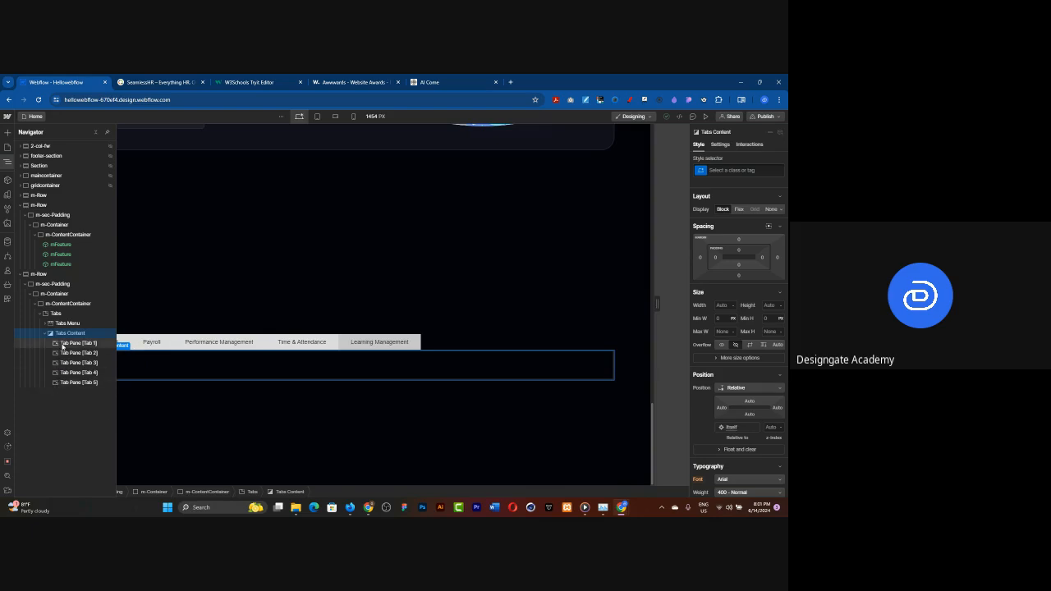
click(62, 344)
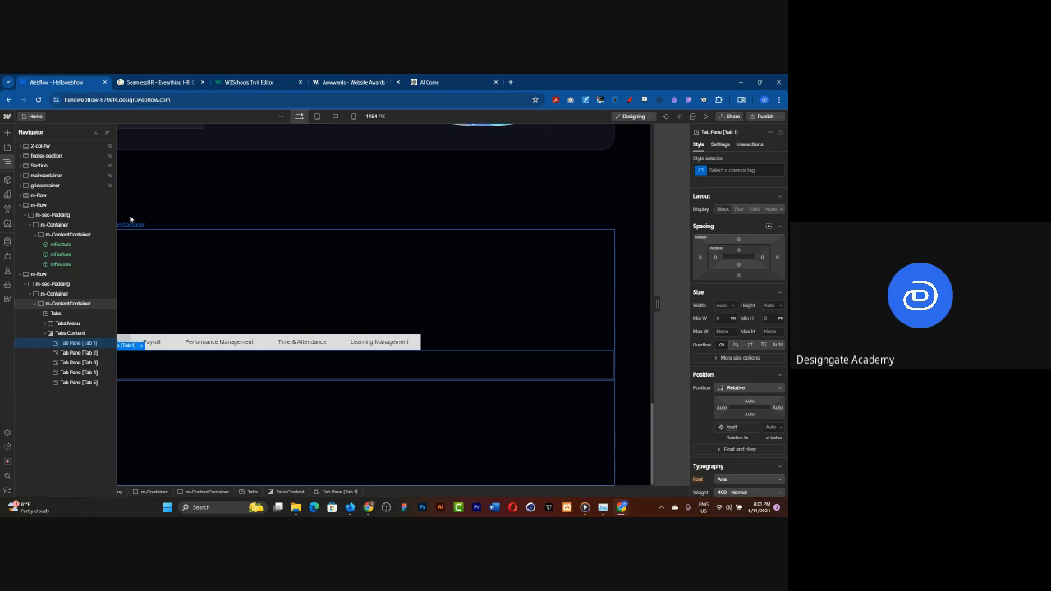
click(7, 180)
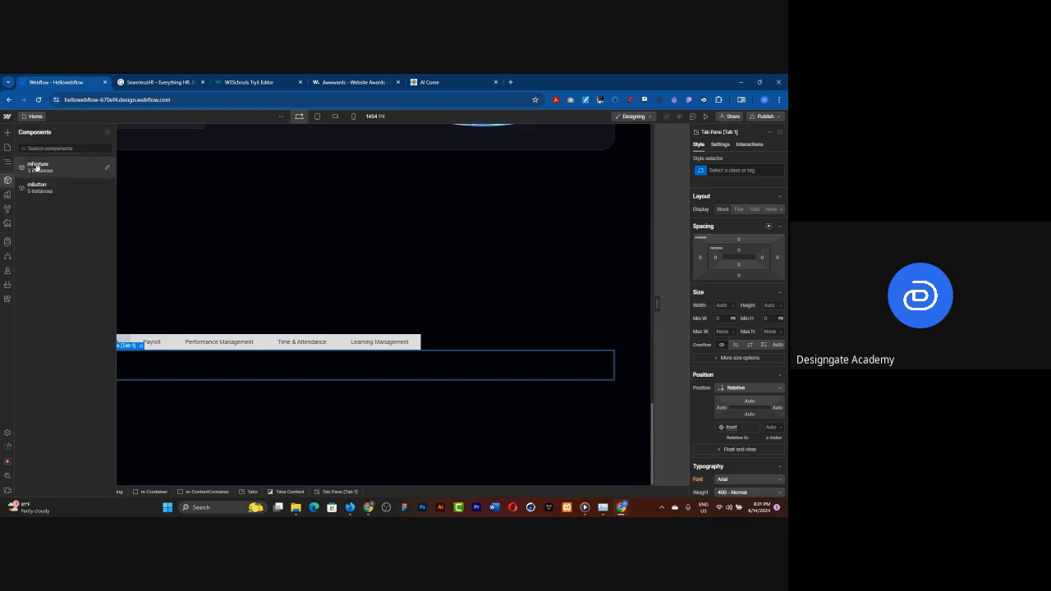
drag(37, 167, 131, 370)
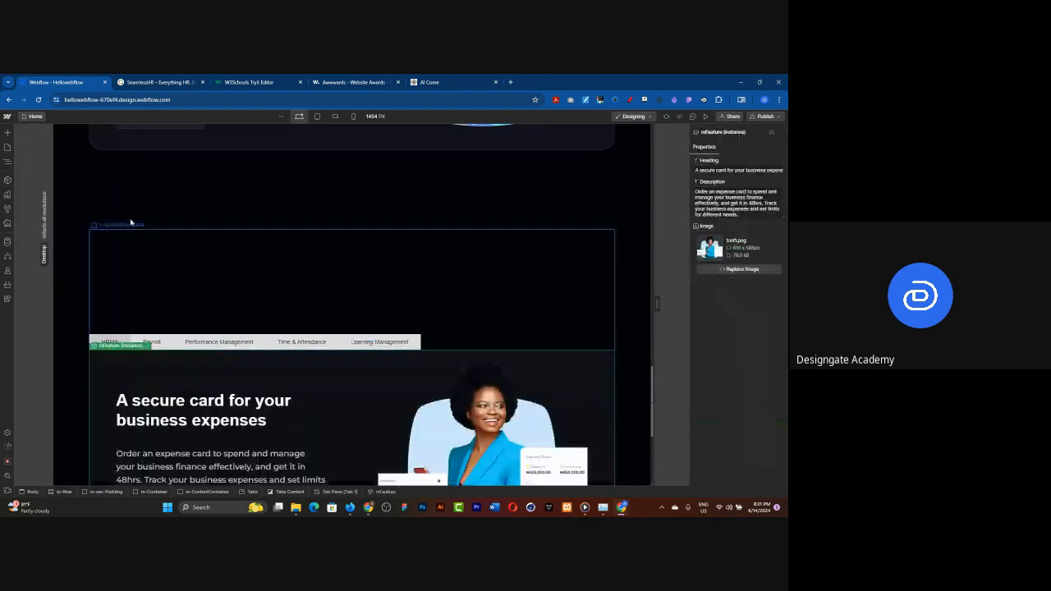
Preview the tabs section with the feature card in the HRMS tab, and return to the designer
click(292, 278)
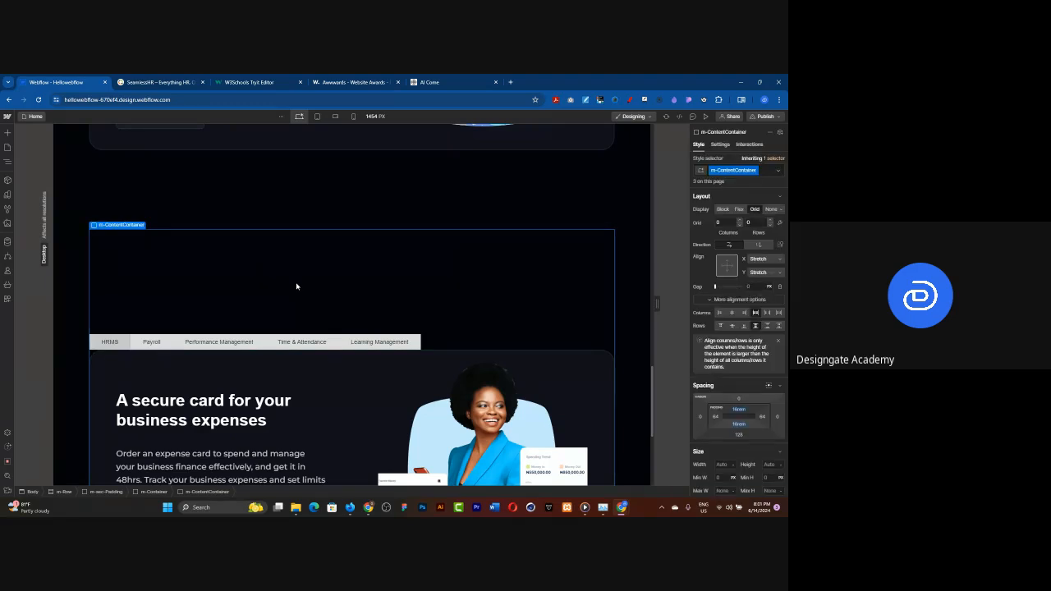
click(705, 116)
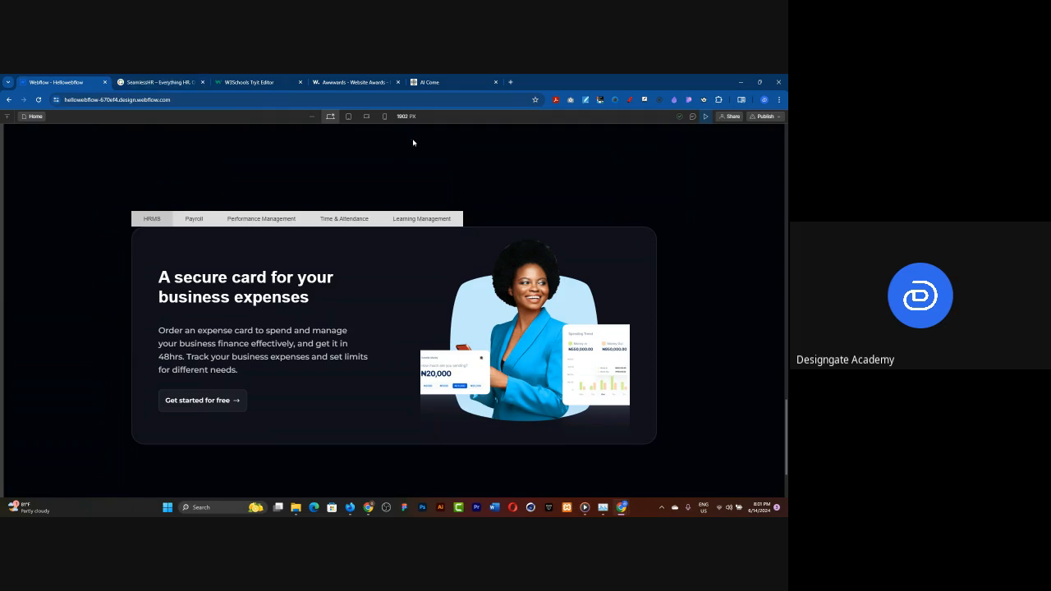
click(703, 118)
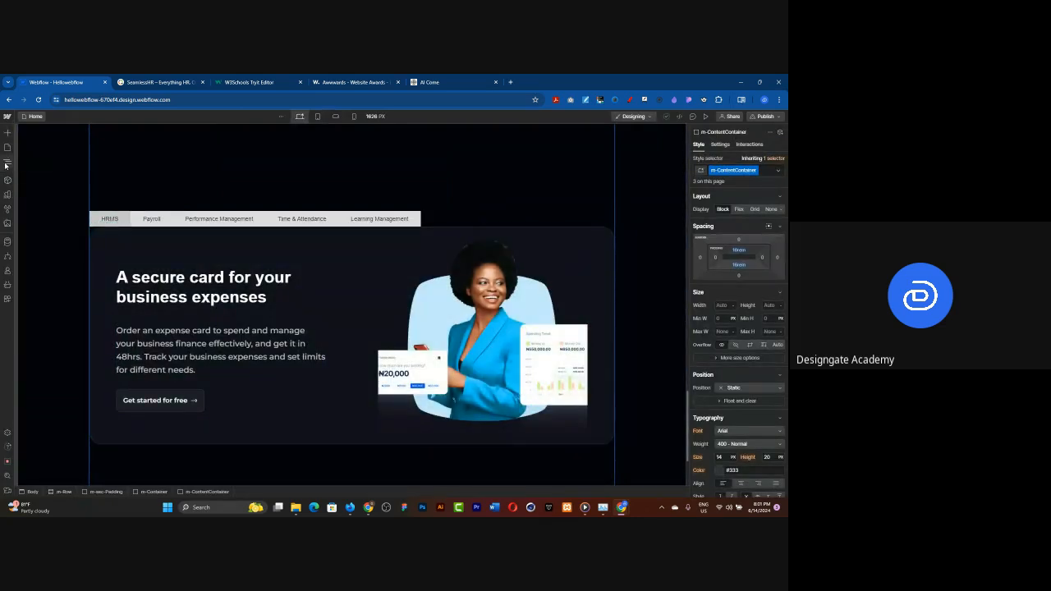
Set the left and right padding of the first tab's pane to 60 px
click(7, 164)
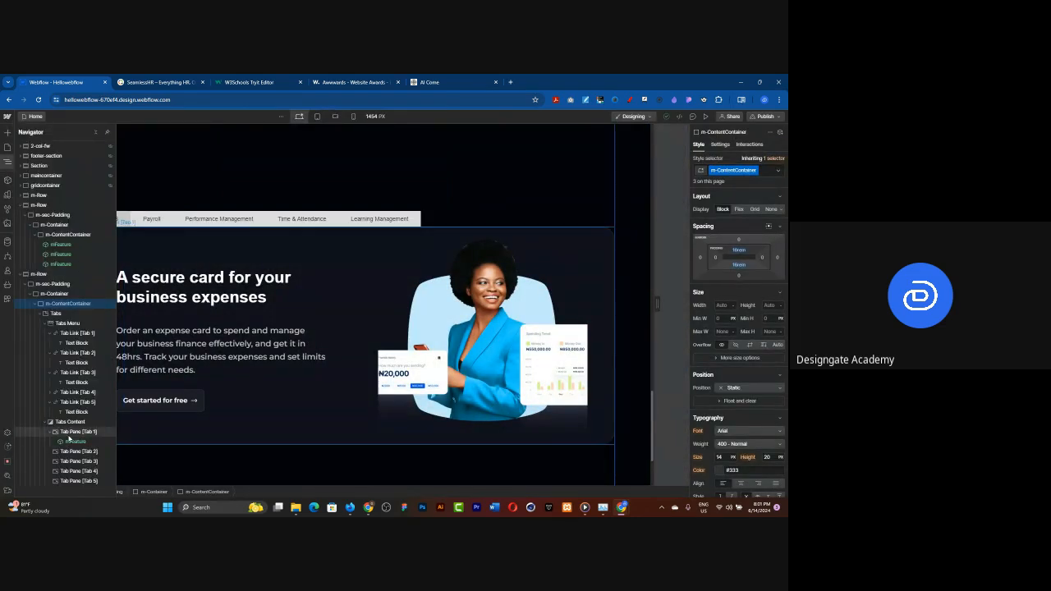
click(70, 433)
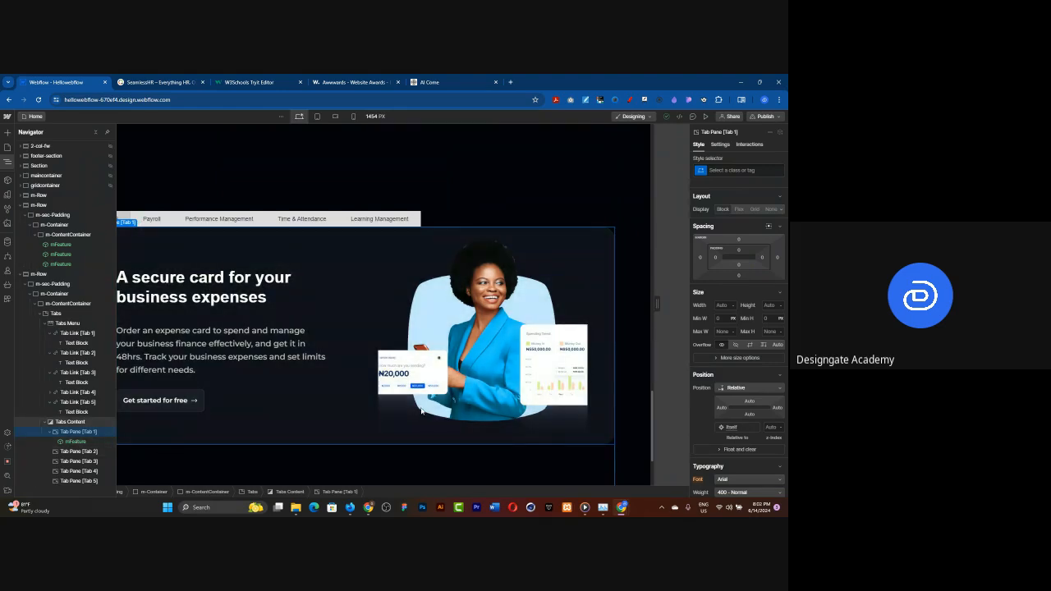
click(716, 258)
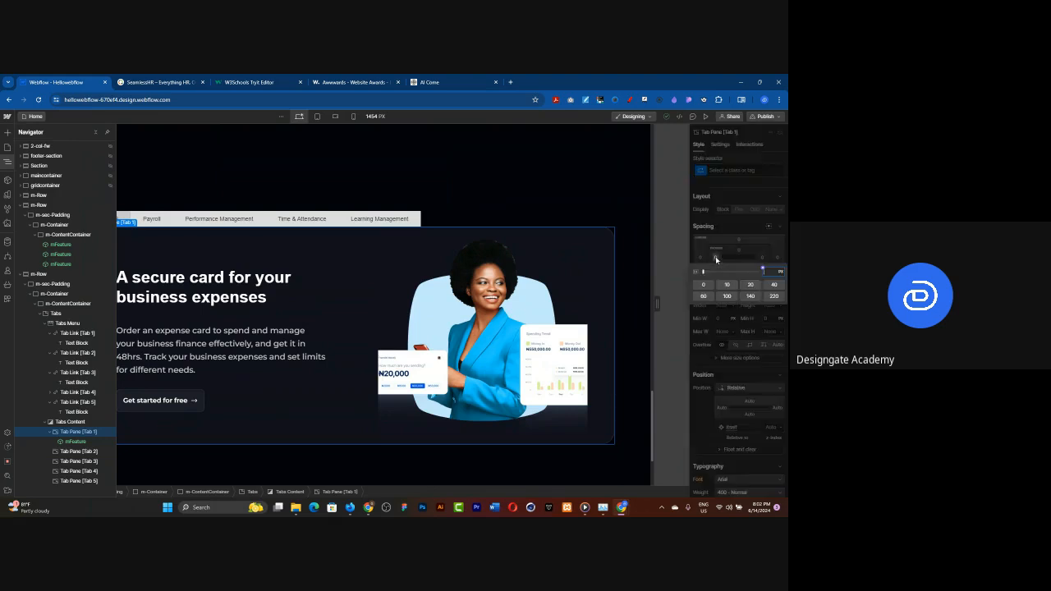
click(703, 296)
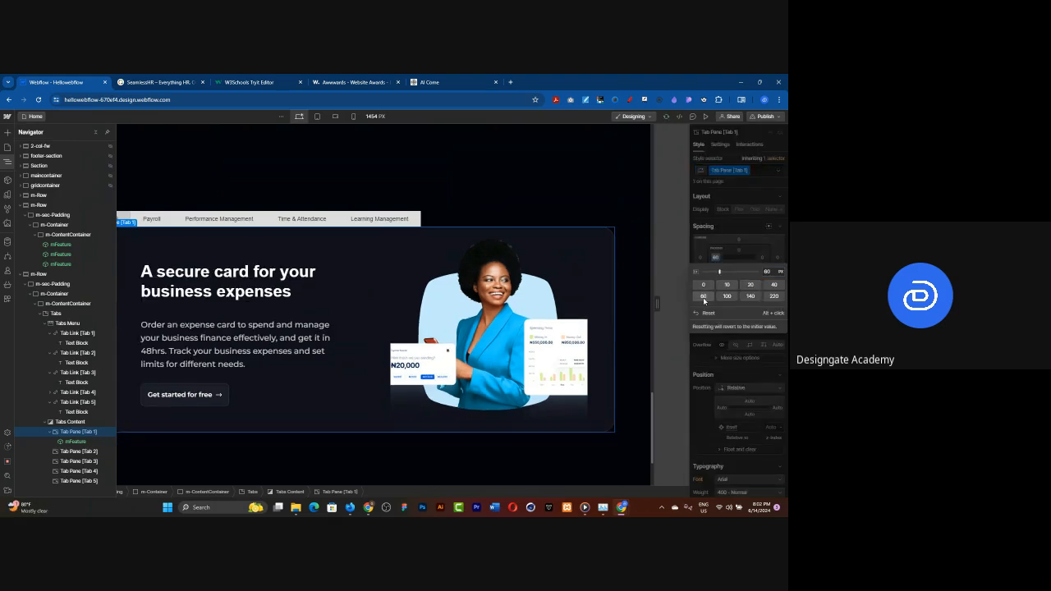
click(762, 260)
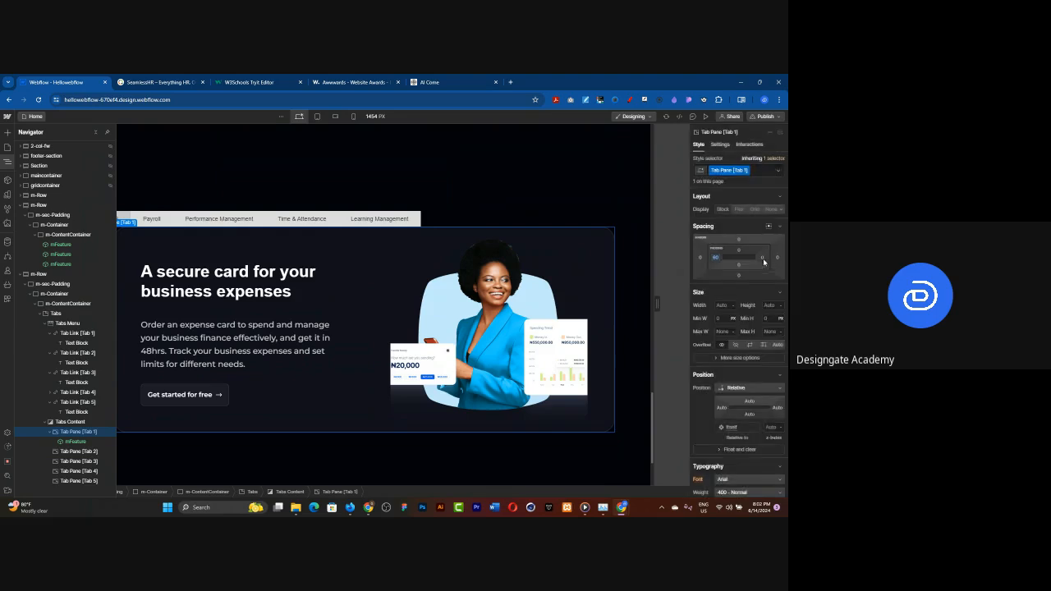
click(763, 258)
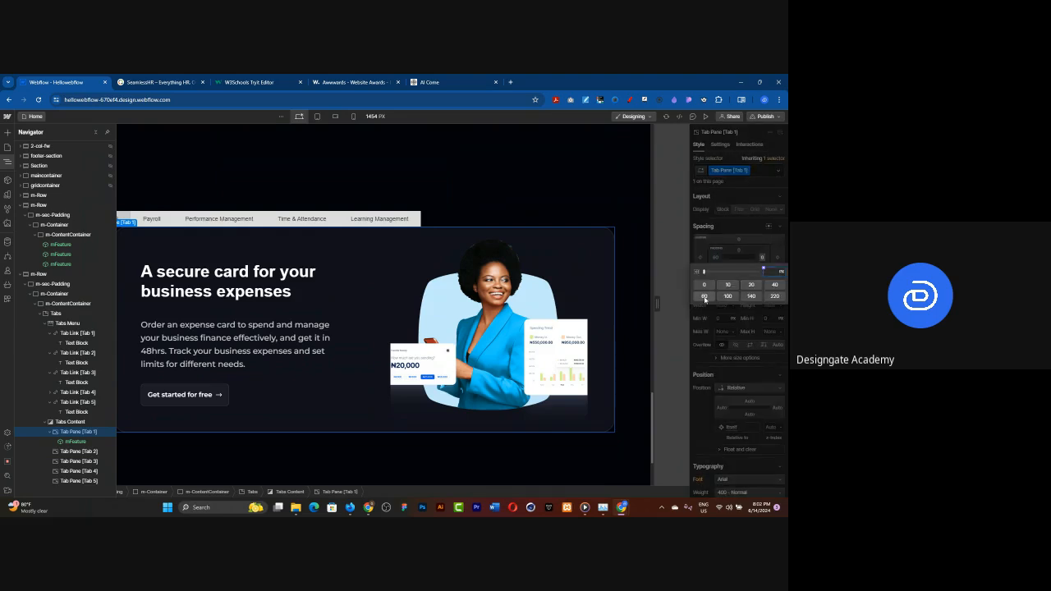
click(704, 297)
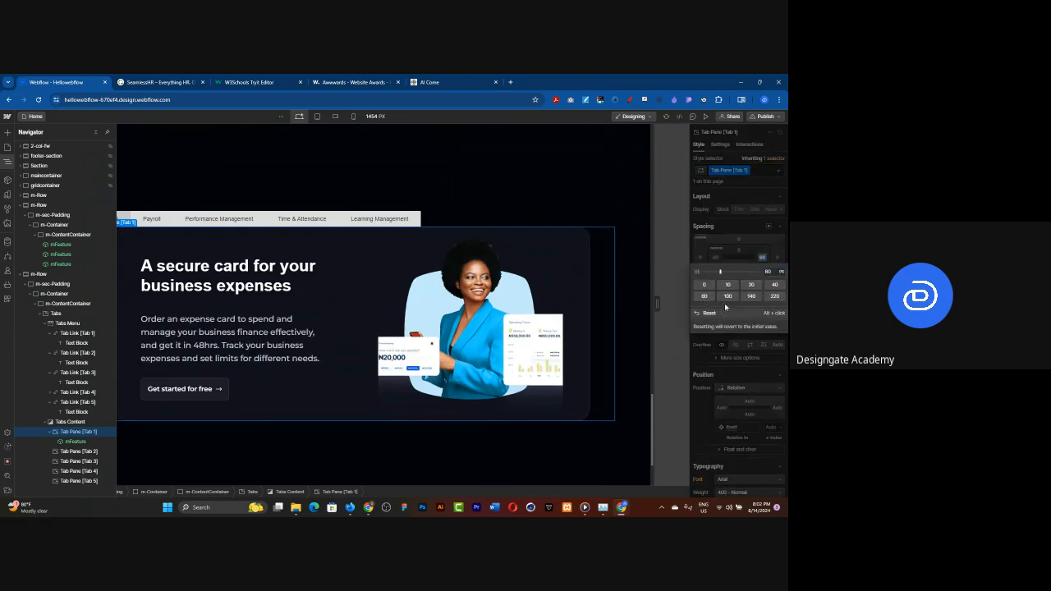
Set the top and bottom padding of the first tab's pane to 40 px
click(737, 250)
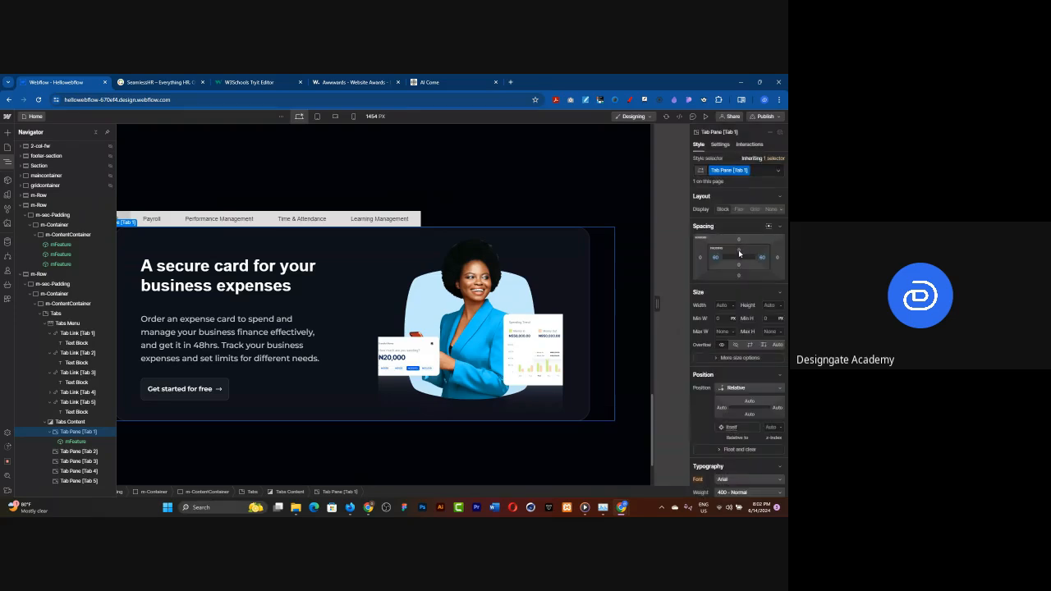
click(738, 250)
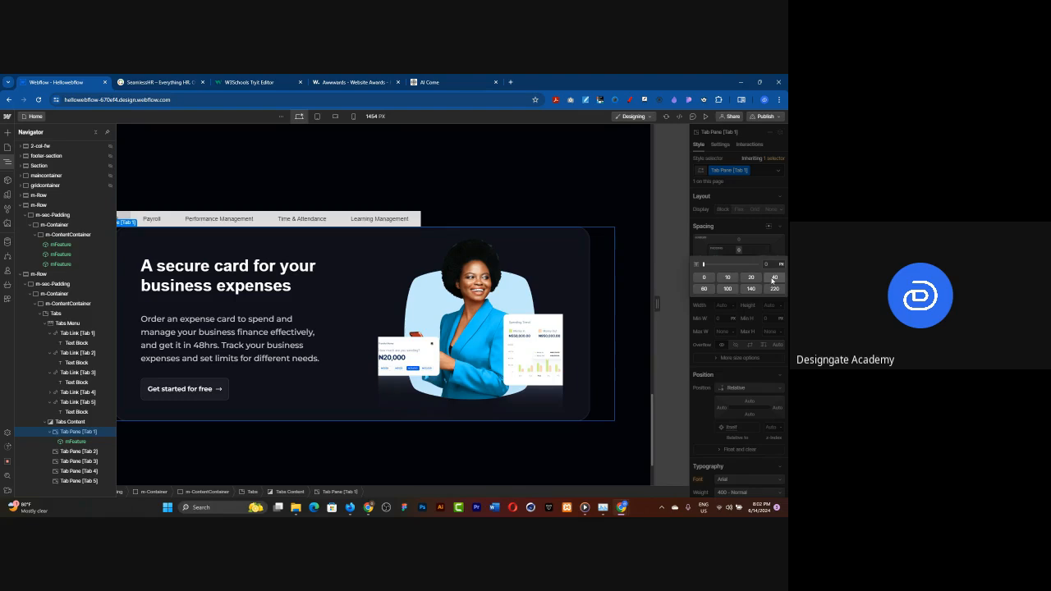
click(773, 277)
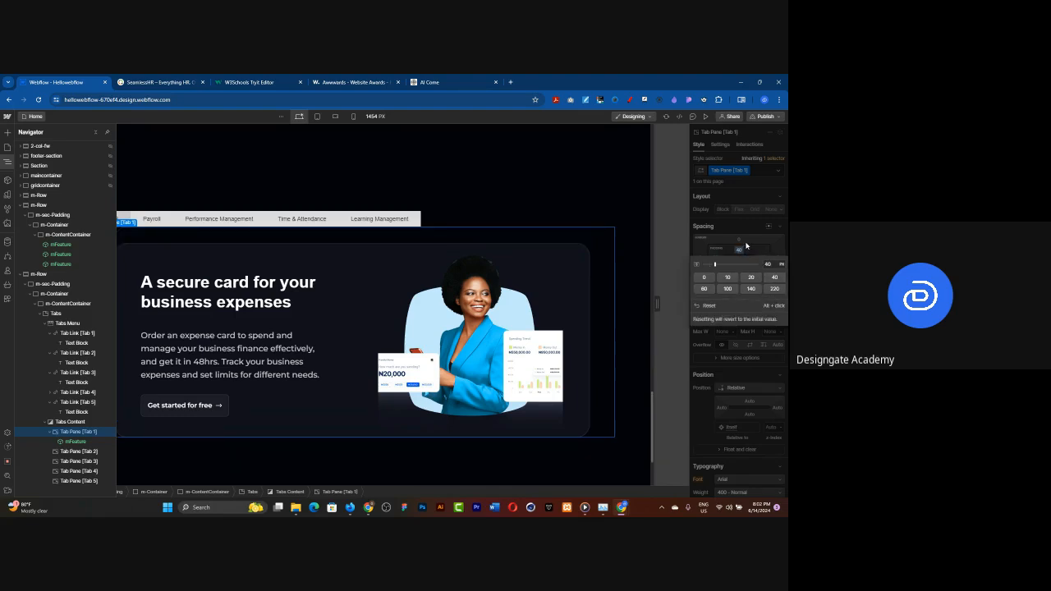
click(746, 245)
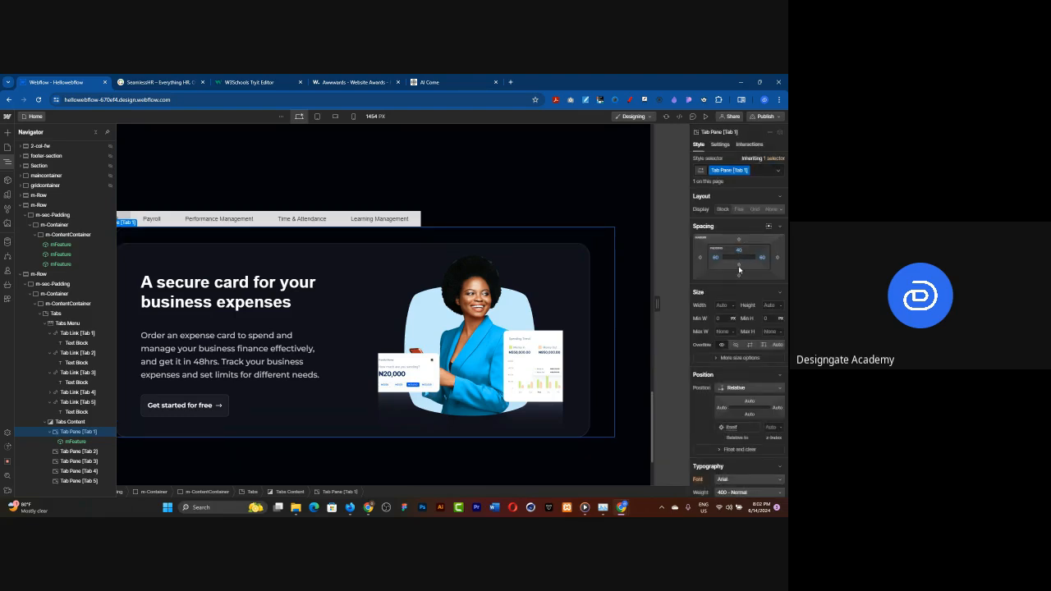
click(738, 267)
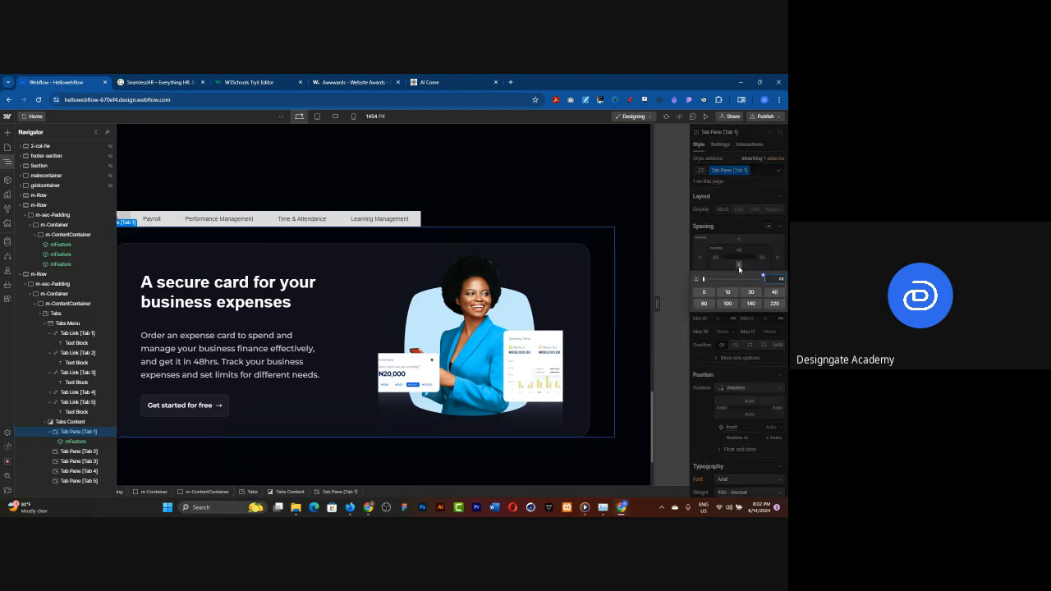
click(774, 293)
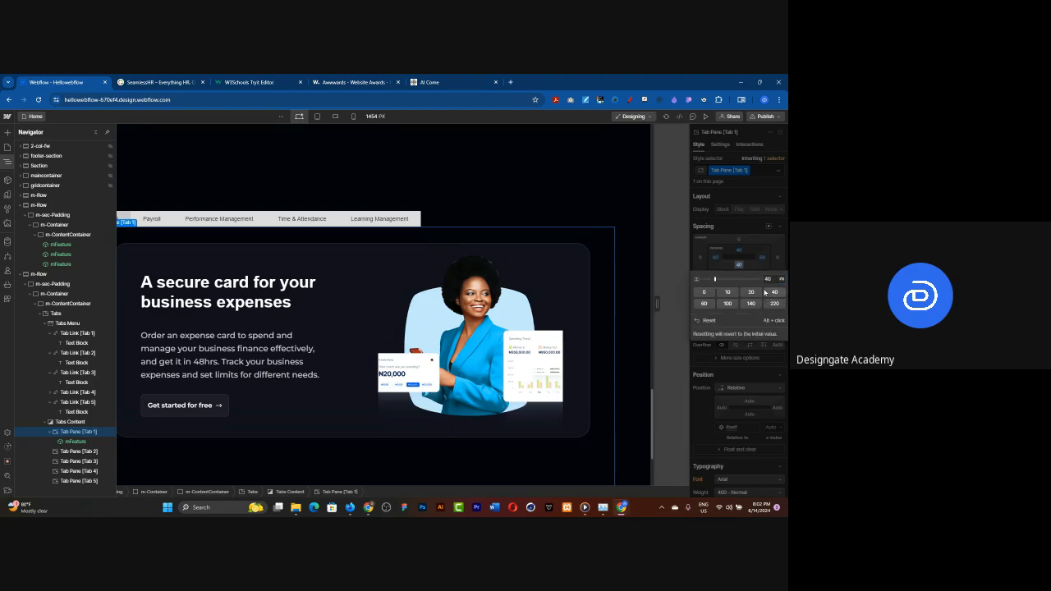
Preview the page and switch through the section's tabs to check their content, ending on HRMS, and return to the designer
scroll(395, 400, down, 3)
scroll(451, 438, up, 2)
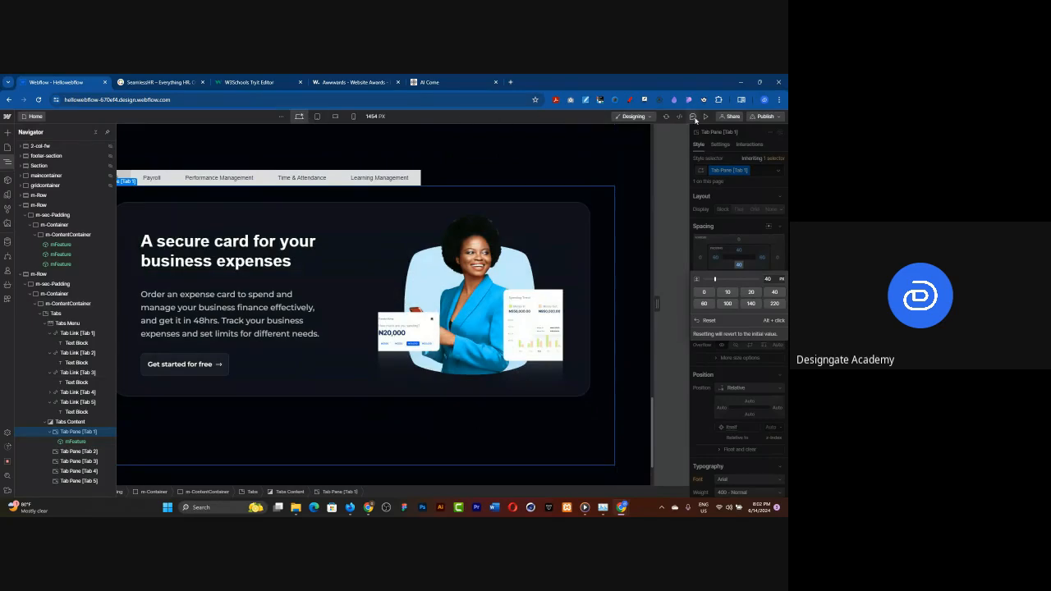
click(703, 120)
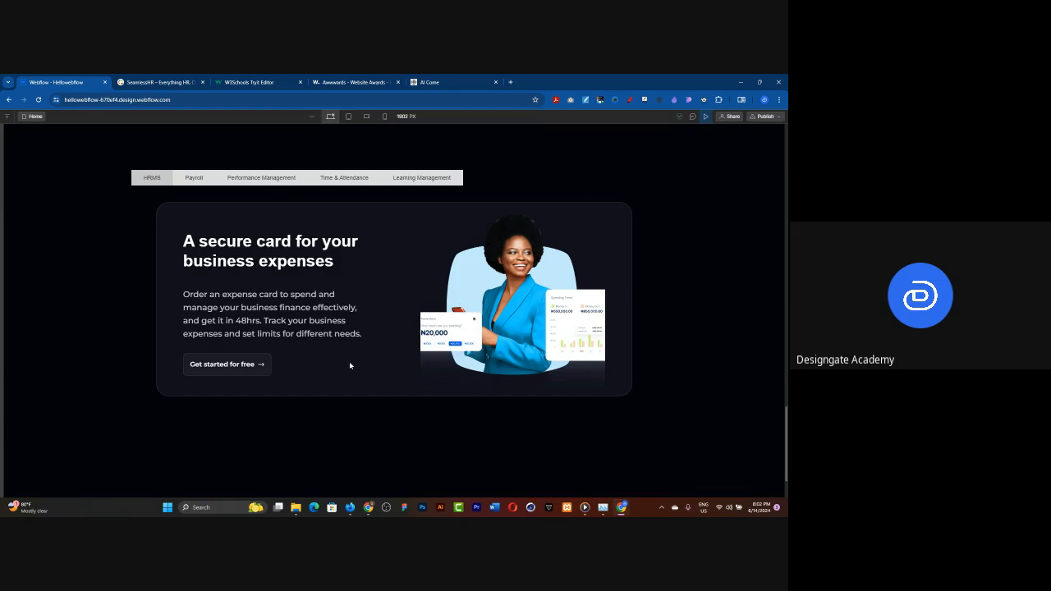
click(193, 179)
click(227, 387)
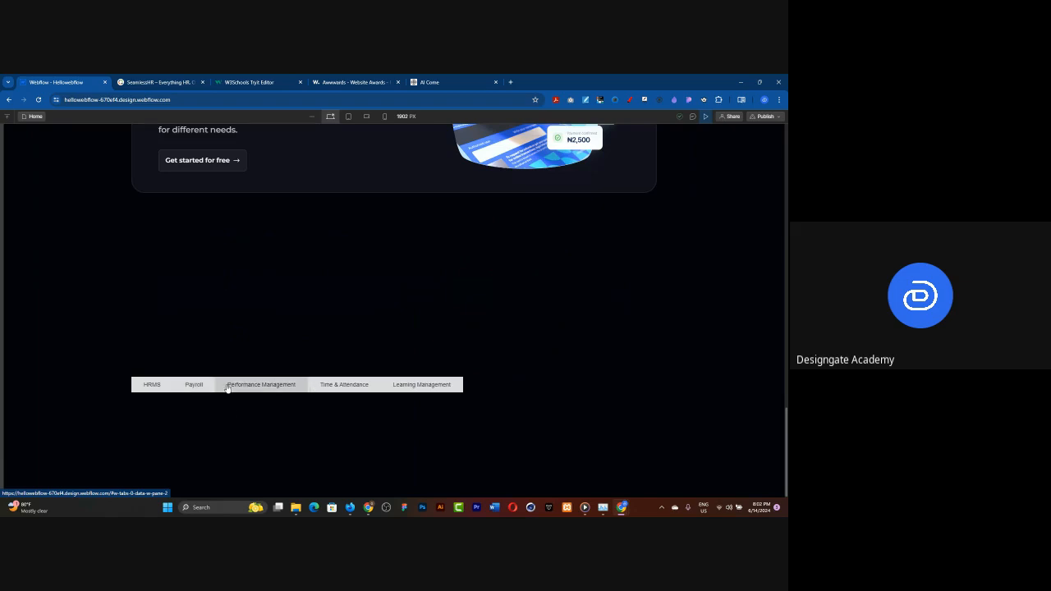
click(331, 388)
click(410, 387)
click(194, 391)
click(165, 387)
scroll(245, 371, down, 4)
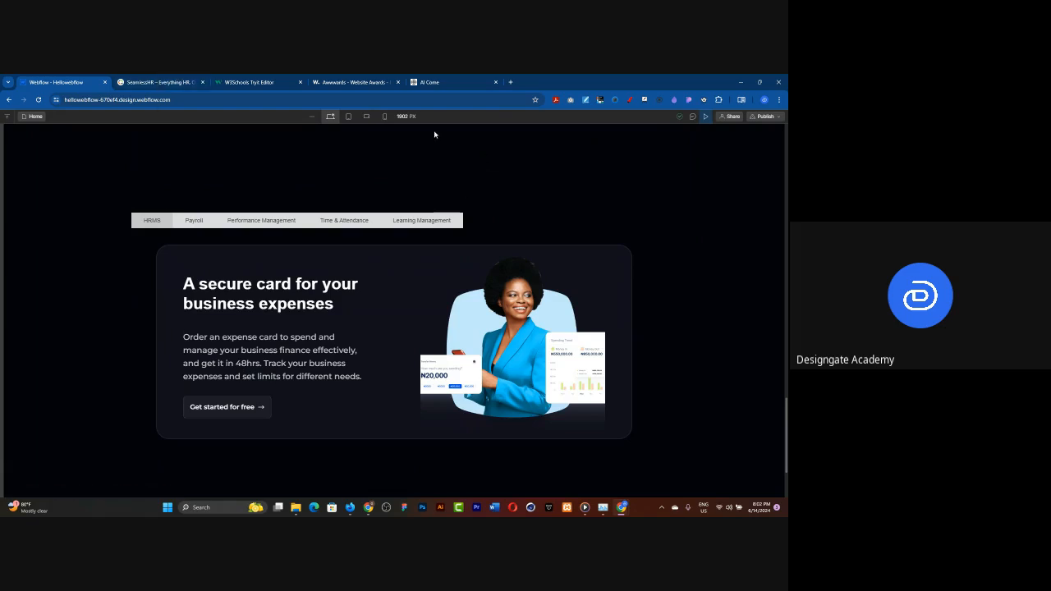
click(706, 117)
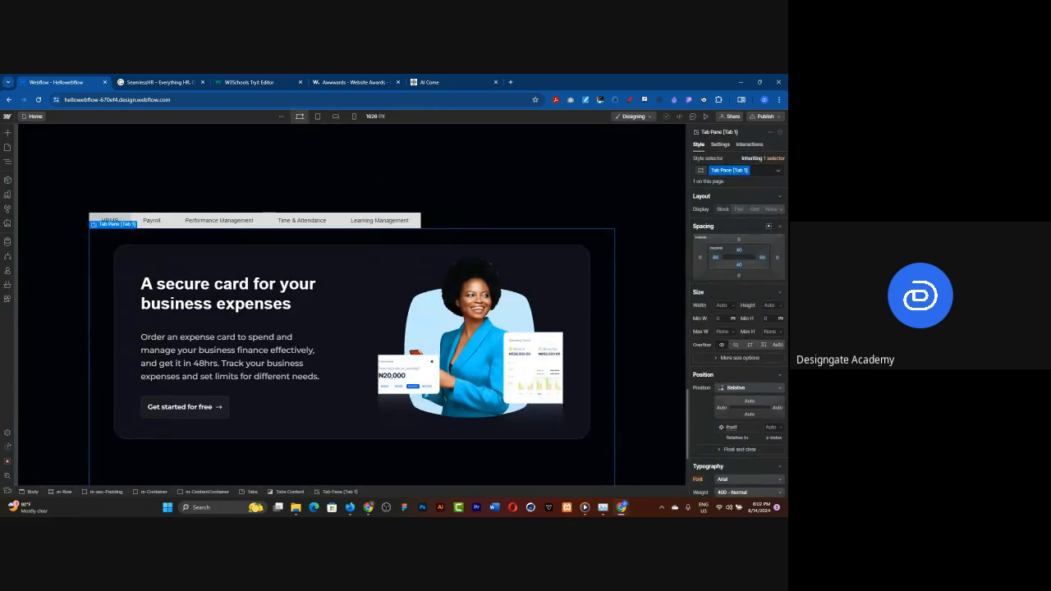
Set the left and right padding of the first tab's pane to 0
click(715, 258)
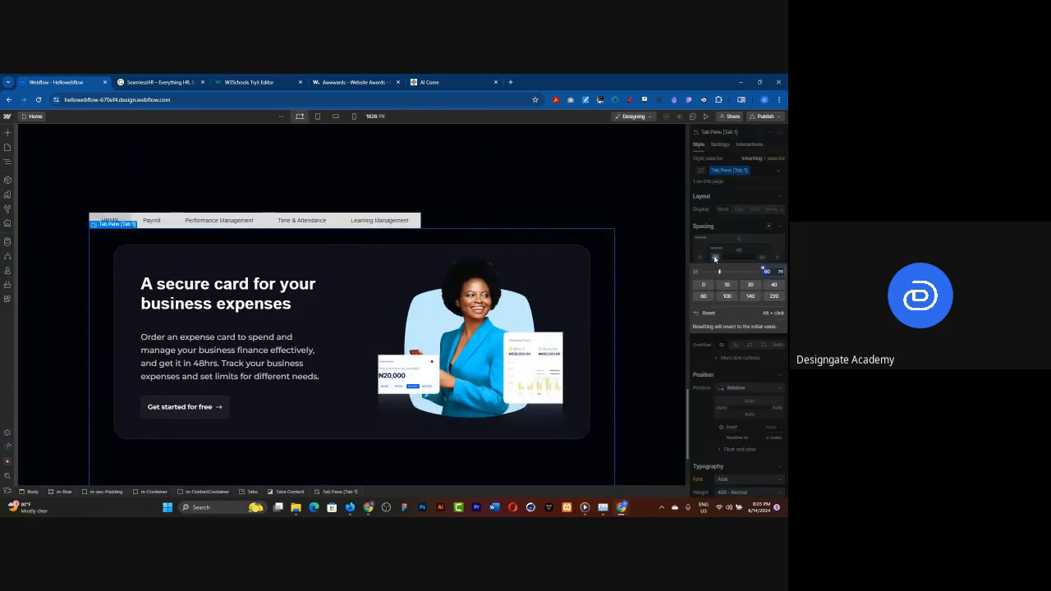
click(702, 284)
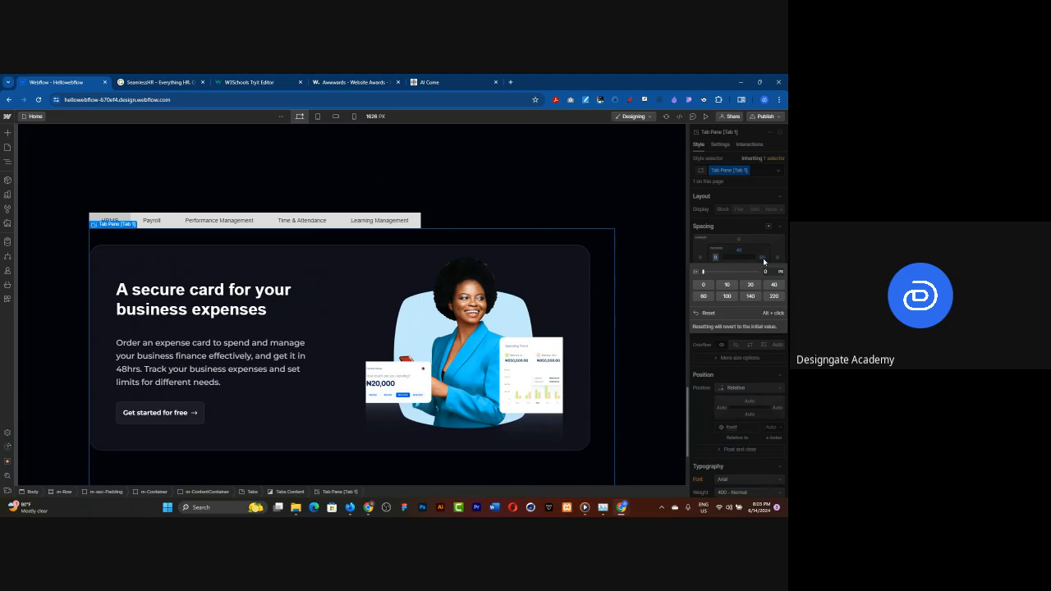
key(Escape)
click(765, 256)
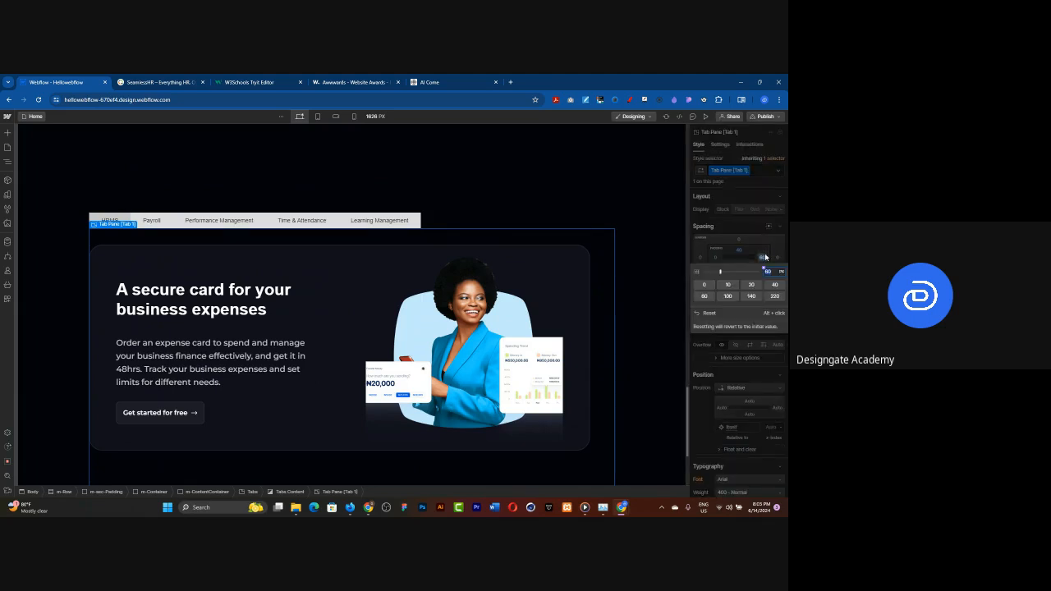
click(704, 285)
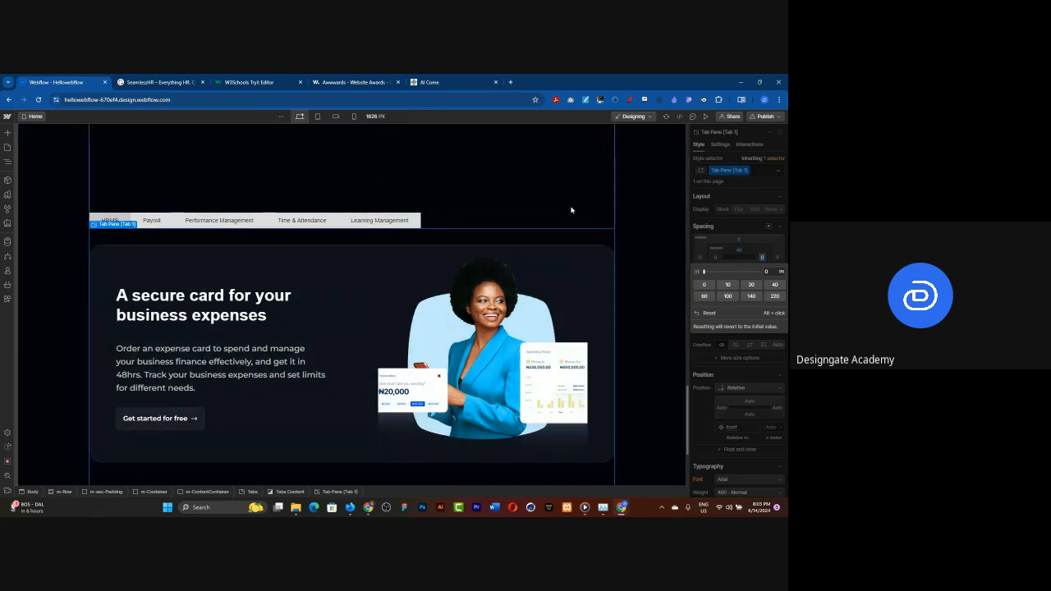
click(571, 210)
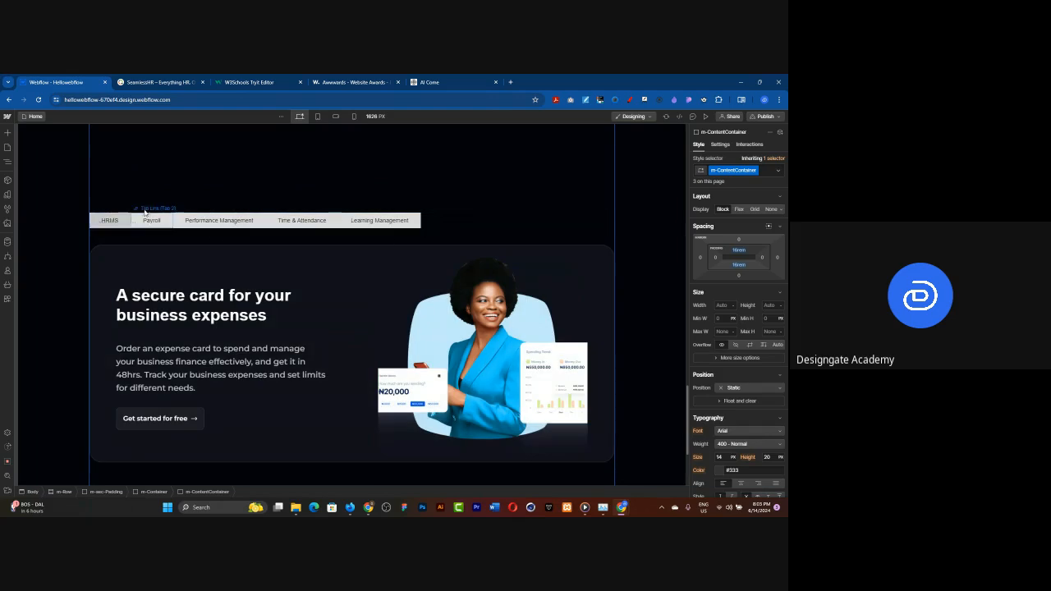
Copy the mFeature instance with the bank card image from the section above into the second tab's pane
click(4, 164)
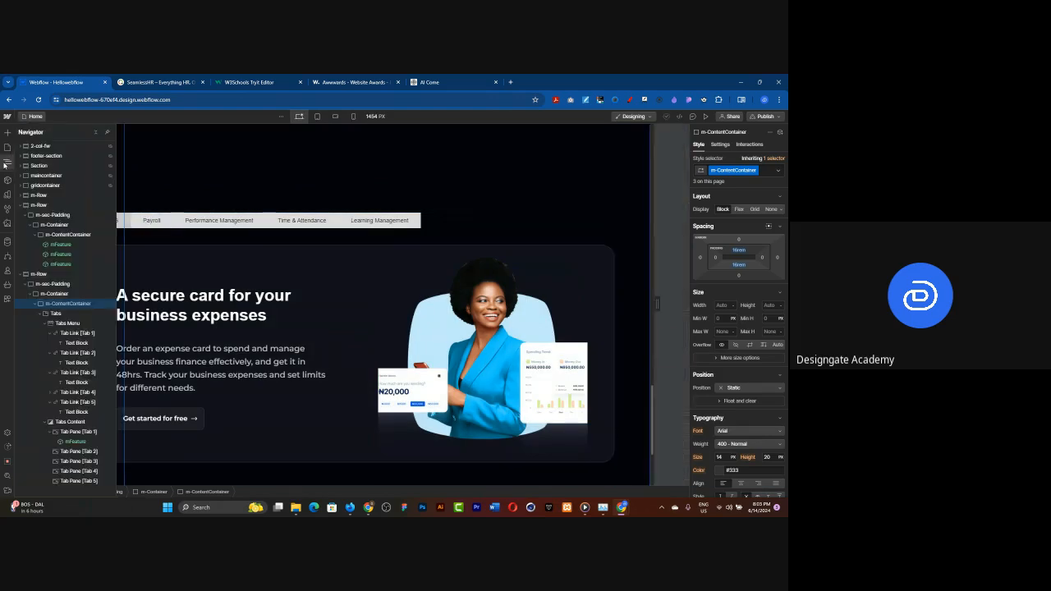
scroll(51, 357, up, 1)
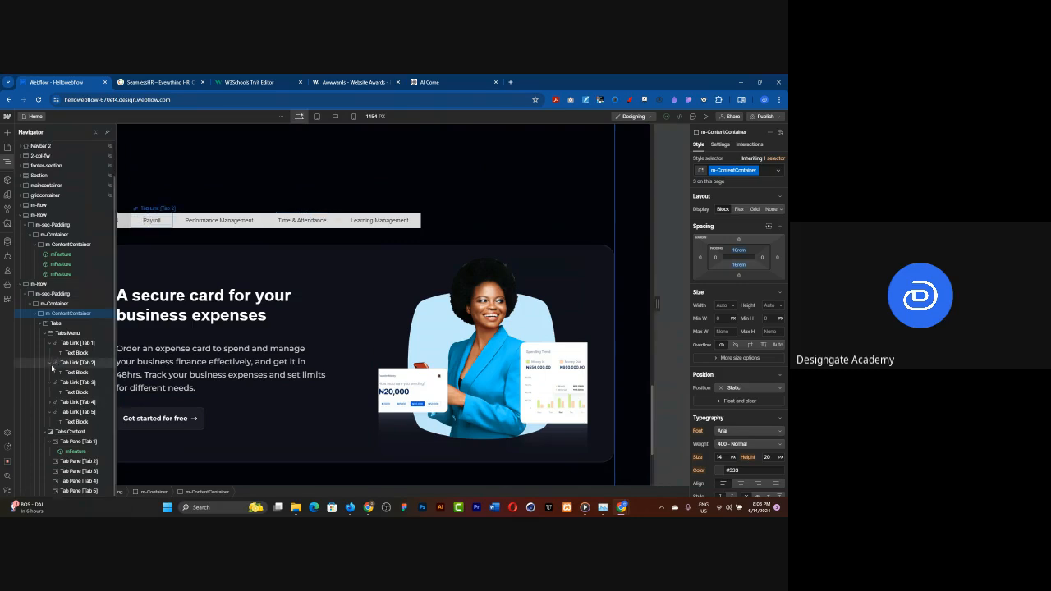
click(50, 443)
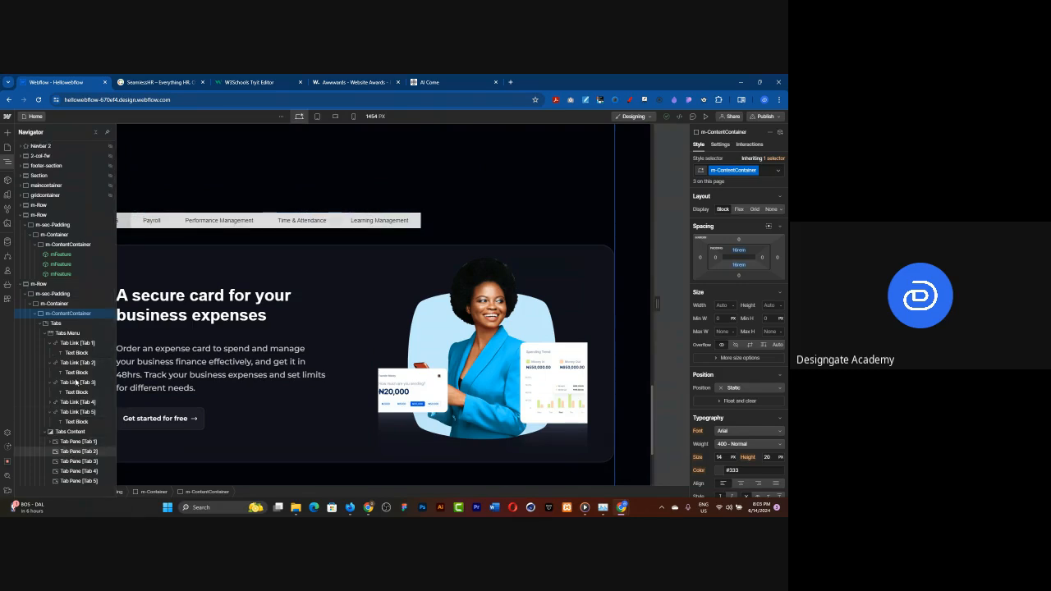
click(78, 451)
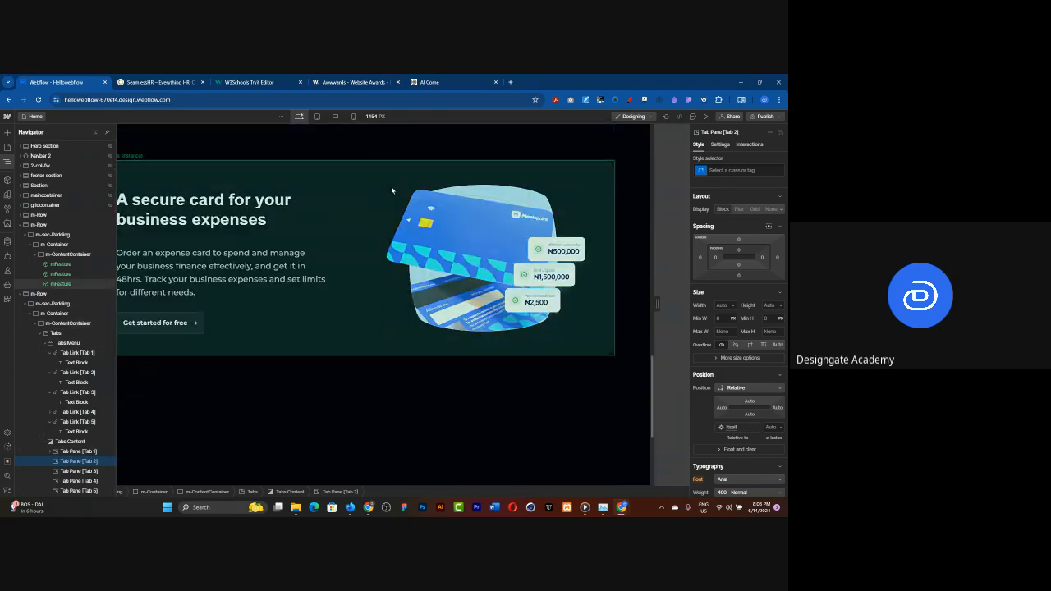
click(353, 184)
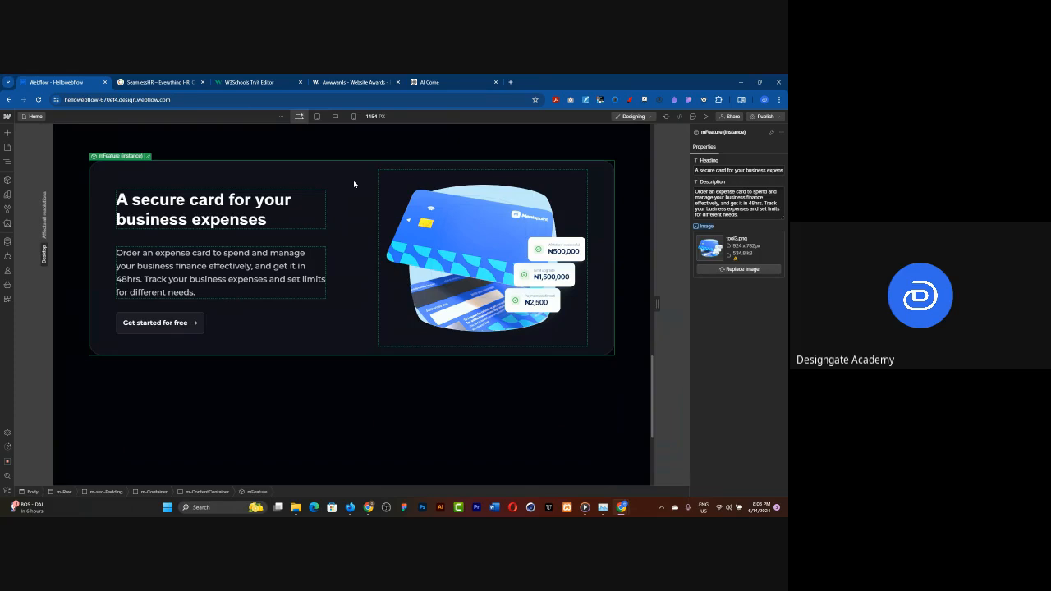
click(8, 161)
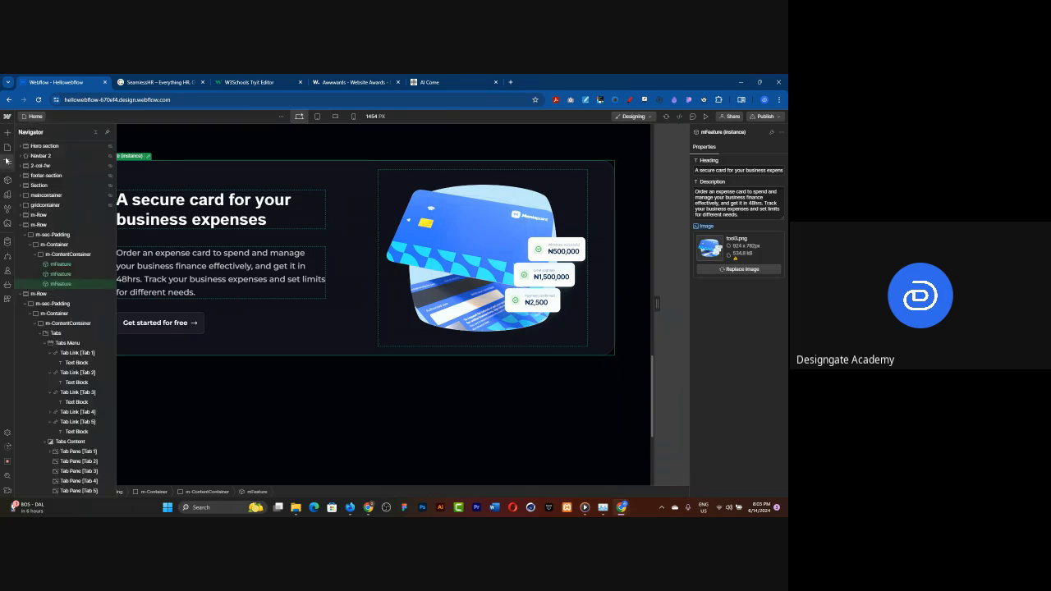
click(74, 461)
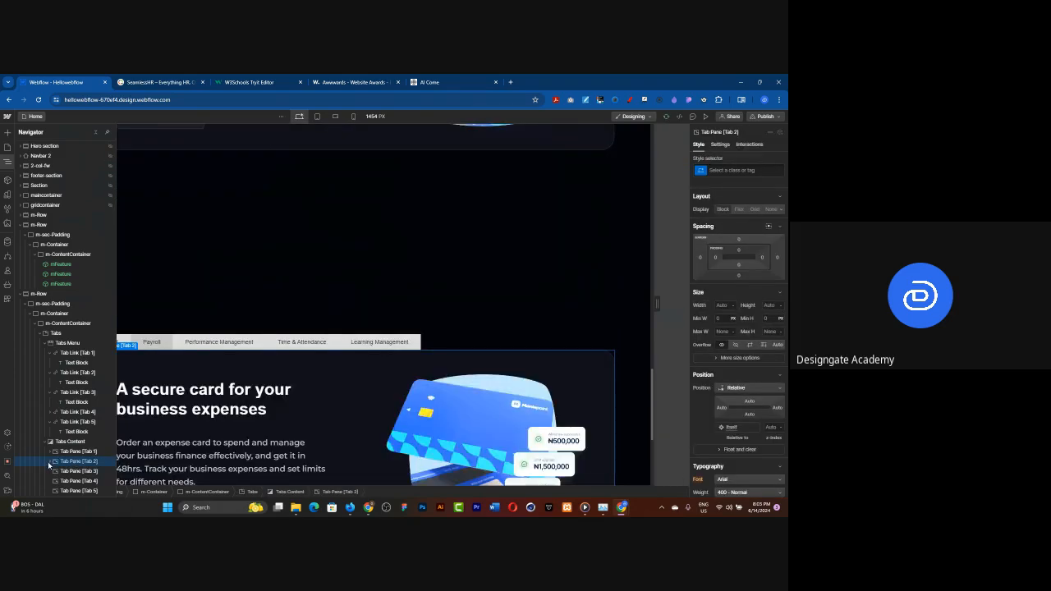
Set the top and bottom padding of the second tab's pane to 40 px
click(739, 251)
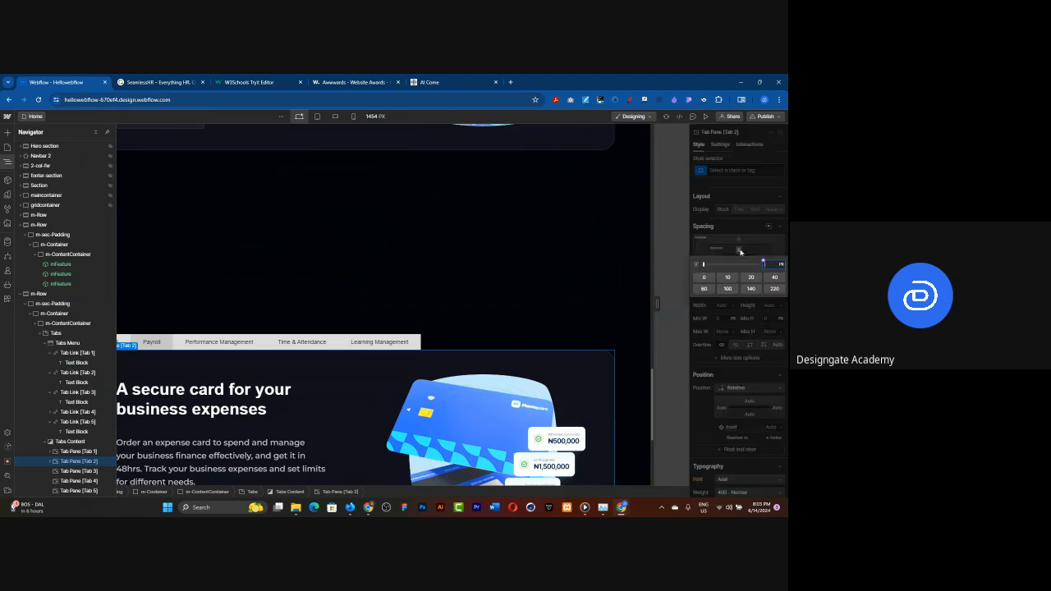
click(774, 279)
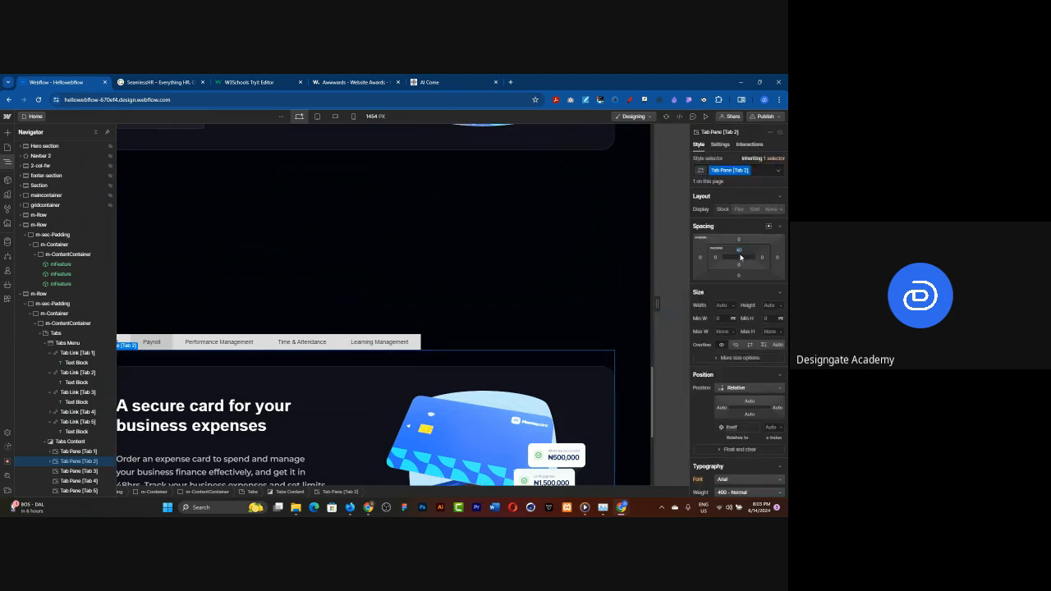
click(737, 265)
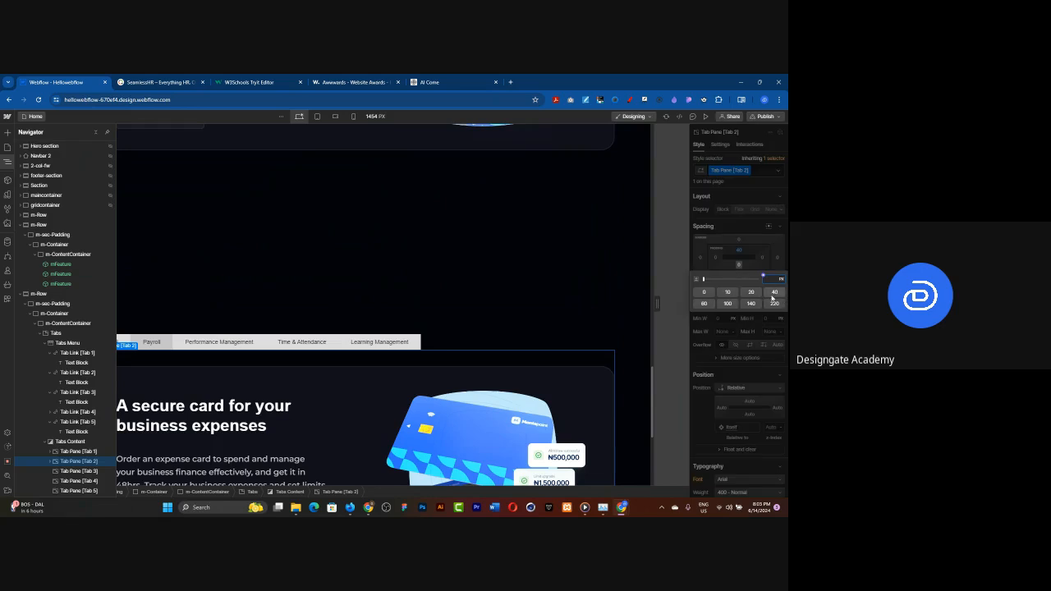
click(774, 291)
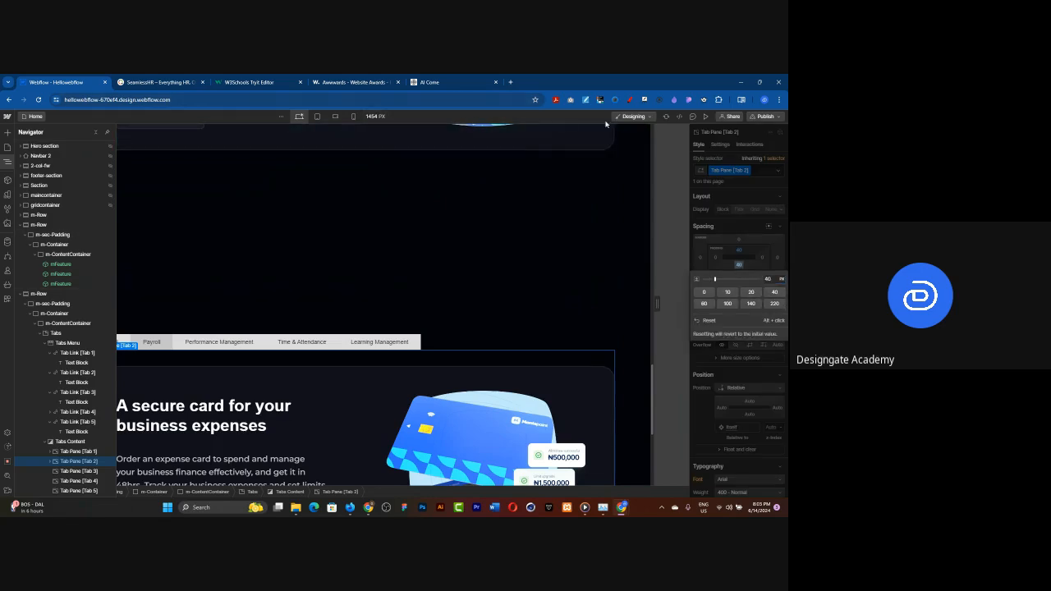
Preview the page and switch between the HRMS and Payroll tabs to compare their content
click(705, 117)
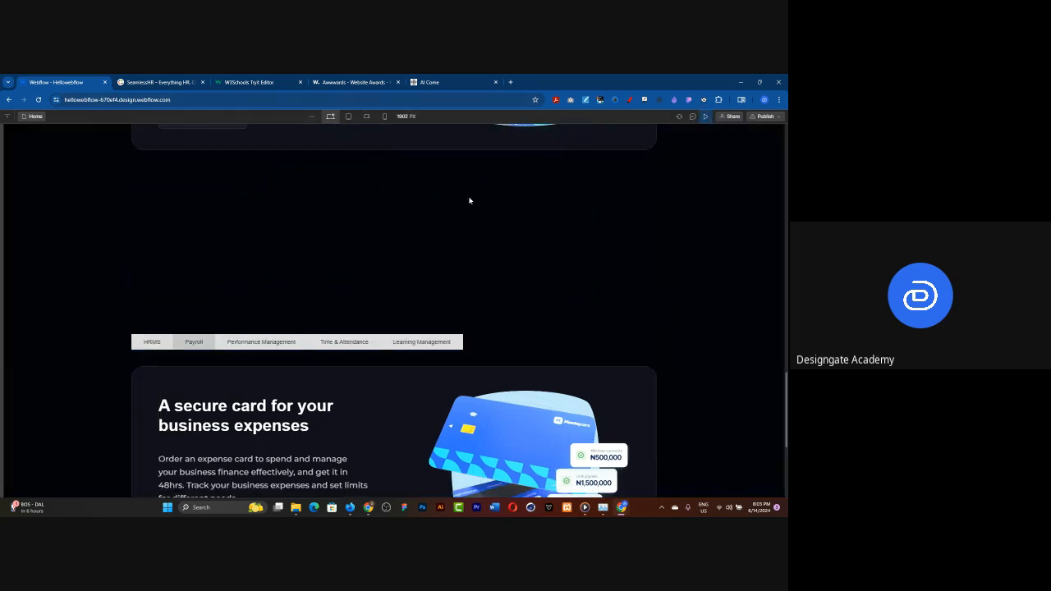
scroll(458, 205, down, 2)
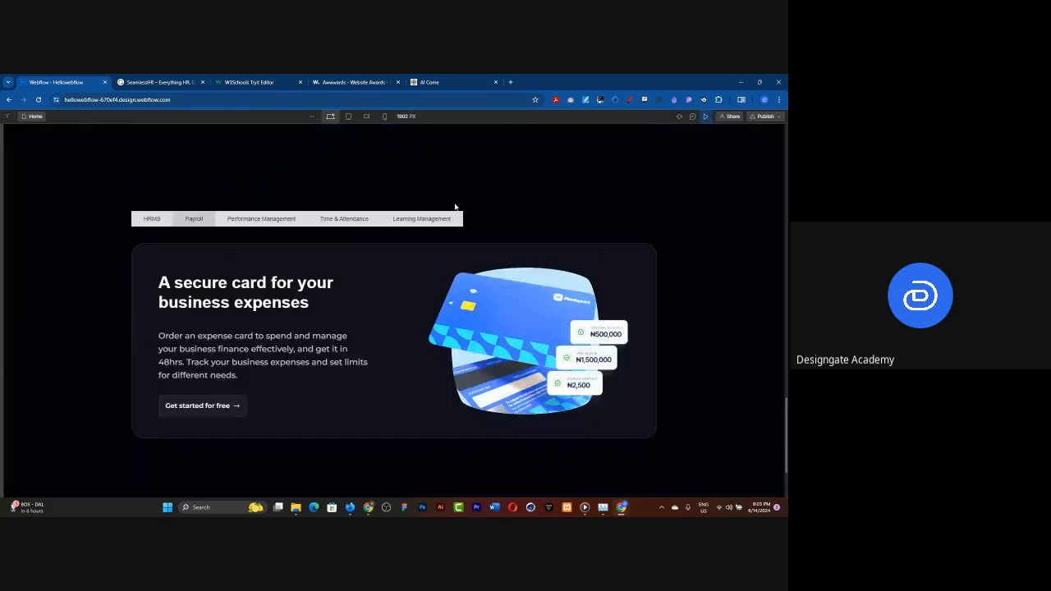
click(145, 220)
click(192, 219)
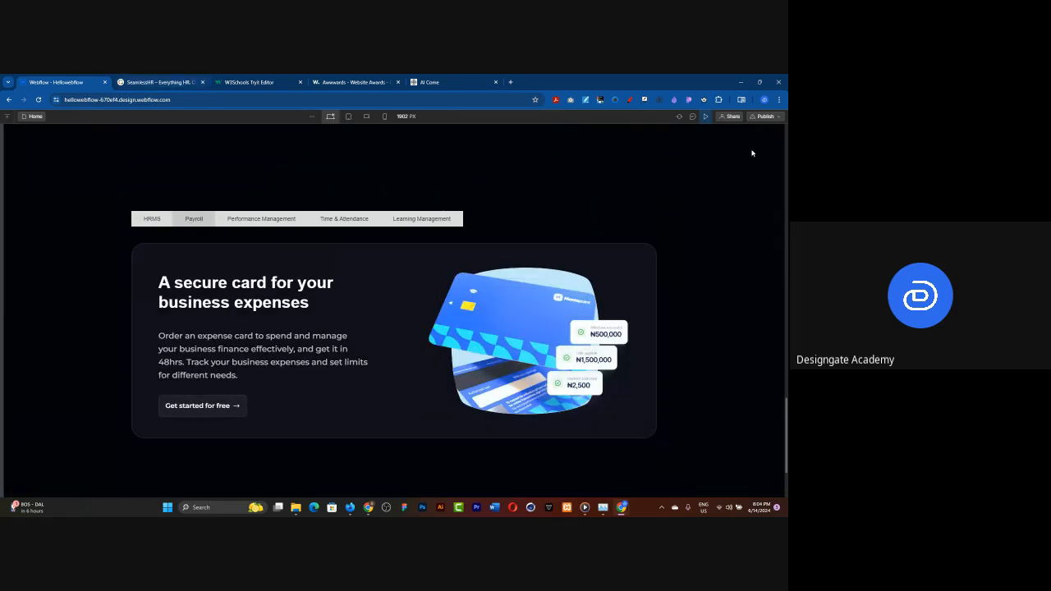
Switch to the SeamlessHR page and go through its tabs from HRMS to Learning Management to examine their styling
click(140, 81)
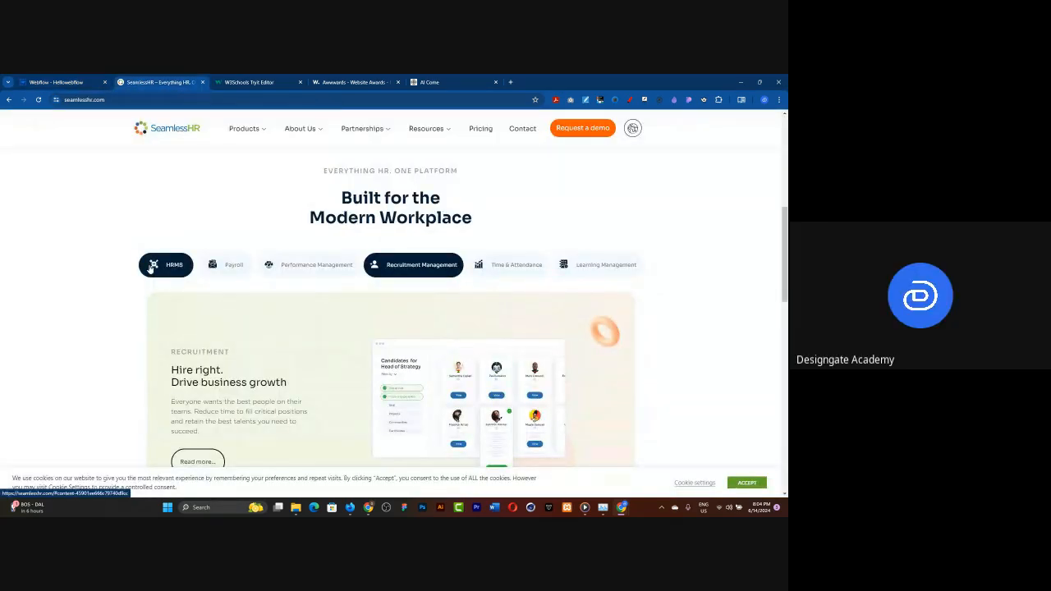
click(151, 266)
click(227, 264)
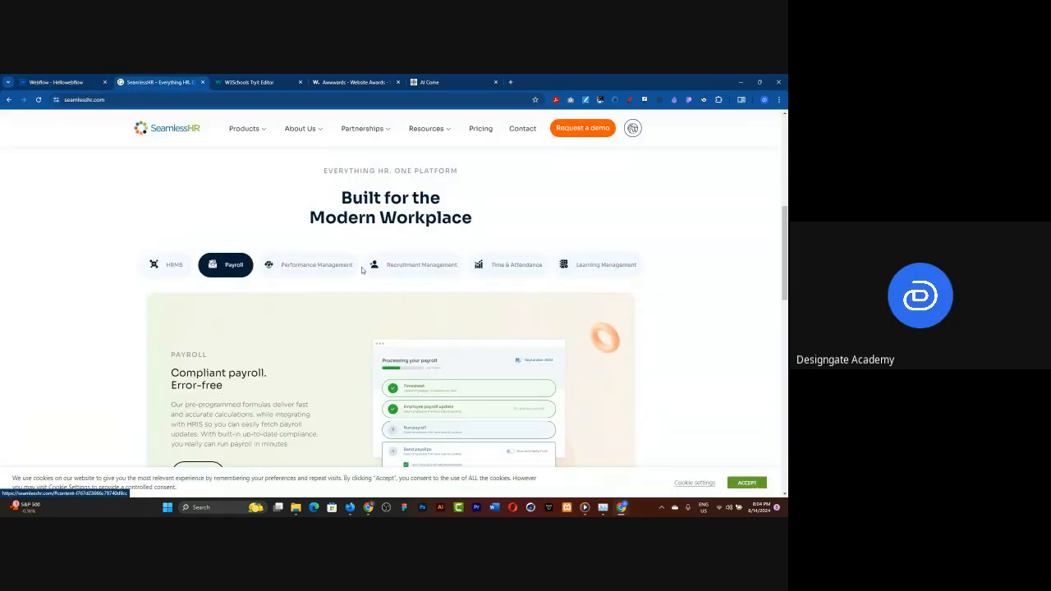
click(340, 270)
click(455, 270)
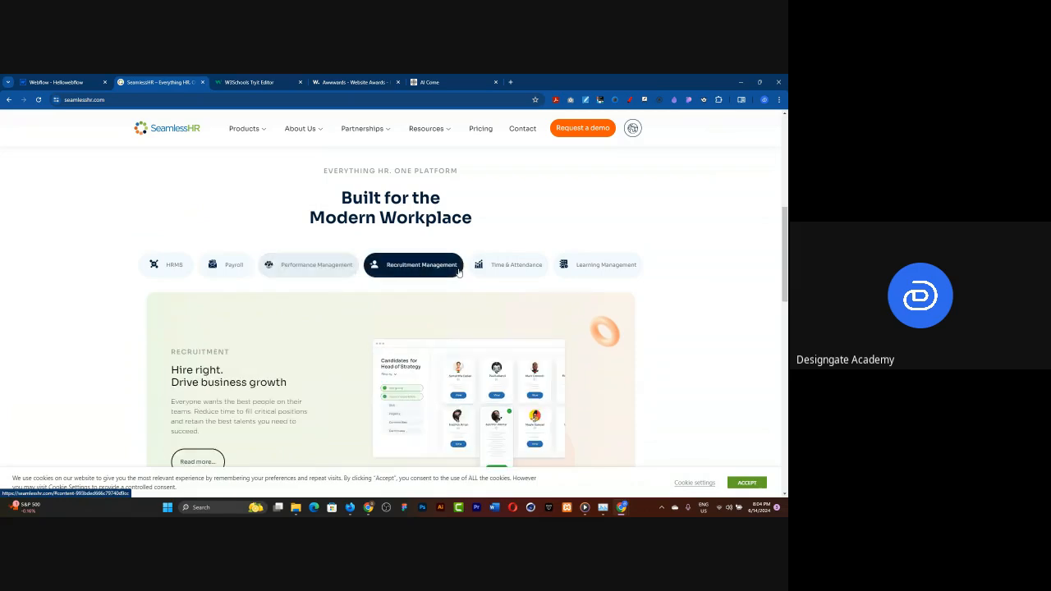
click(509, 271)
click(607, 273)
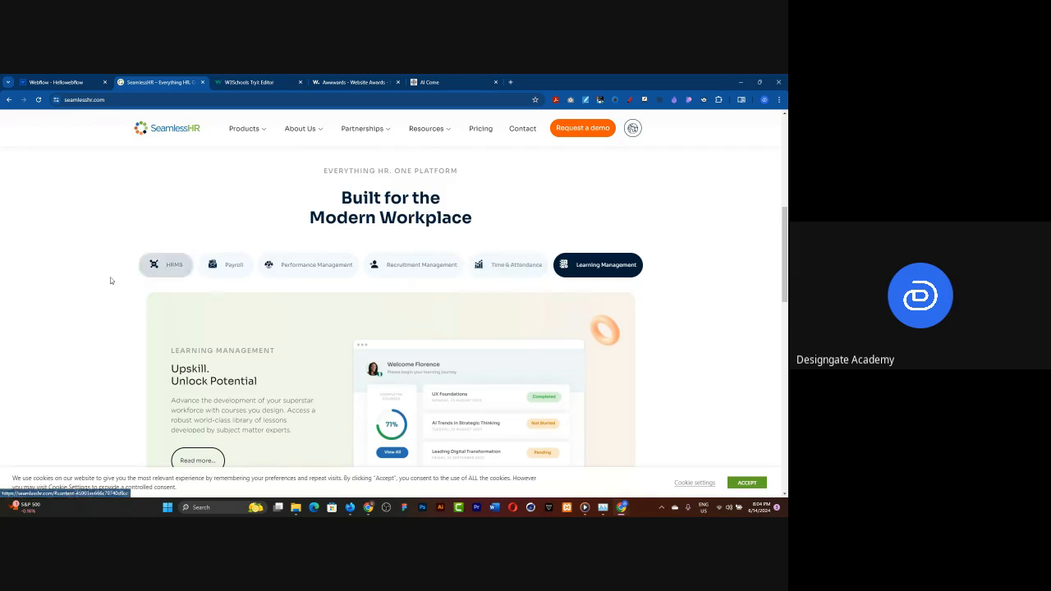
Return to the Webflow designer and set the left and right padding of the HRMS tab link to 40 px
click(49, 82)
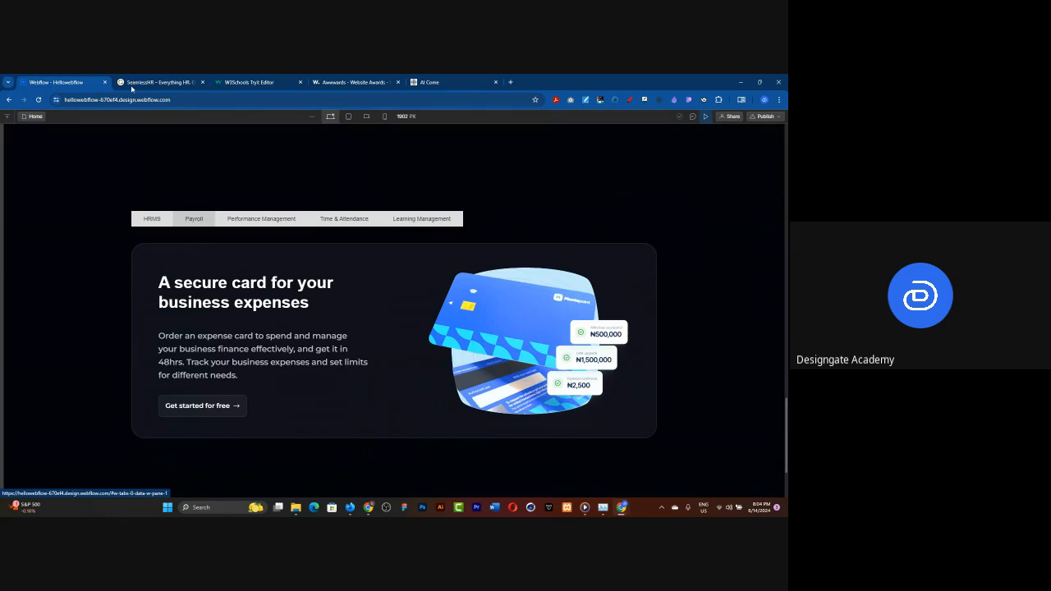
click(705, 118)
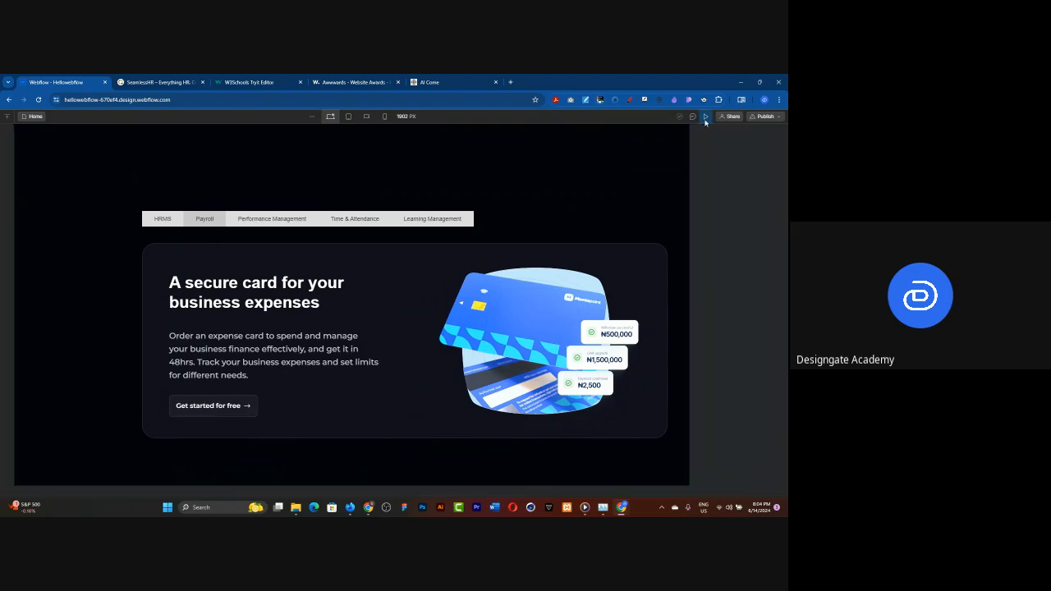
key(Escape)
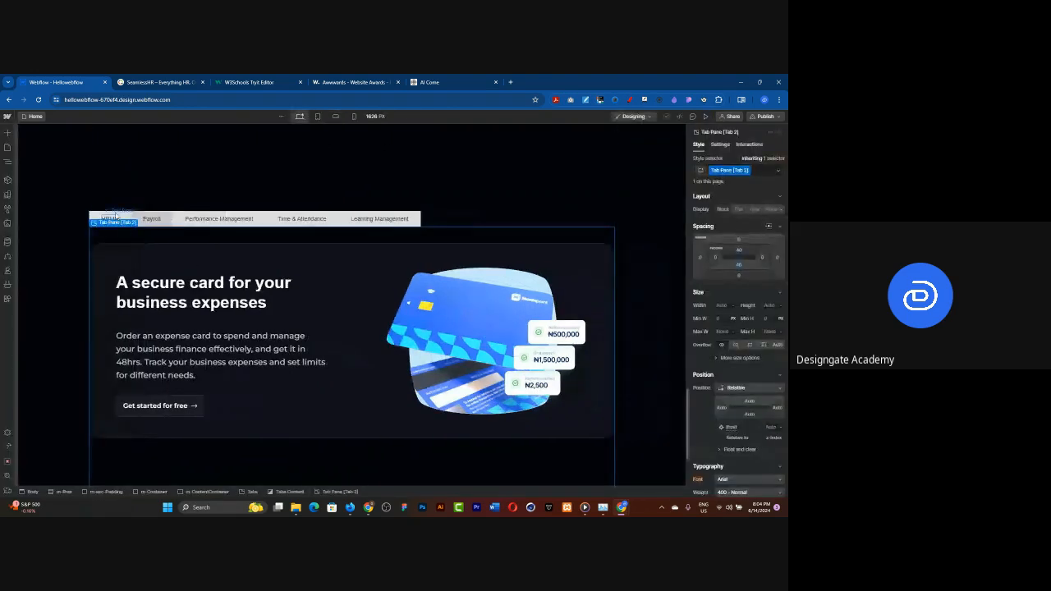
click(99, 215)
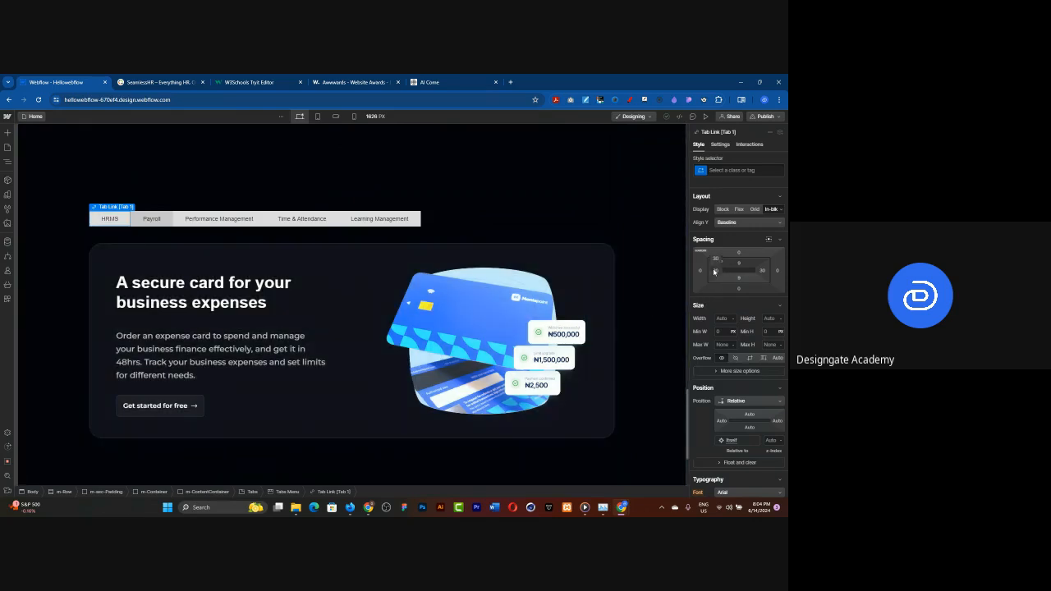
click(713, 271)
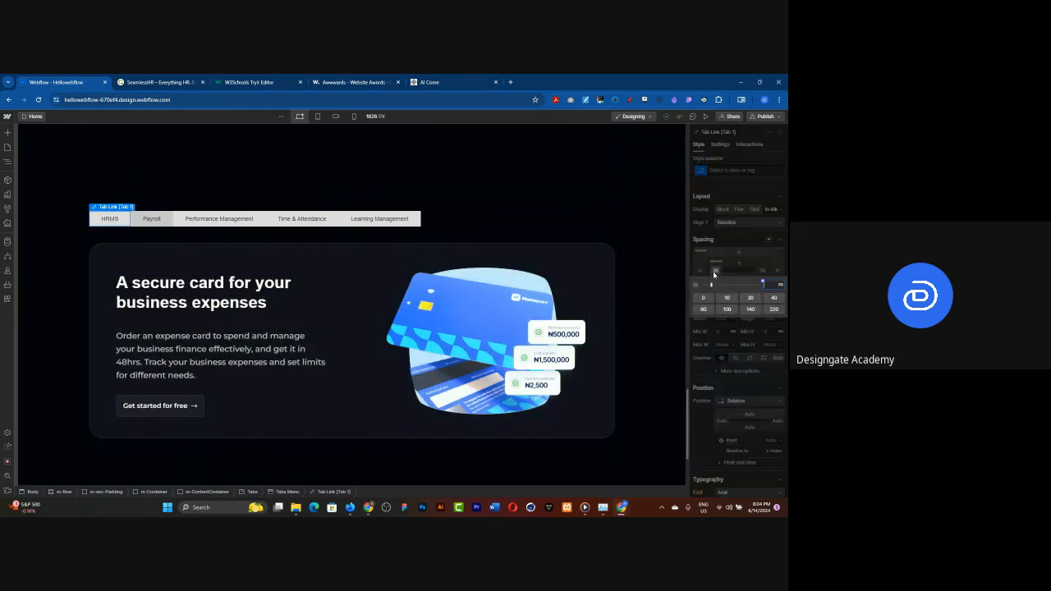
click(771, 300)
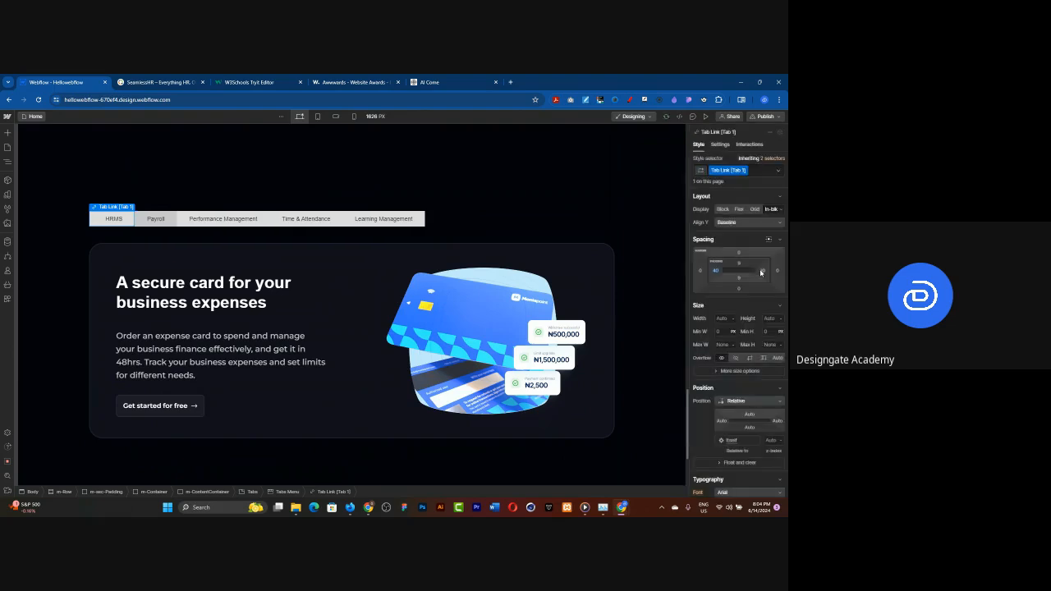
click(761, 271)
click(774, 297)
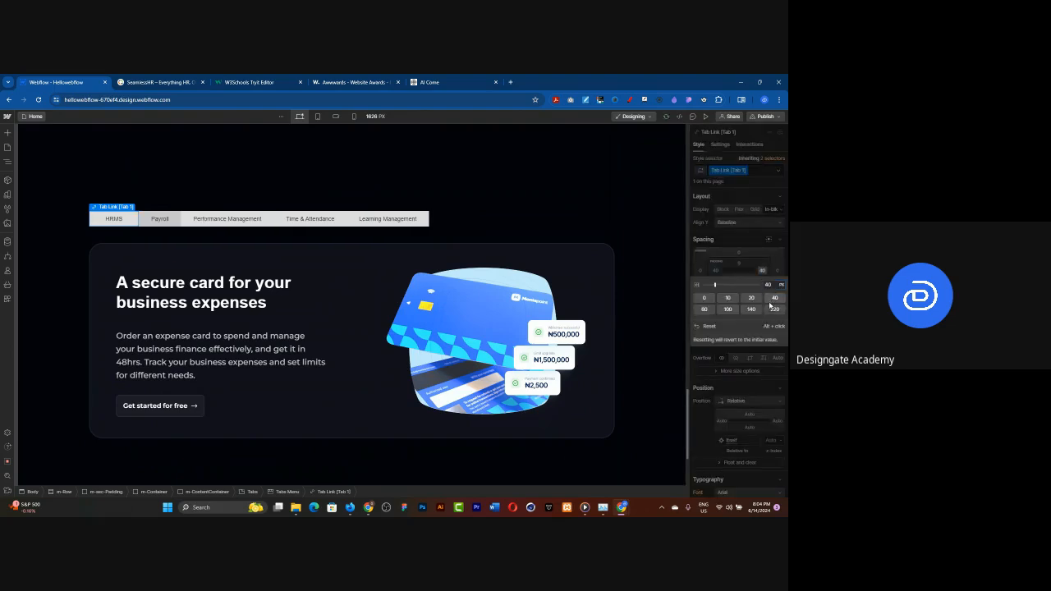
Rename the HRMS tab link's class to m-Tablink
double_click(727, 169)
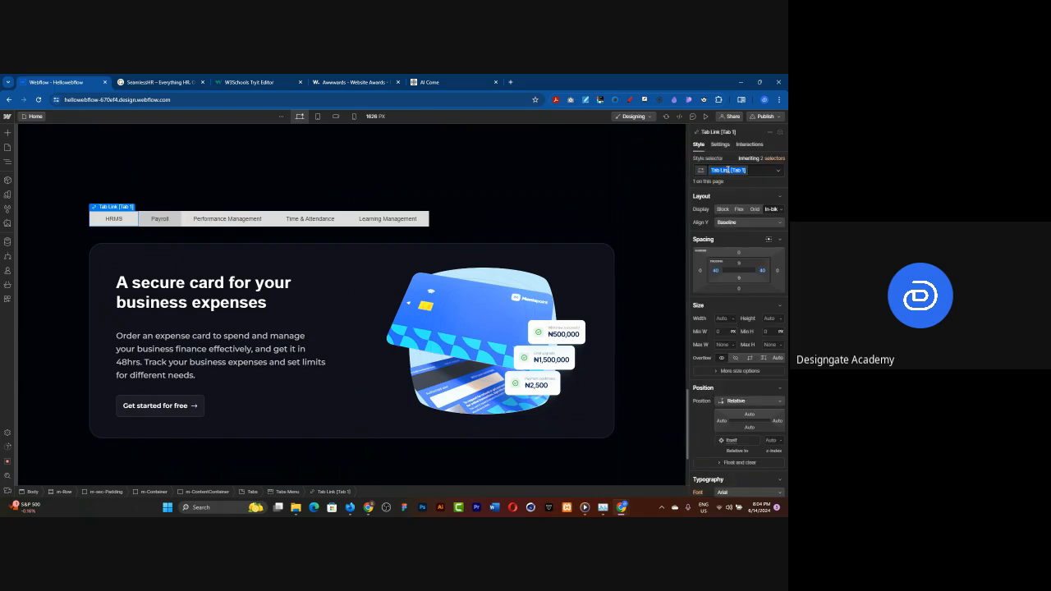
text(m-TabLink)
key(Return)
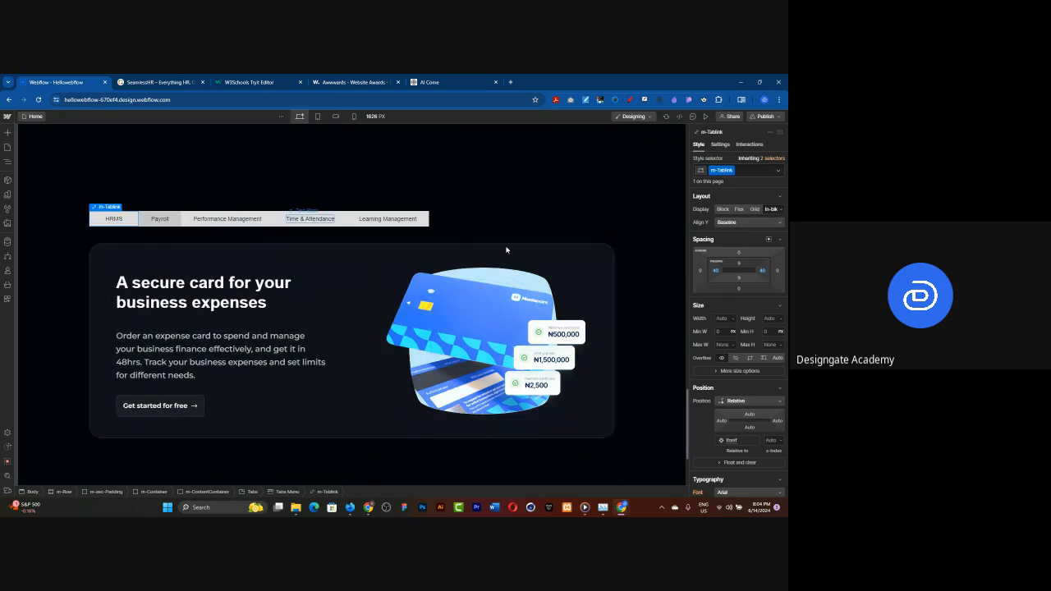
Set the right margin of the HRMS tab link to 20 px
click(777, 271)
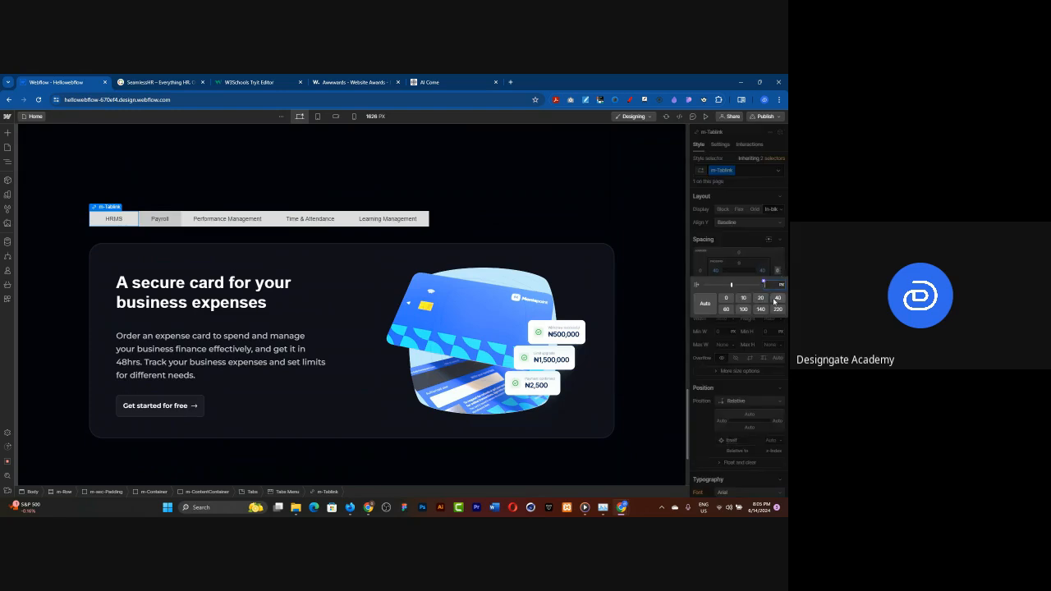
click(776, 299)
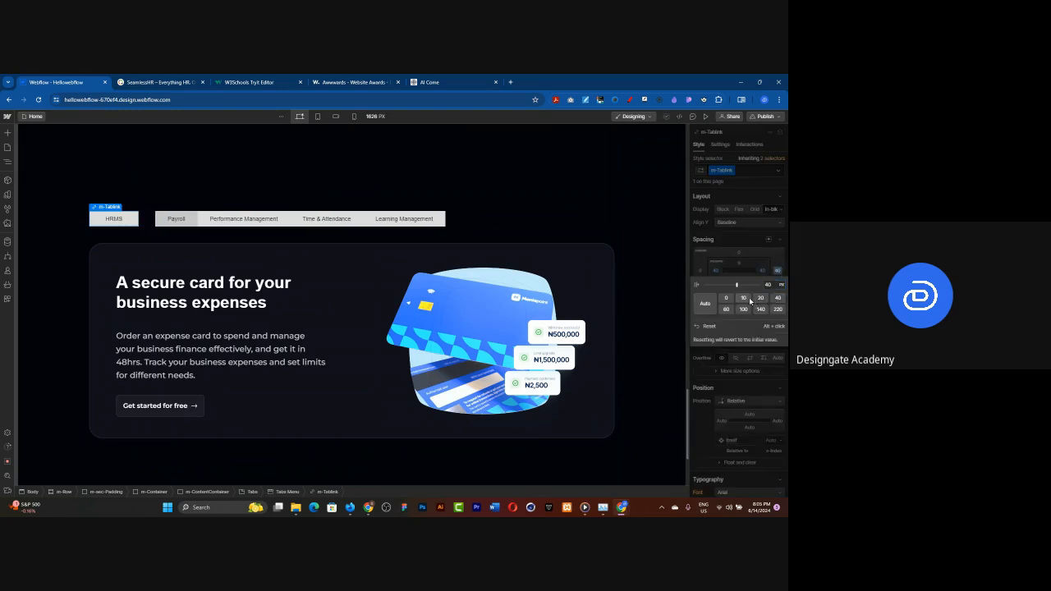
click(760, 299)
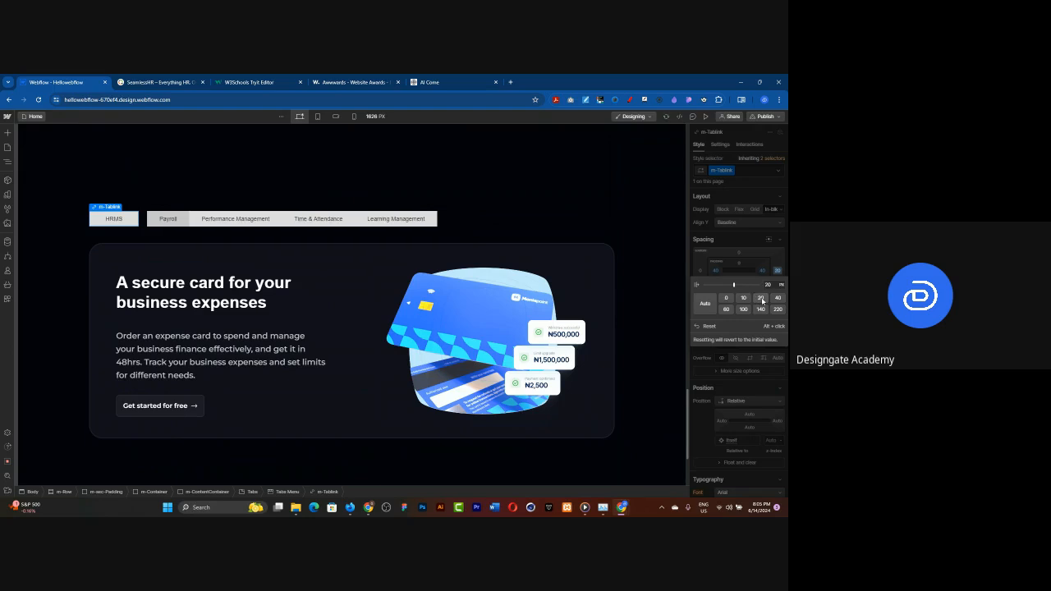
click(757, 252)
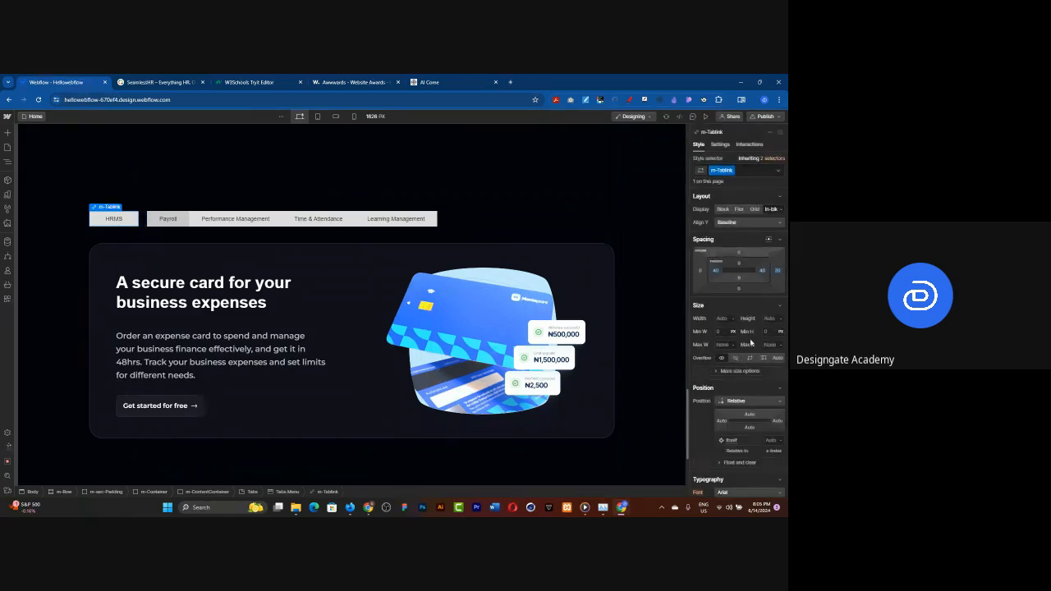
Set the top padding of the HRMS tab link to 20 px
scroll(750, 343, down, 3)
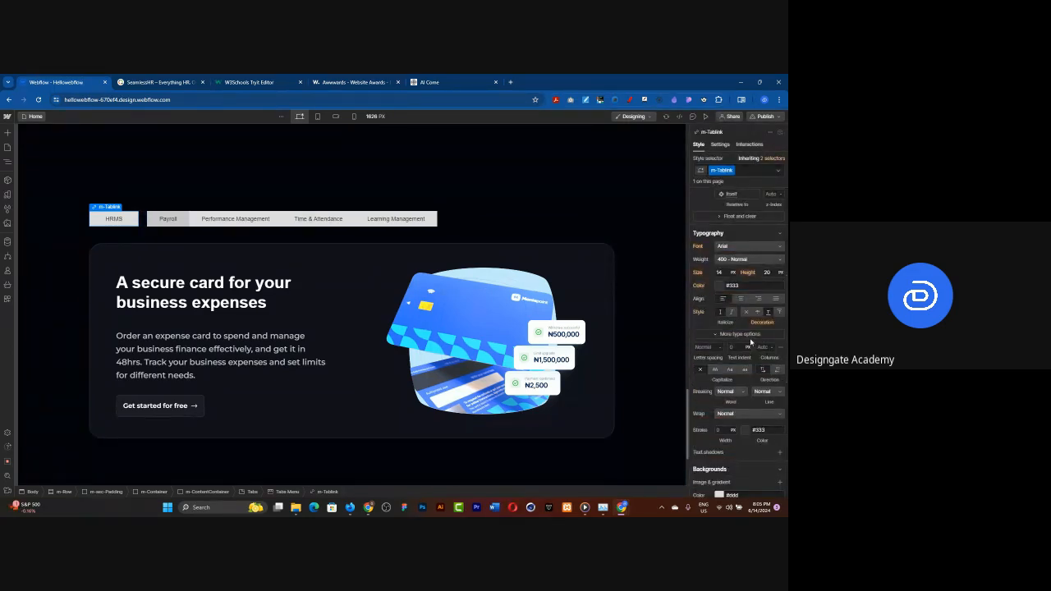
scroll(750, 342, up, 2)
scroll(750, 341, up, 3)
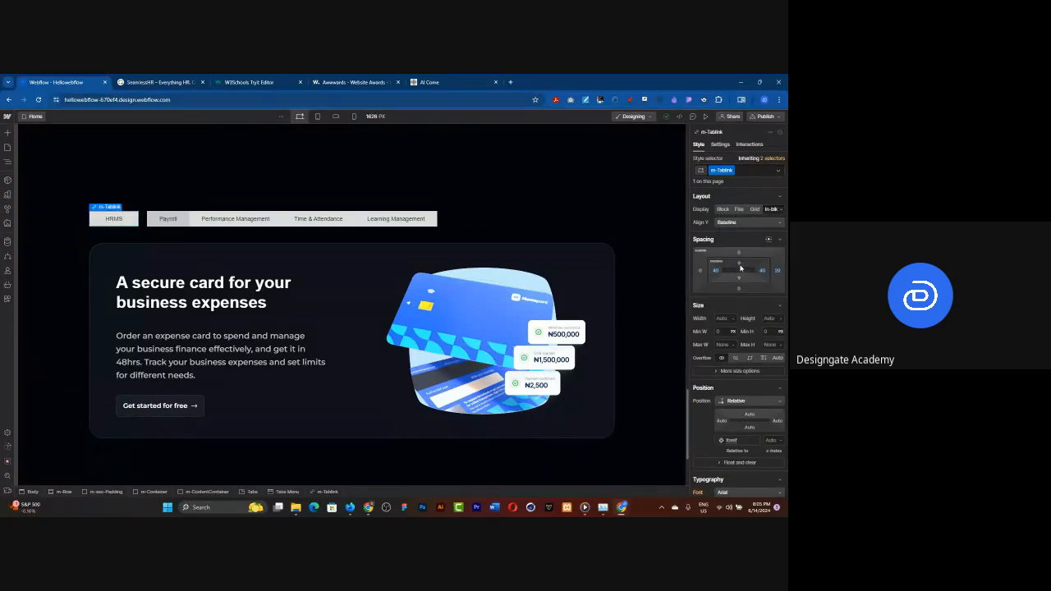
click(738, 262)
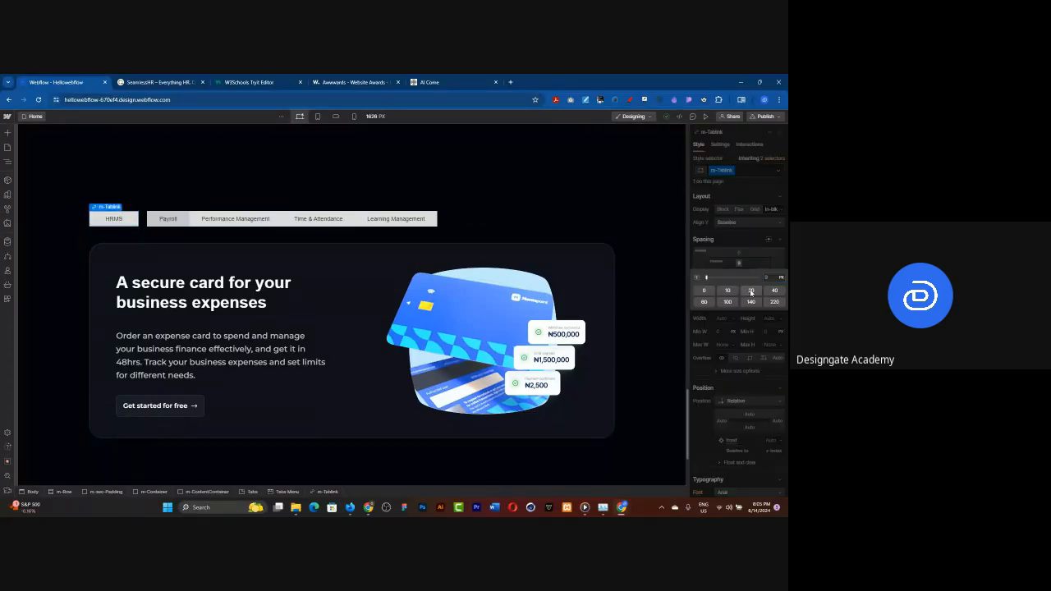
click(750, 290)
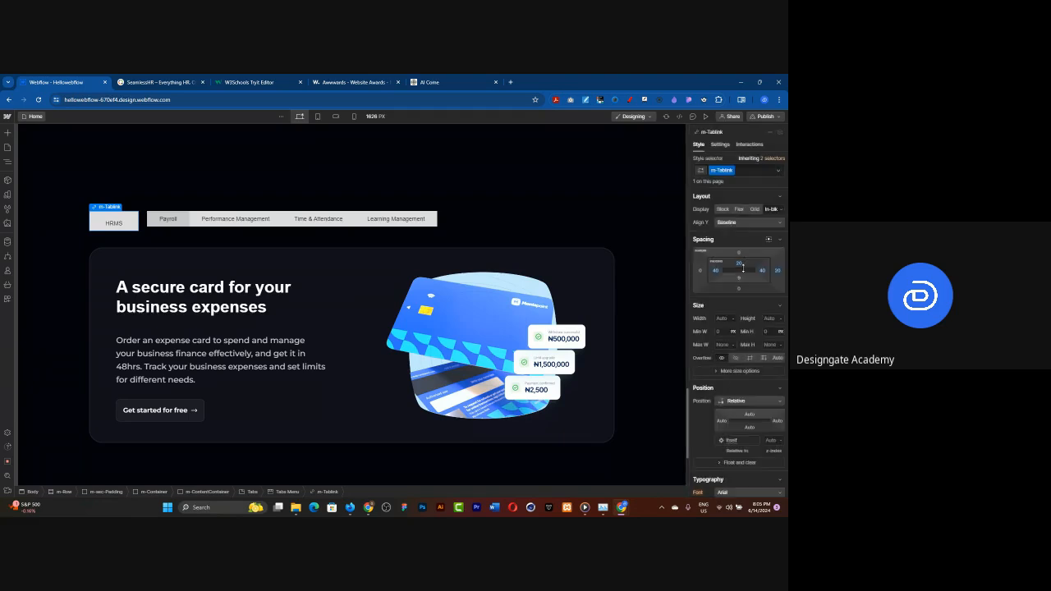
Set the bottom padding of the HRMS tab link to 20 px
click(740, 279)
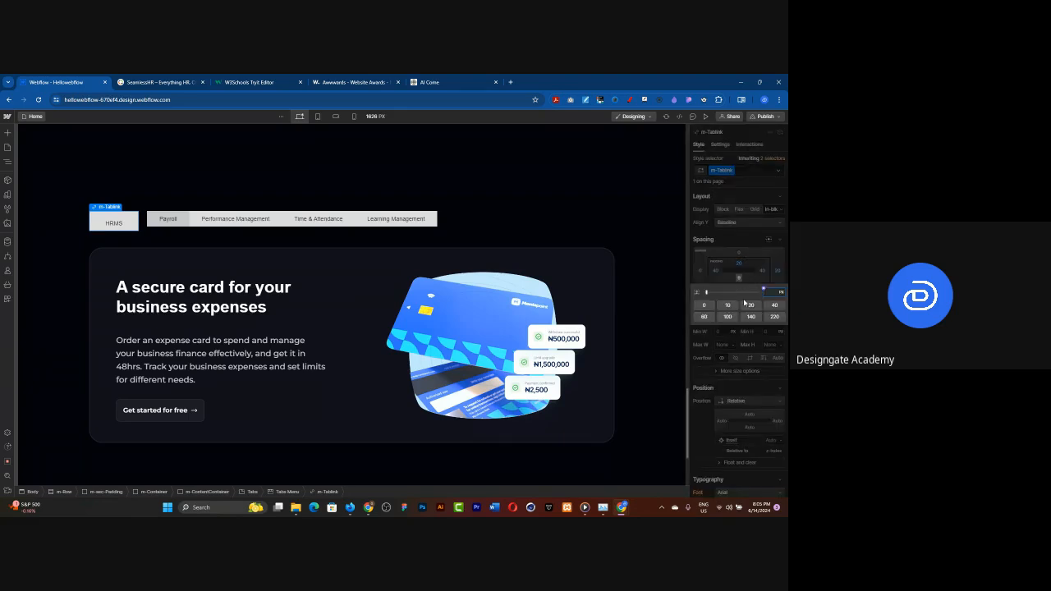
click(750, 304)
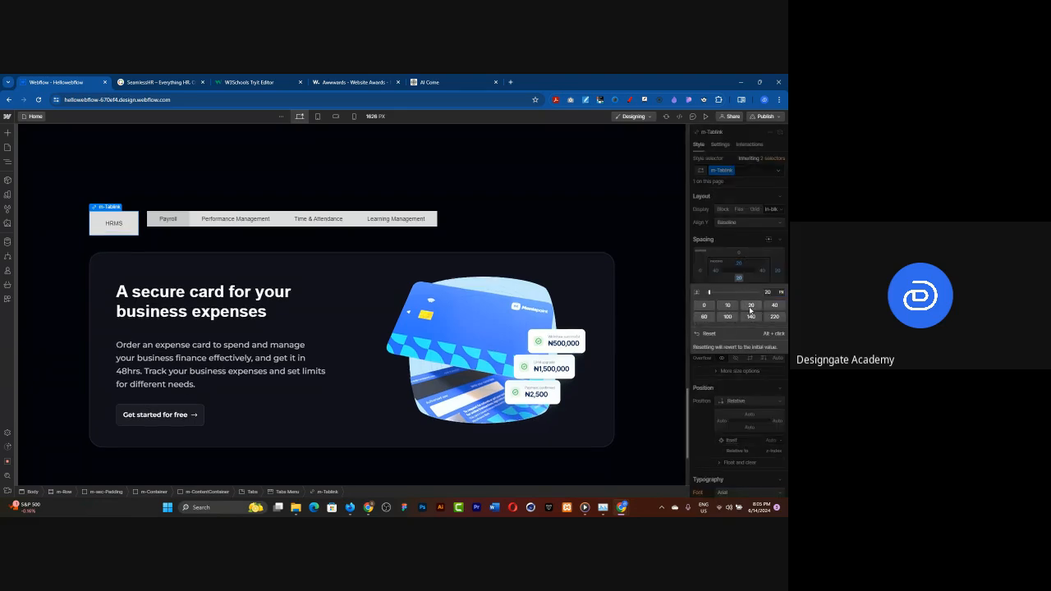
click(741, 375)
Round the HRMS tab link's corners with a border radius of 100 px
scroll(741, 375, down, 3)
scroll(741, 379, down, 6)
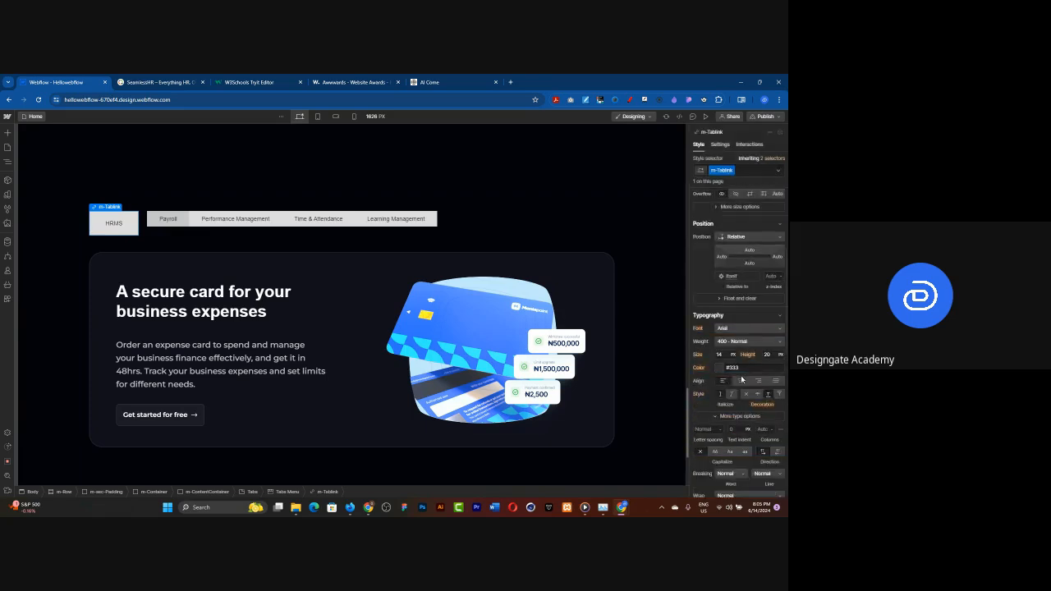
scroll(741, 377, down, 3)
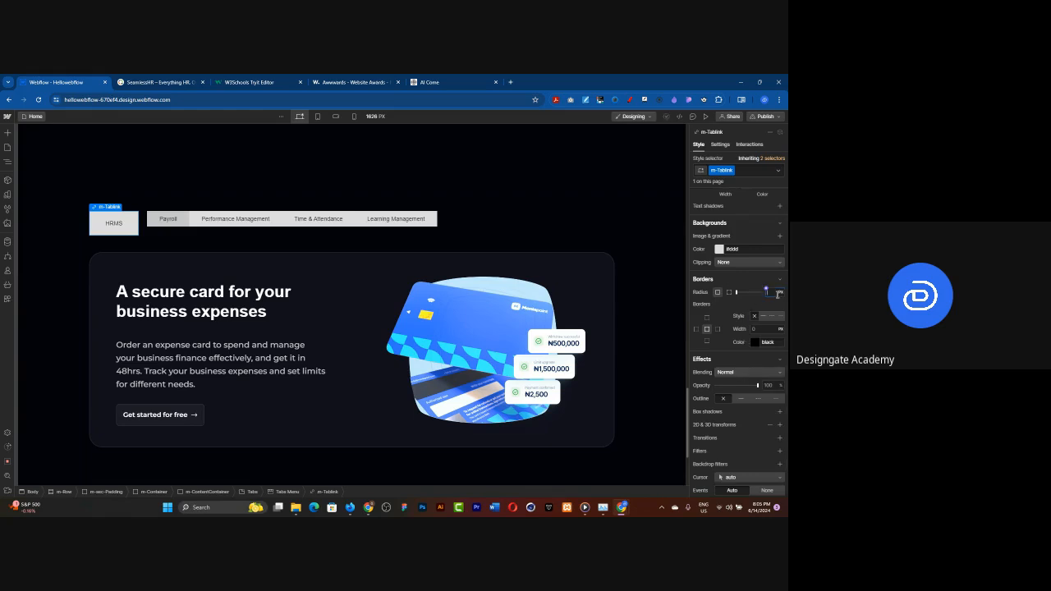
key(Return)
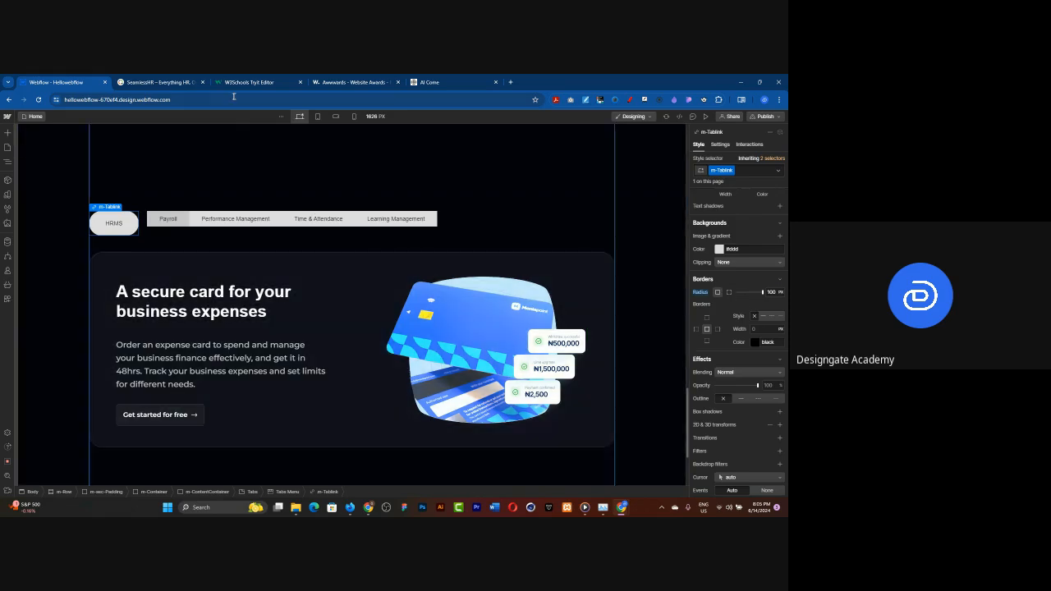
Check the tab styling on the SeamlessHR page, and view the state options of the m-Tablink class back in the Webflow designer
click(188, 83)
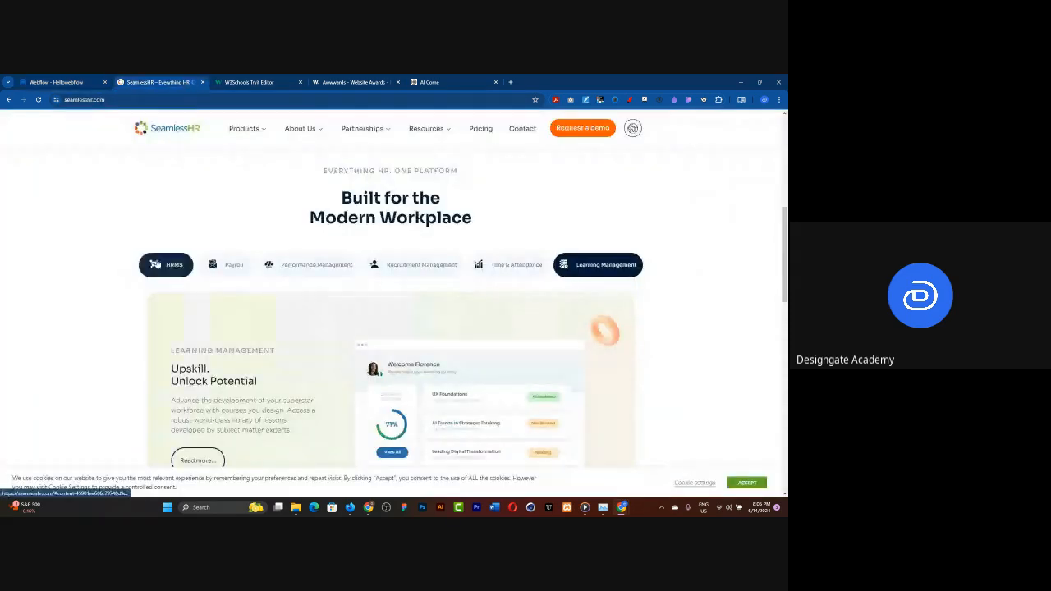
click(80, 82)
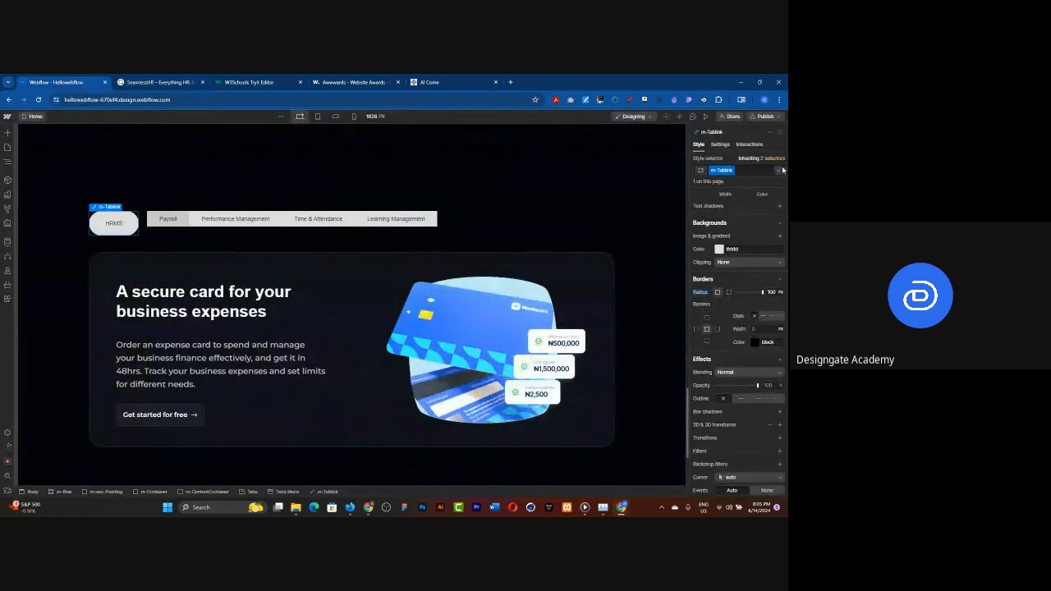
click(780, 172)
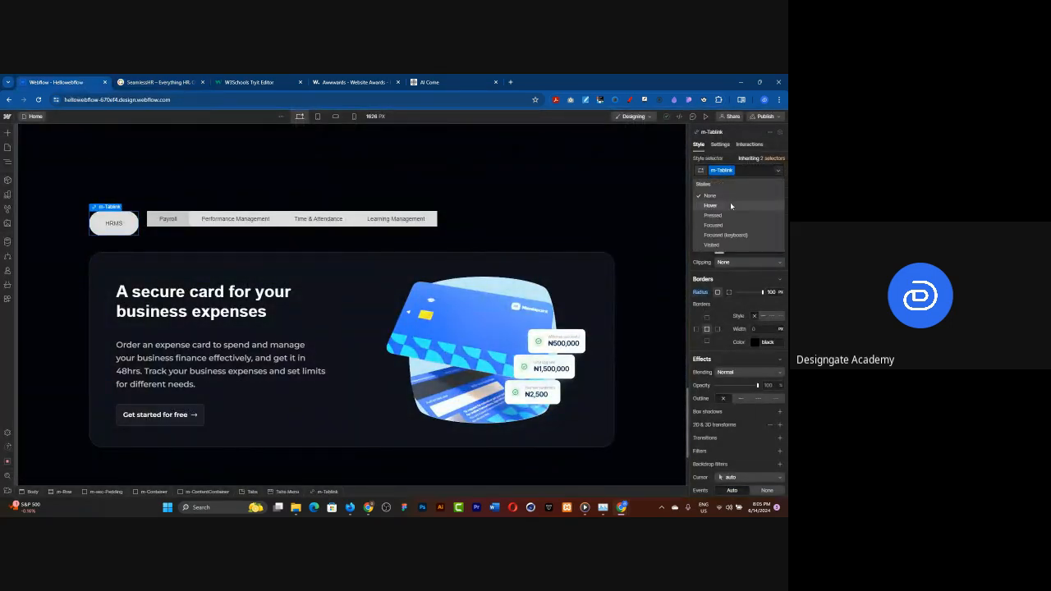
click(776, 174)
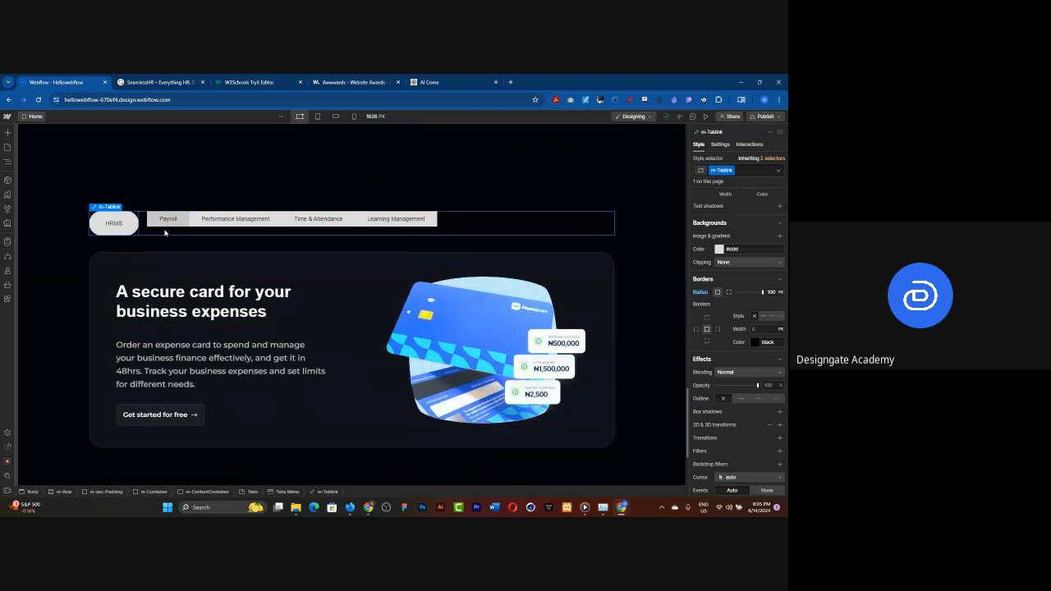
Apply the existing m-Tablink class to the Payroll tab link
click(169, 224)
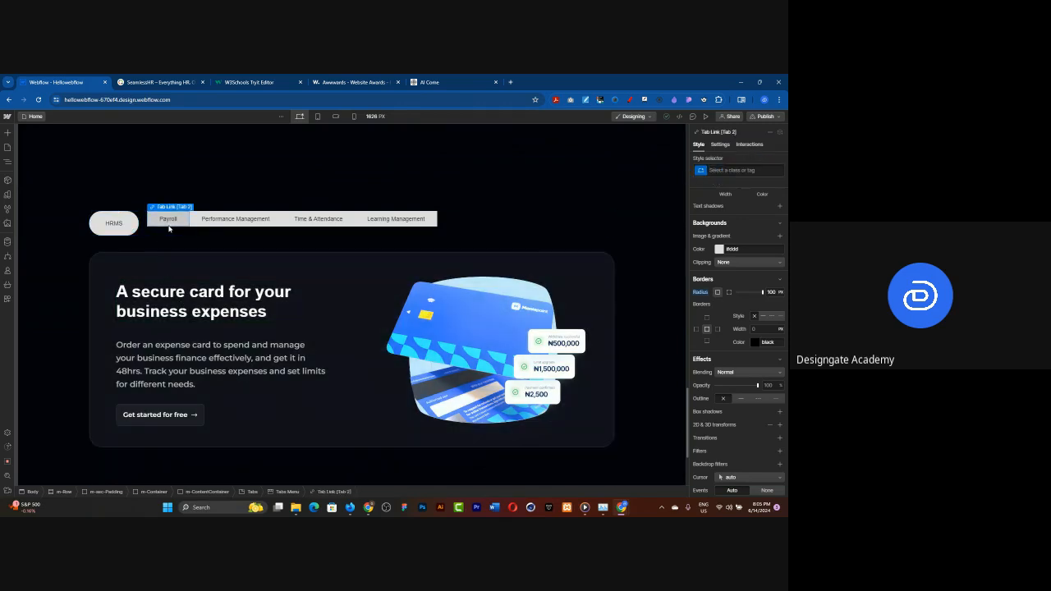
click(714, 170)
text(m-t)
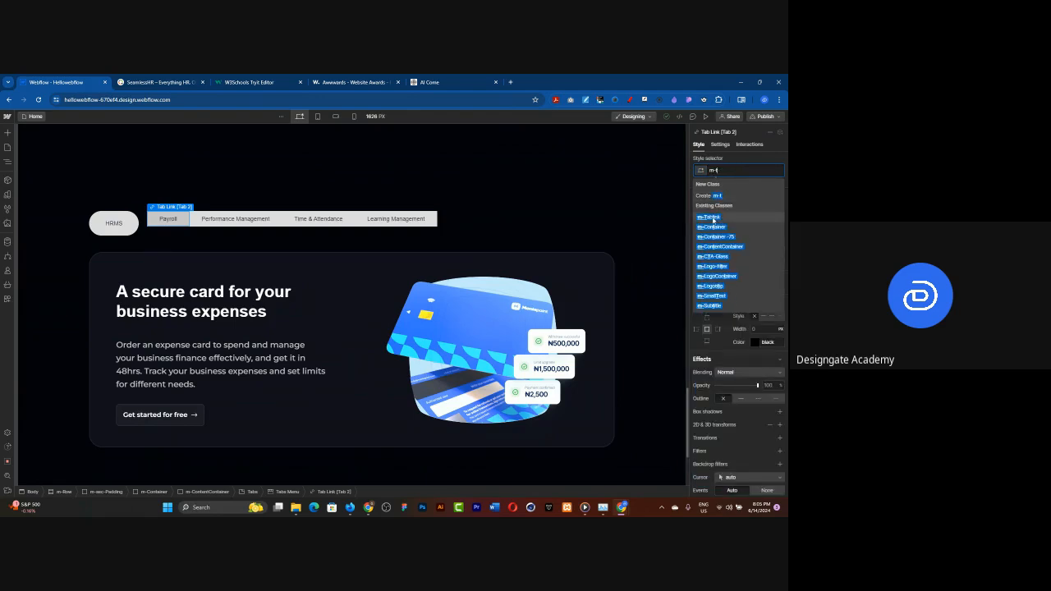
click(712, 217)
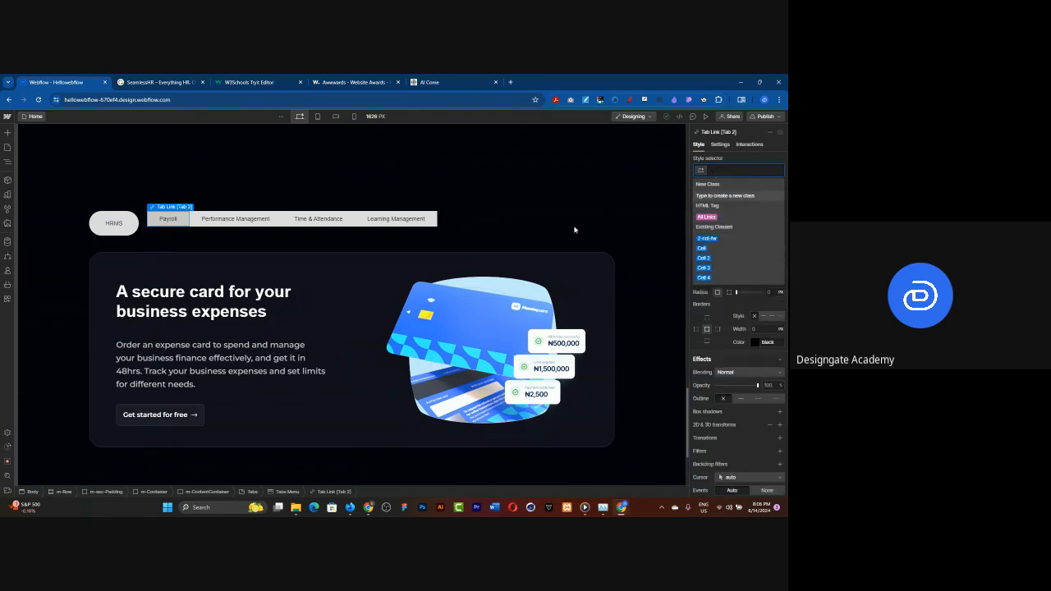
Apply the existing m-Tablink class to the Performance Management tab link
click(211, 224)
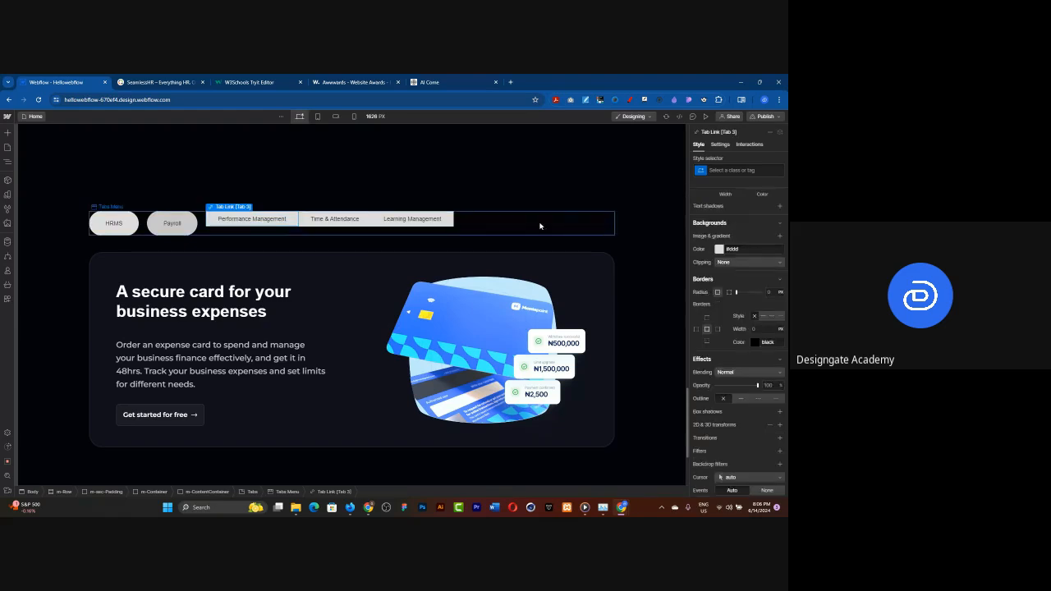
click(725, 171)
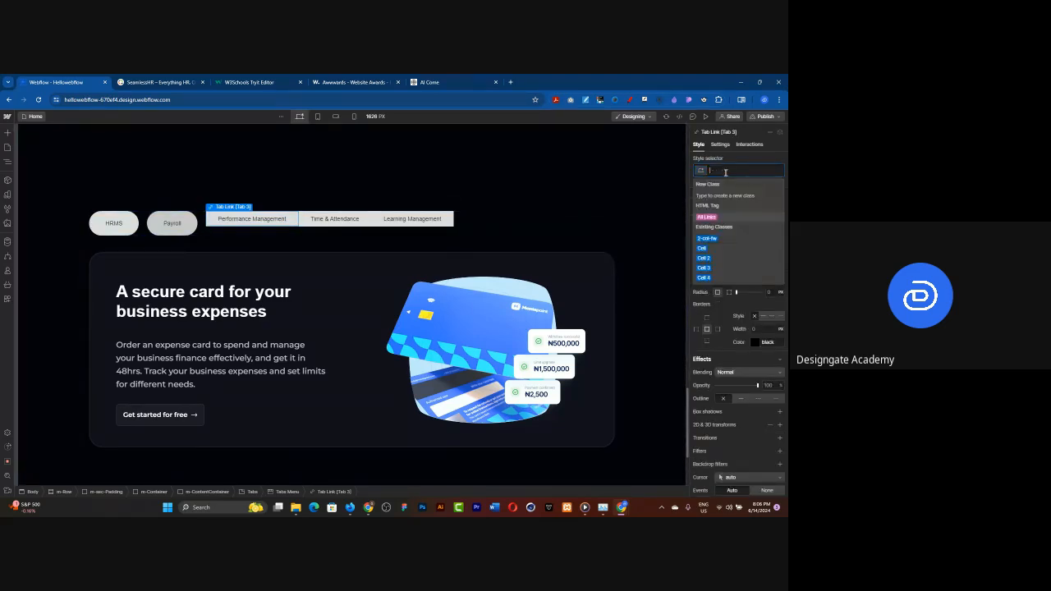
text(m-ta)
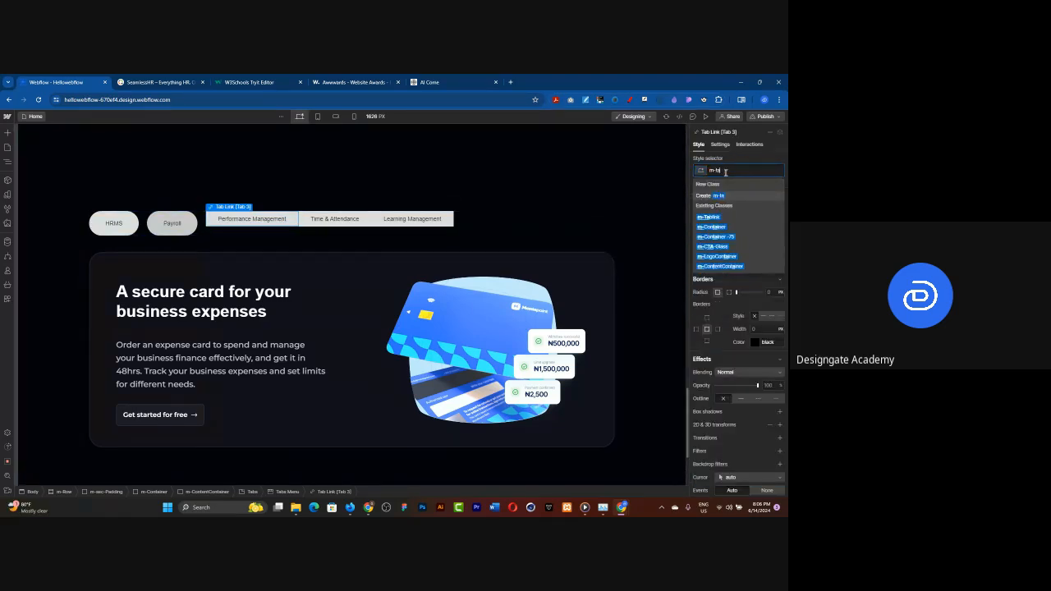
click(710, 217)
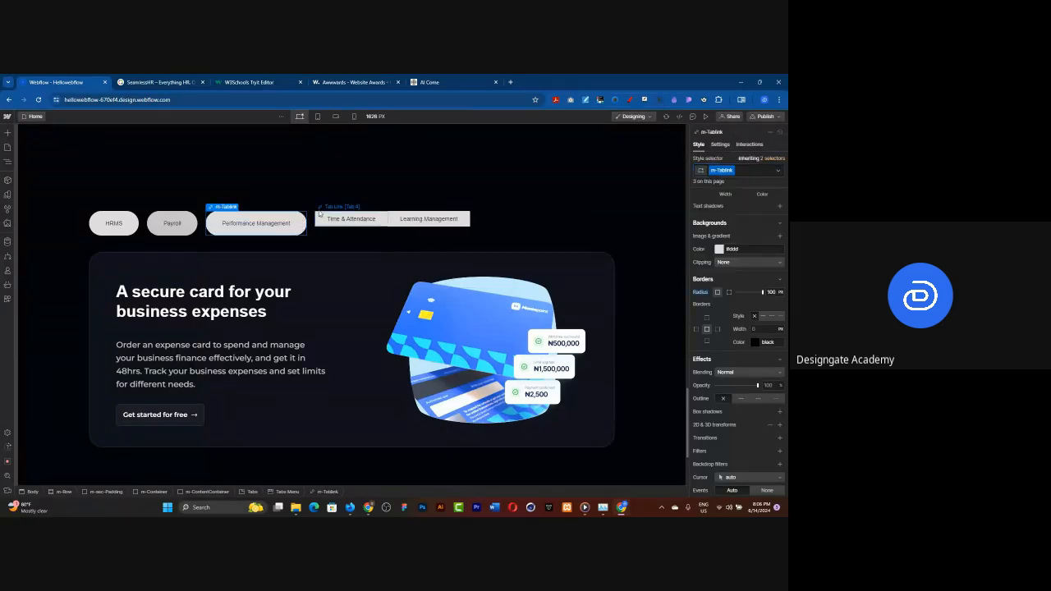
Apply the existing m-Tablink class to the Time & Attendance tab link
click(322, 217)
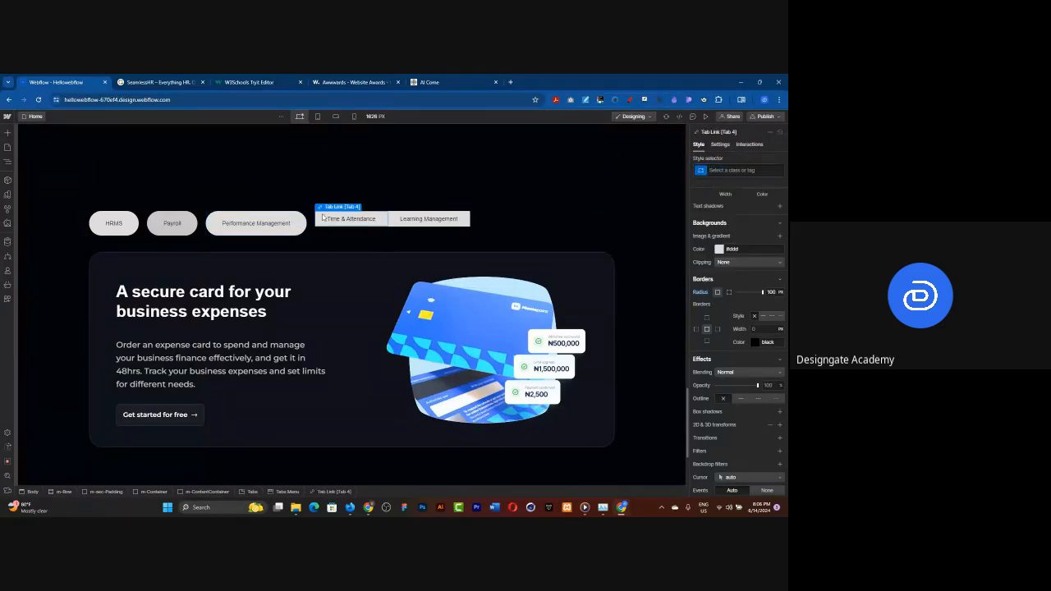
click(724, 170)
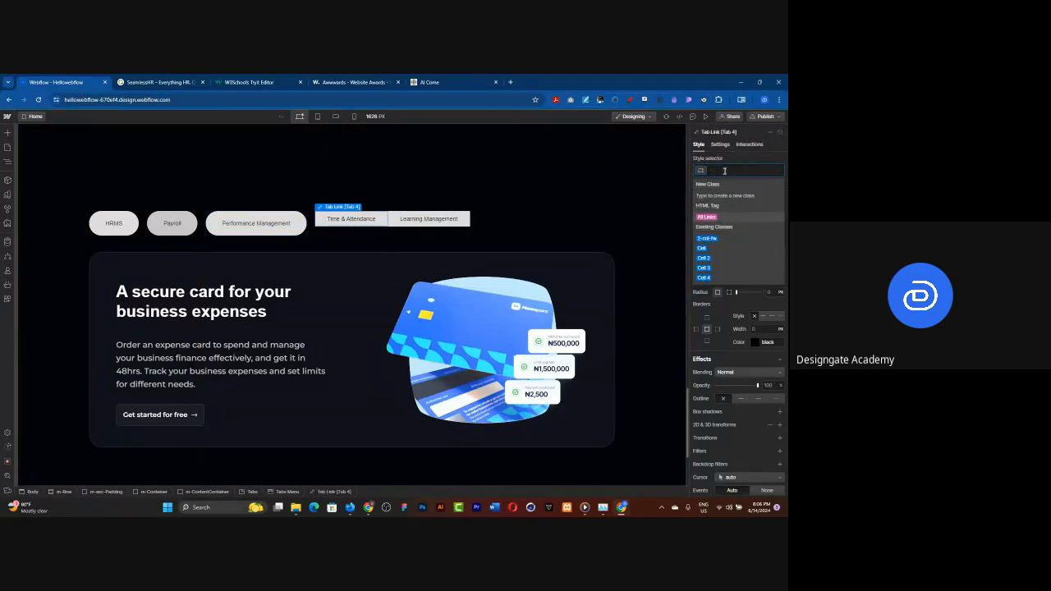
text(m-t)
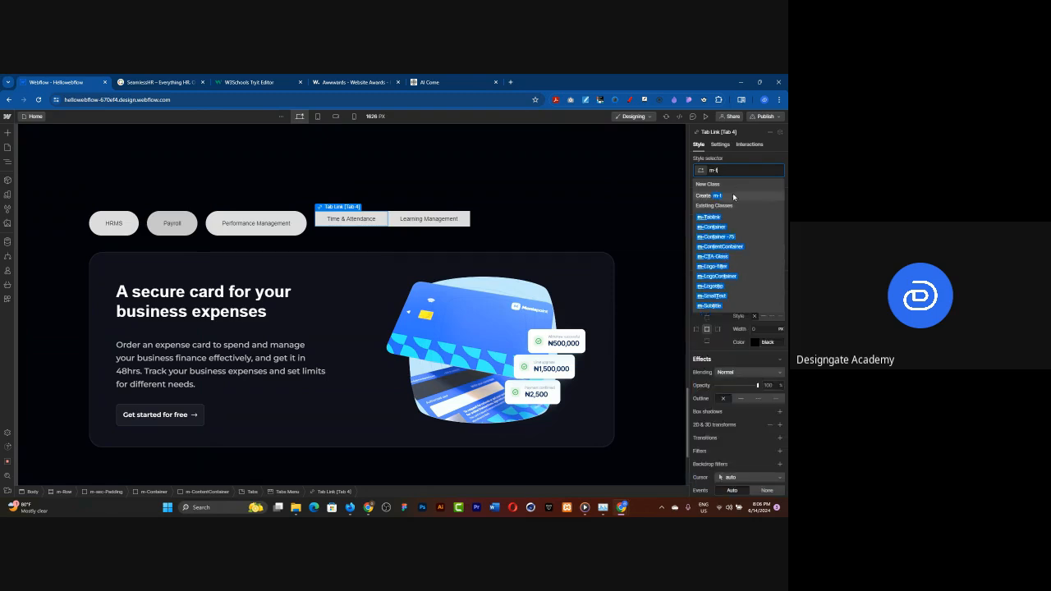
key(Escape)
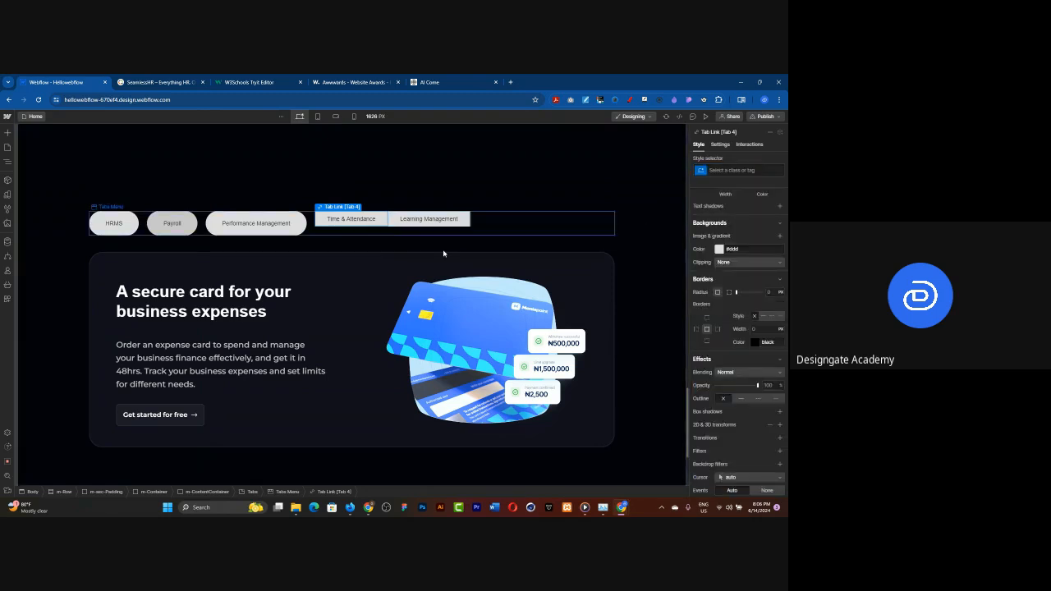
click(719, 170)
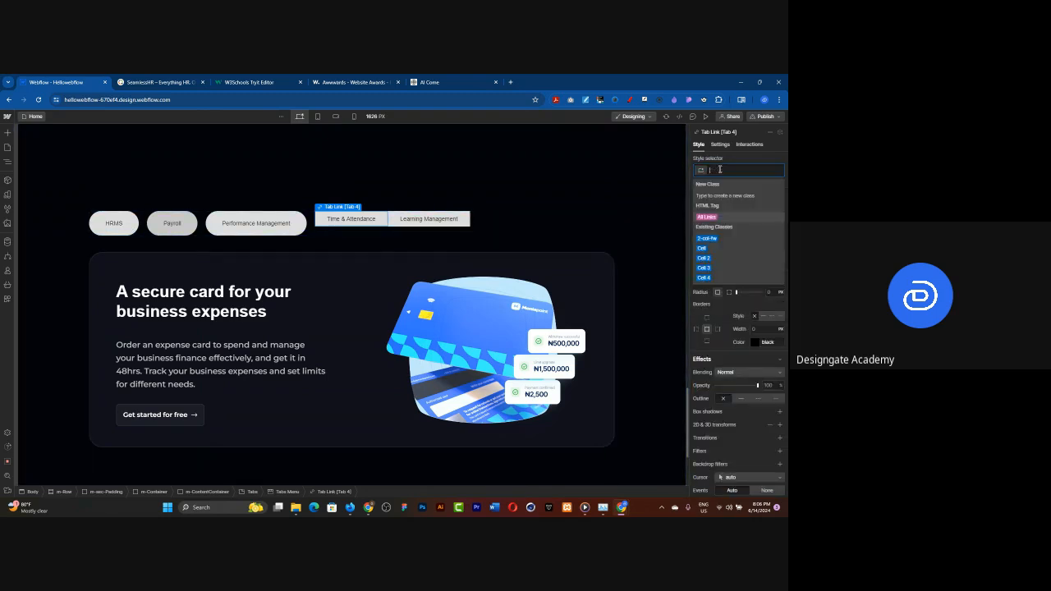
text(m-ta)
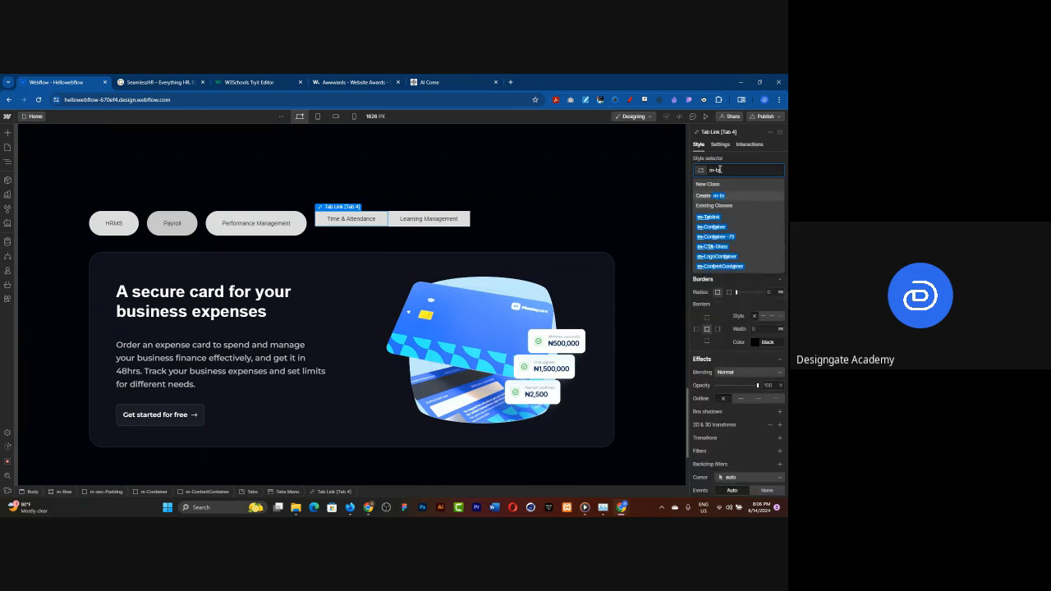
click(708, 217)
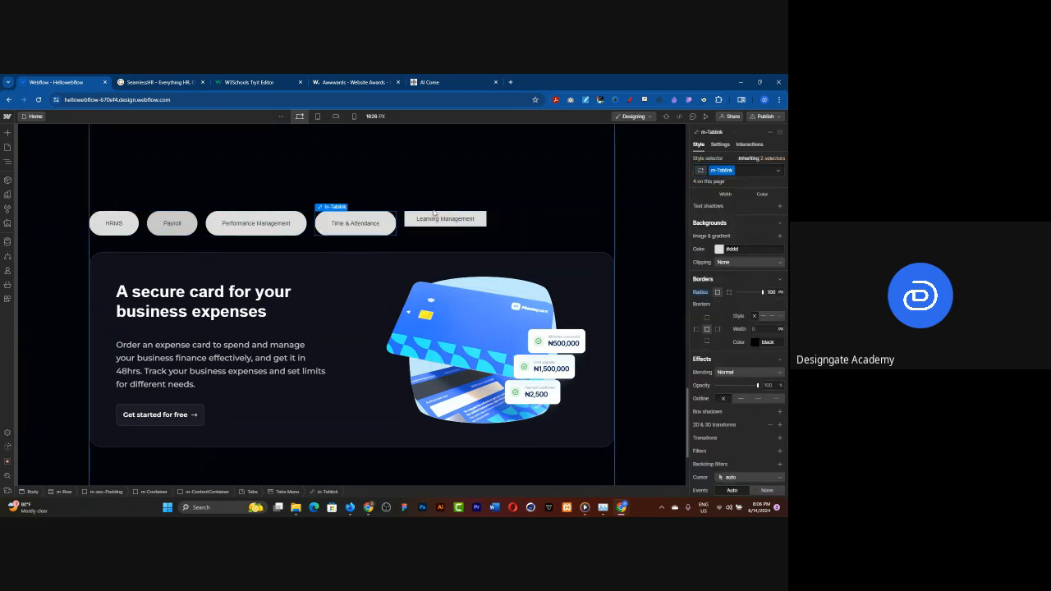
Apply the existing m-Tablink class to the Learning Management tab link
click(433, 215)
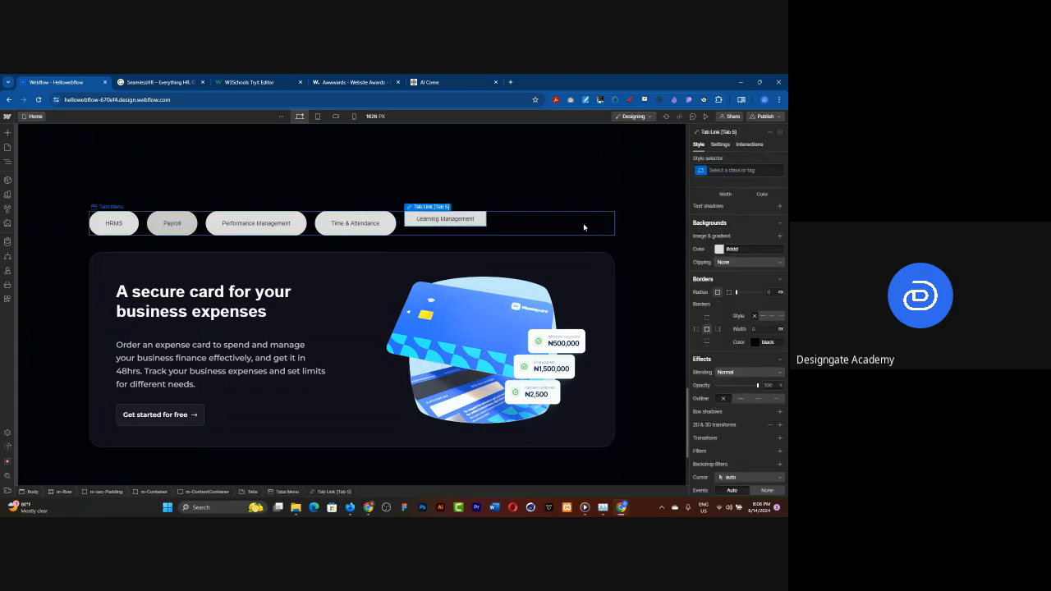
click(712, 170)
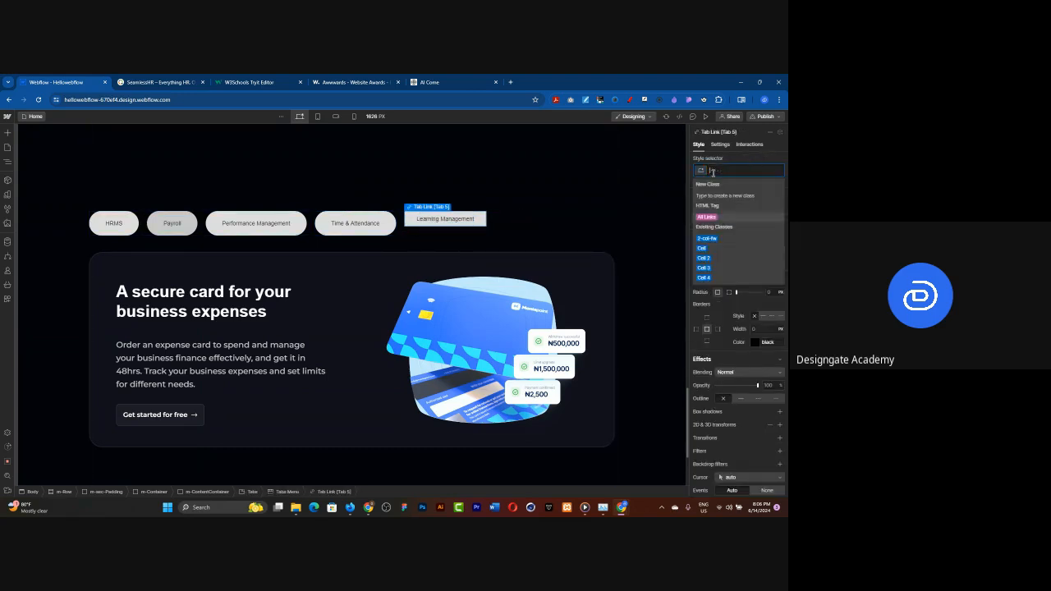
text(m-ta)
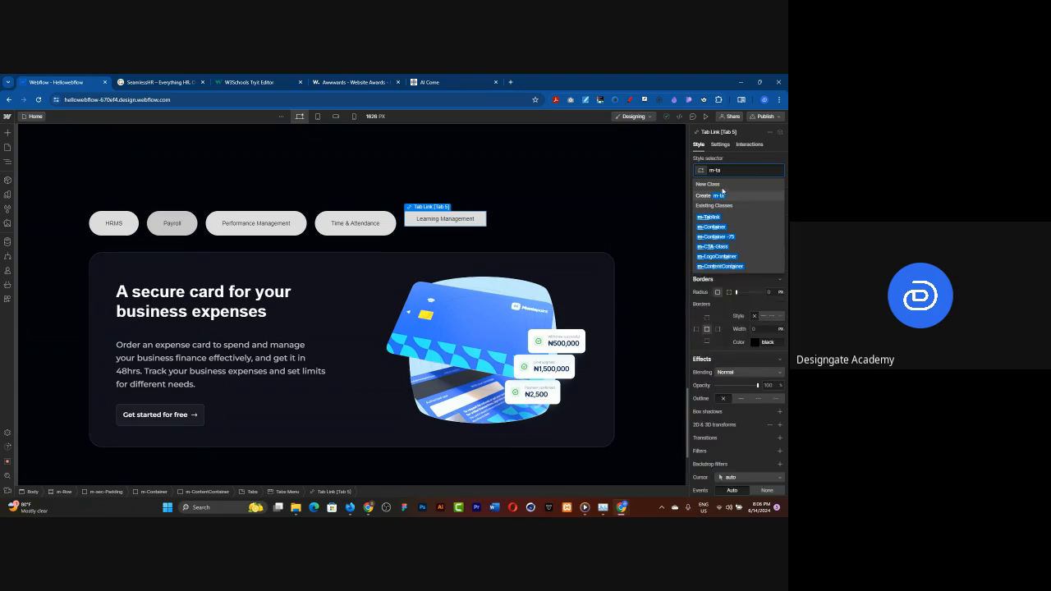
click(710, 217)
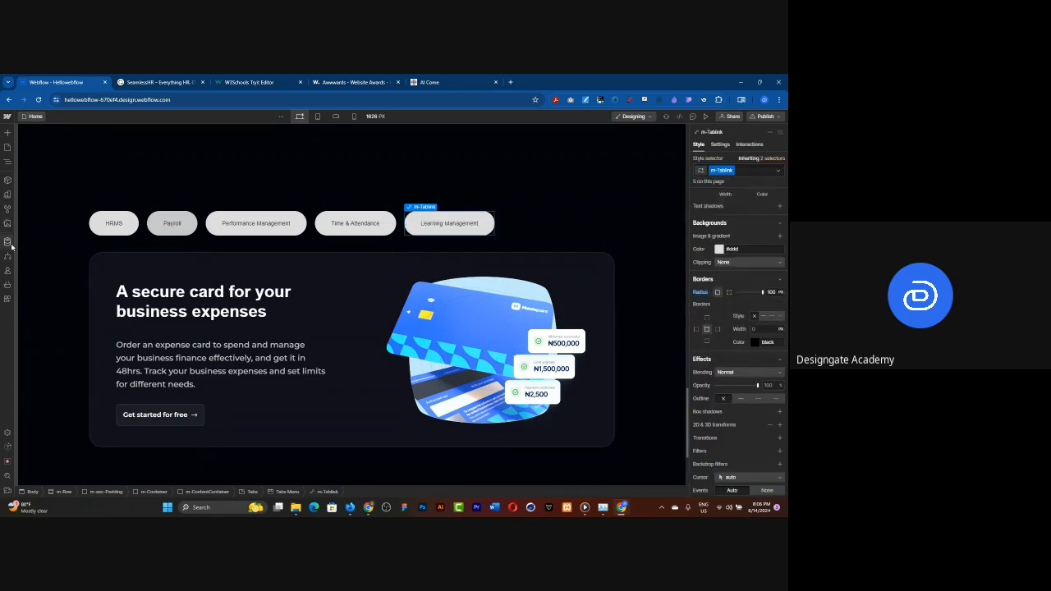
Set the Tabs Menu to a flex layout with horizontal Space between and vertical Center alignment
click(4, 161)
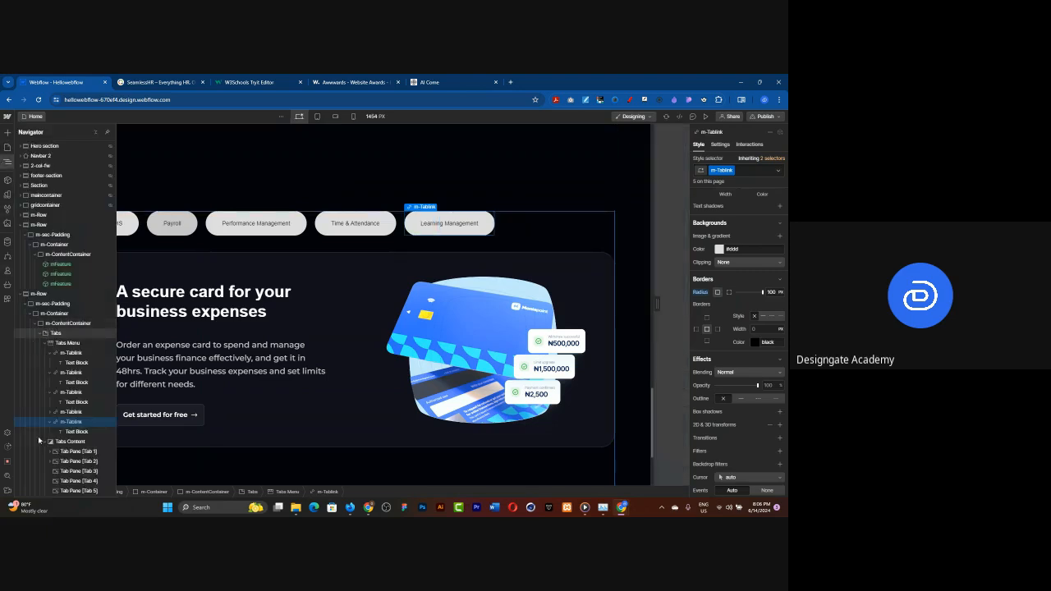
click(63, 344)
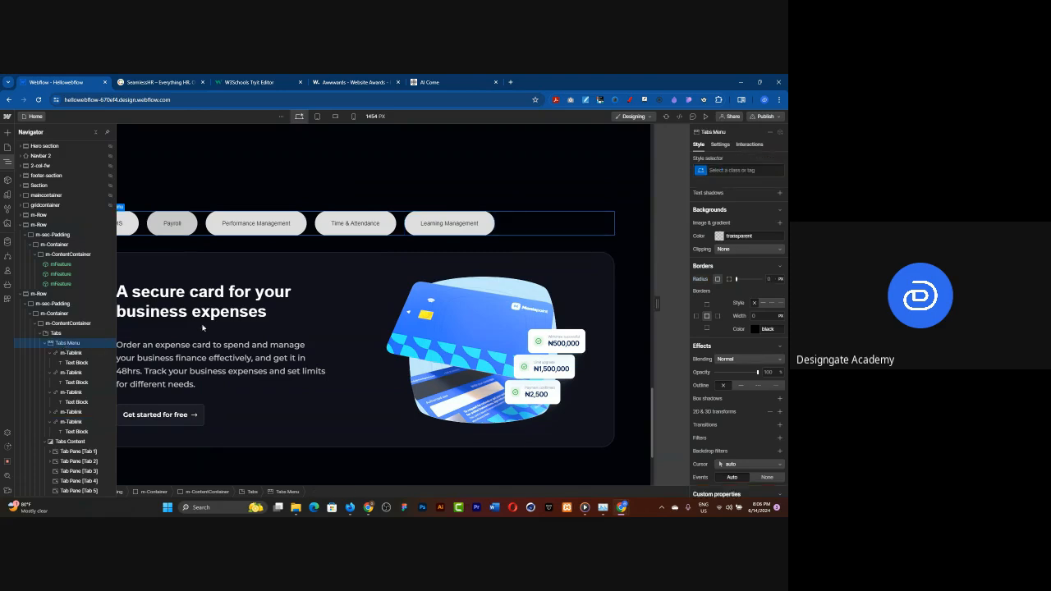
scroll(741, 302, up, 5)
scroll(742, 303, up, 6)
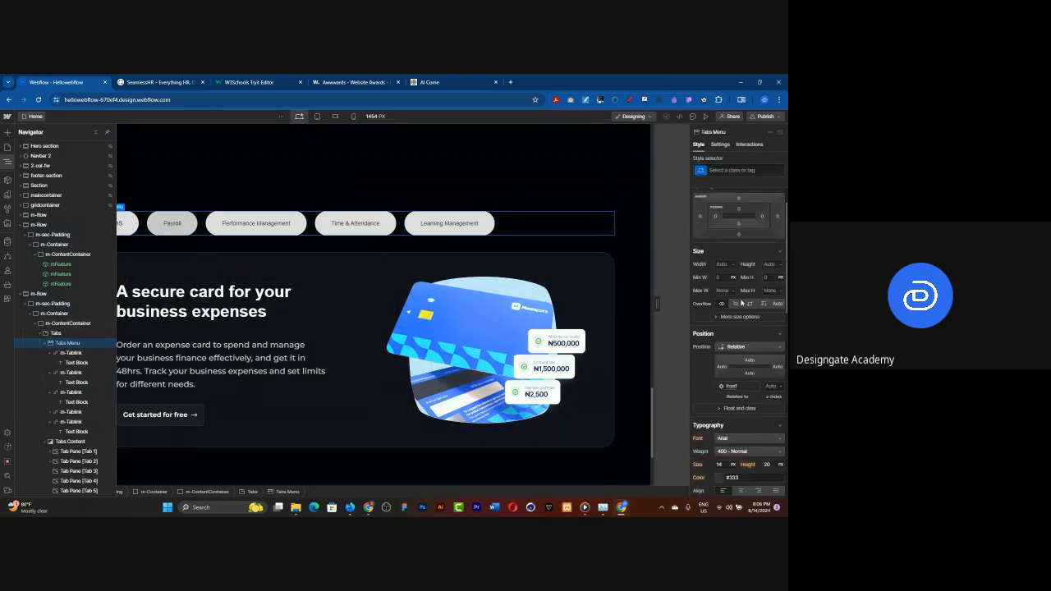
scroll(741, 303, up, 1)
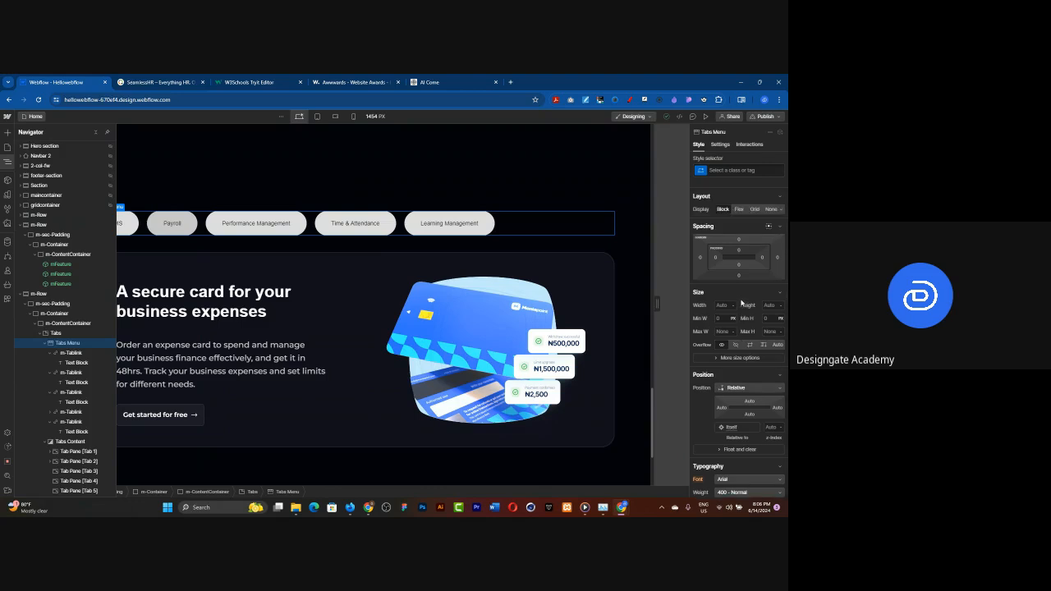
click(738, 209)
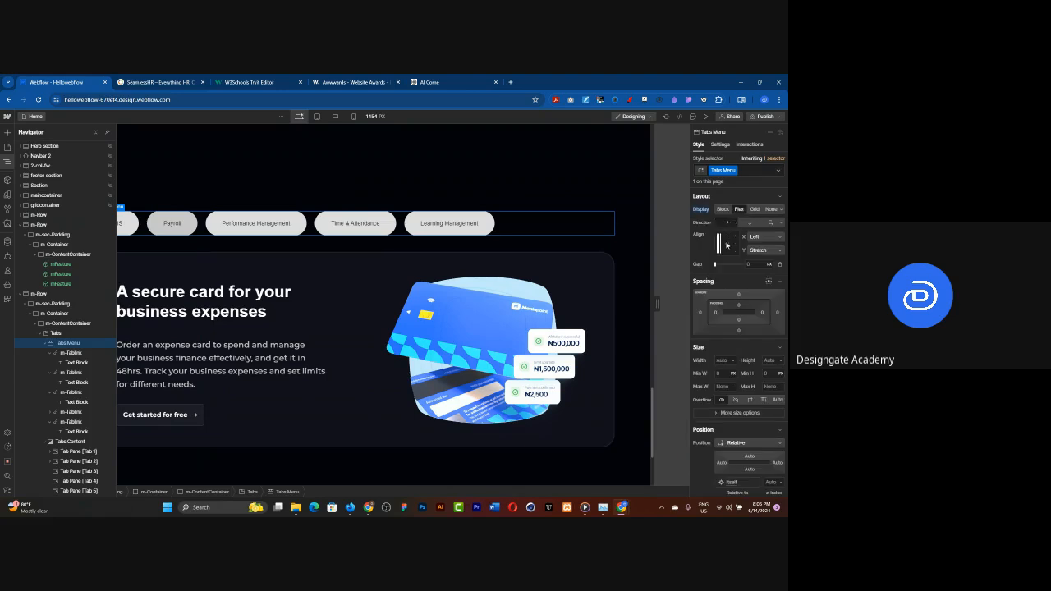
click(726, 245)
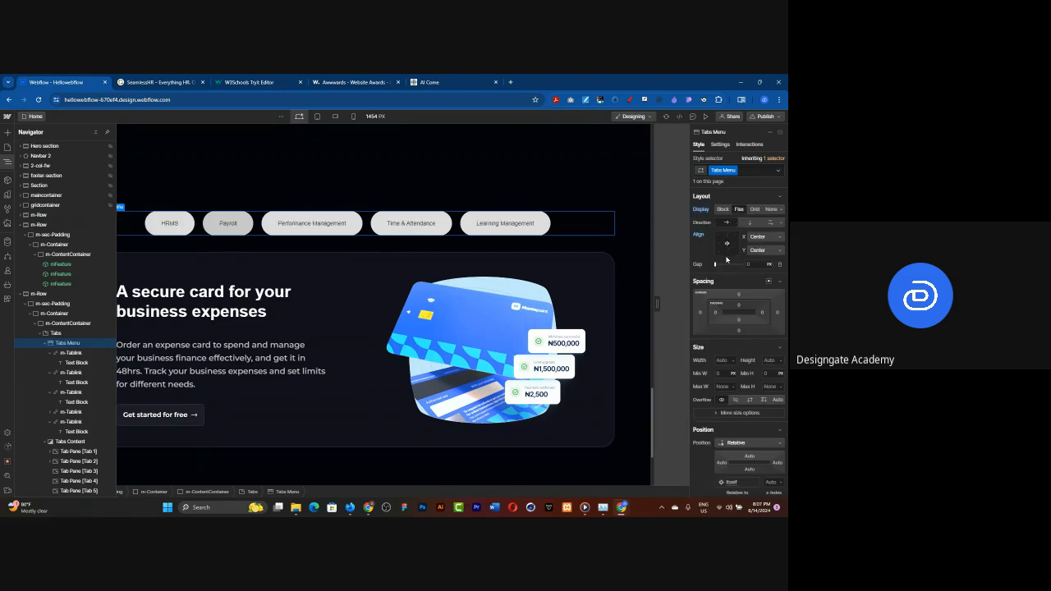
double_click(726, 246)
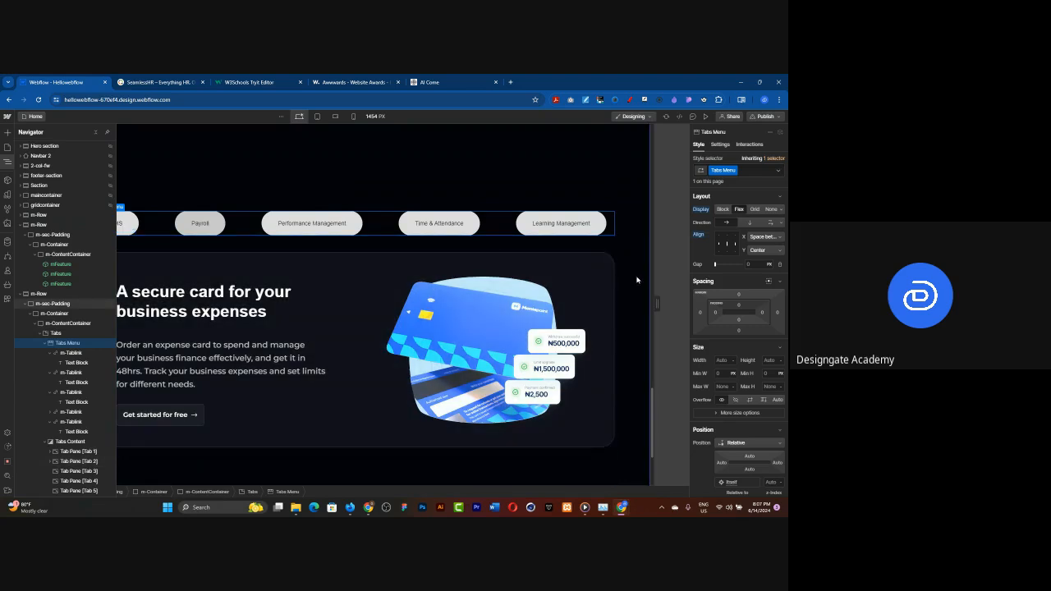
Set the flex child sizing of the m-Tablink class to grow so the tab links share the menu width
click(636, 280)
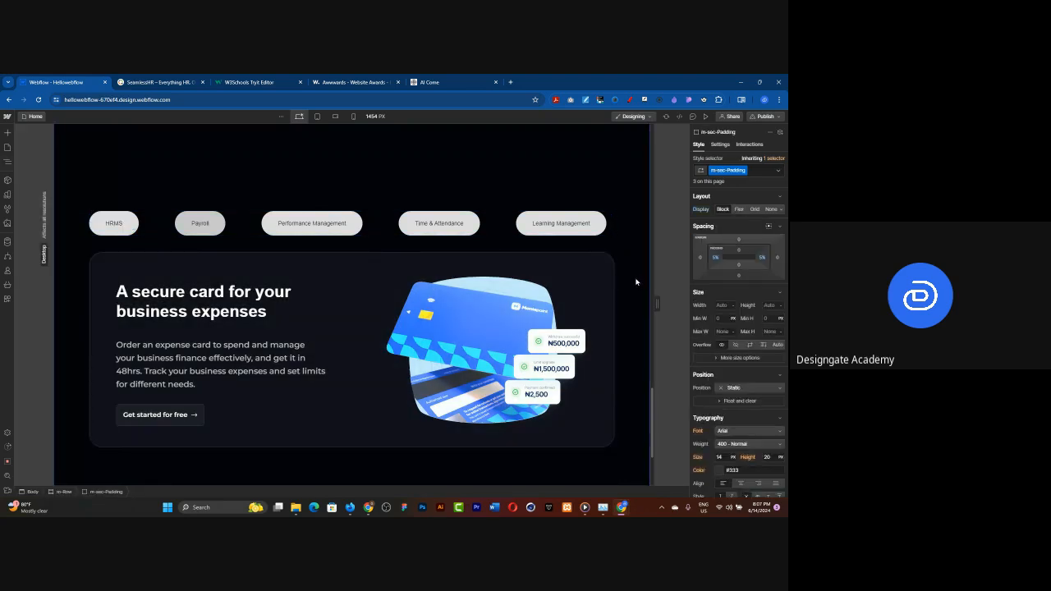
click(132, 228)
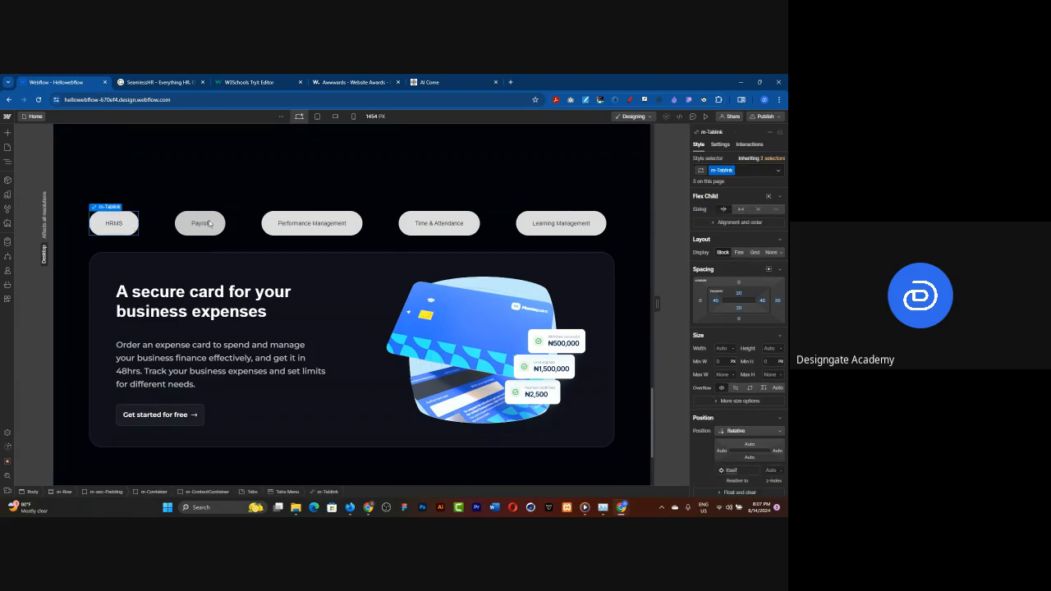
click(264, 222)
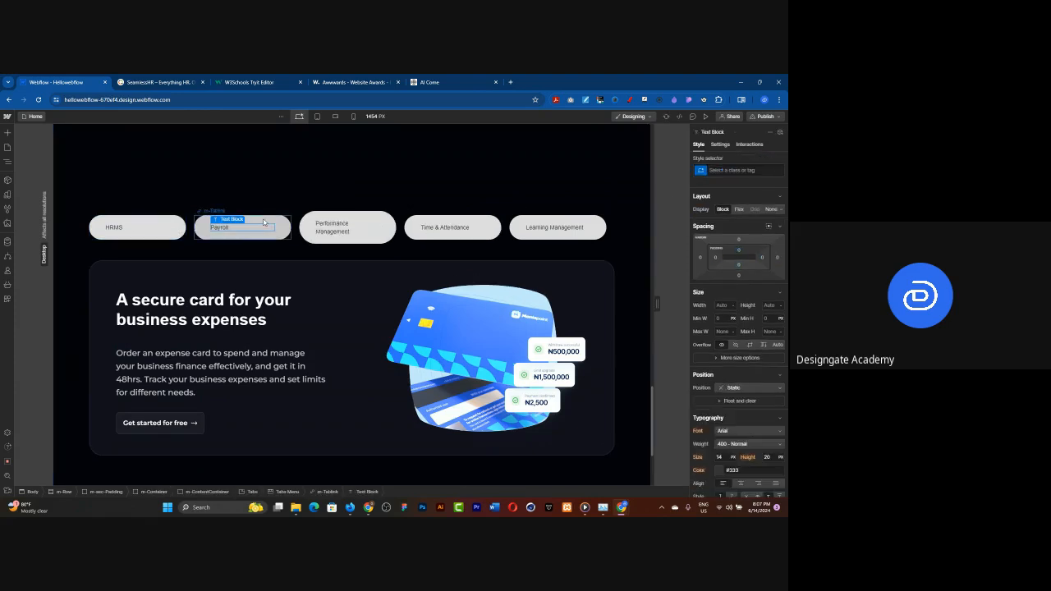
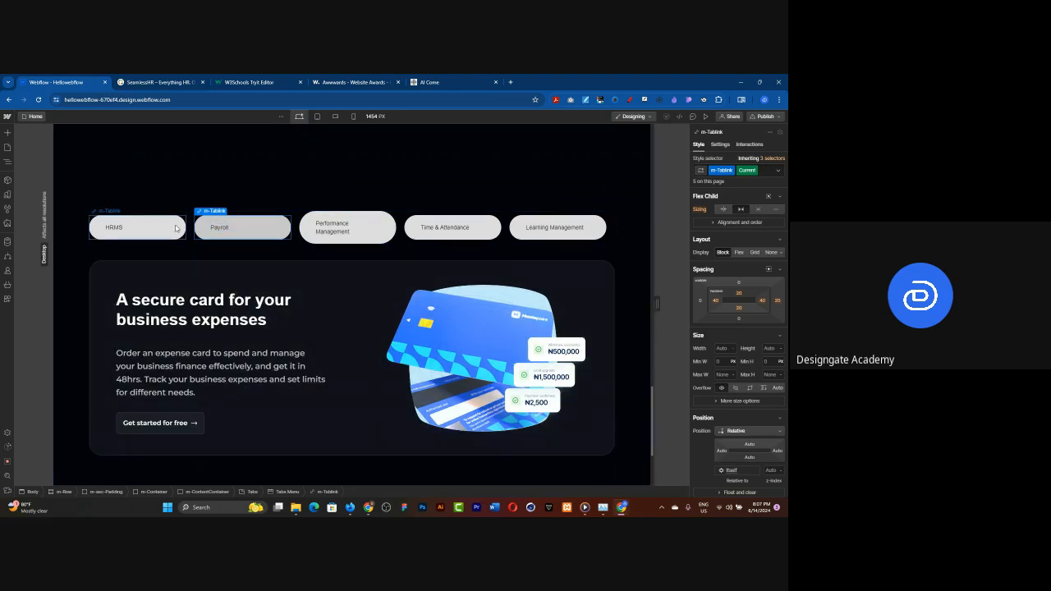
Set the m-Tablink class's left and right padding to 20 px and centre its text
click(175, 228)
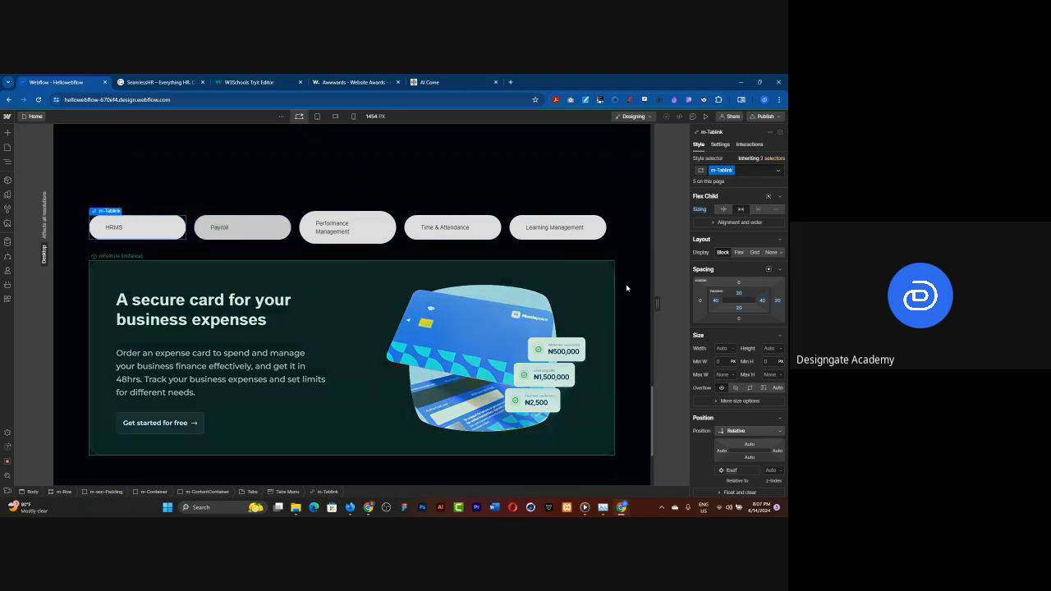
click(713, 301)
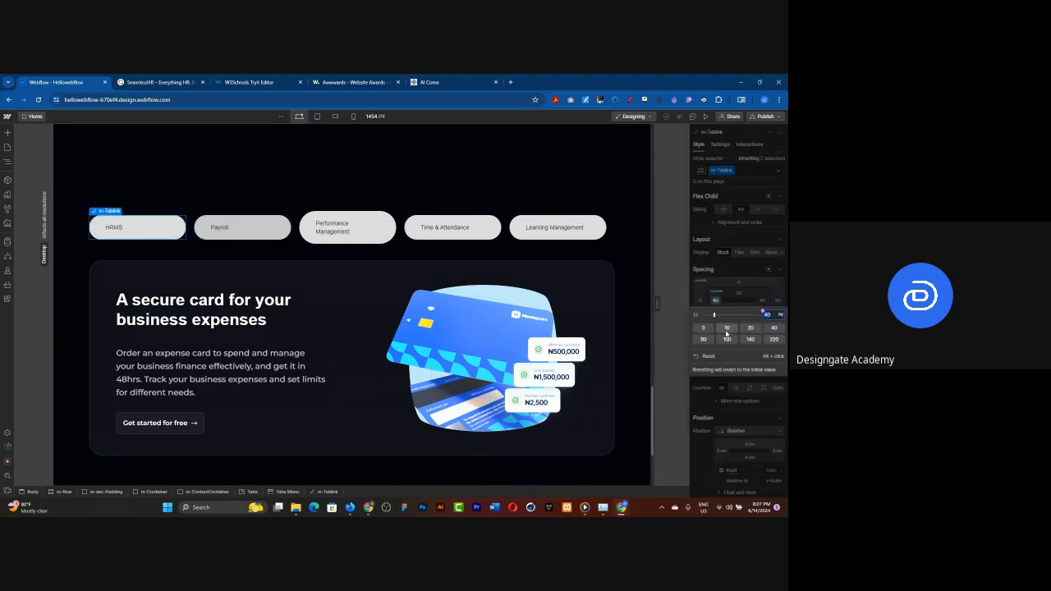
click(750, 329)
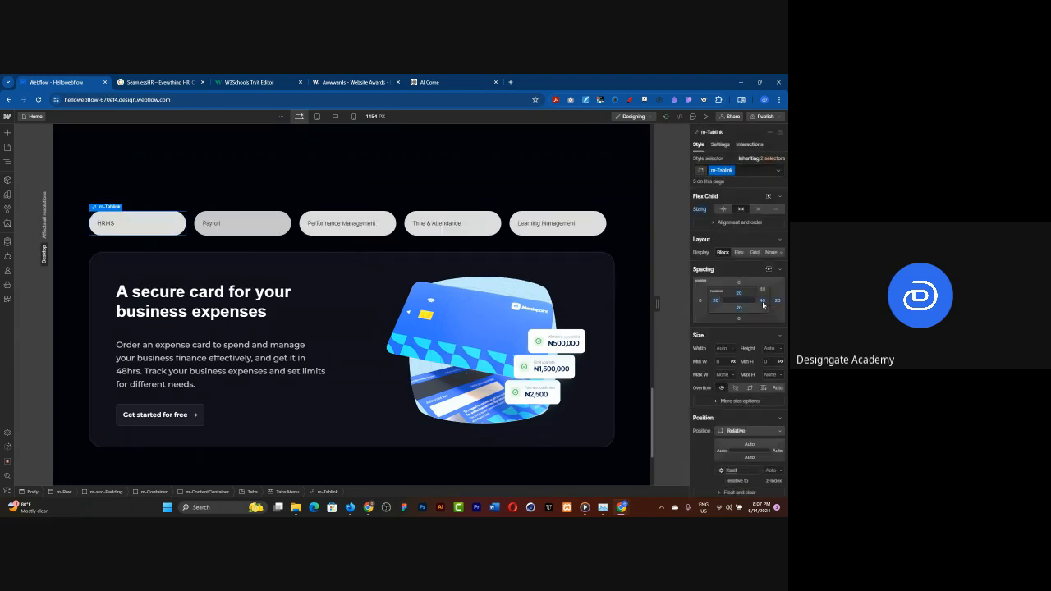
click(762, 301)
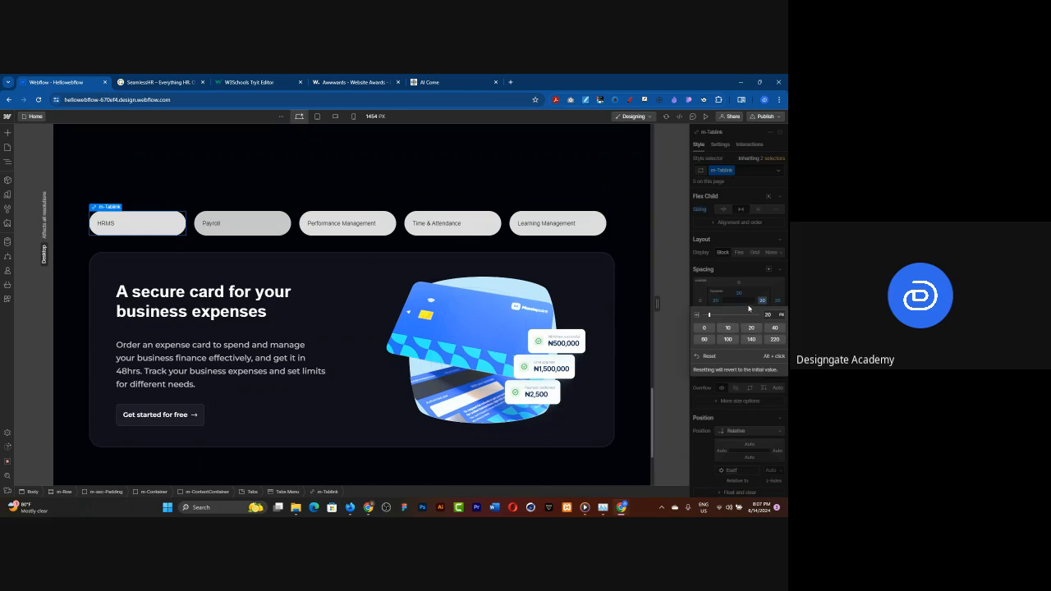
scroll(748, 325, down, 5)
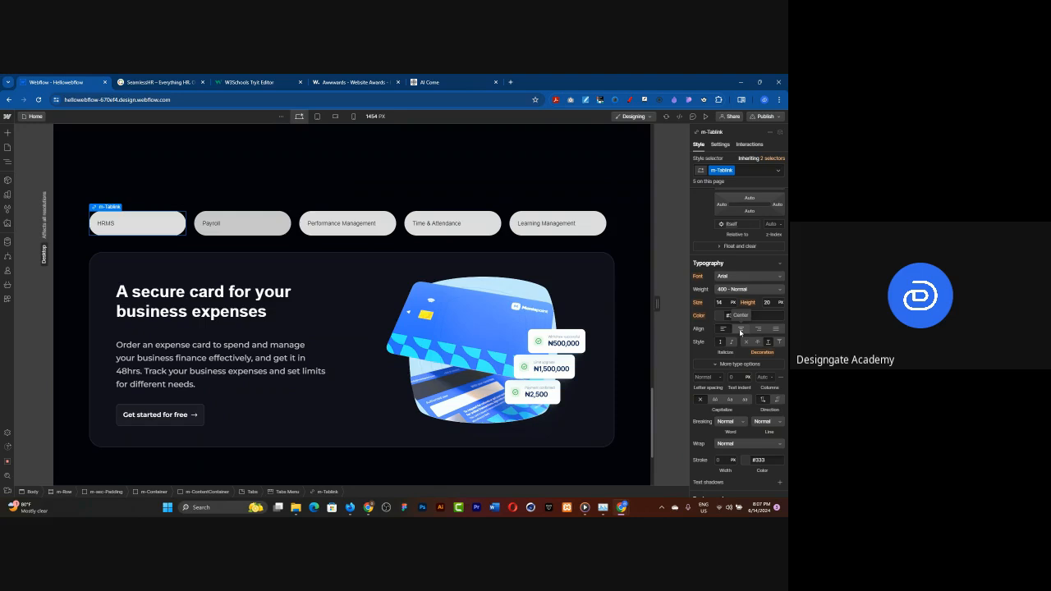
click(740, 332)
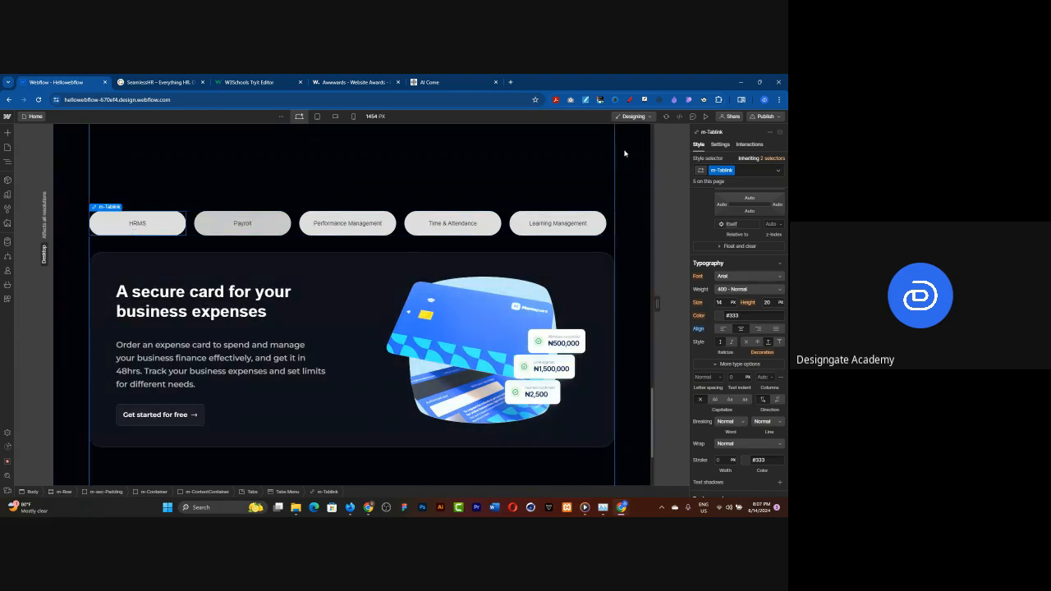
Turn on page preview, then switch to the SeamlessHR site and go through its product tabs from HRMS to Learning Management
click(704, 117)
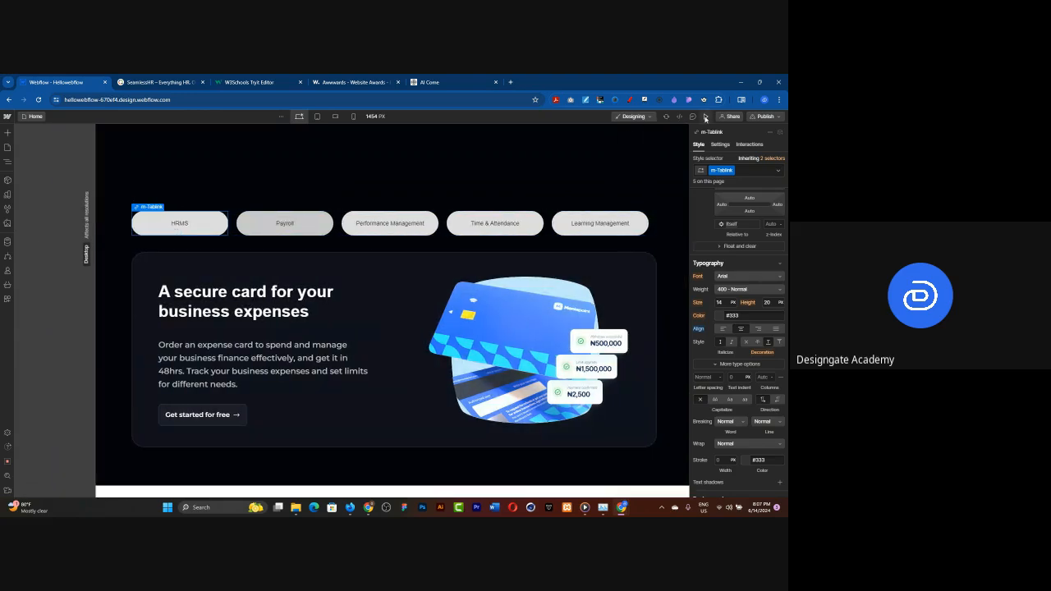
click(161, 82)
click(187, 263)
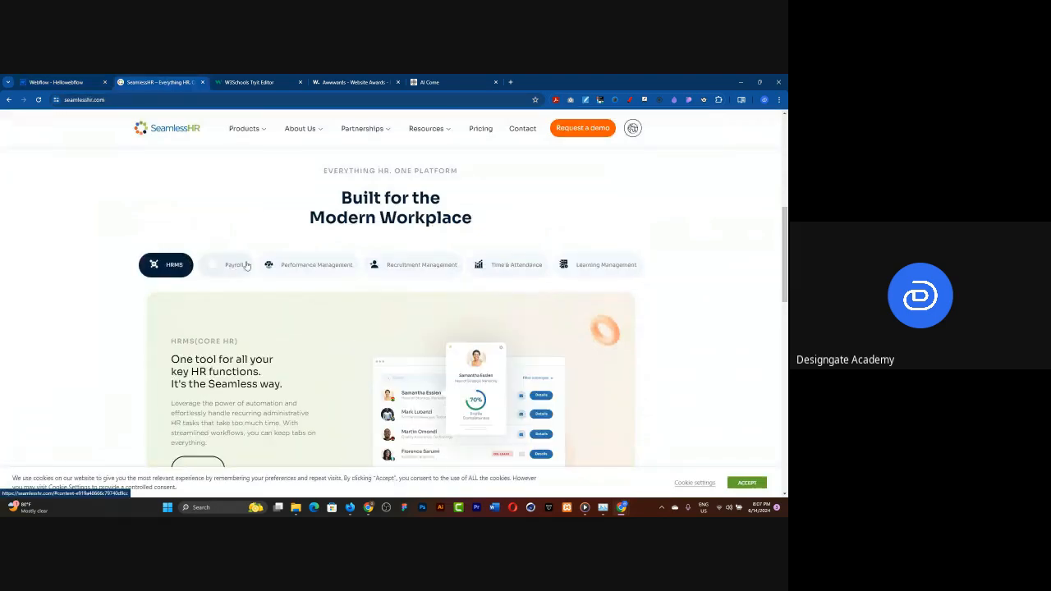
click(247, 266)
click(296, 262)
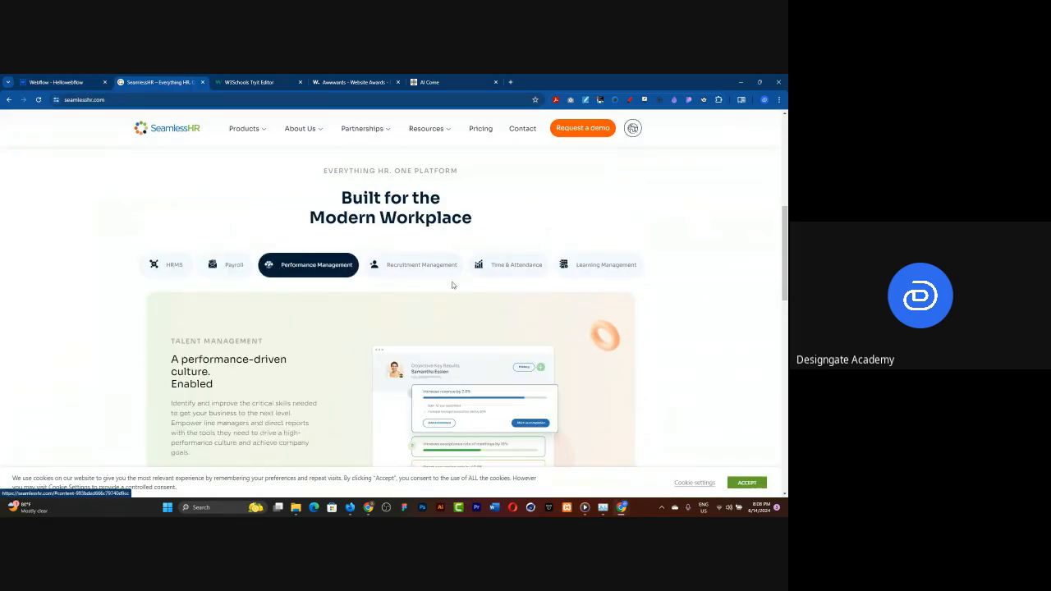
click(418, 264)
click(496, 265)
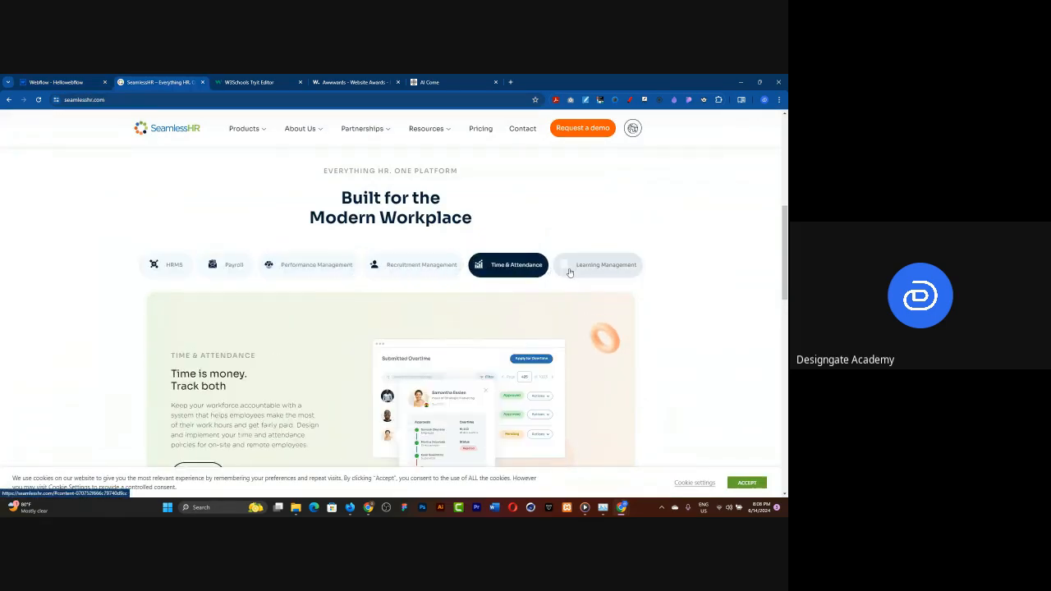
click(569, 271)
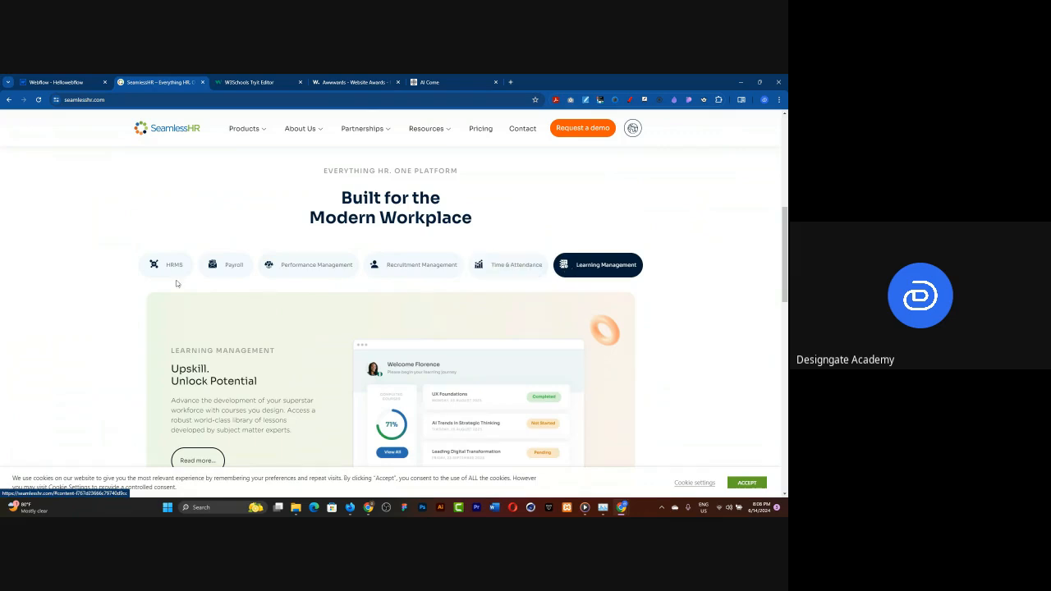
Return to the Webflow preview and test the tabs by opening Performance Management
click(71, 83)
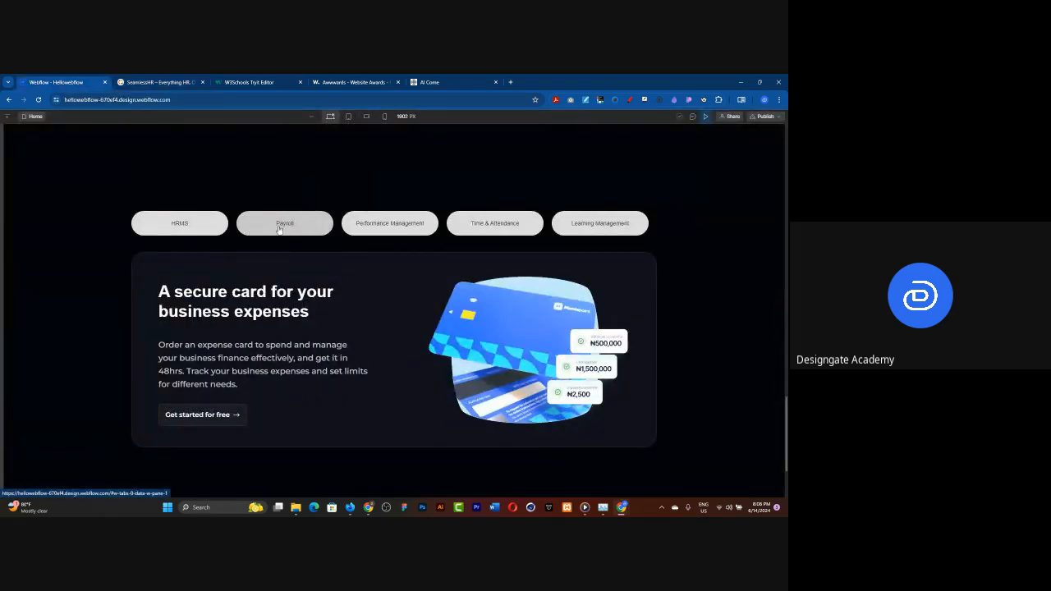
click(397, 223)
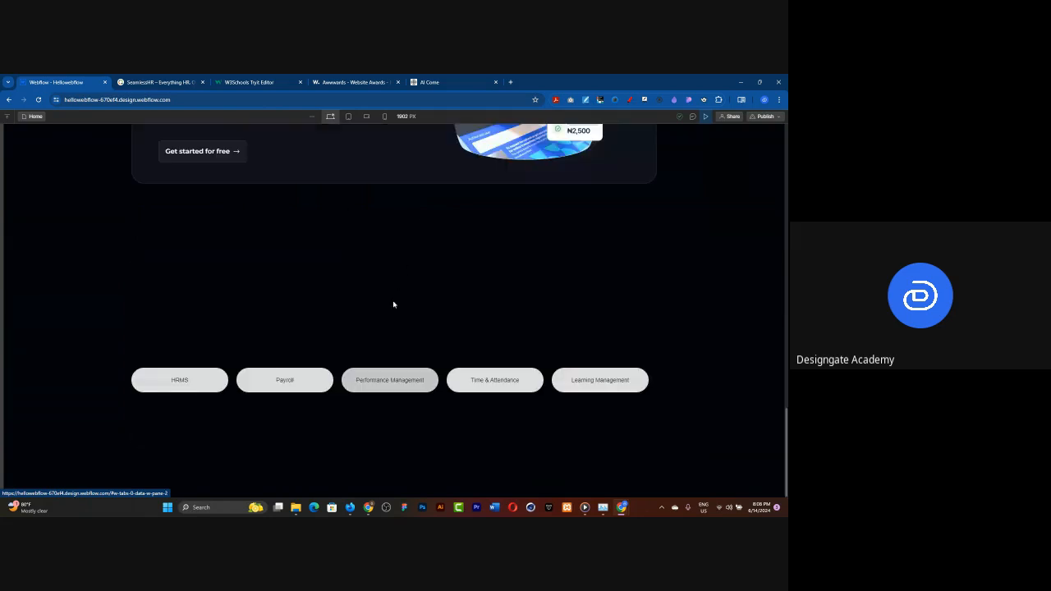
Test the pill tabs in the preview by switching among Time & Attendance, Payroll, HRMS and Performance Management, and exit the preview
click(485, 383)
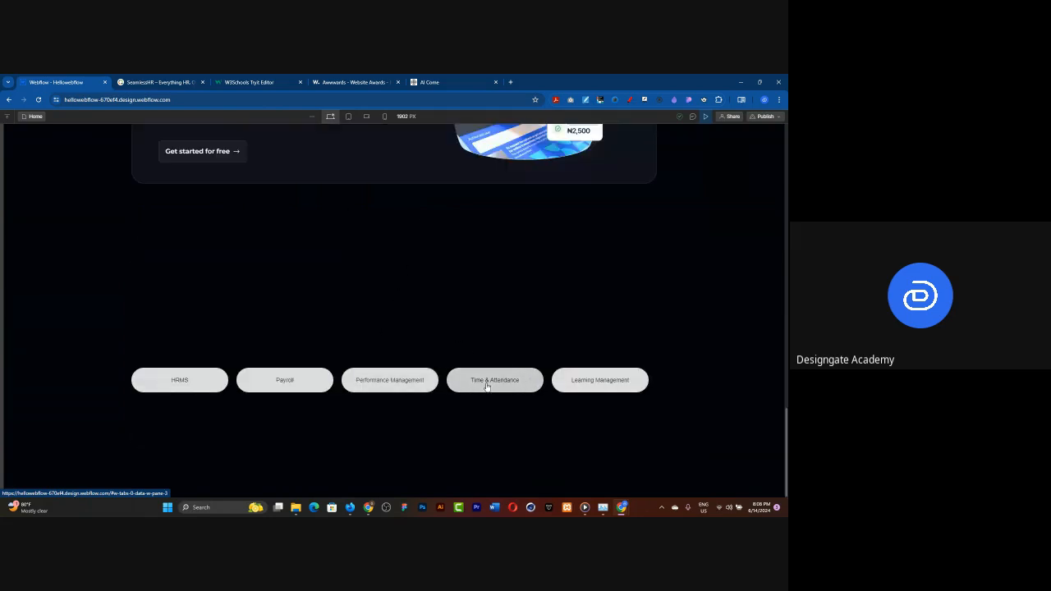
click(293, 382)
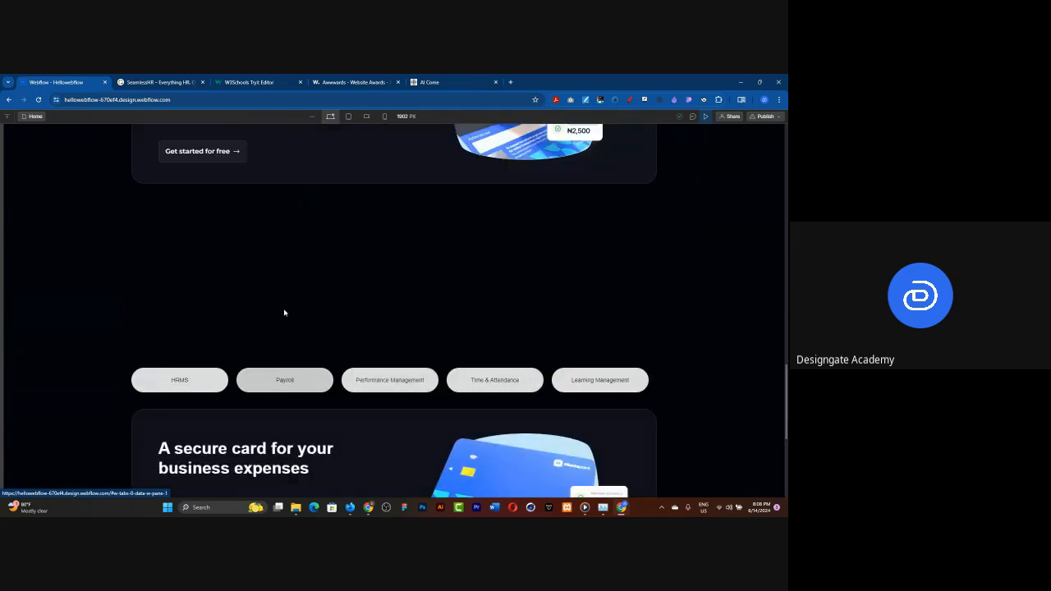
scroll(183, 338, down, 1)
click(182, 337)
scroll(225, 278, down, 2)
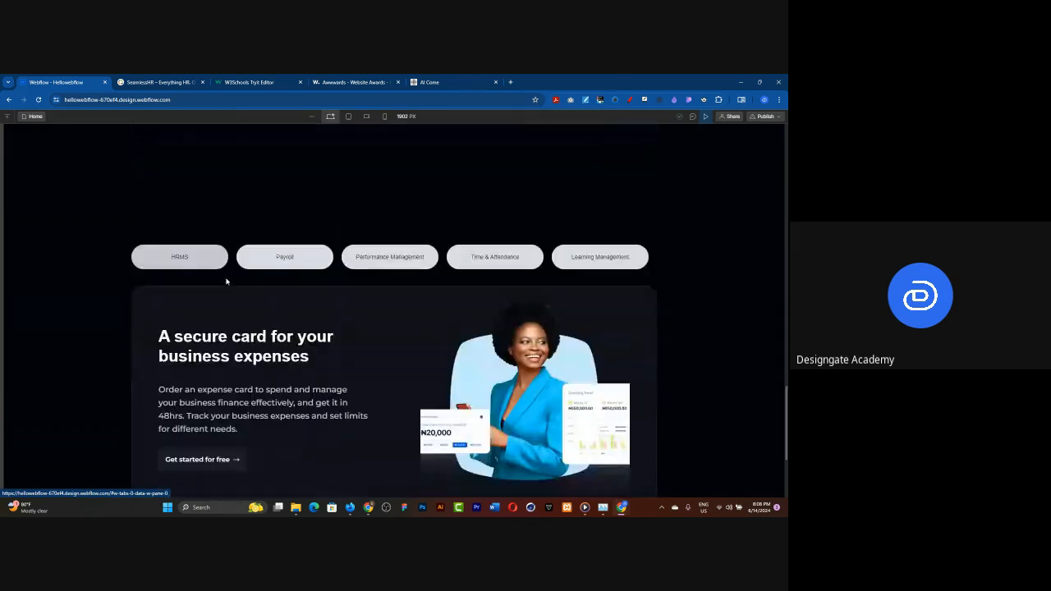
click(292, 177)
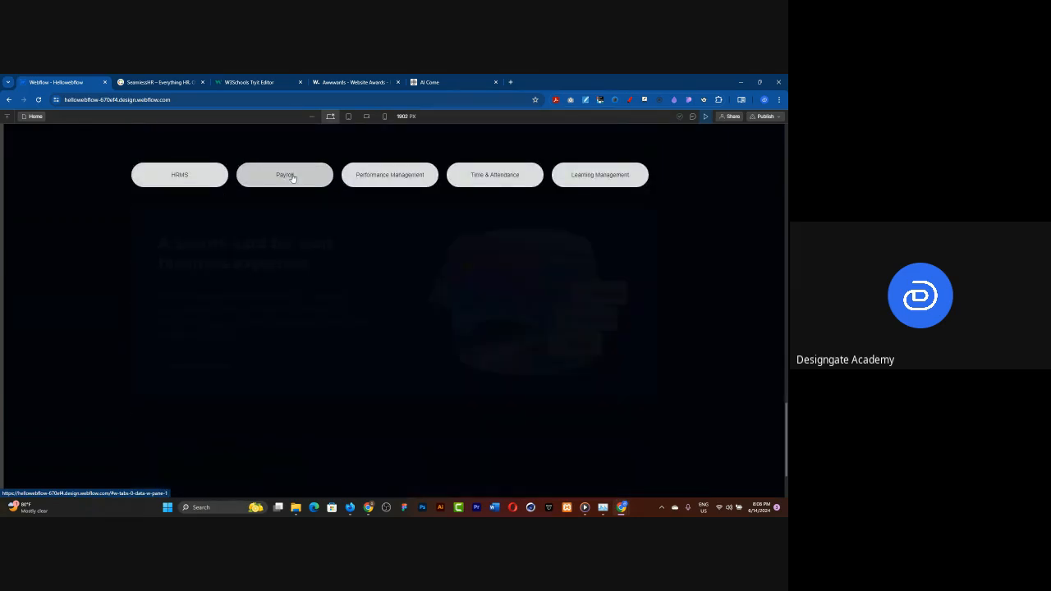
click(409, 175)
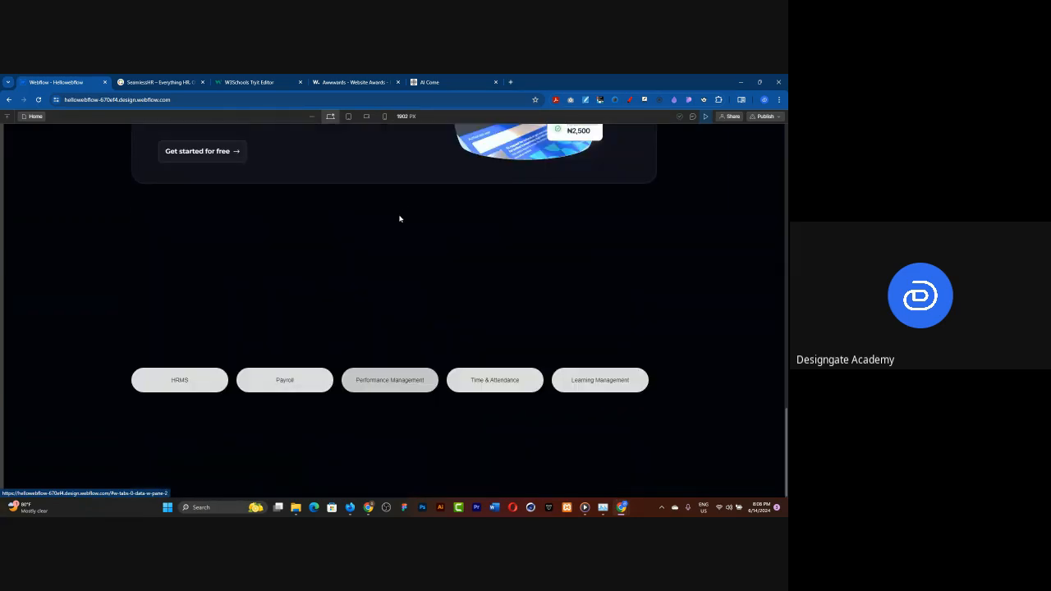
click(148, 386)
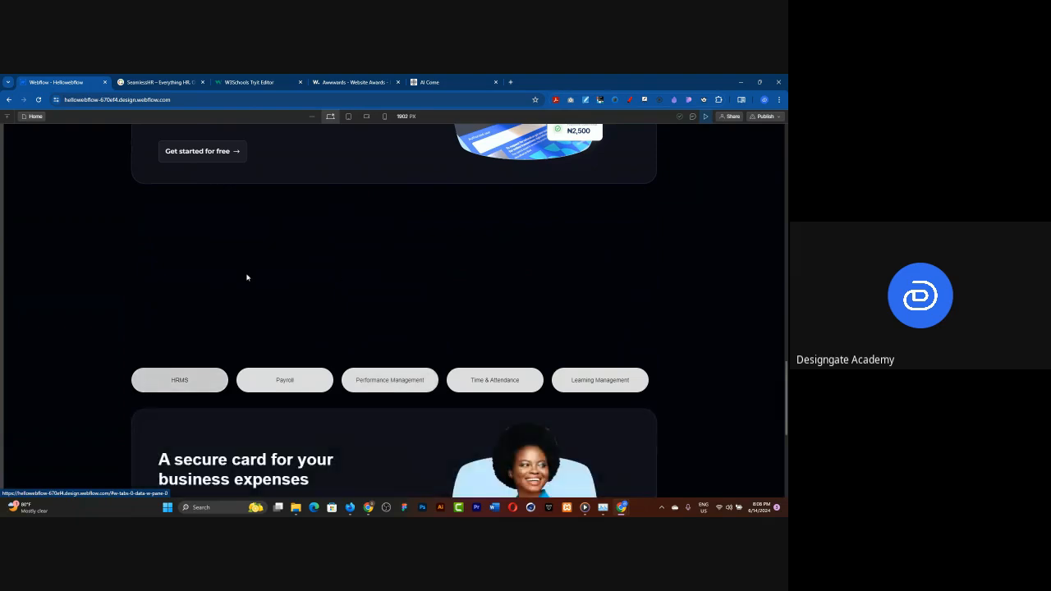
scroll(246, 277, down, 3)
scroll(260, 293, up, 1)
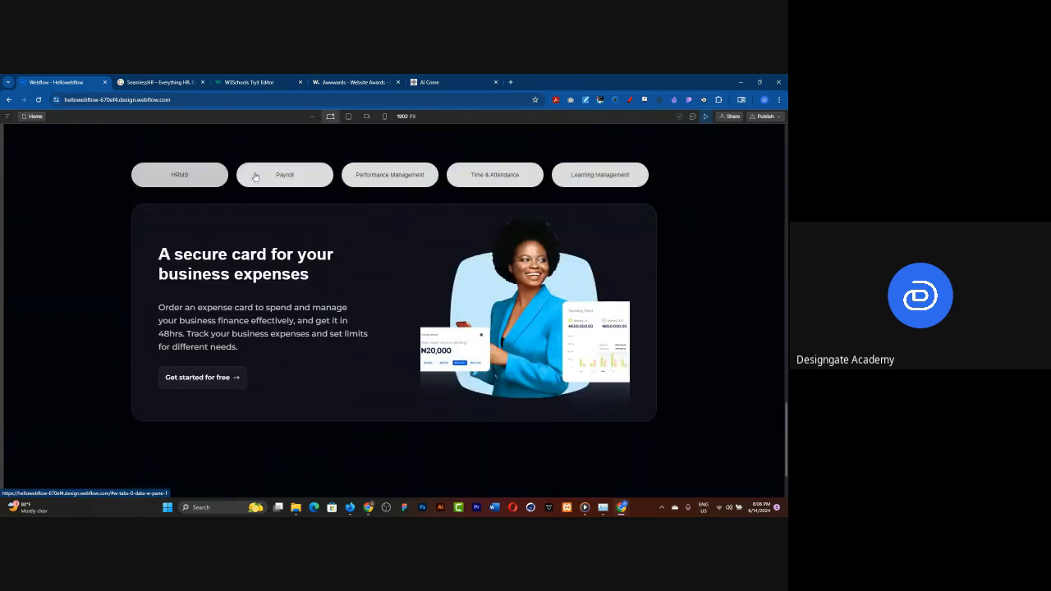
click(704, 116)
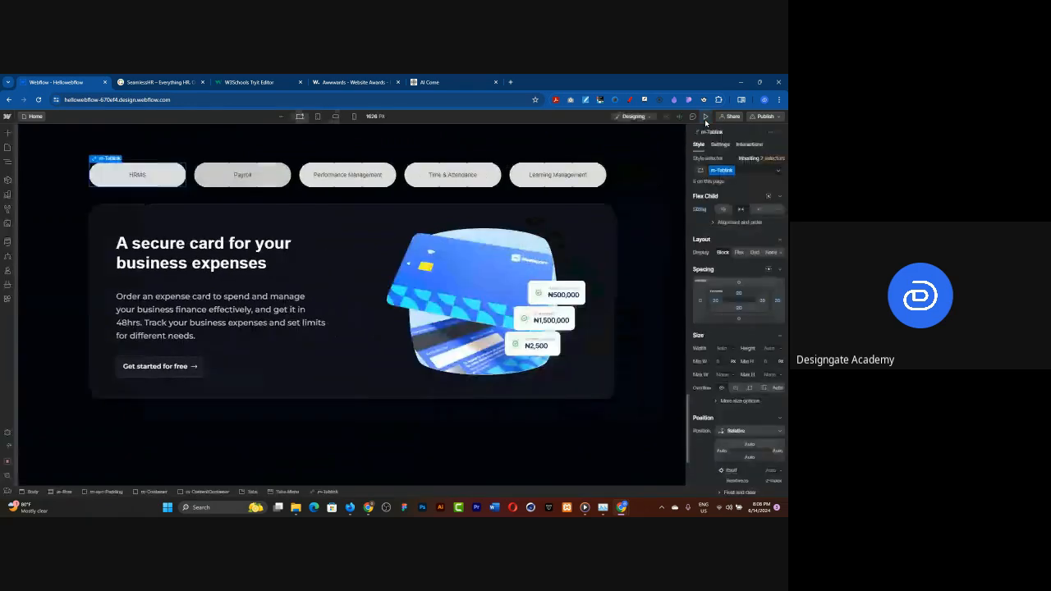
Copy the POS machine feature card and paste it into the third tab pane, Performance Management
scroll(379, 296, up, 5)
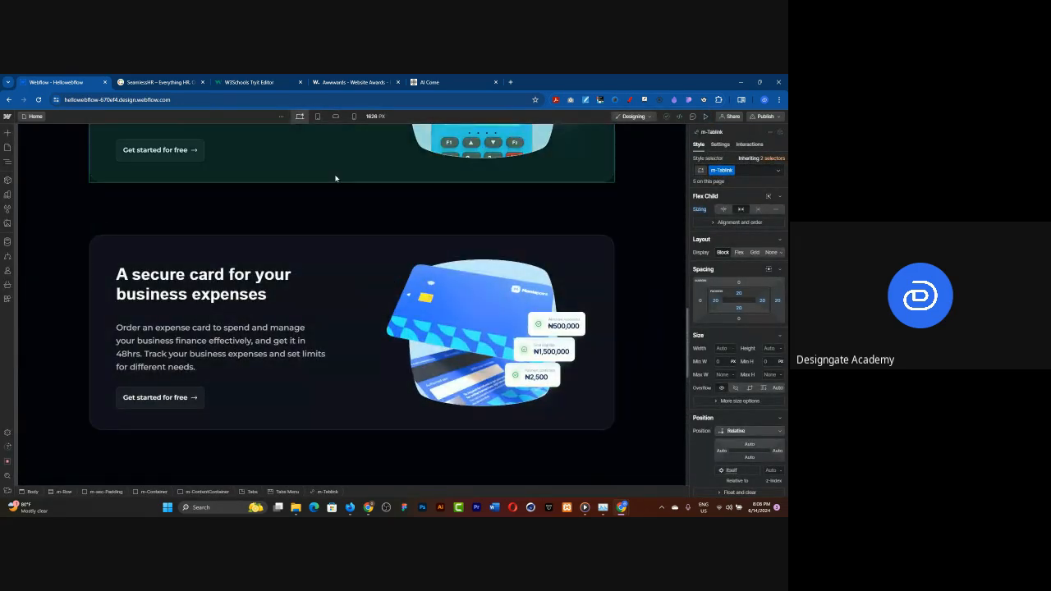
click(335, 178)
key(Delete)
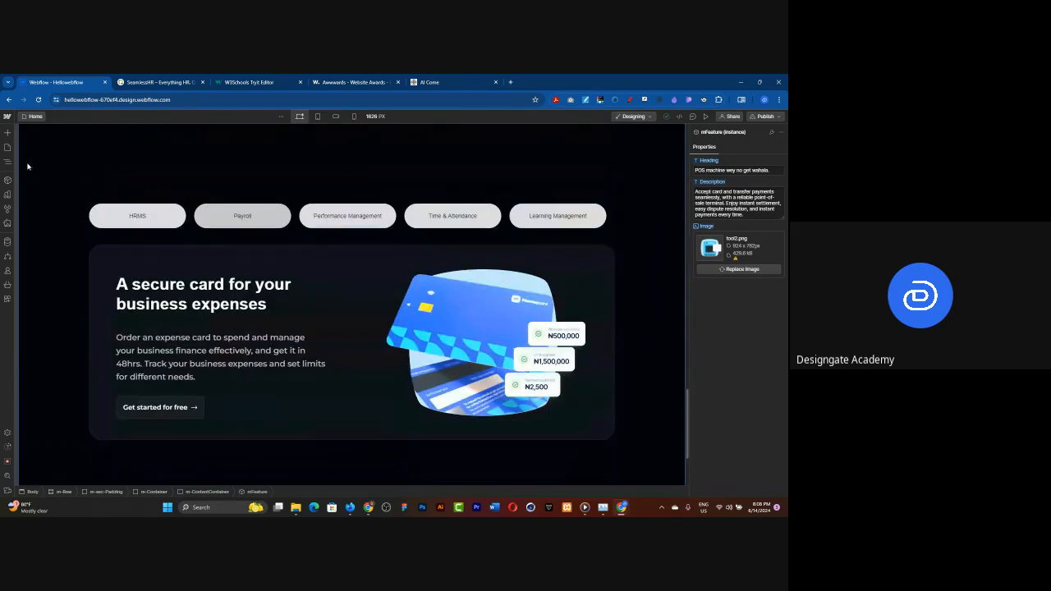
key(z)
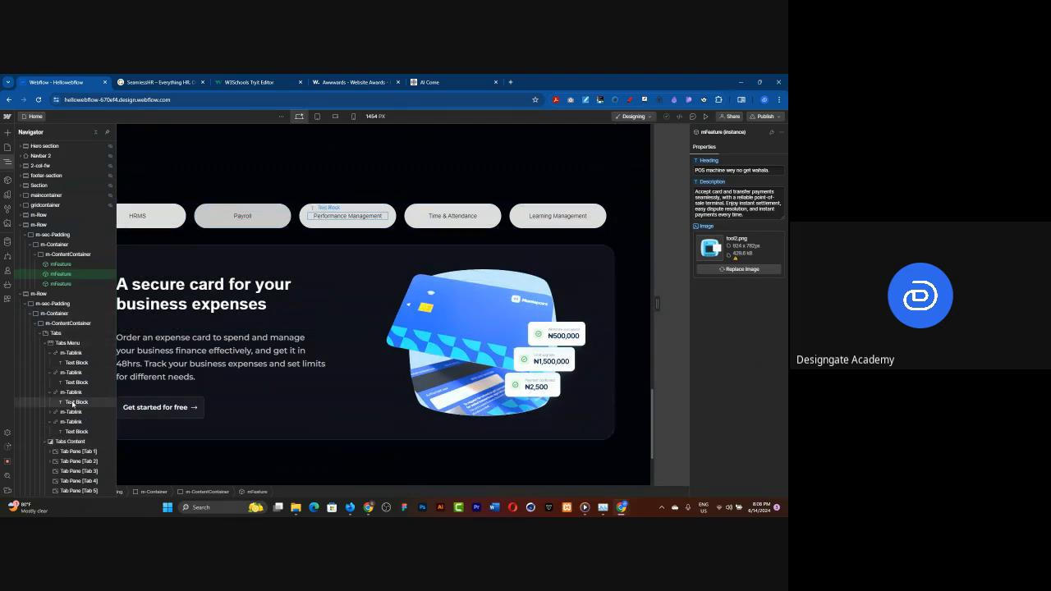
click(82, 471)
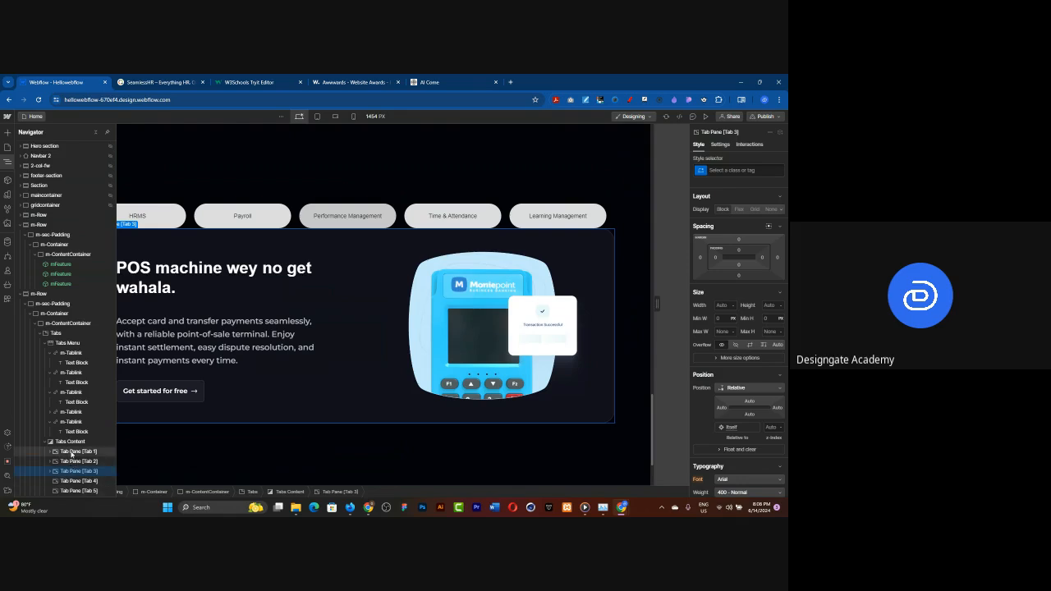
Rename the class of the first tab pane to m-TabContent
click(71, 452)
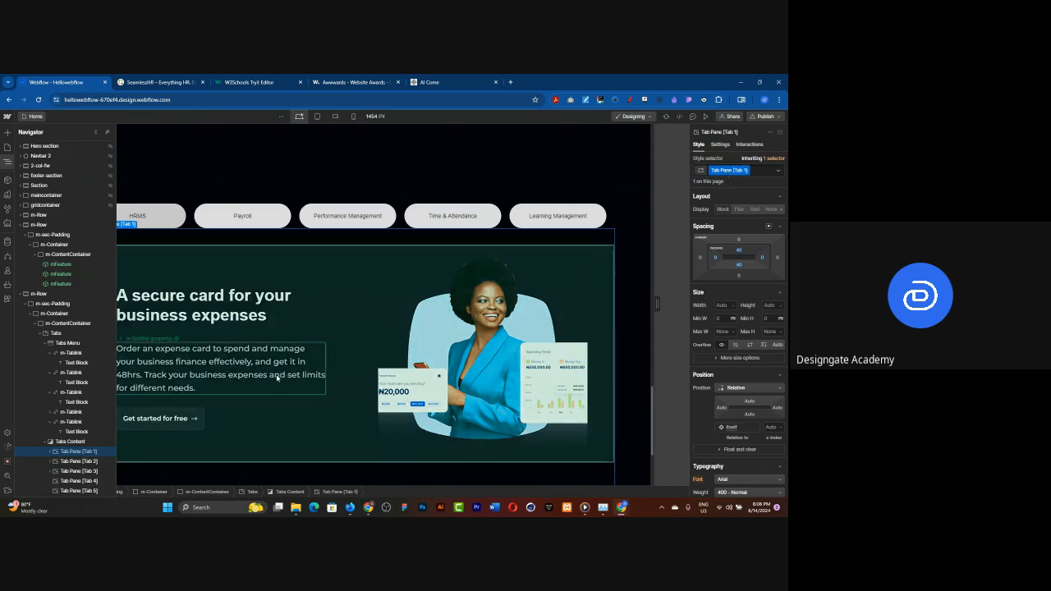
double_click(714, 170)
text(m)
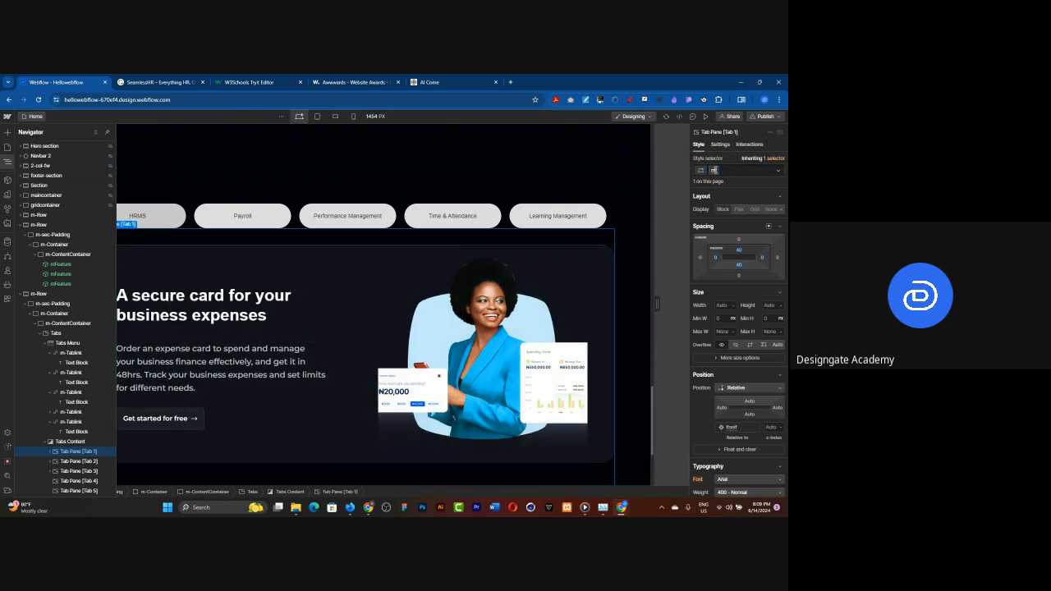
text(-TabContent)
key(Return)
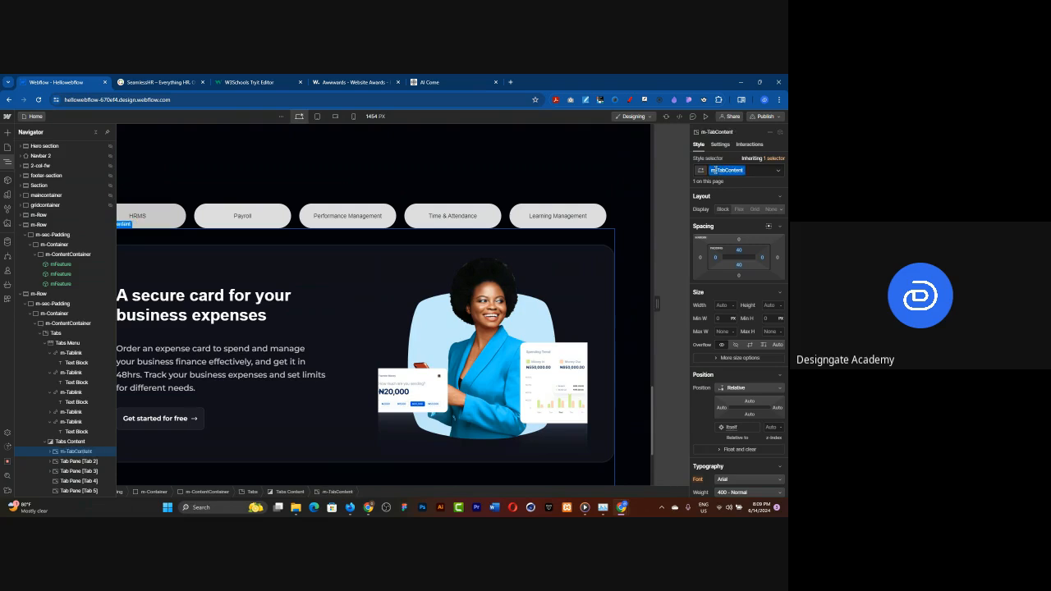
Replace the second tab pane's class with the existing m-TabContent class
click(80, 461)
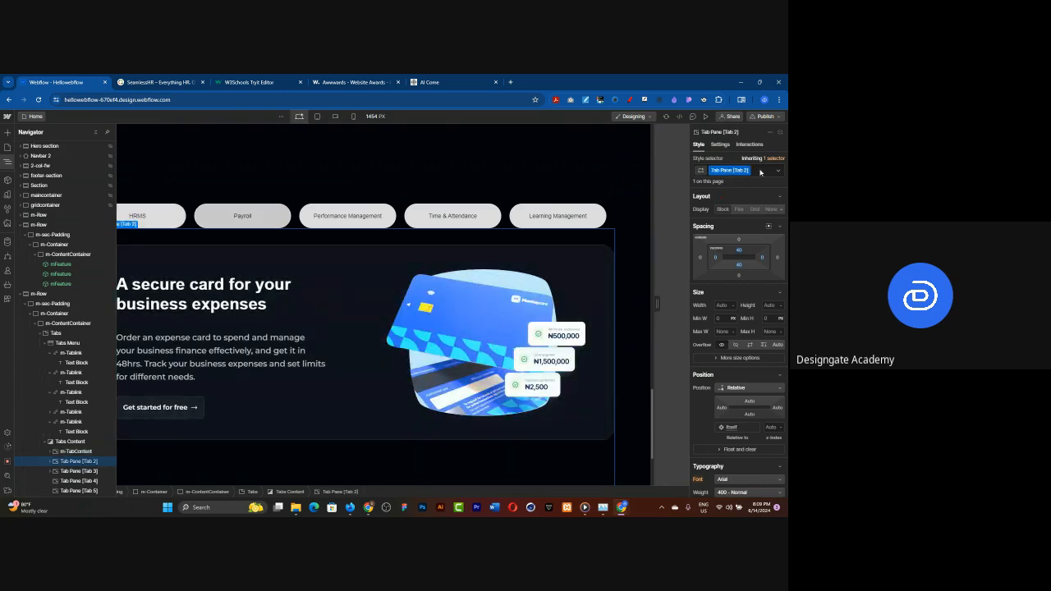
click(760, 171)
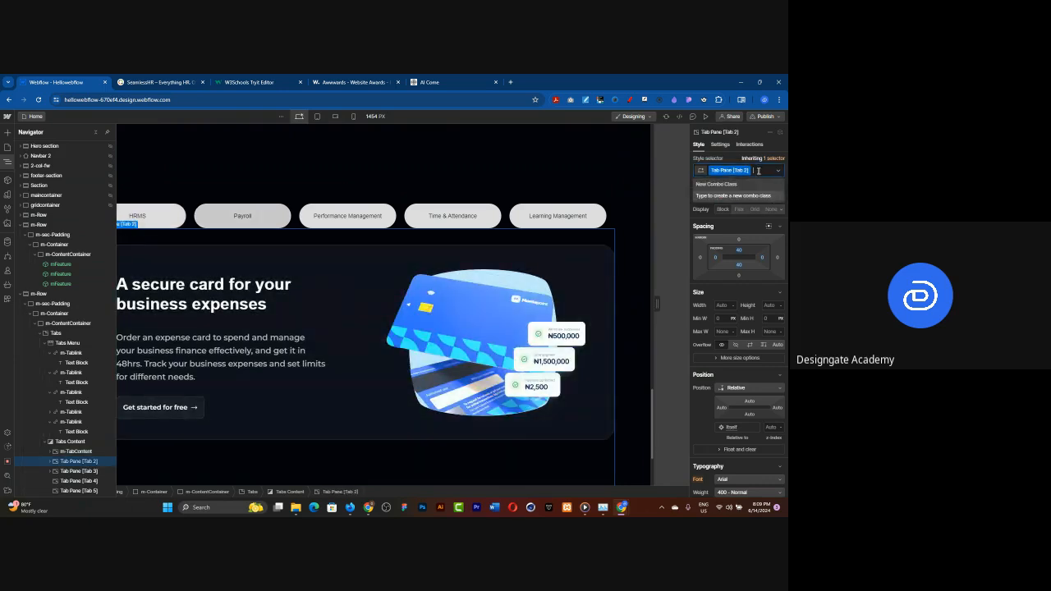
text(m-)
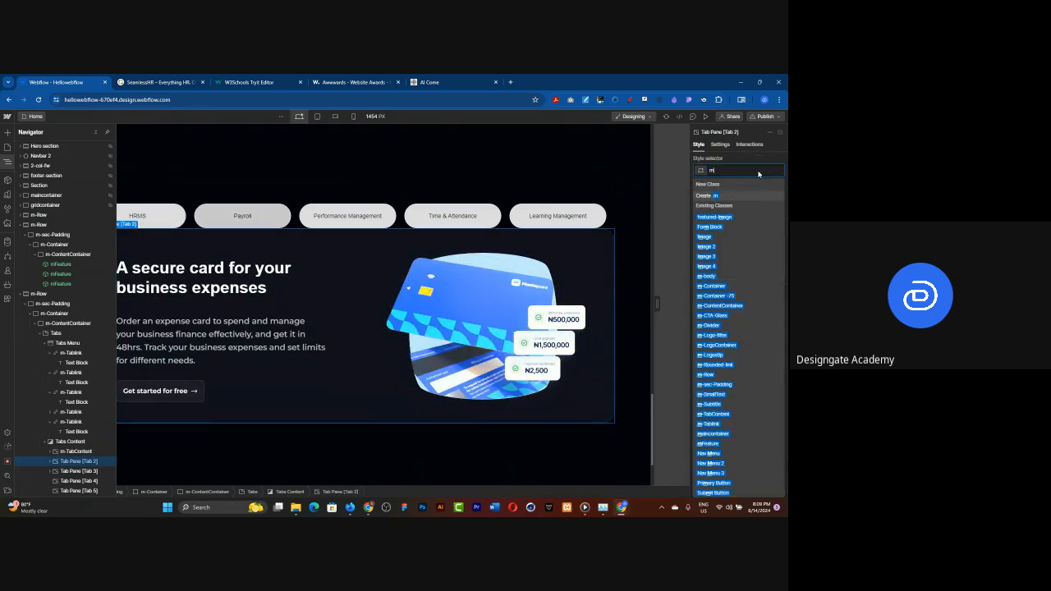
text(ab)
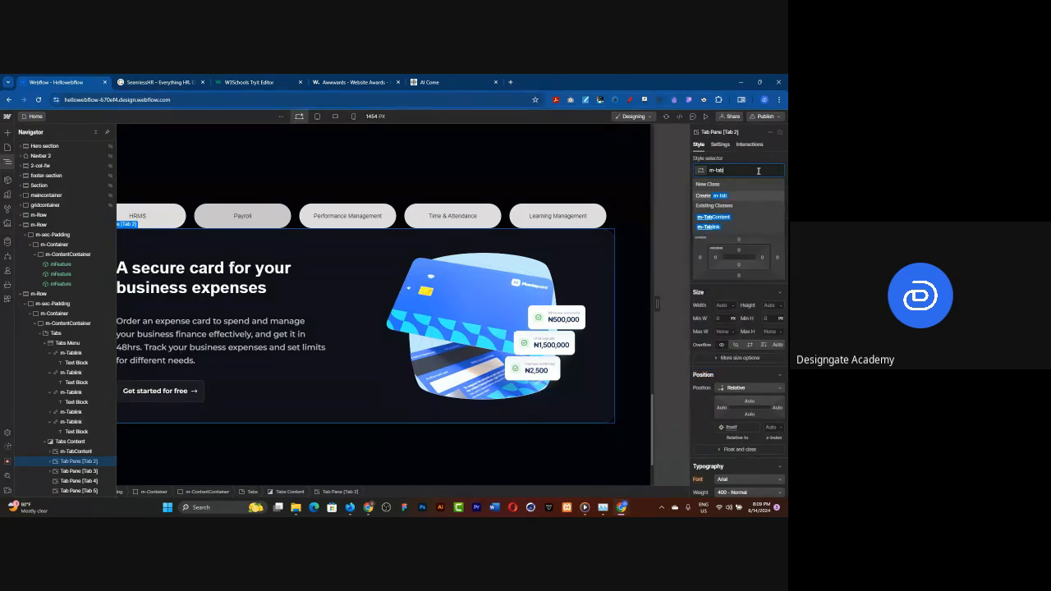
click(718, 220)
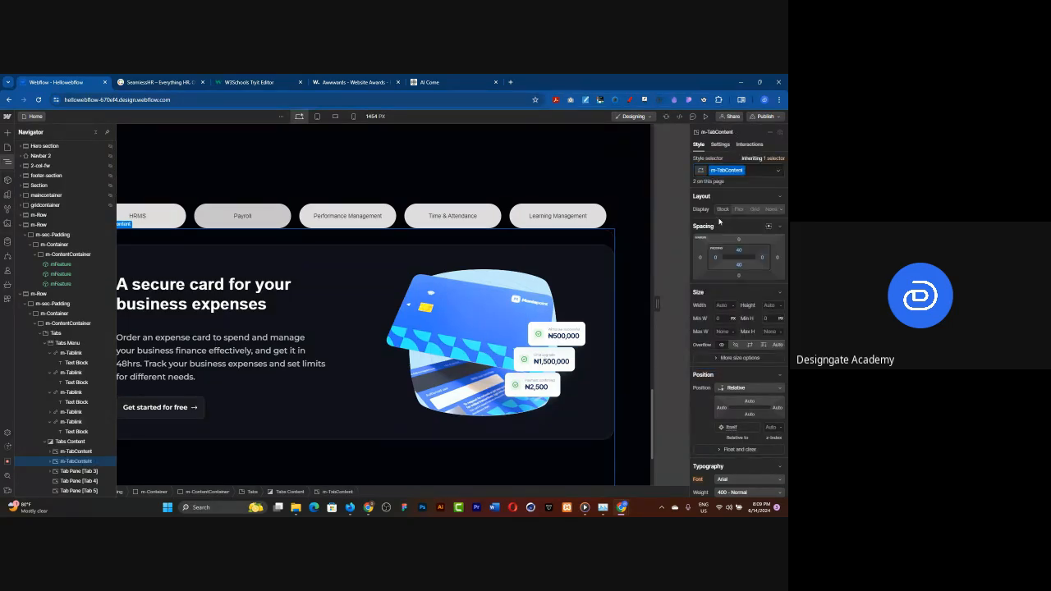
Apply the existing m-TabContent class to the third tab pane
click(71, 475)
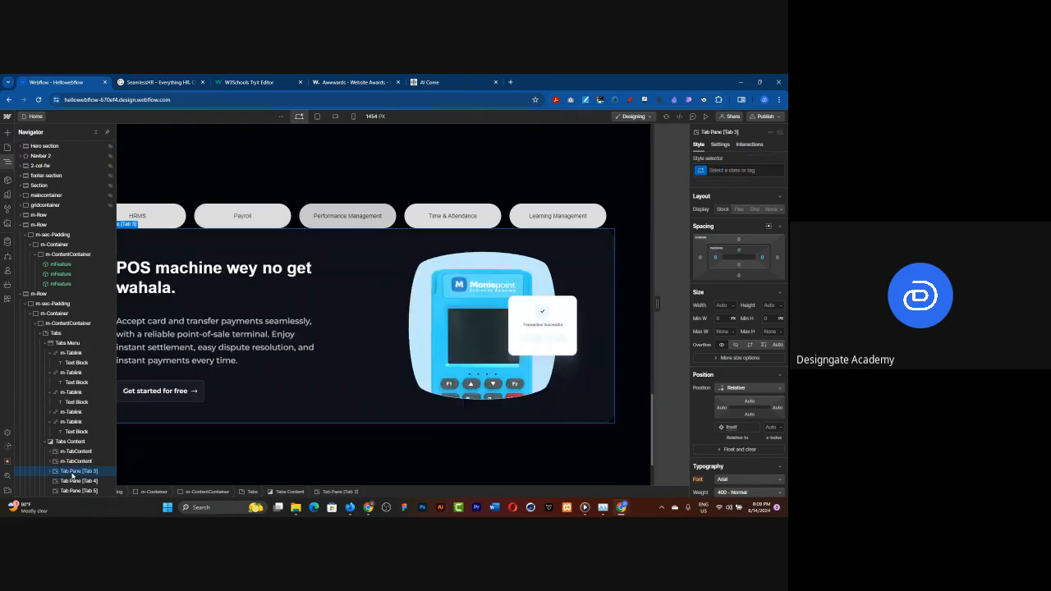
click(716, 170)
text(m-)
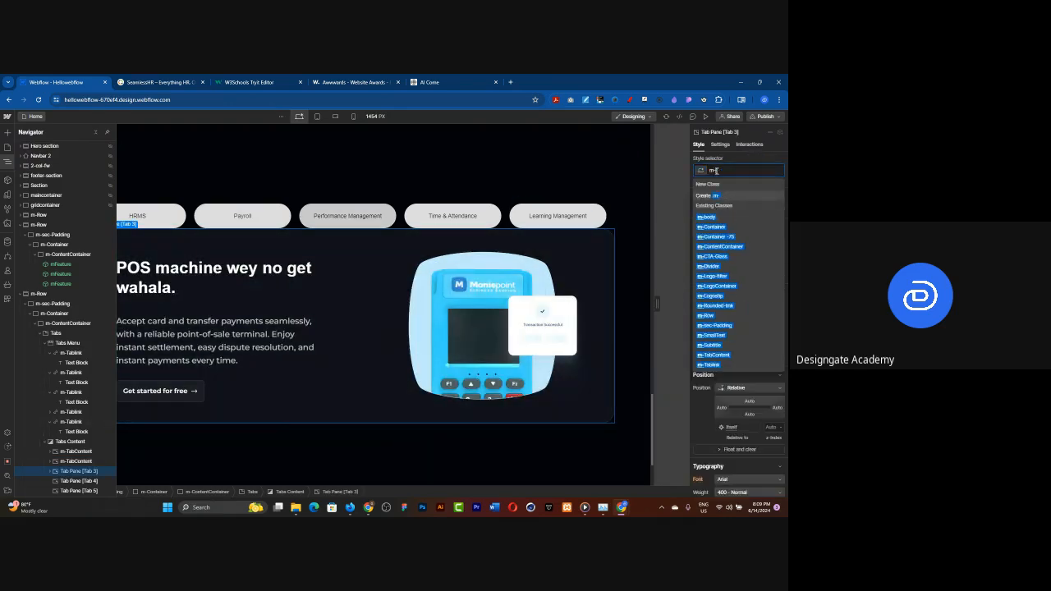
text(tab)
click(713, 216)
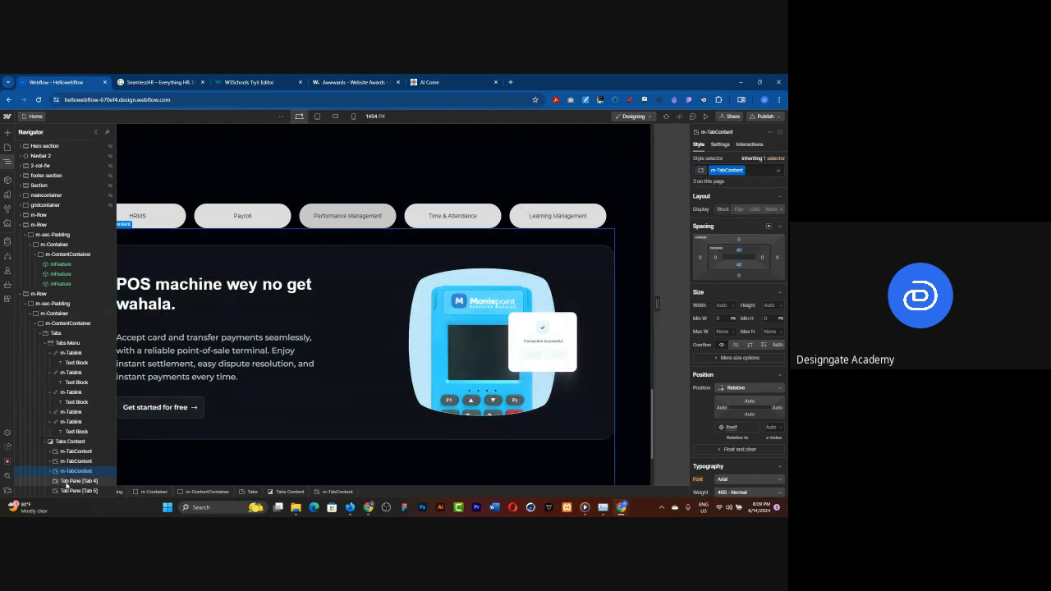
Assign the m-TabContent class to the empty fourth tab pane, Time & Attendance
click(101, 479)
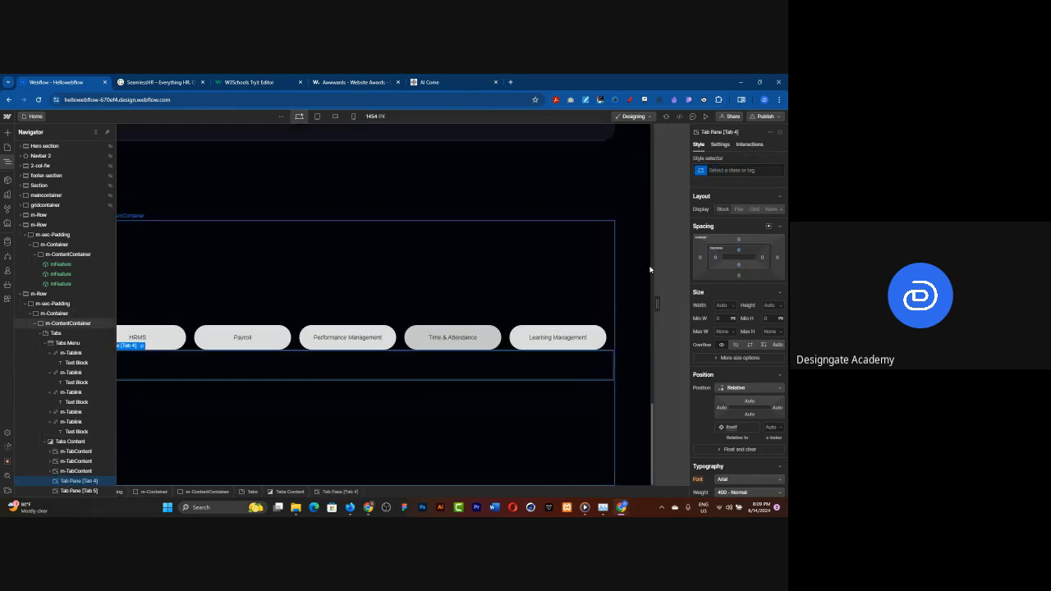
click(713, 170)
text(m)
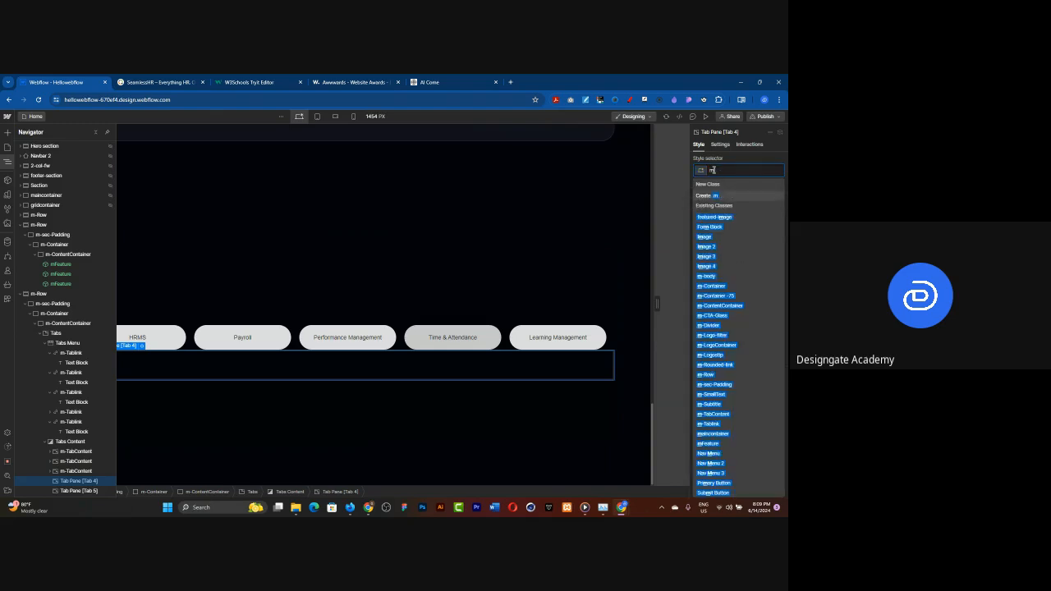
text(-tab)
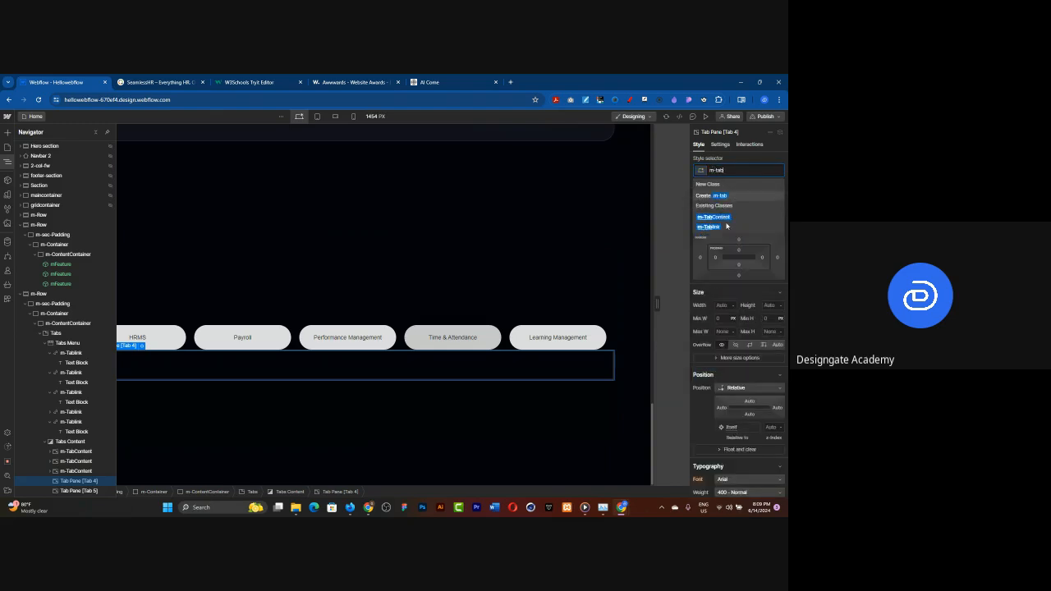
click(722, 216)
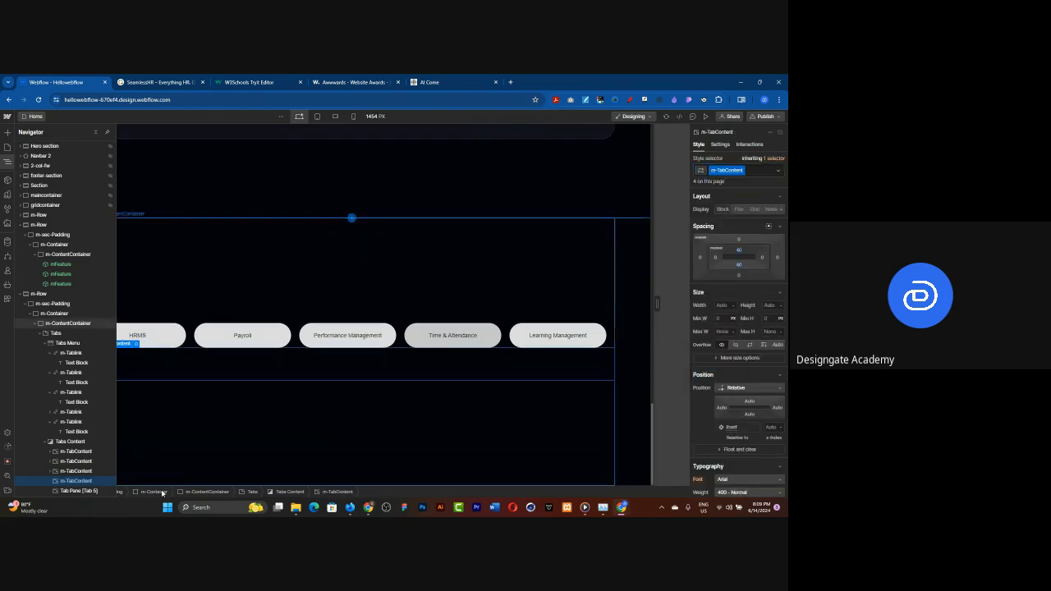
Apply the m-TabContent class to the fifth tab pane, Learning Management, and paste the copied POS machine feature card into it
click(82, 490)
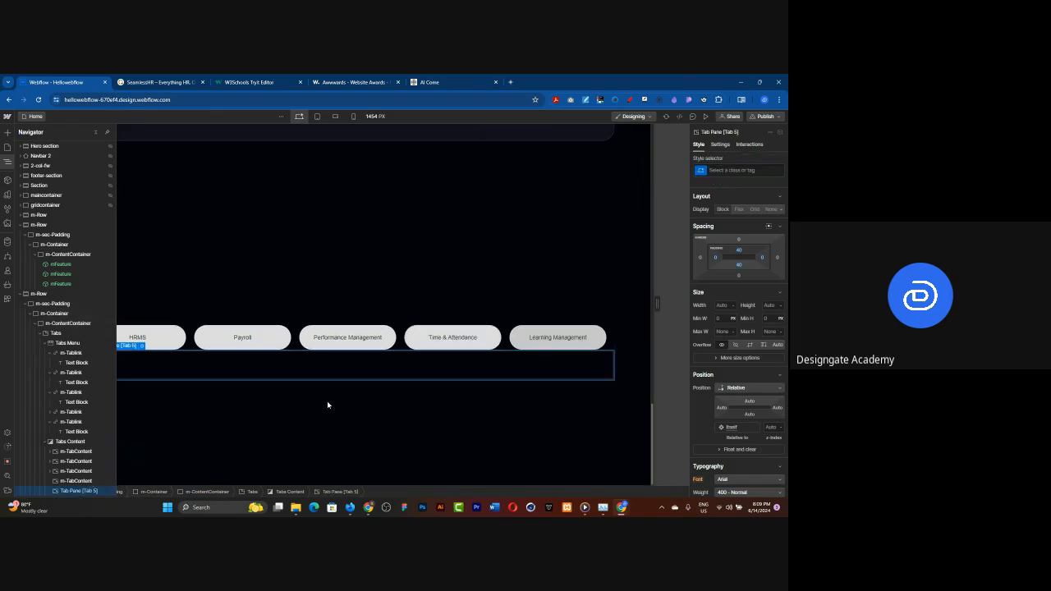
click(717, 170)
text(m-tab)
key(BackSpace)
key(BackSpace)
key(BackSpace)
key(BackSpace)
key(BackSpace)
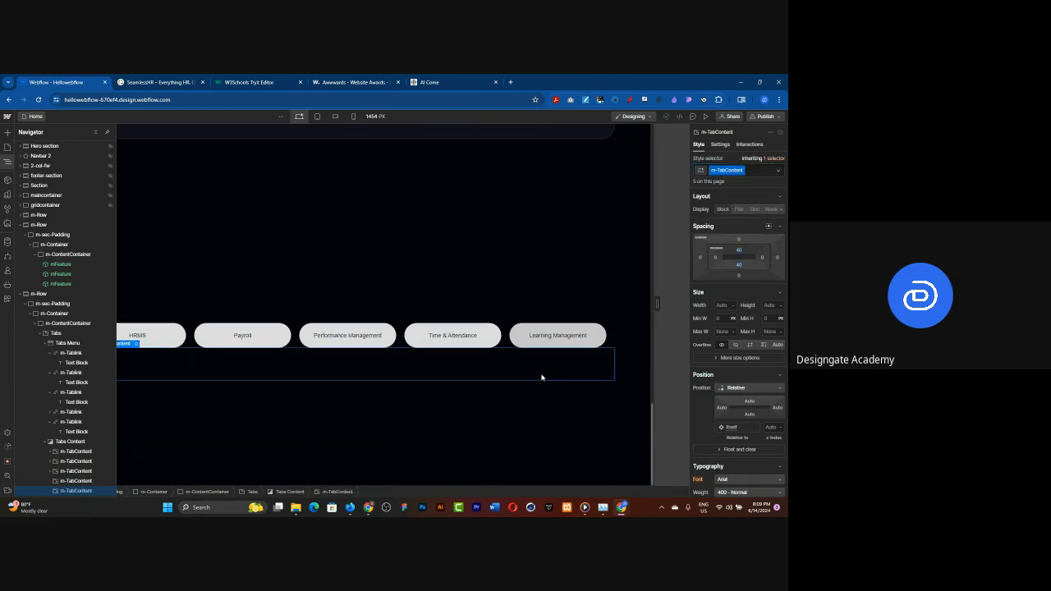
key(ctrl+v)
Copy the first feature card, with the woman in the blue suit, and paste it into the Time & Attendance tab pane
scroll(326, 356, up, 7)
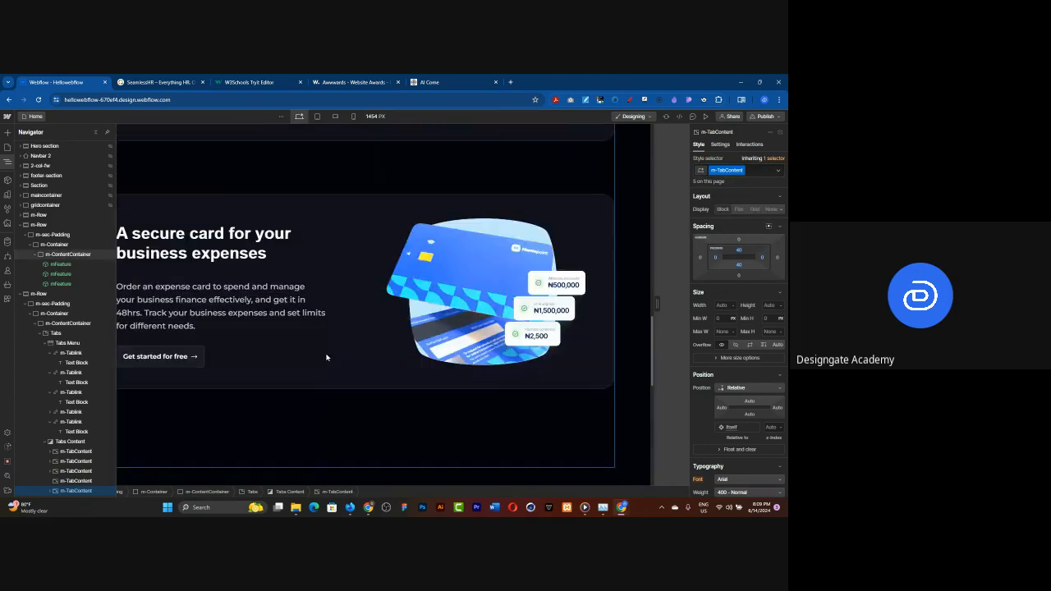
scroll(326, 353, up, 5)
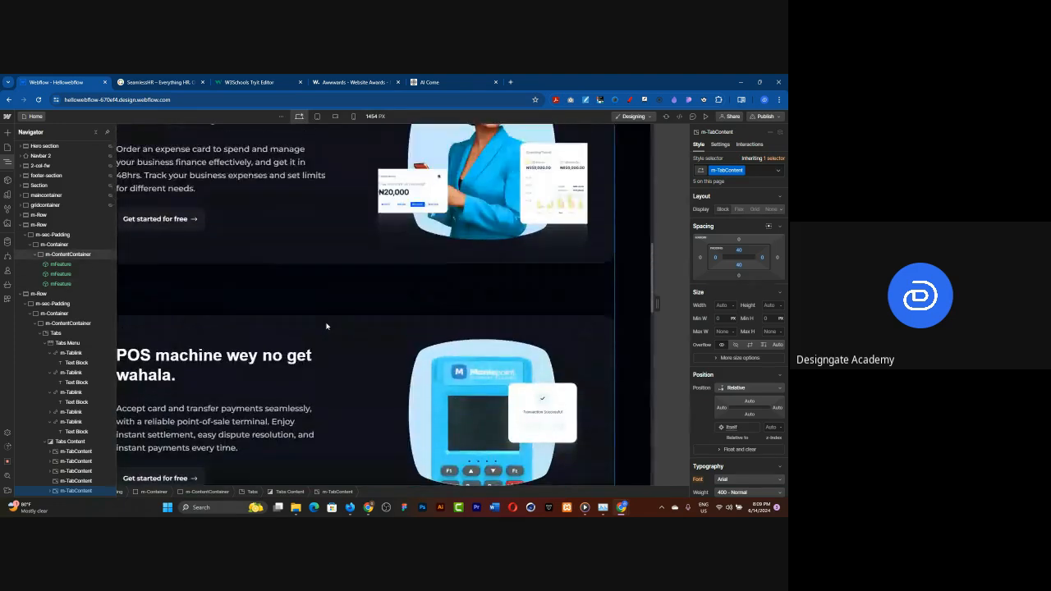
click(327, 241)
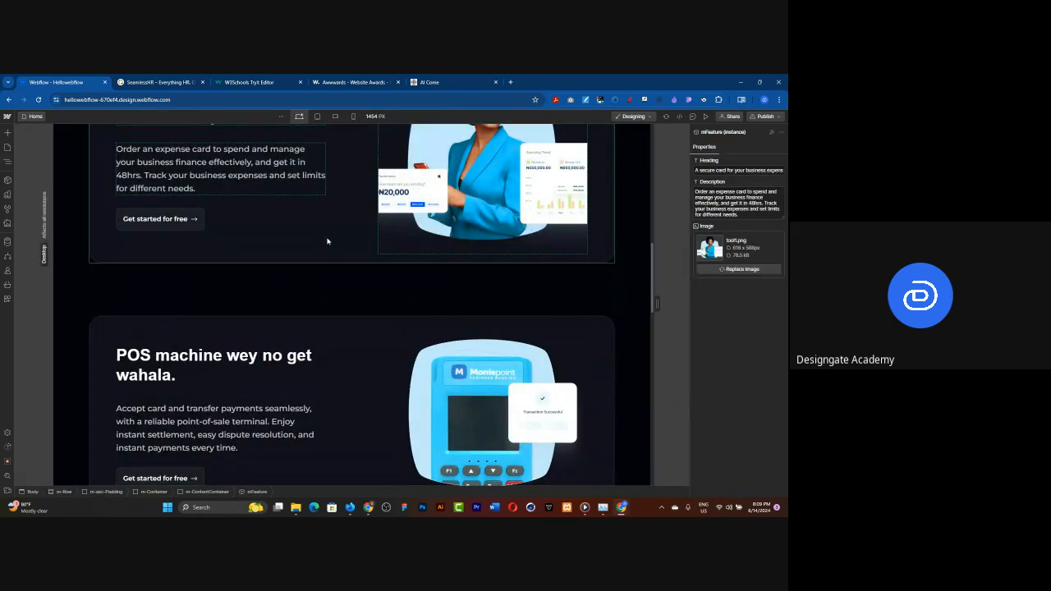
scroll(327, 241, down, 3)
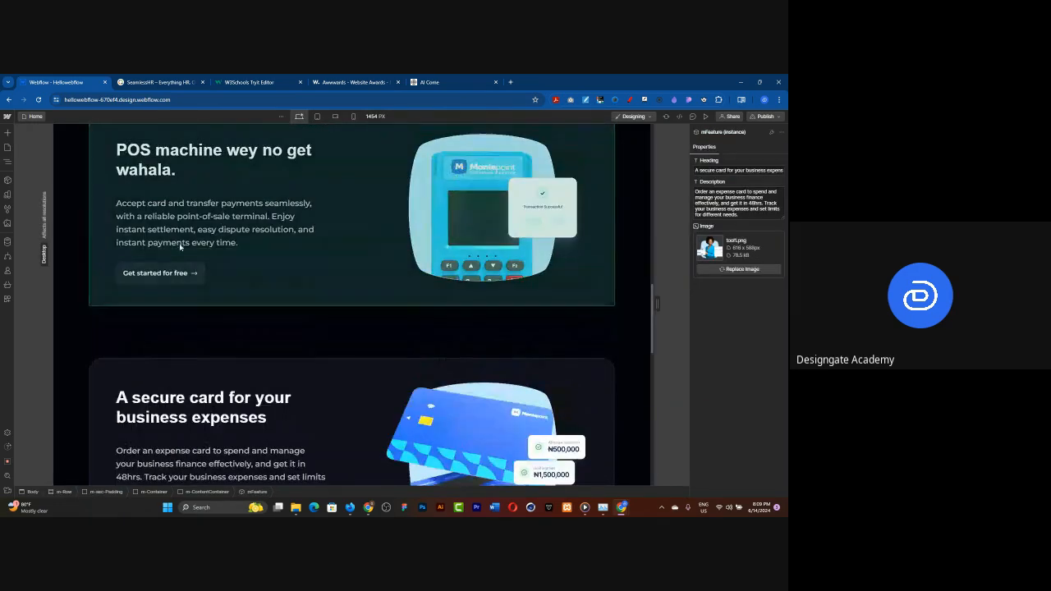
click(7, 161)
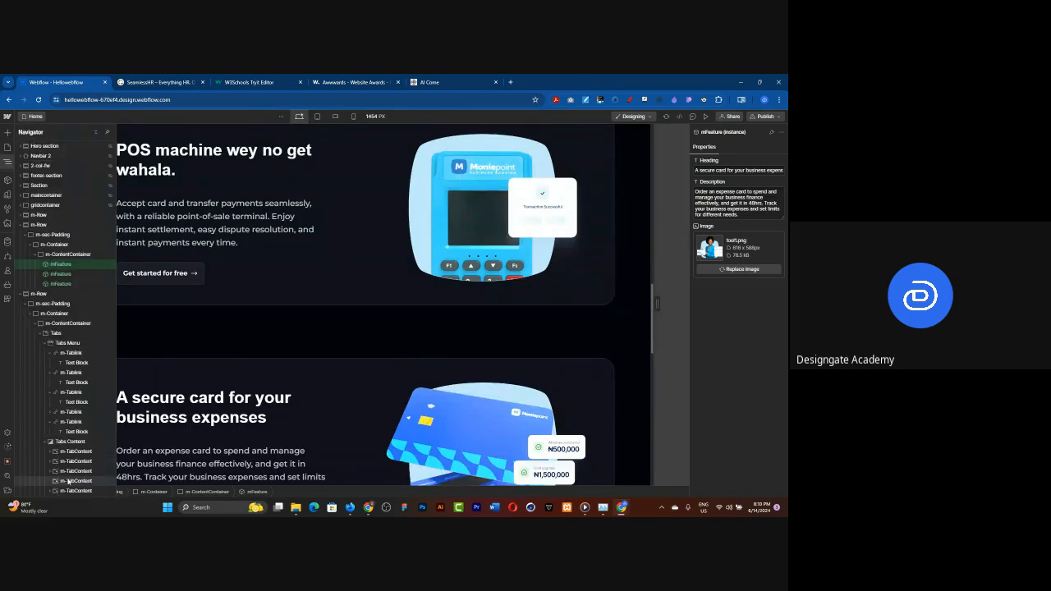
click(68, 480)
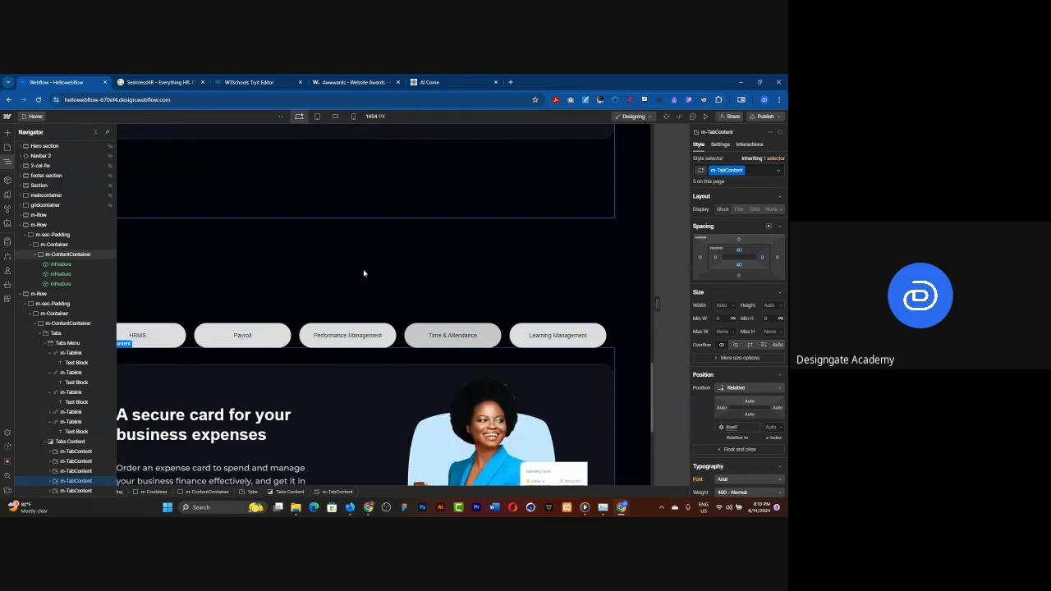
Preview the page and switch through the Payroll, Performance Management, Time & Attendance and Learning Management tabs to check their content
click(386, 260)
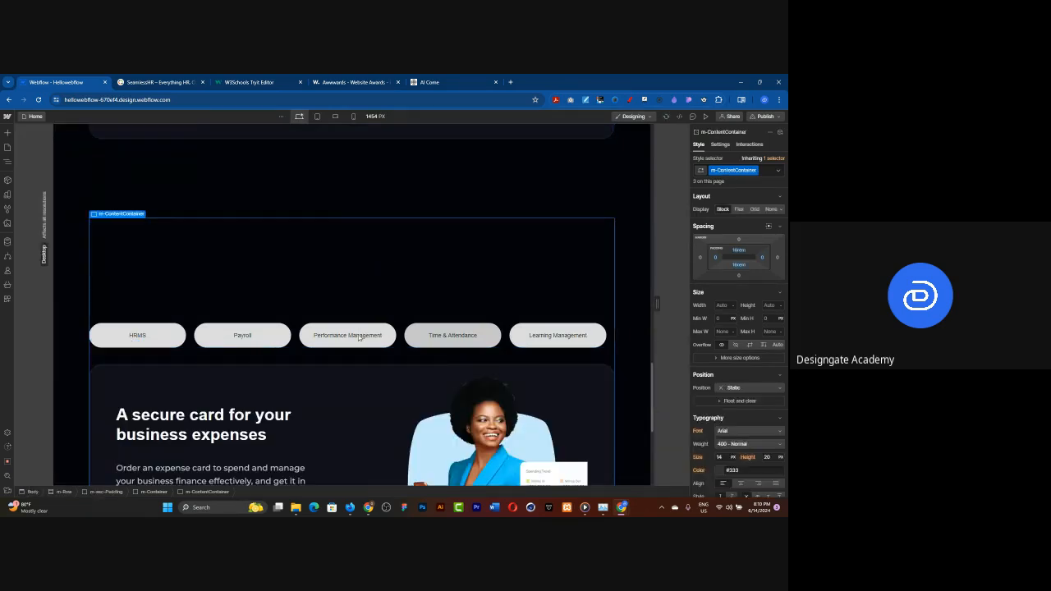
click(703, 117)
scroll(568, 222, down, 3)
scroll(569, 223, up, 1)
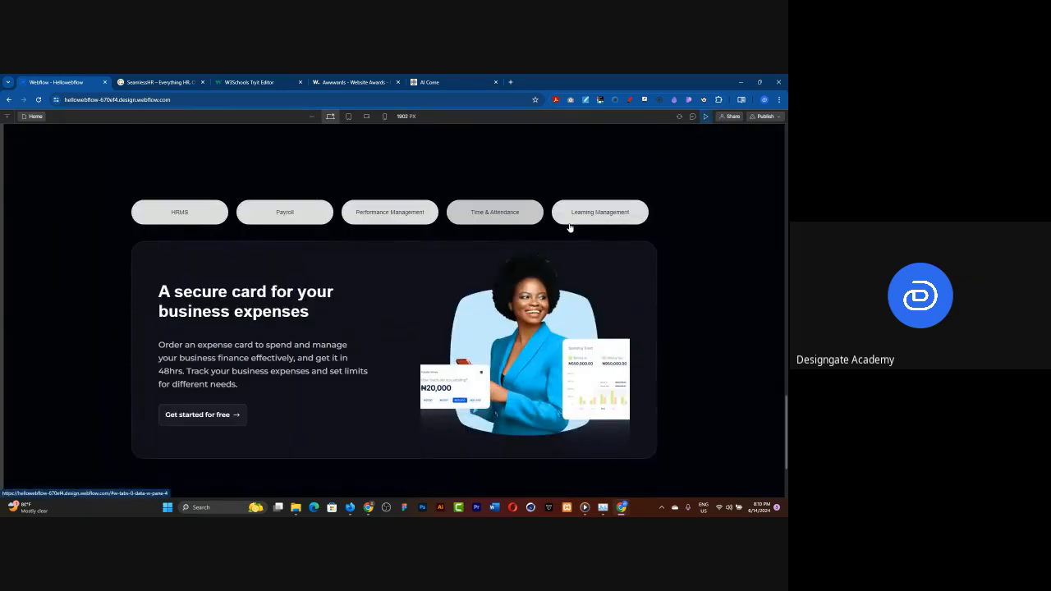
click(275, 209)
click(394, 211)
click(485, 210)
click(594, 224)
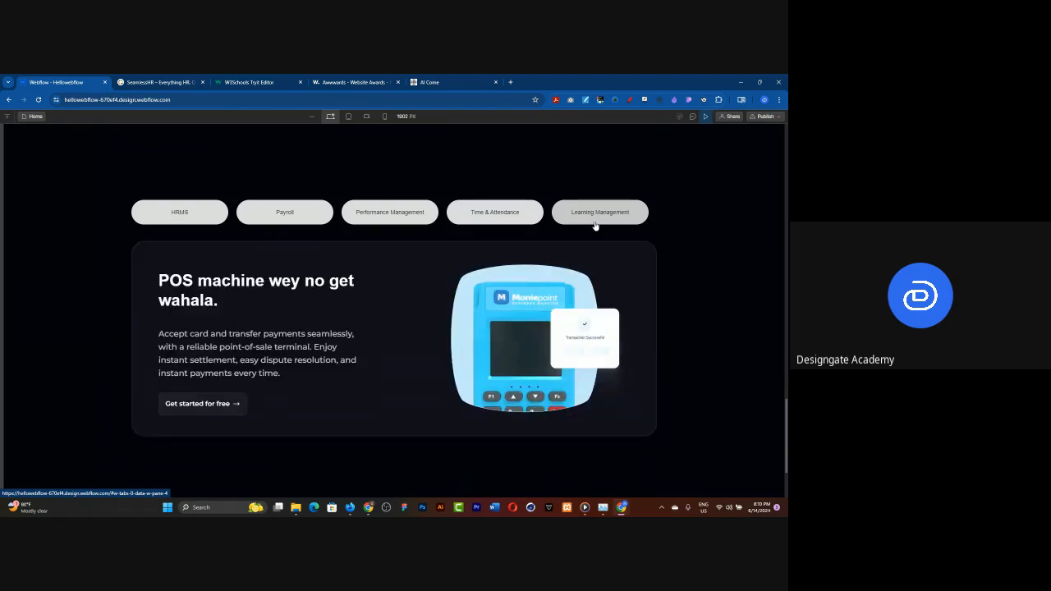
Switch to the SeamlessHR website and examine its product tabs and the sections below them for comparison
click(156, 83)
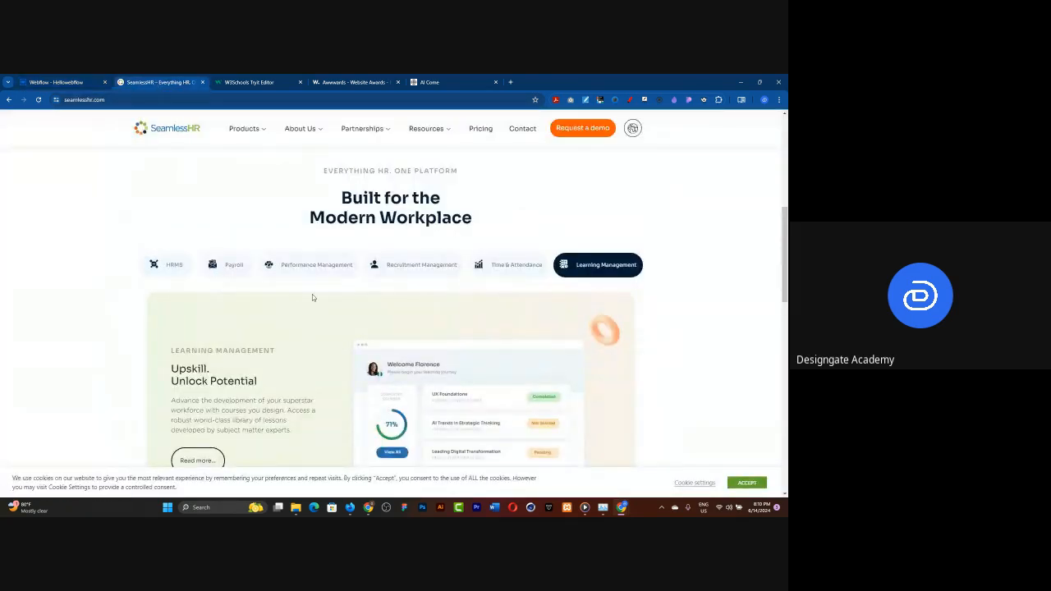
scroll(312, 297, down, 3)
scroll(290, 271, up, 1)
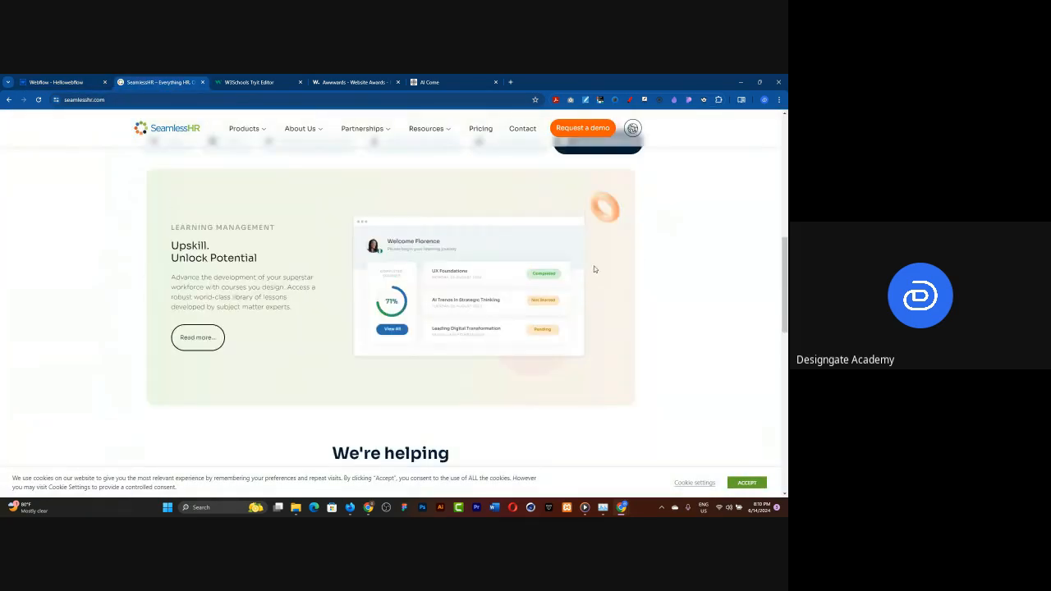
scroll(528, 284, down, 3)
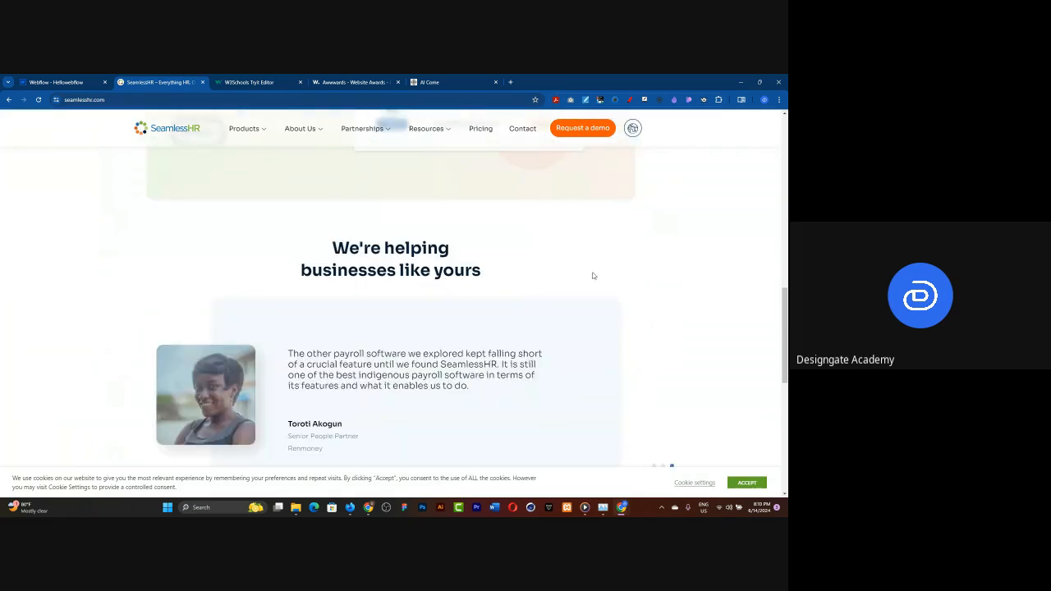
scroll(414, 345, down, 3)
scroll(640, 367, down, 3)
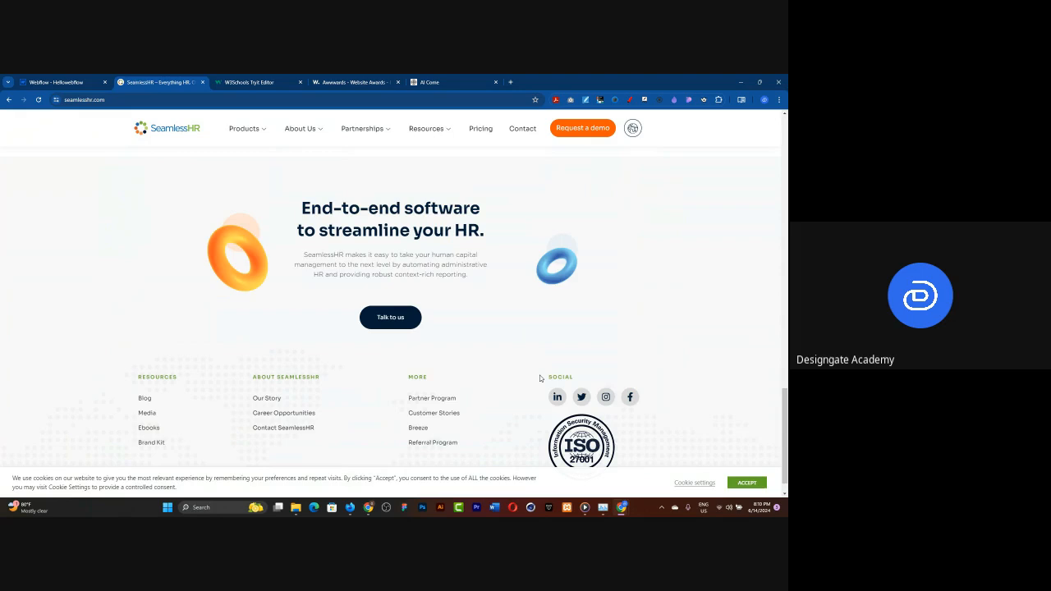
scroll(539, 377, up, 6)
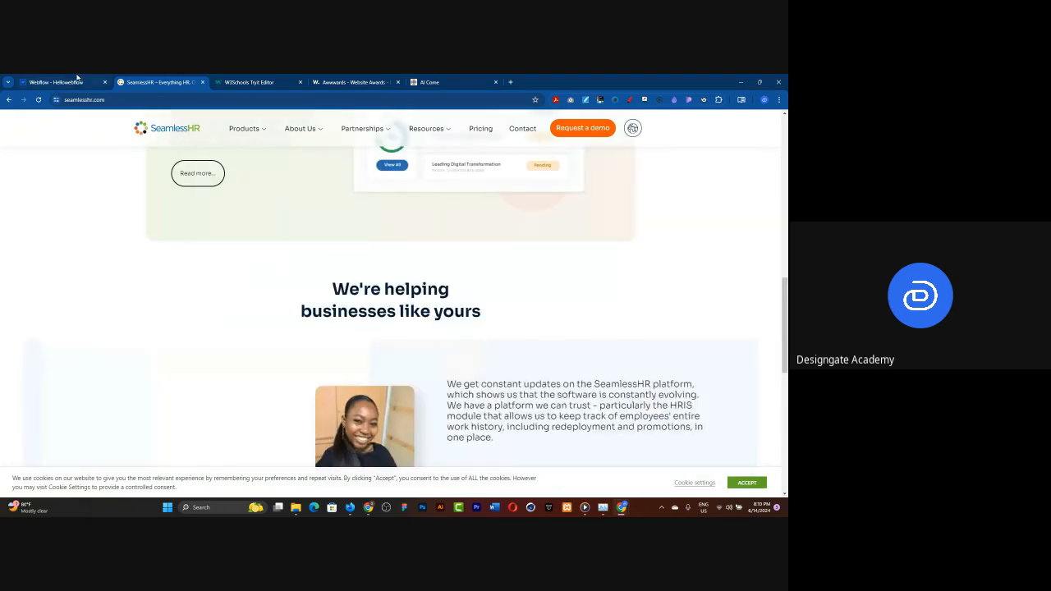
Return to the Webflow preview, test all five tabs from HRMS to Learning Management, and exit the preview
click(77, 80)
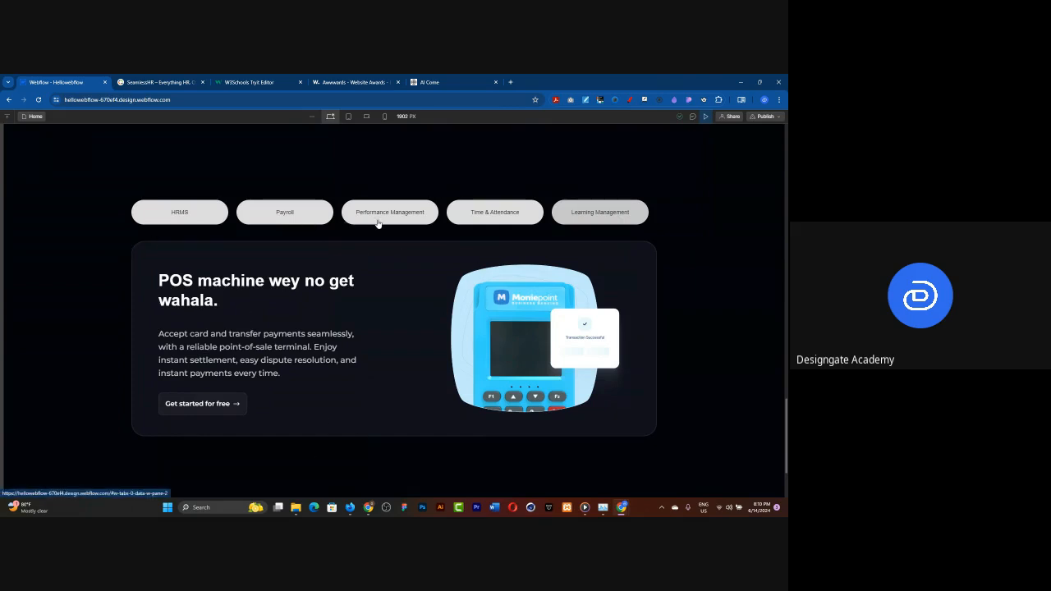
click(282, 222)
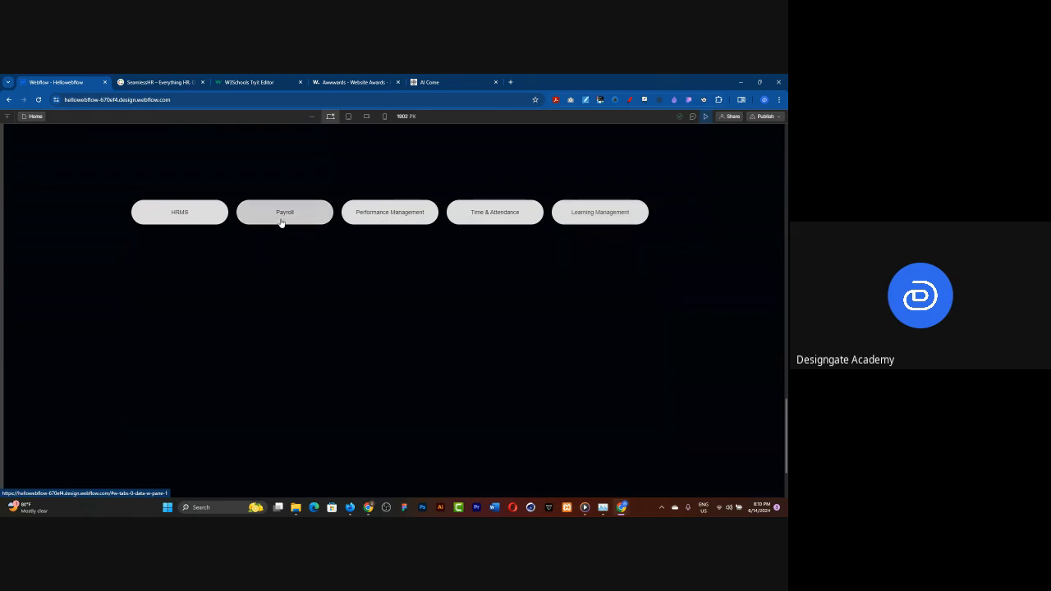
click(364, 217)
click(508, 219)
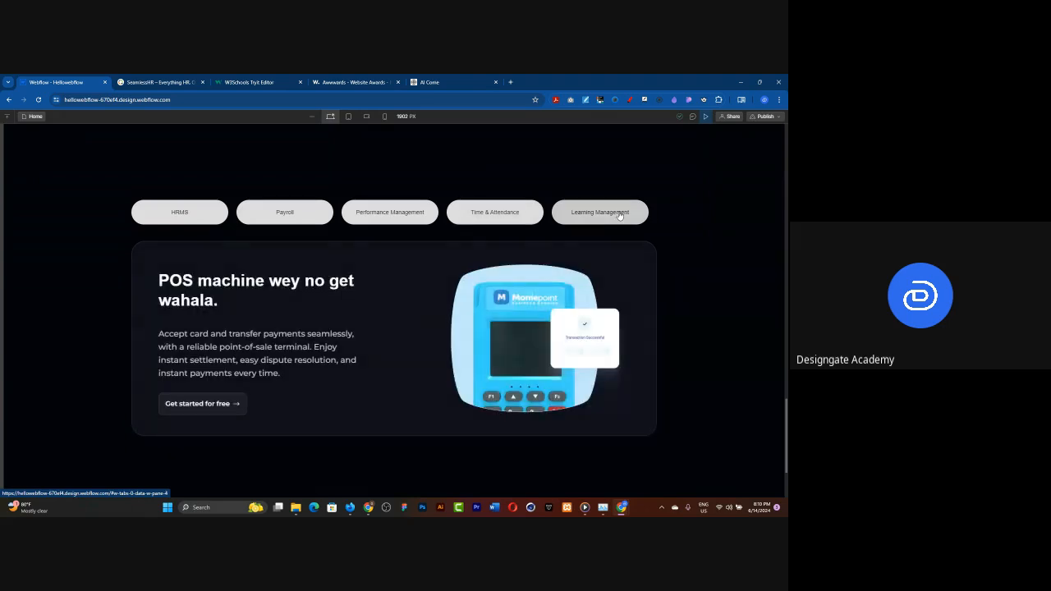
click(468, 216)
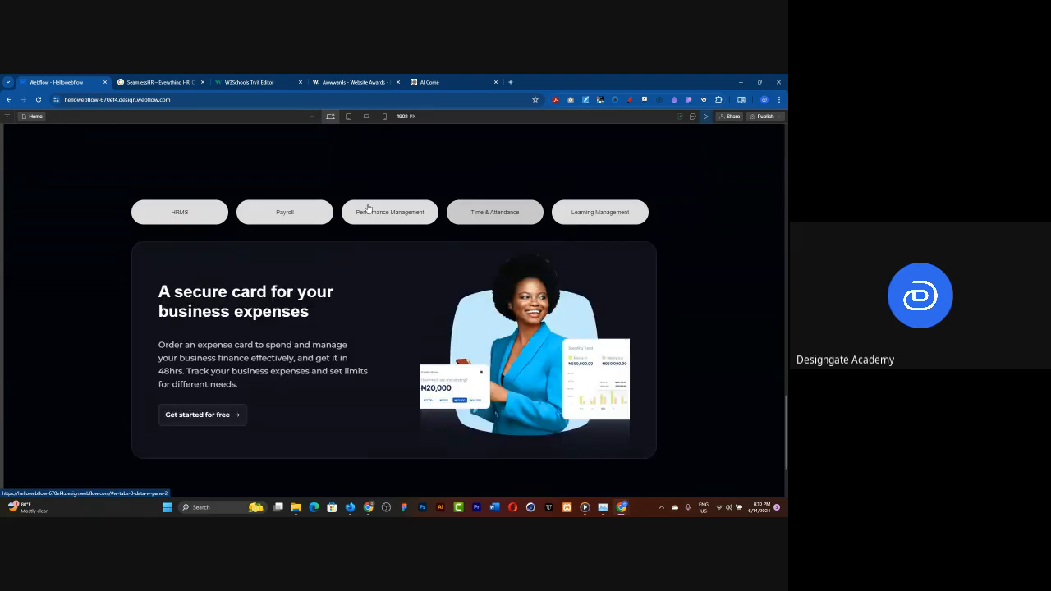
click(365, 210)
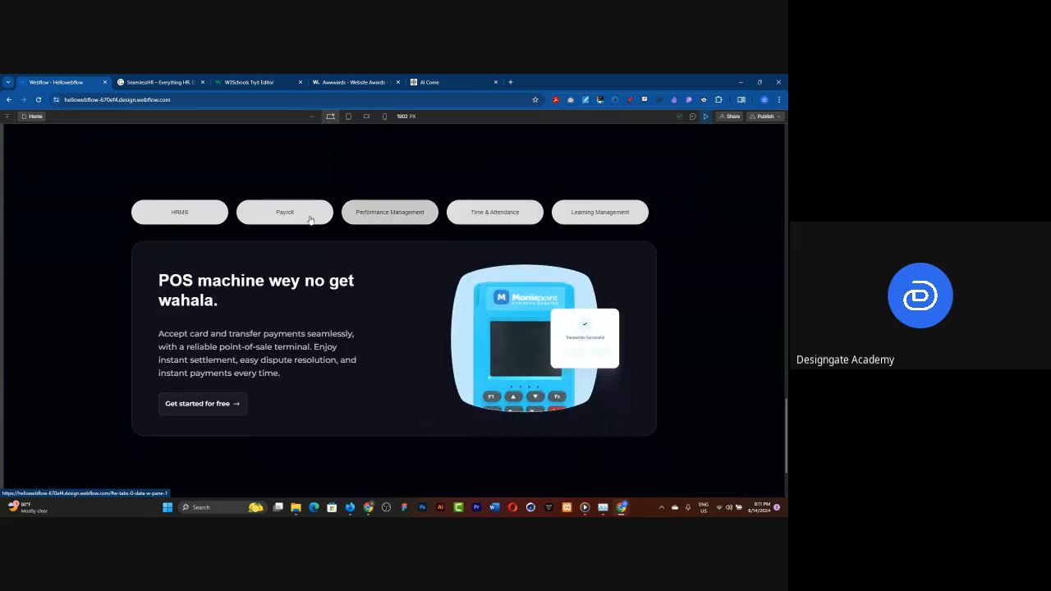
click(310, 215)
click(197, 210)
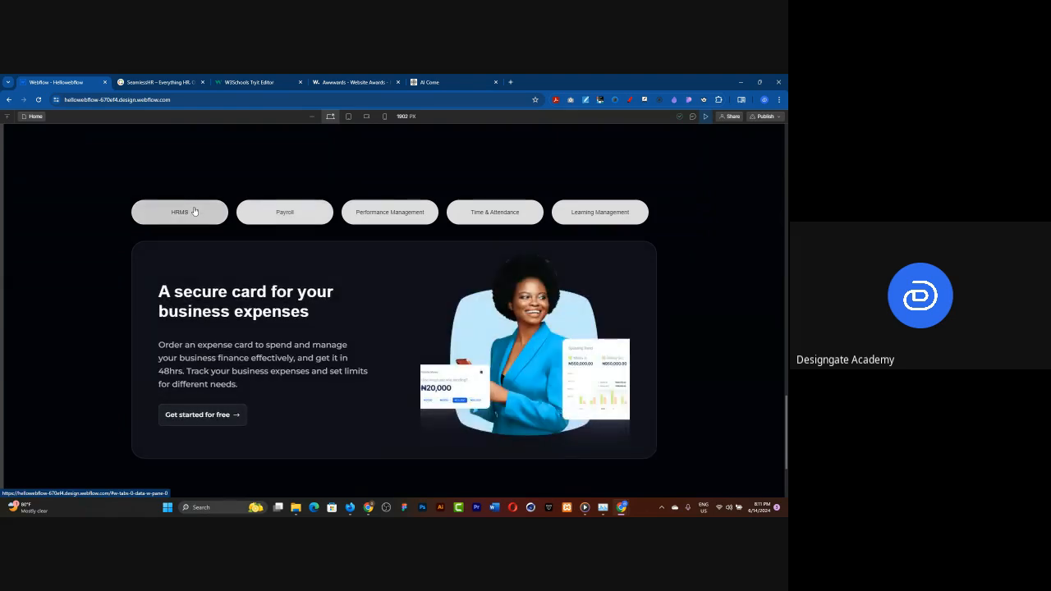
click(264, 215)
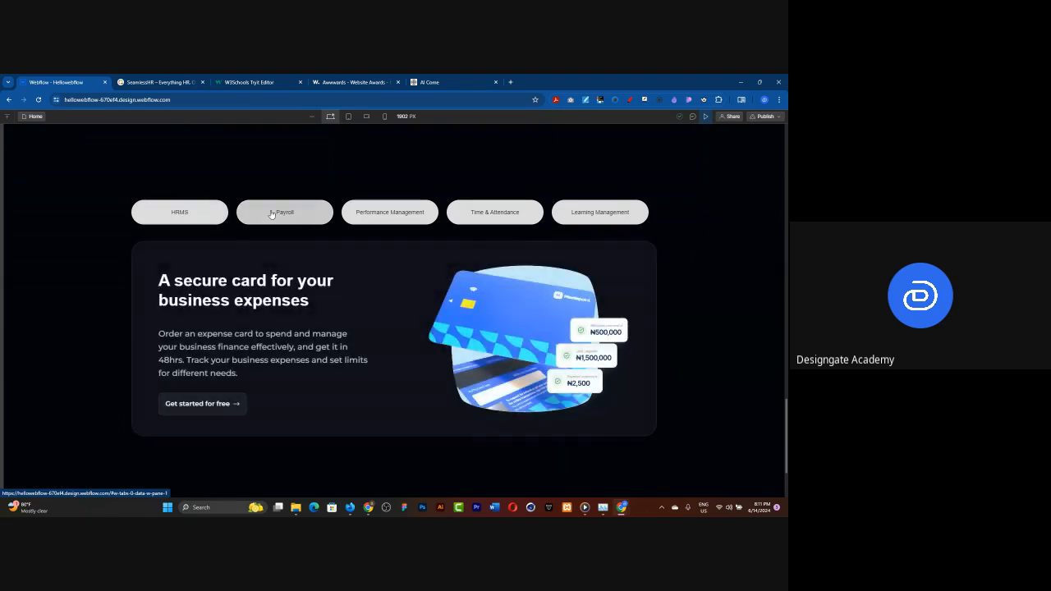
click(375, 211)
click(486, 213)
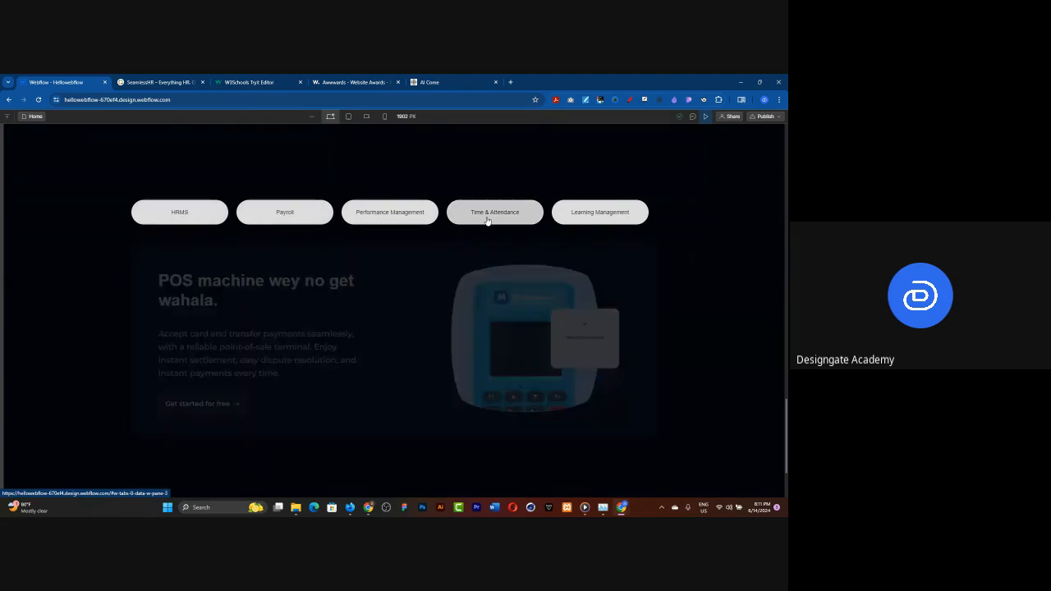
click(620, 219)
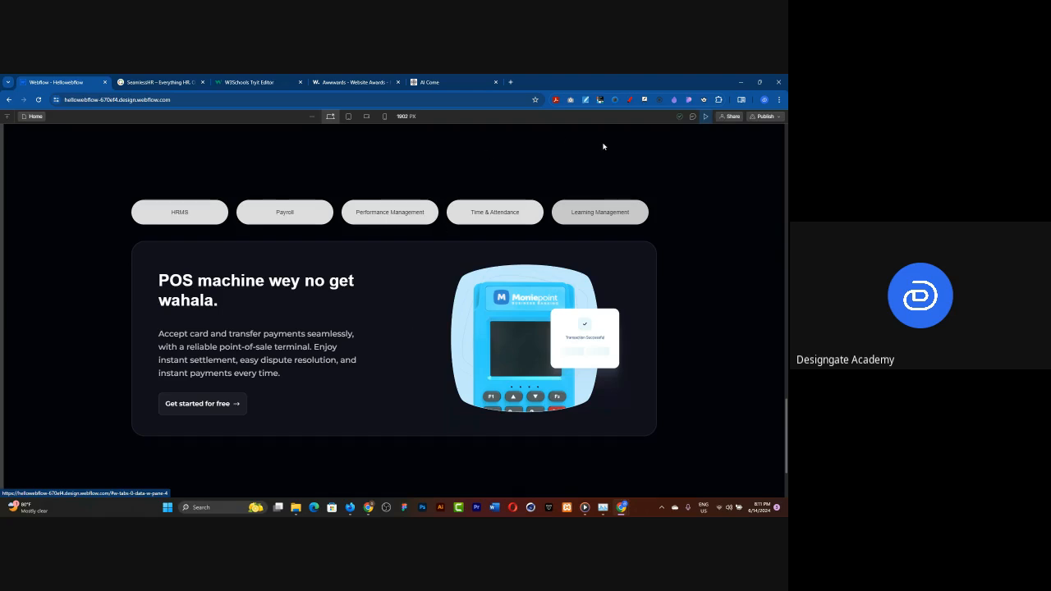
click(702, 117)
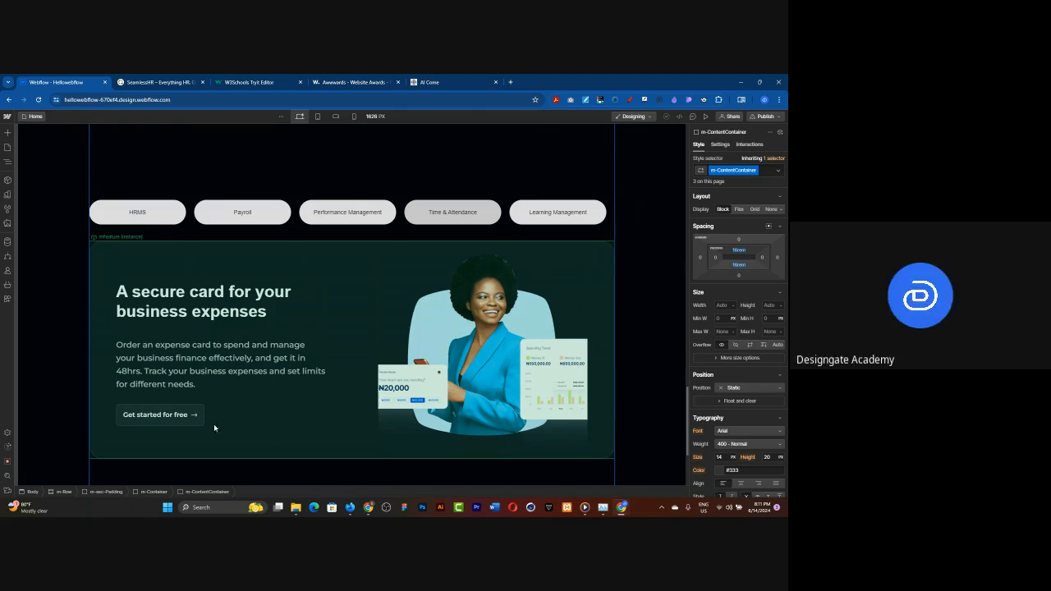
scroll(242, 437, up, 4)
scroll(294, 344, down, 4)
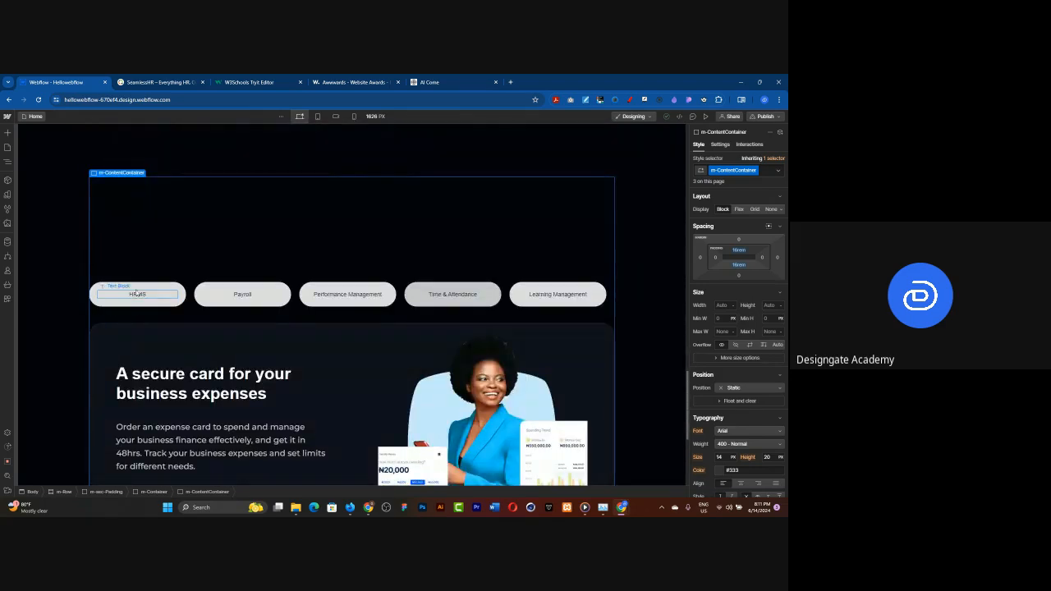
click(169, 292)
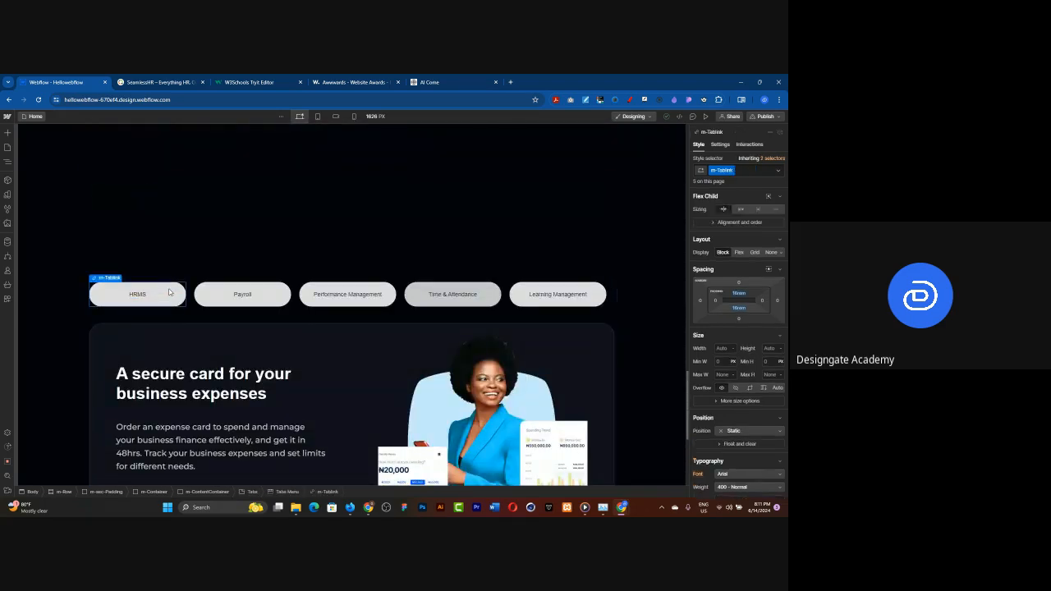
scroll(548, 243, up, 1)
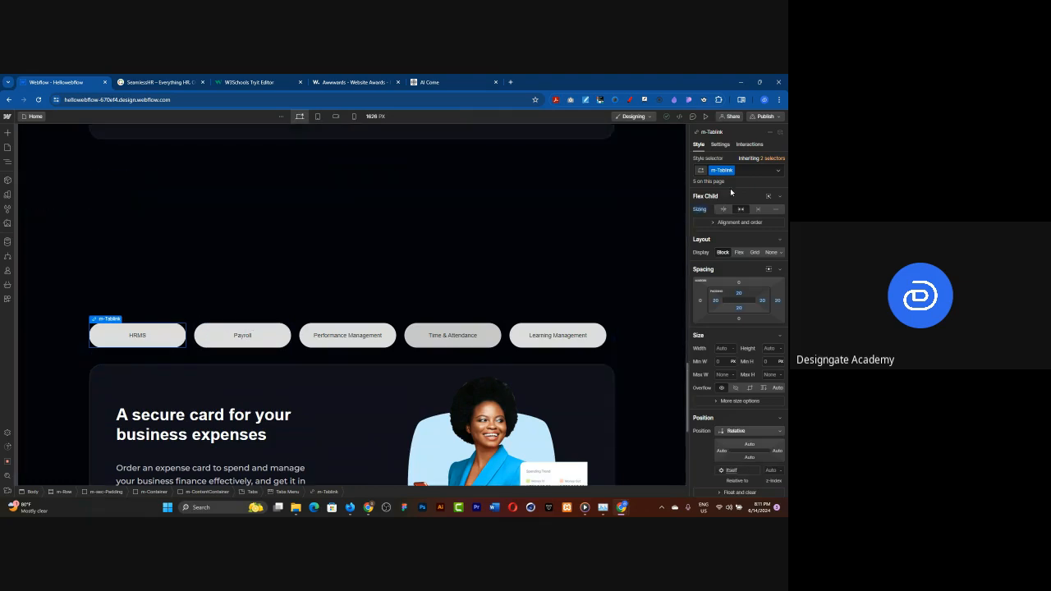
click(748, 171)
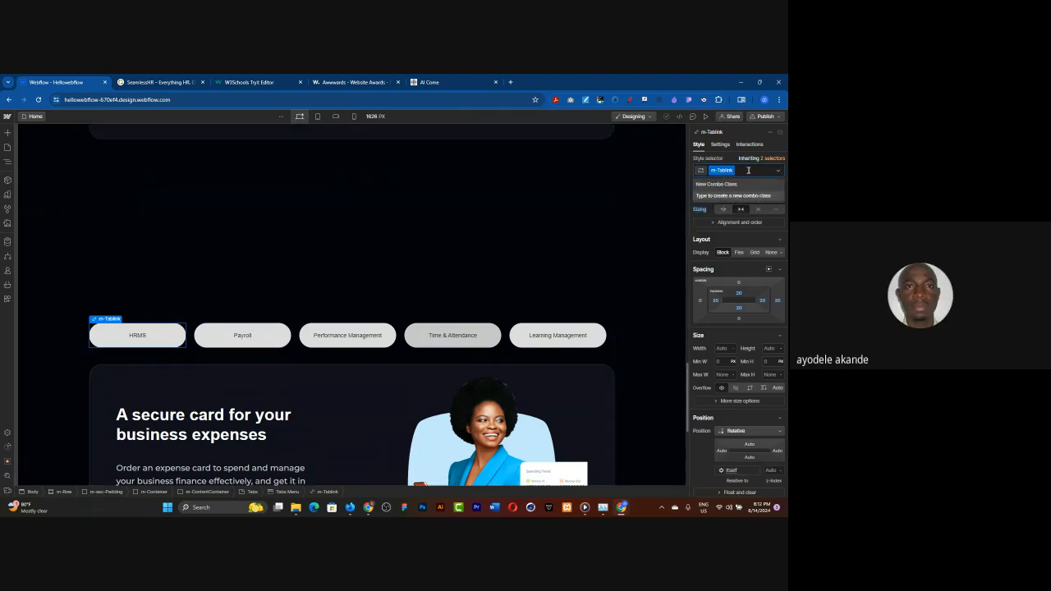
text(mb)
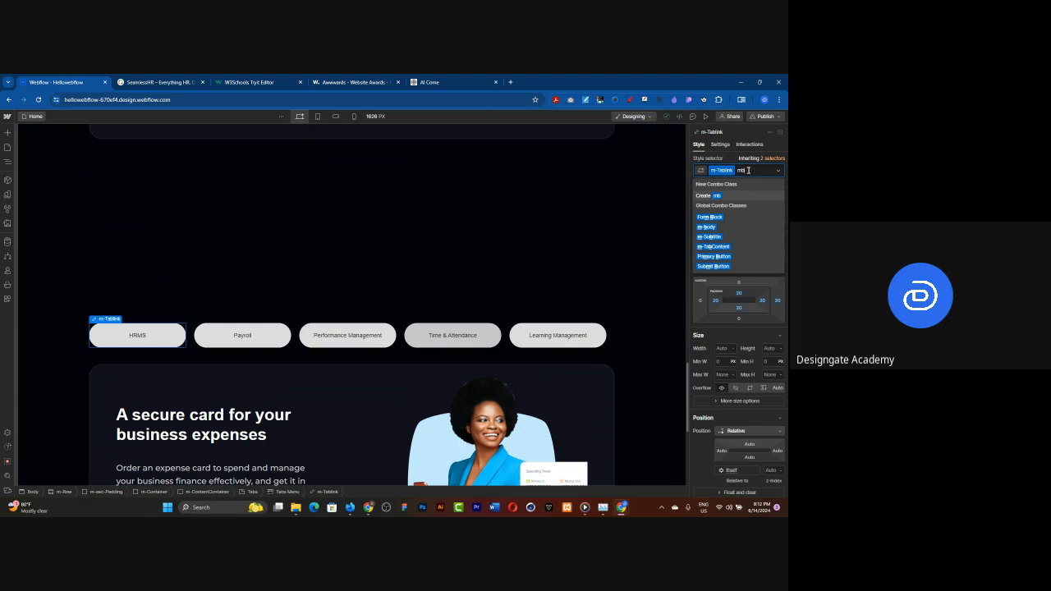
key(BackSpace)
text(-)
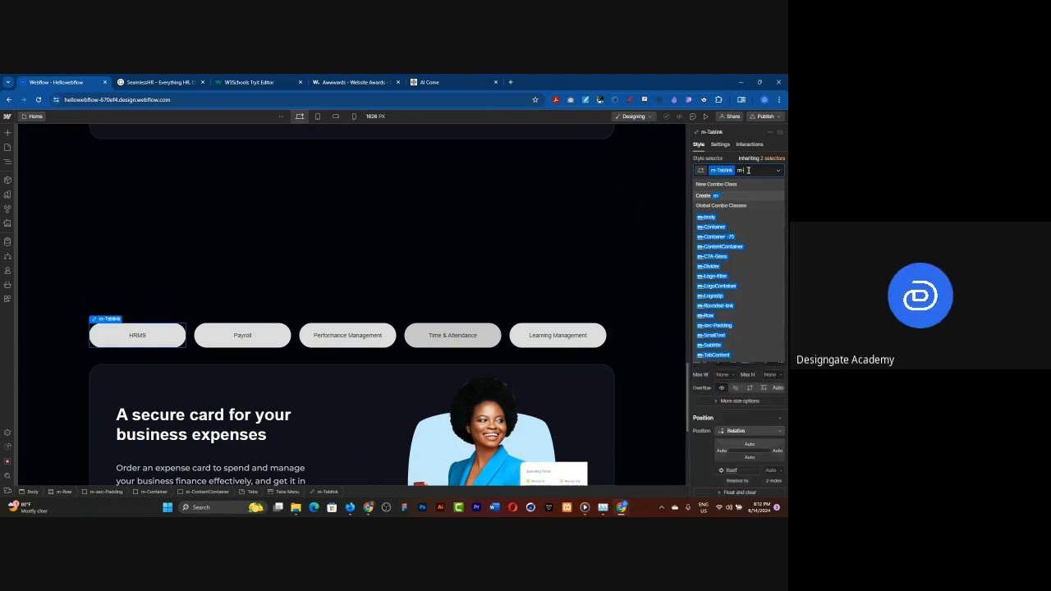
text(b)
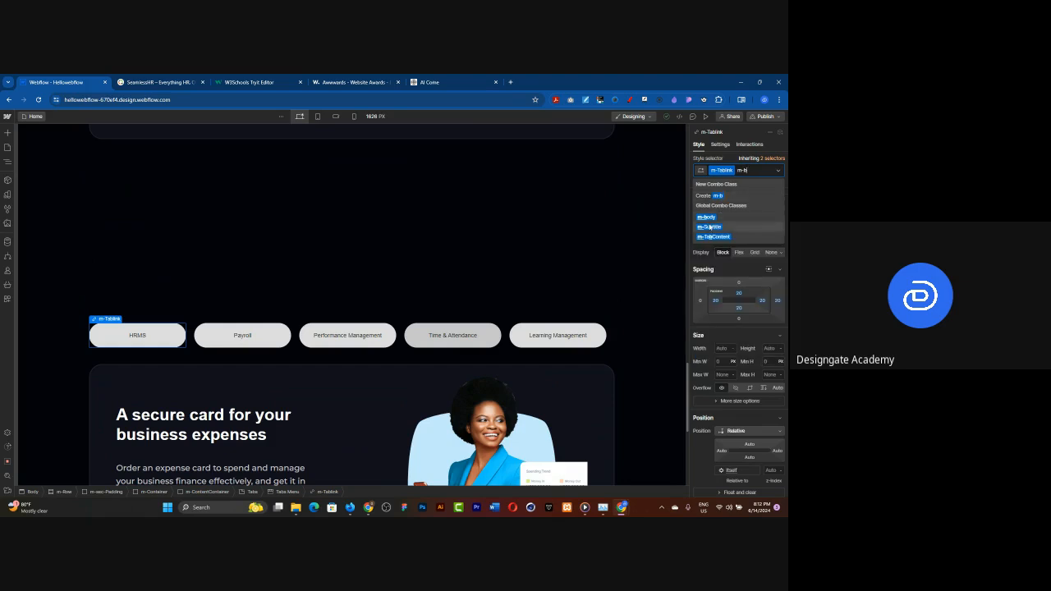
key(BackSpace)
key(BackSpace)
key(BackSpace)
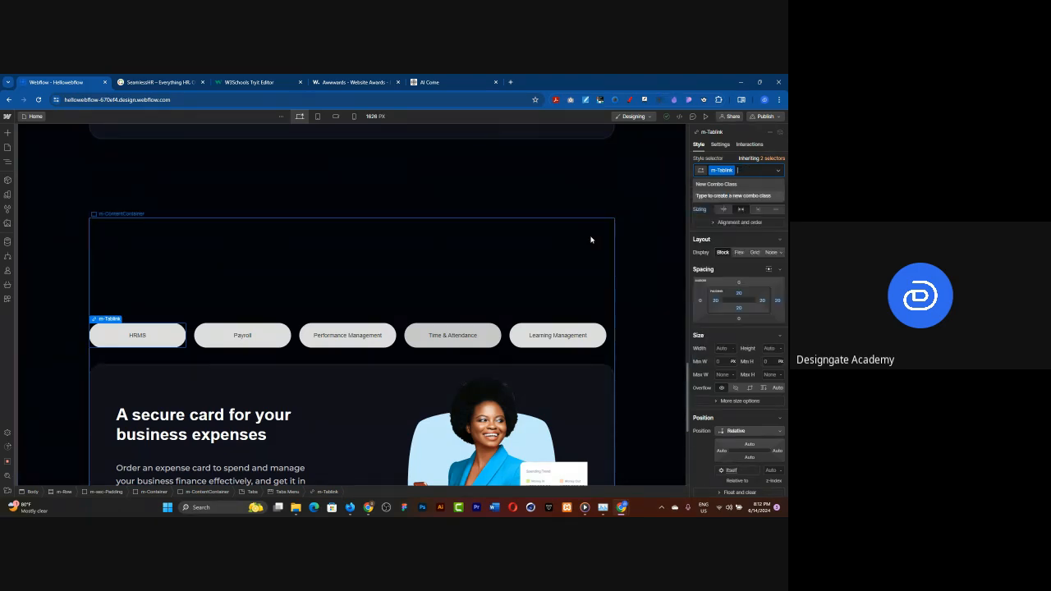
Open the feature card's "Get started for free" button component to look up its style class, and leave the component
scroll(306, 281, down, 5)
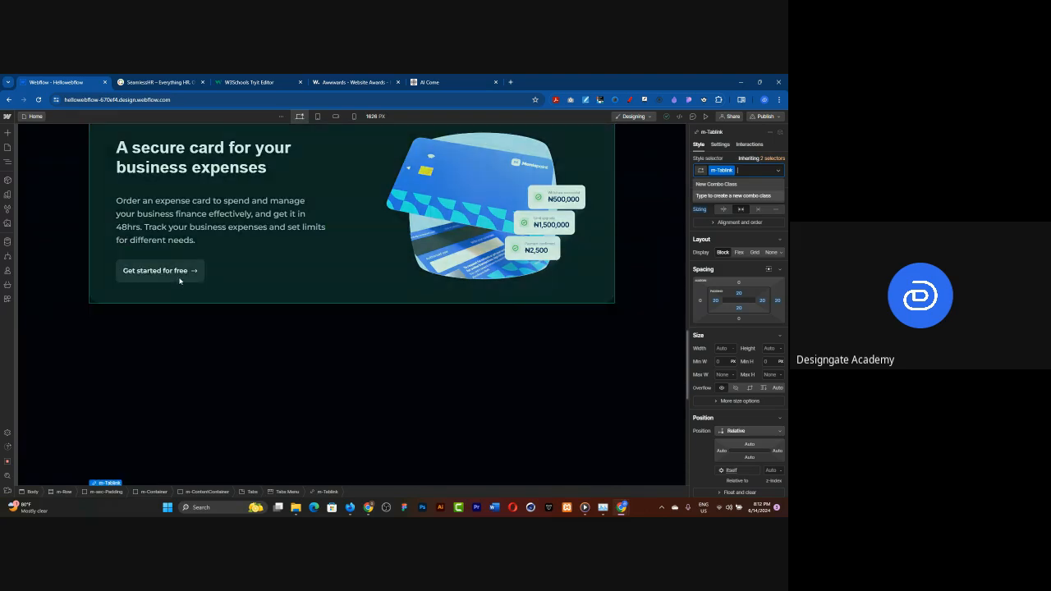
click(179, 281)
click(179, 281)
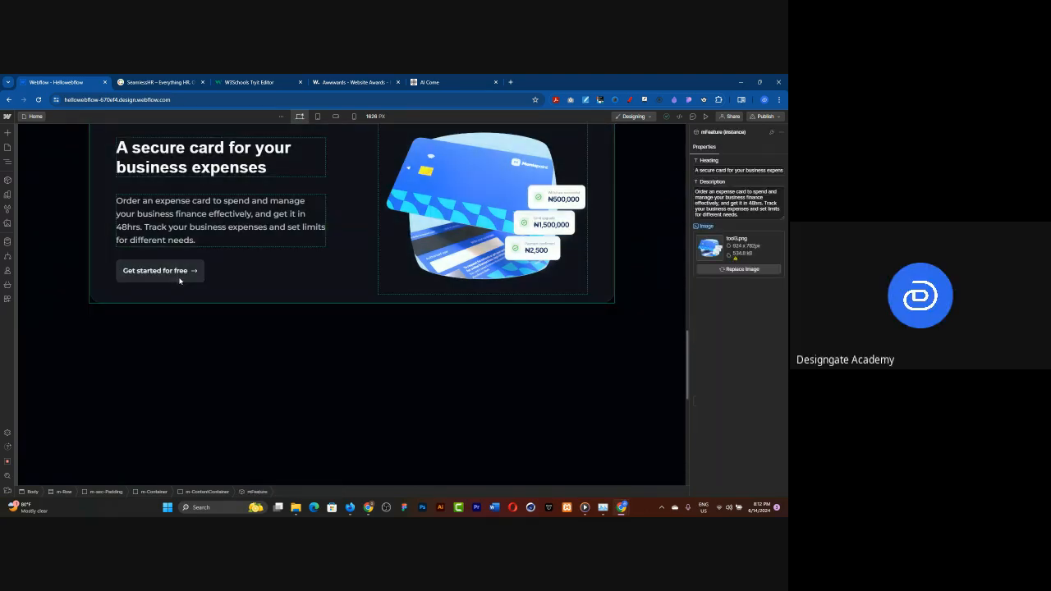
double_click(179, 281)
click(179, 279)
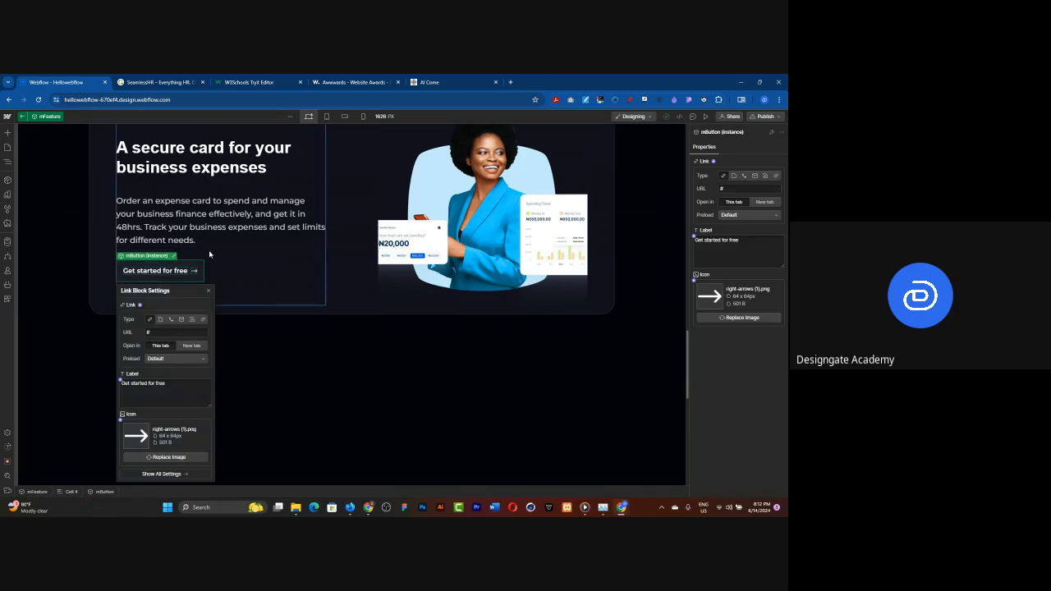
click(184, 264)
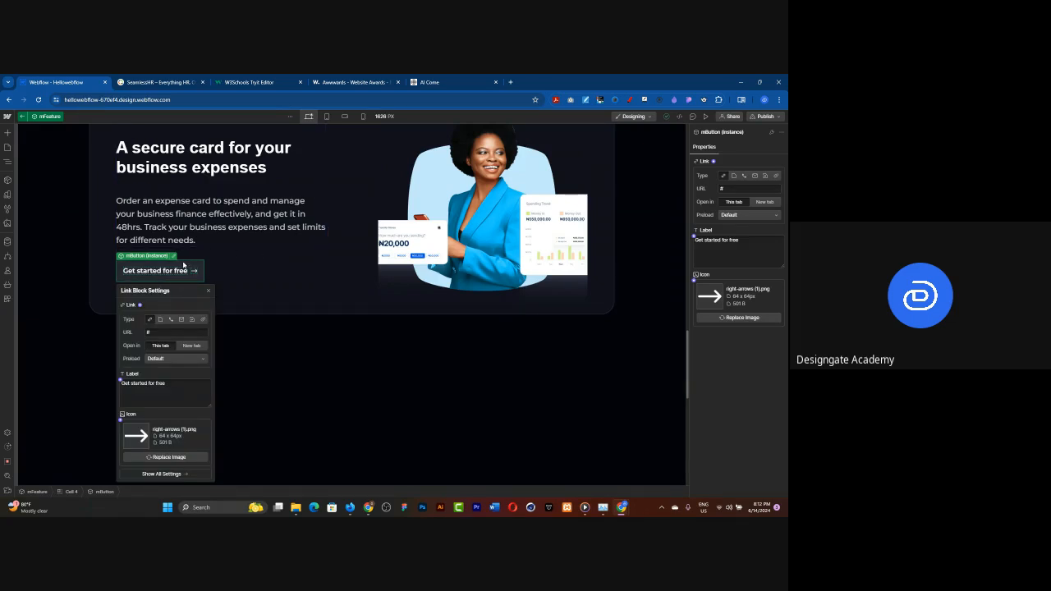
double_click(176, 259)
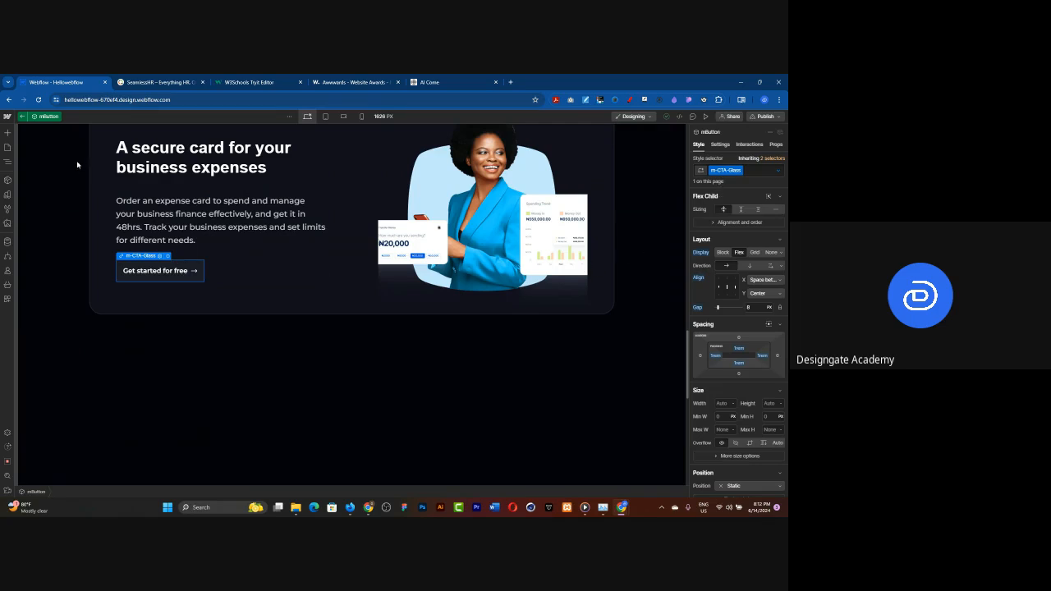
click(21, 119)
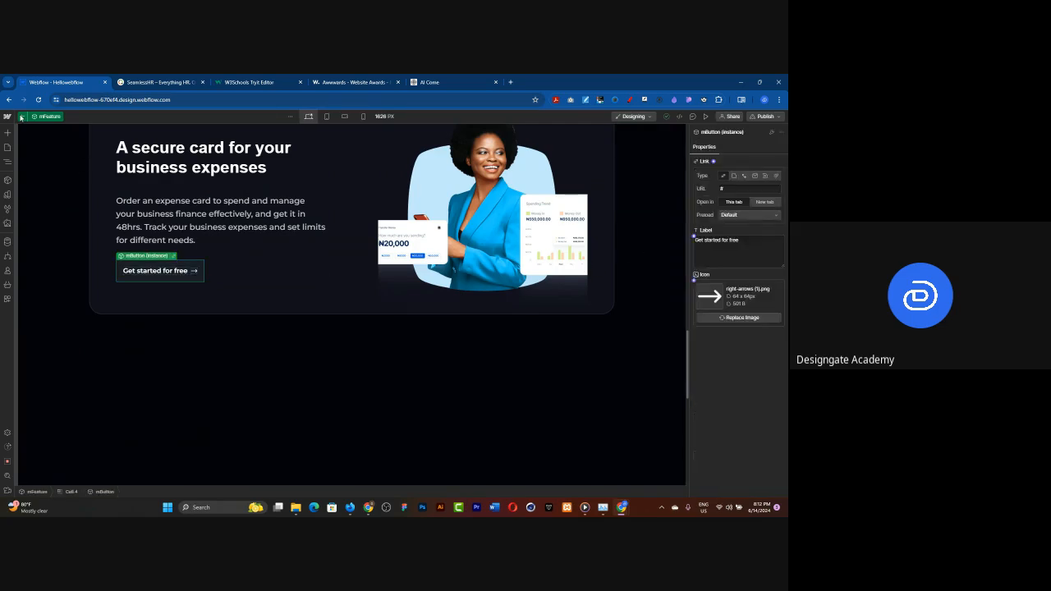
Try adding the m-CTA-Glass combo class to the HRMS tab link
scroll(312, 355, up, 4)
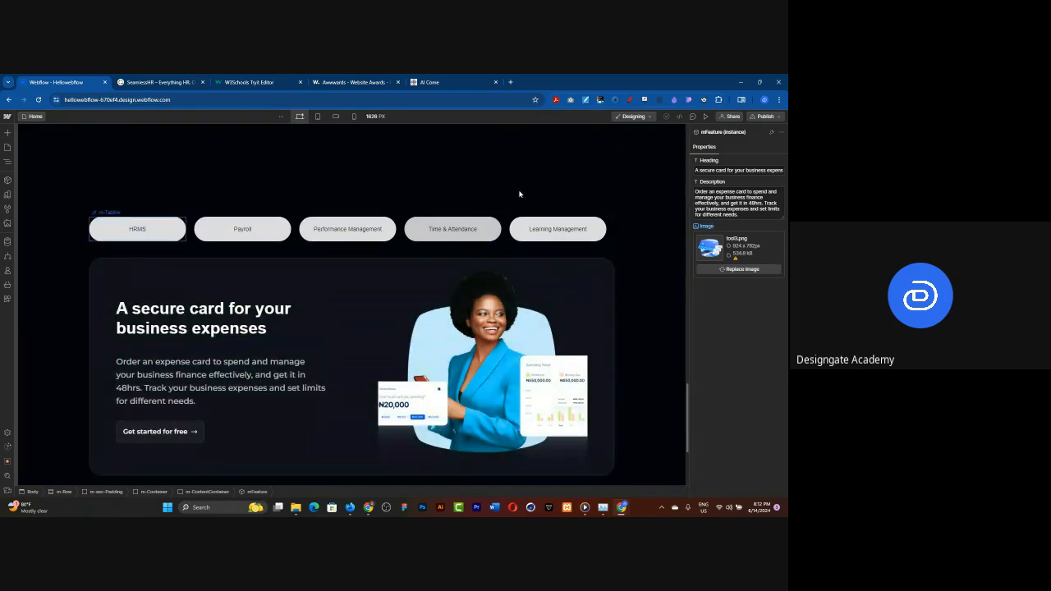
click(747, 170)
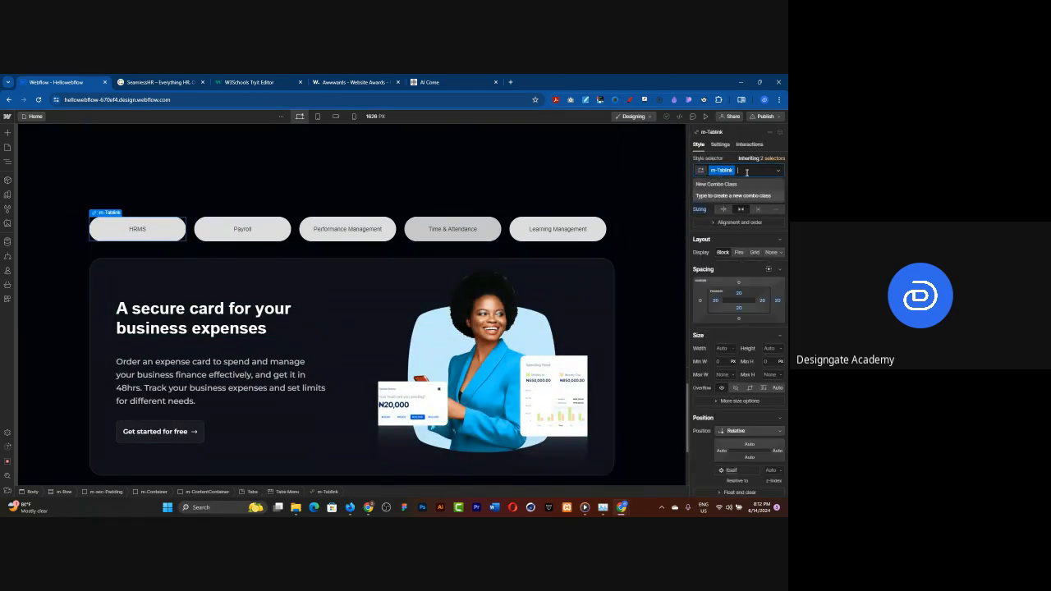
text(m)
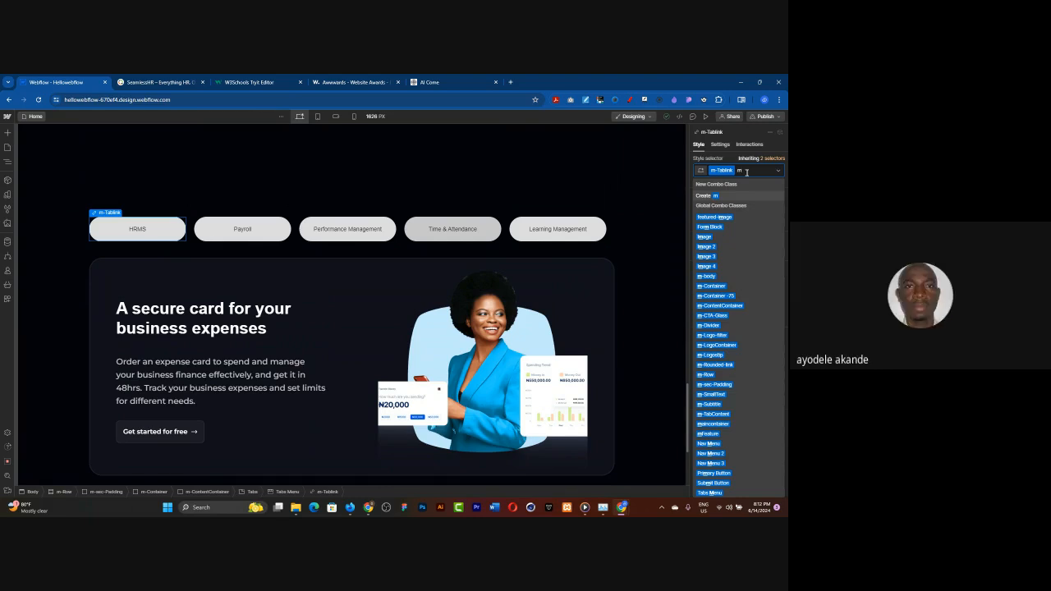
text(-cl)
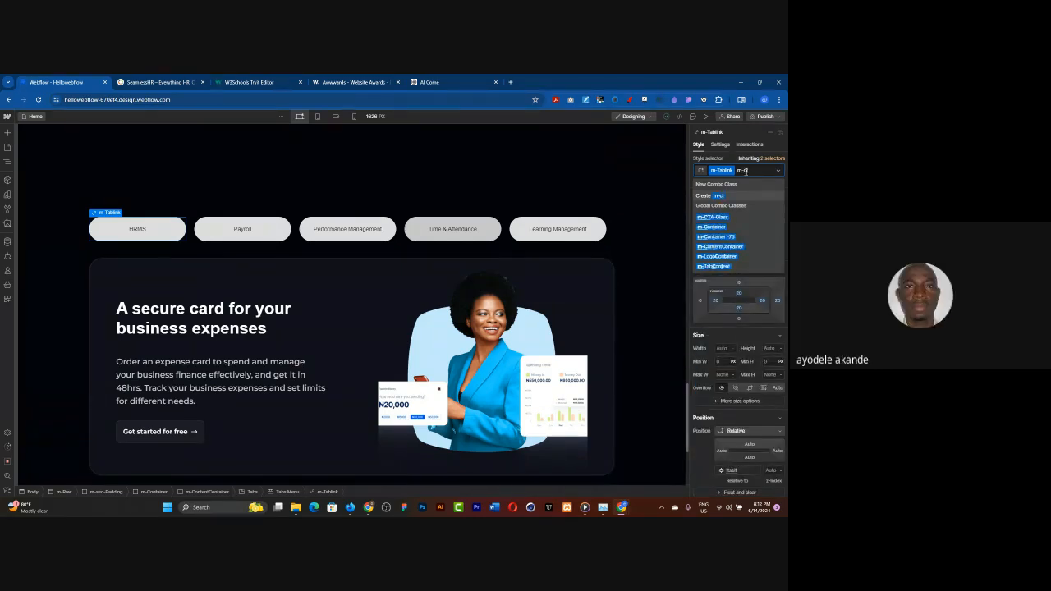
click(713, 217)
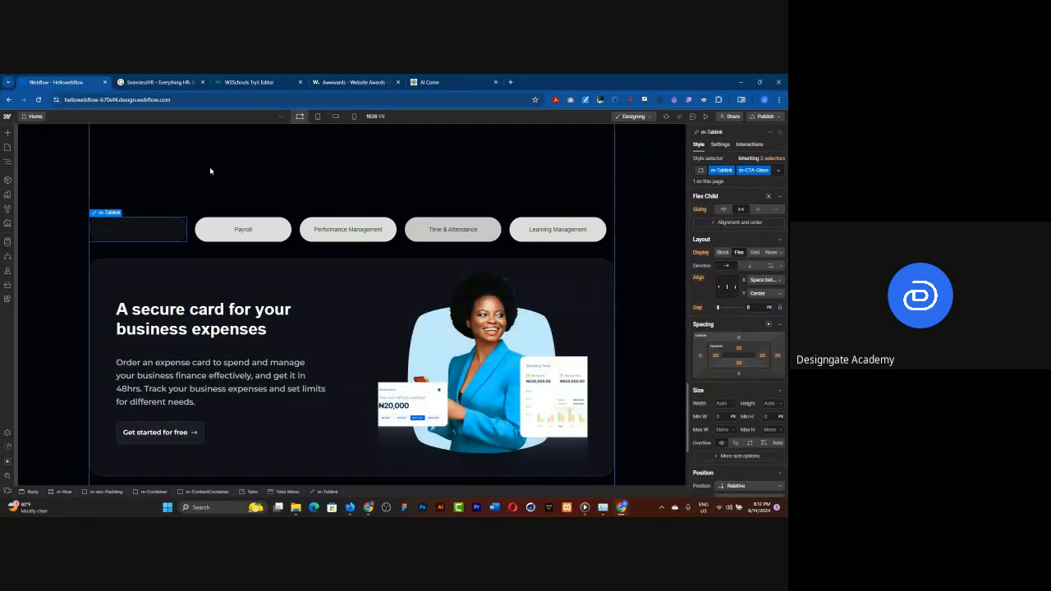
click(210, 169)
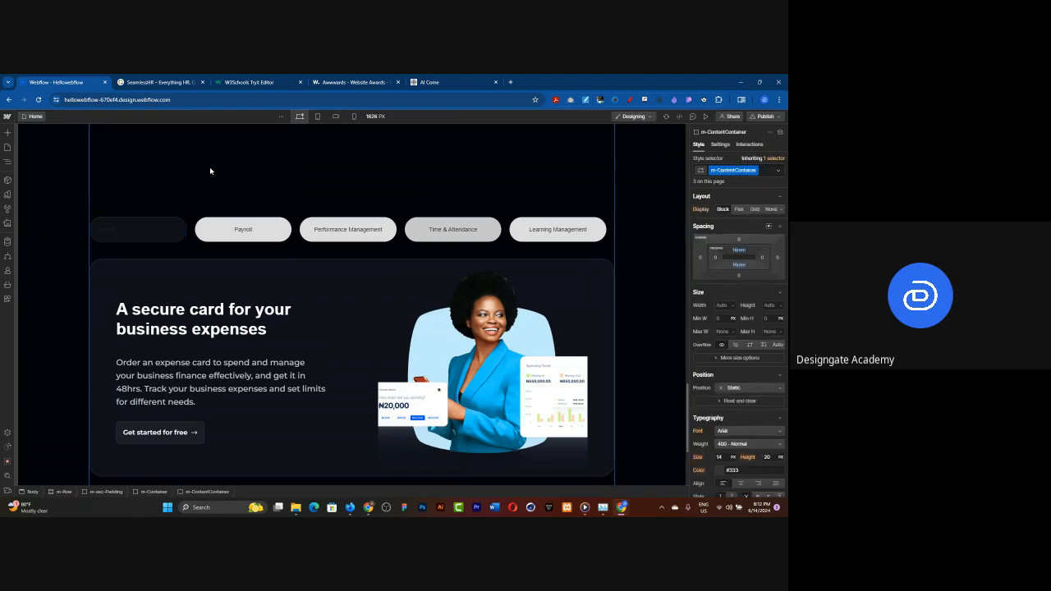
Set the m-Tablink background to dark navy #282a41 at 66% opacity, selecting the HRMS tab link
click(177, 227)
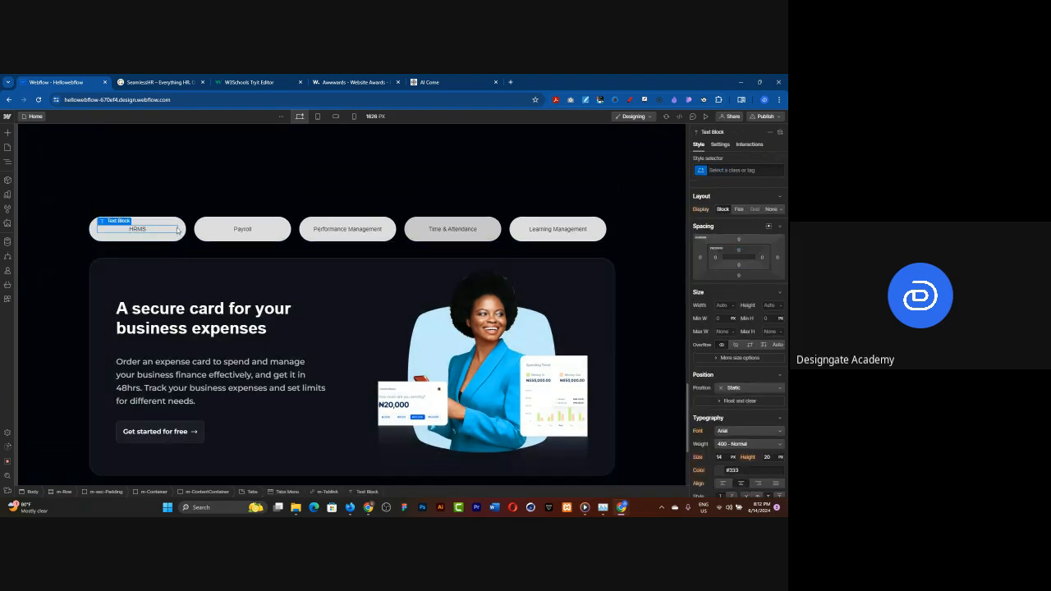
click(179, 228)
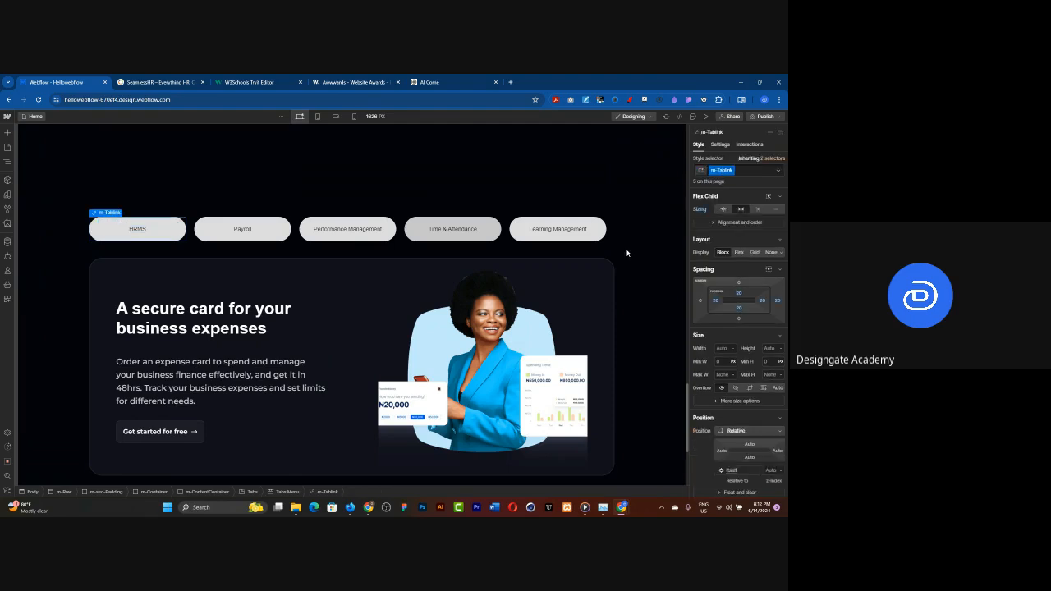
scroll(739, 370, down, 2)
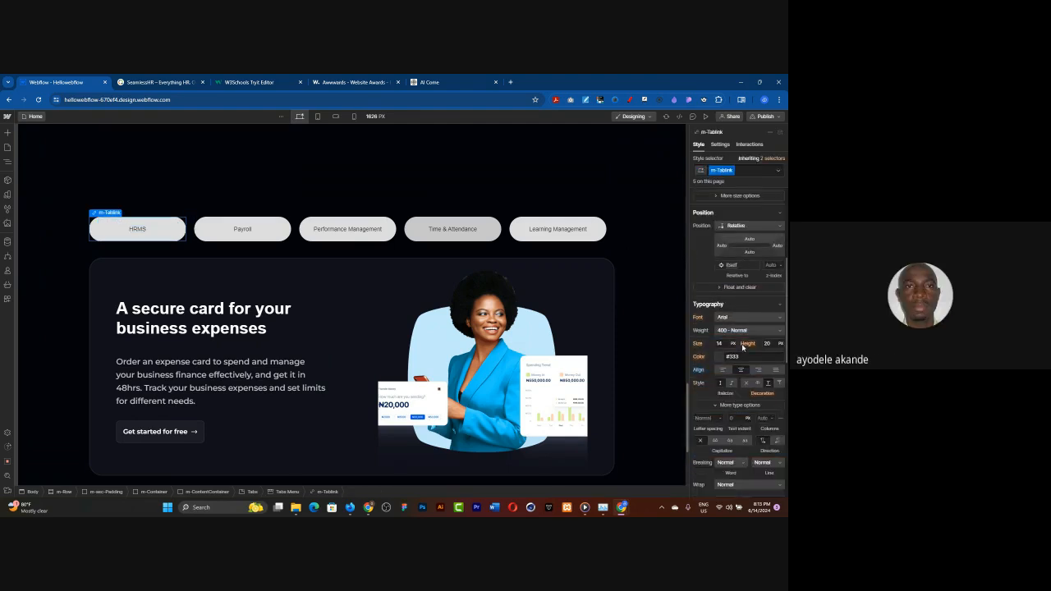
scroll(730, 393, down, 6)
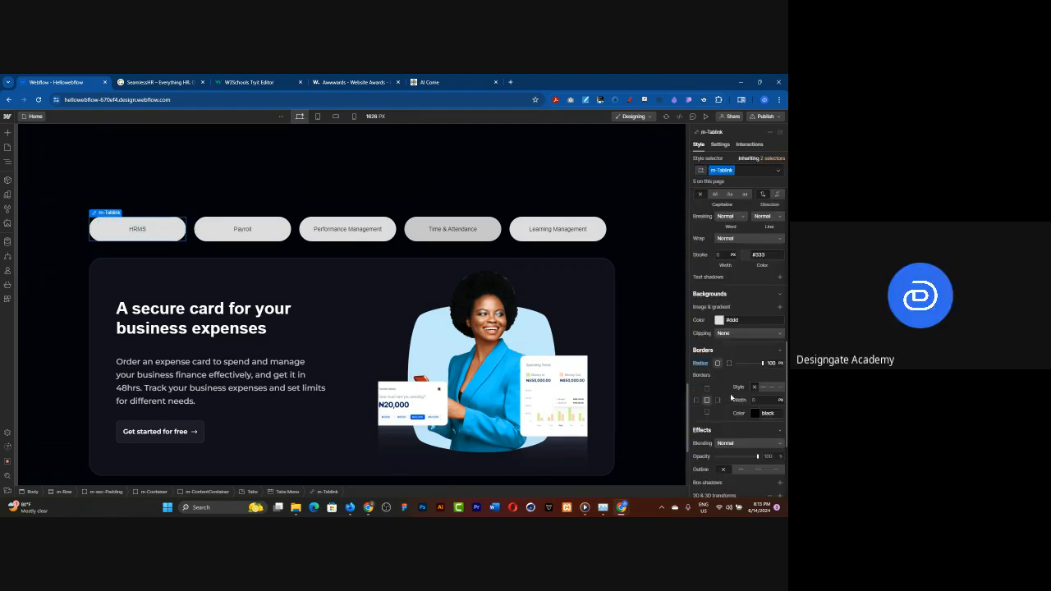
click(720, 320)
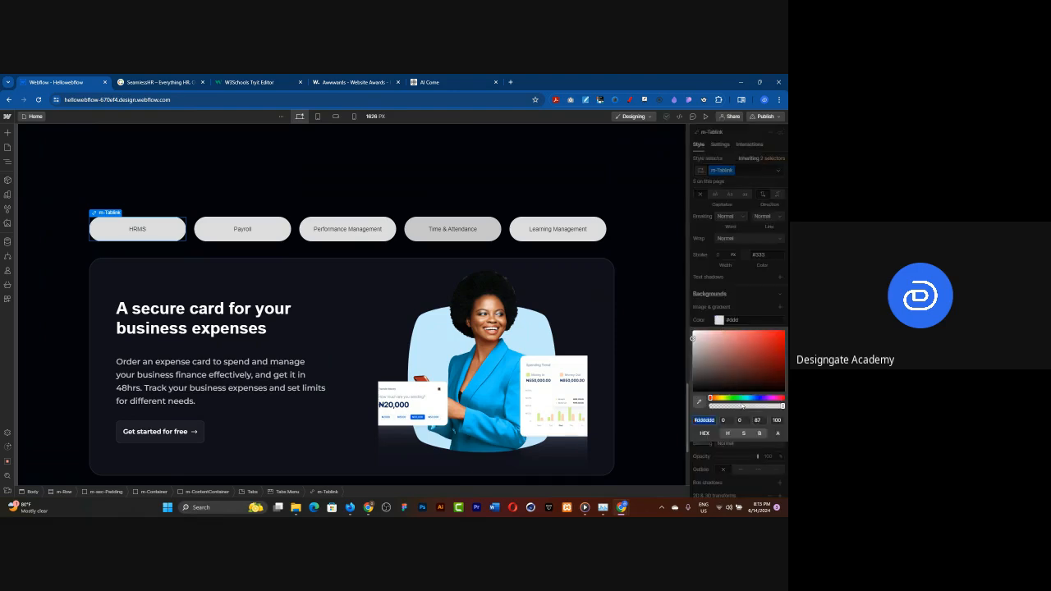
click(757, 398)
click(731, 373)
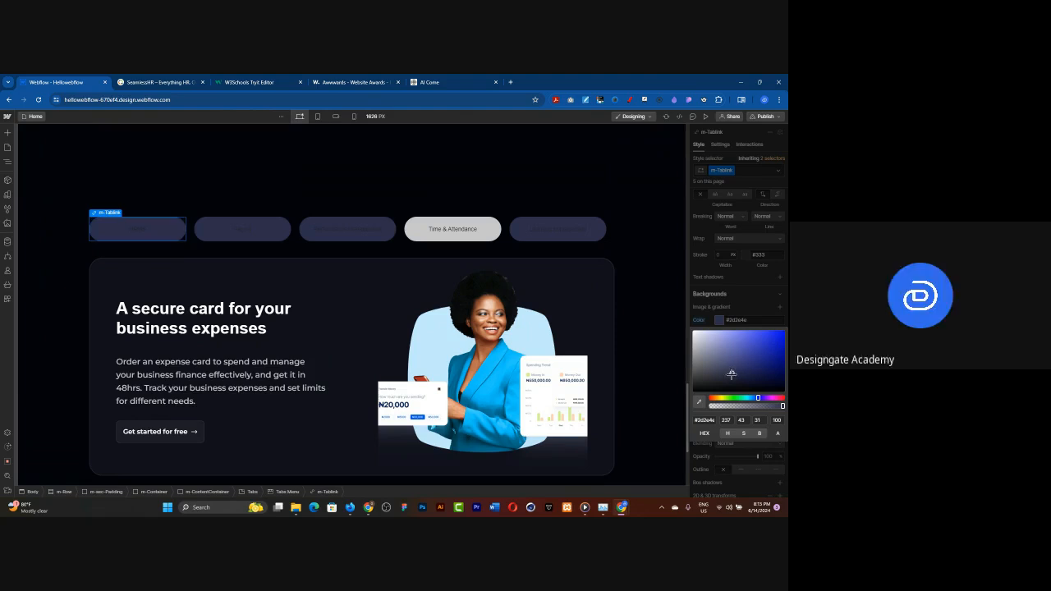
click(720, 376)
click(698, 347)
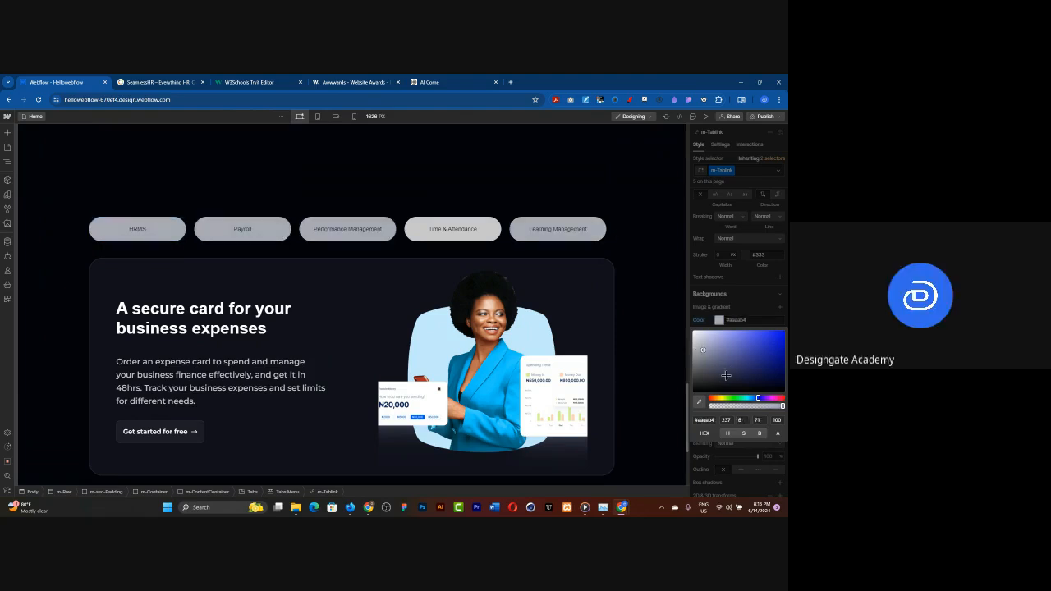
click(726, 376)
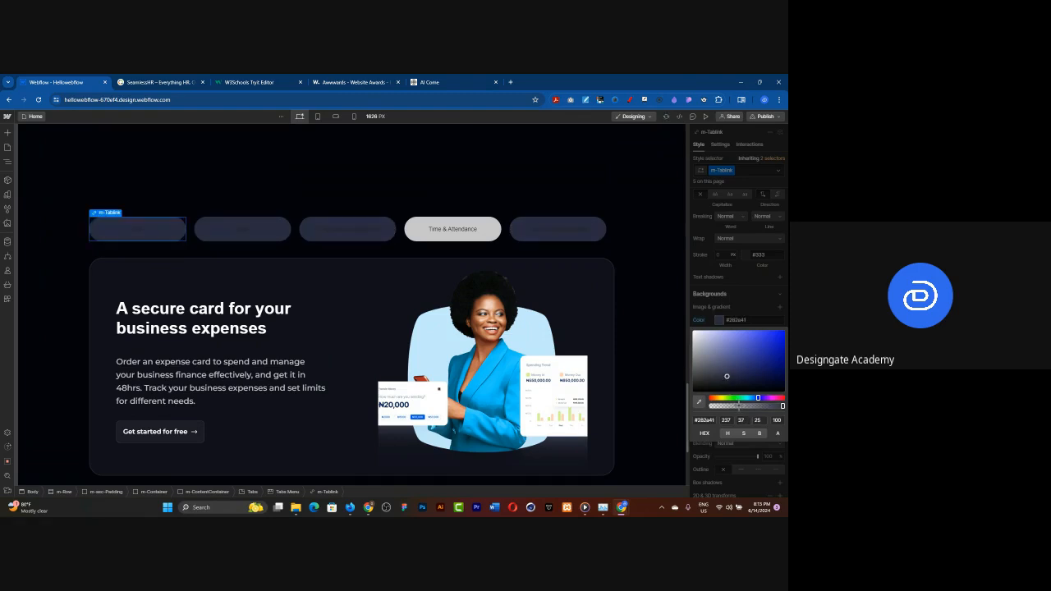
click(745, 406)
drag(745, 405, 772, 405)
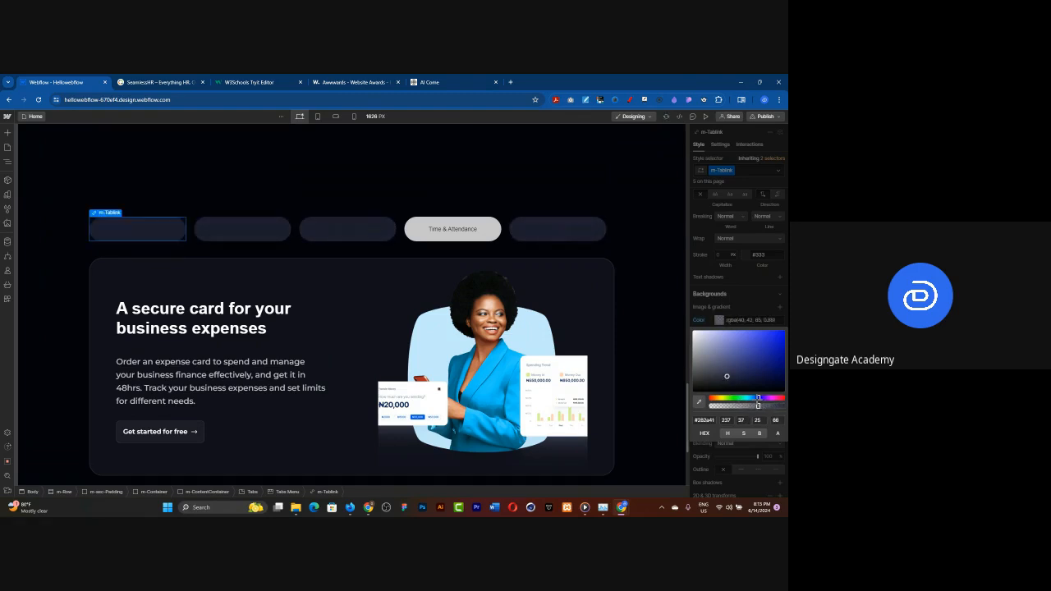
click(756, 317)
Set the m-Tablink text colour to white
scroll(736, 314, up, 3)
scroll(736, 314, up, 2)
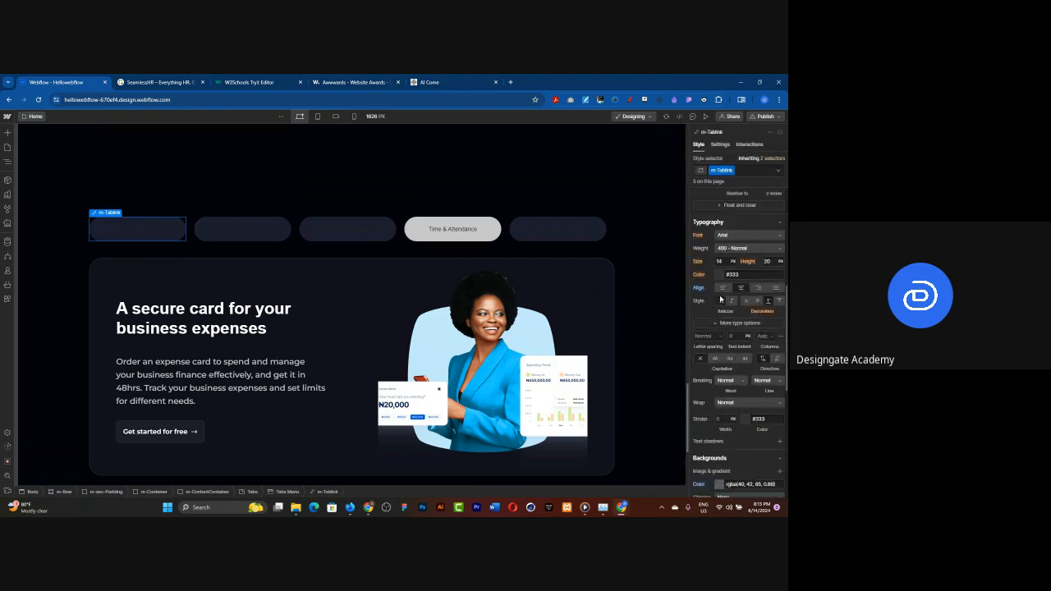
click(720, 275)
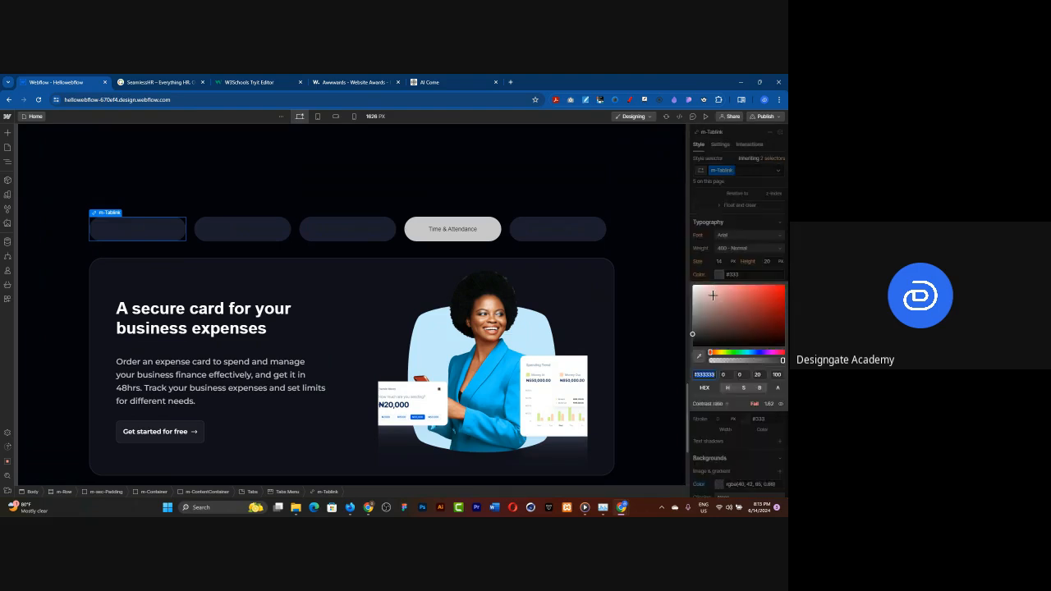
drag(680, 291, 591, 241)
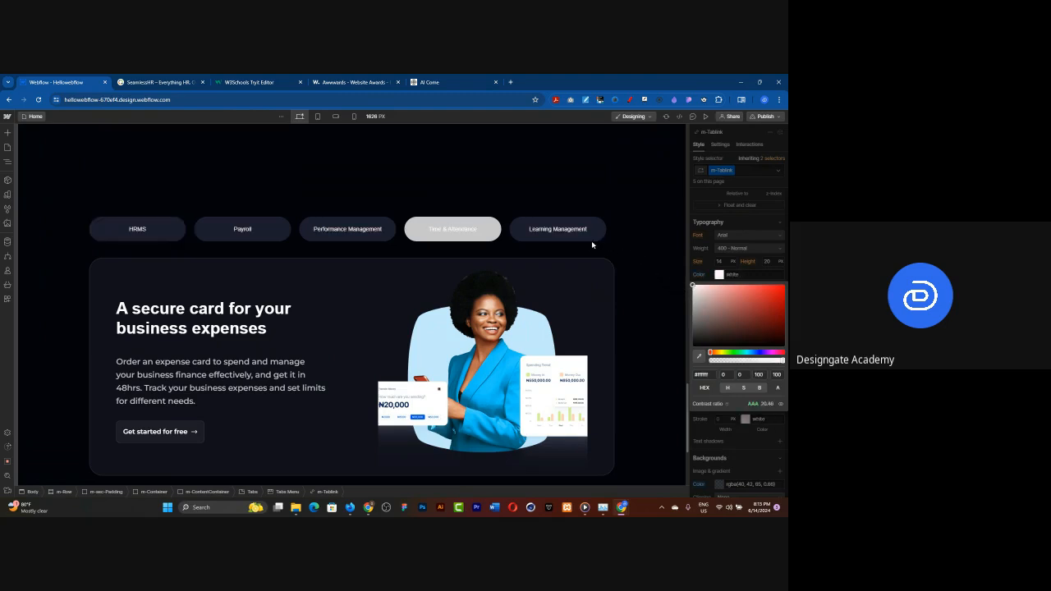
Compare the style classes on the Time & Attendance and HRMS tab links
click(490, 228)
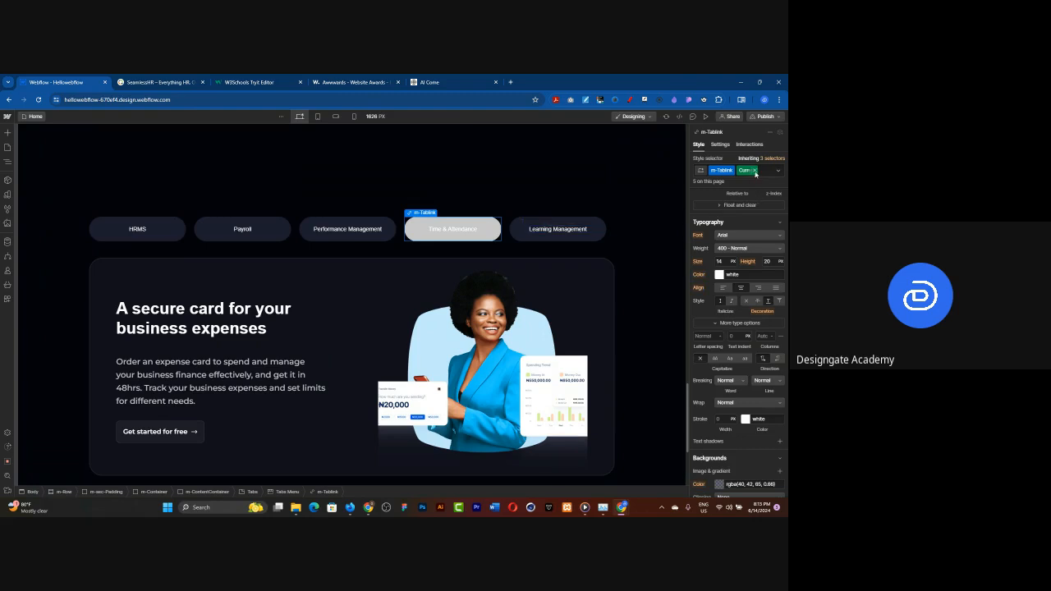
click(173, 237)
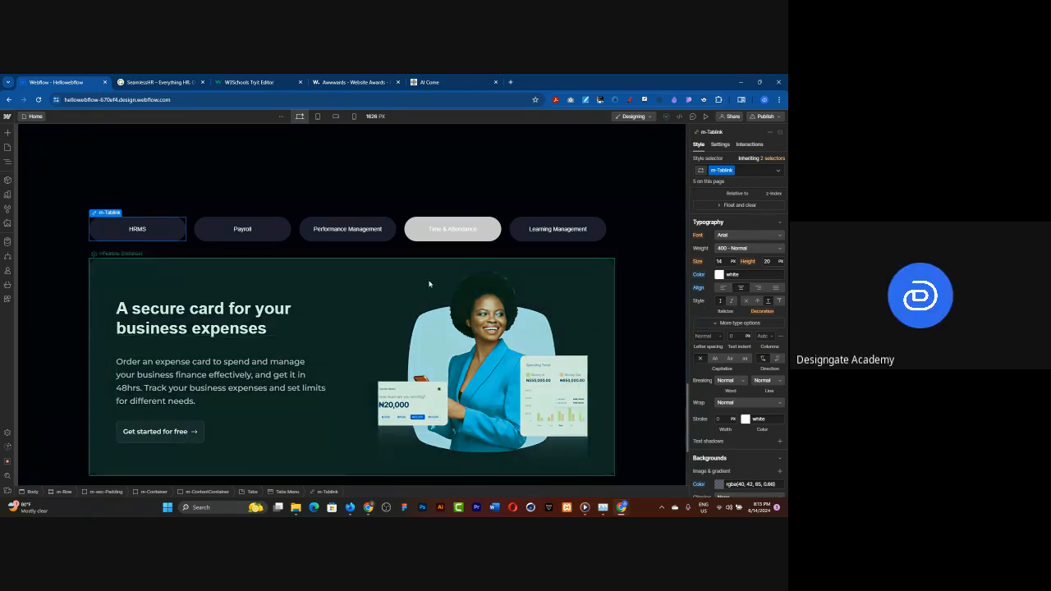
click(480, 236)
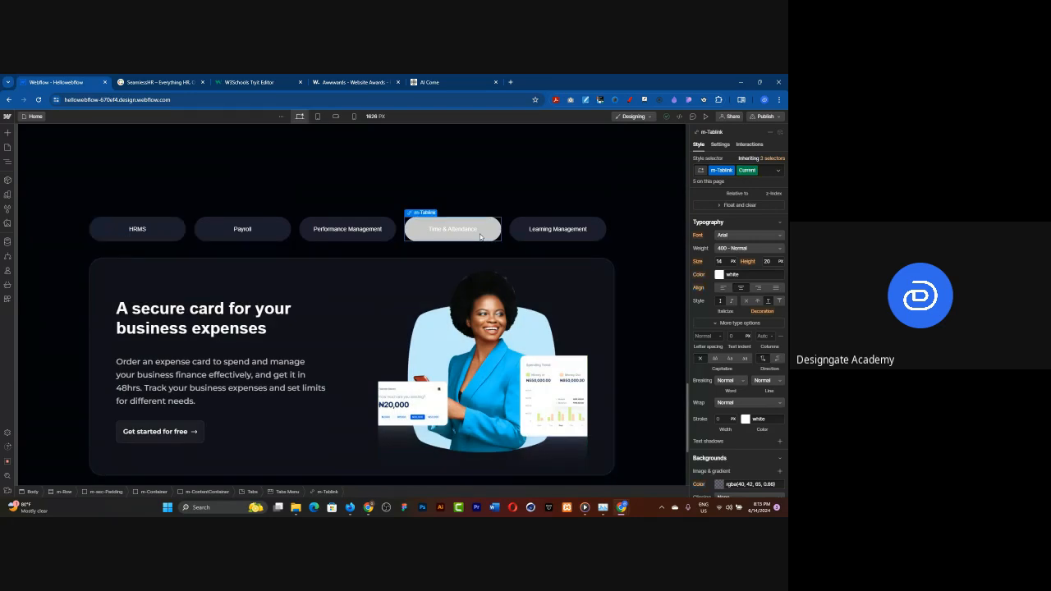
Copy the hex code of the HRMS tab link's background colour
click(178, 234)
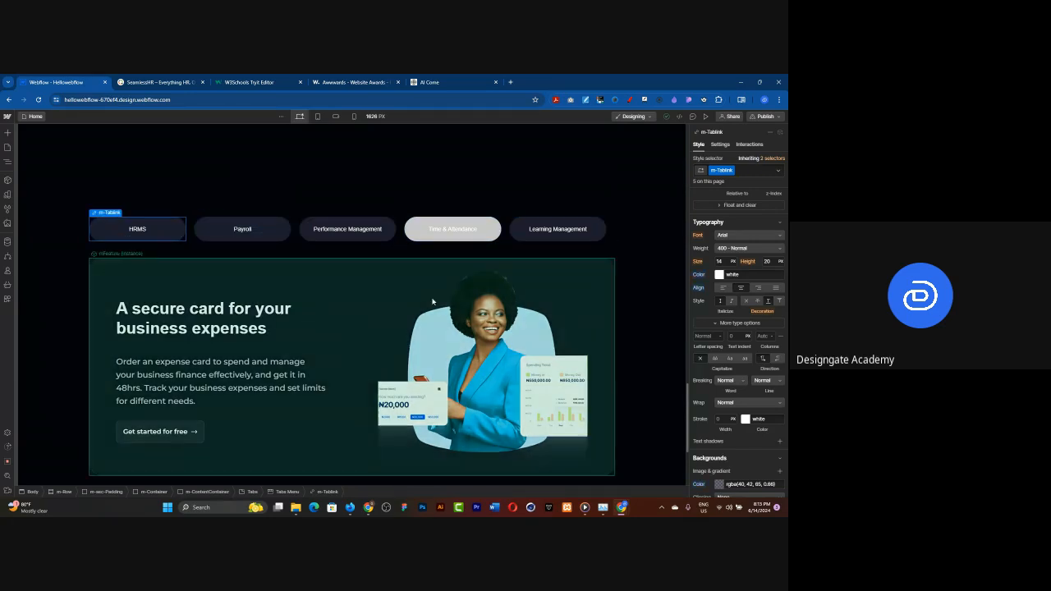
scroll(714, 415, down, 2)
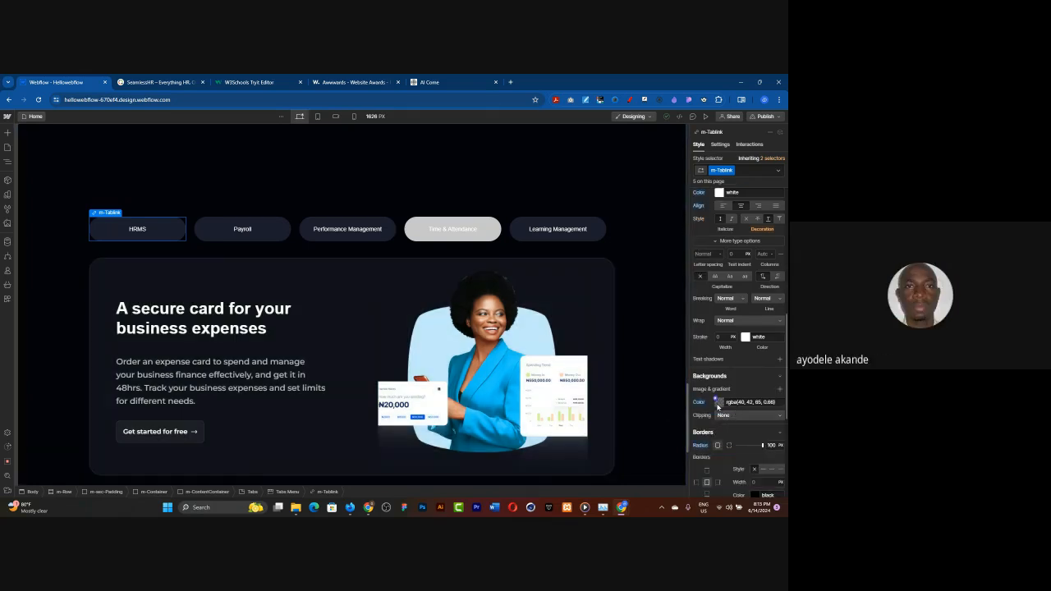
click(719, 402)
right_click(704, 376)
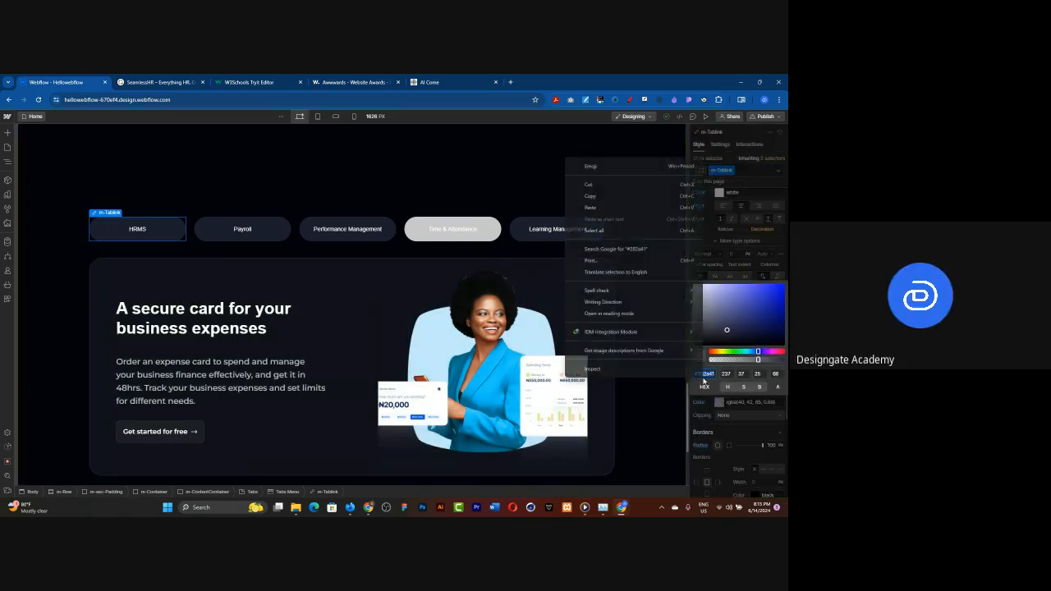
click(597, 198)
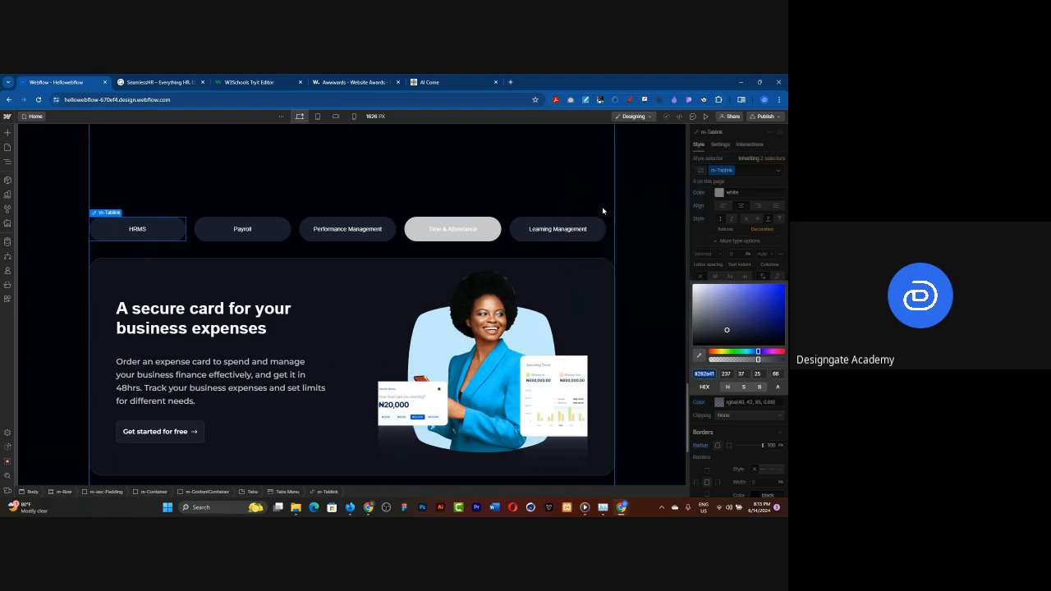
Inspect the background colour setting of the Time & Attendance tab link in its Current state
click(482, 224)
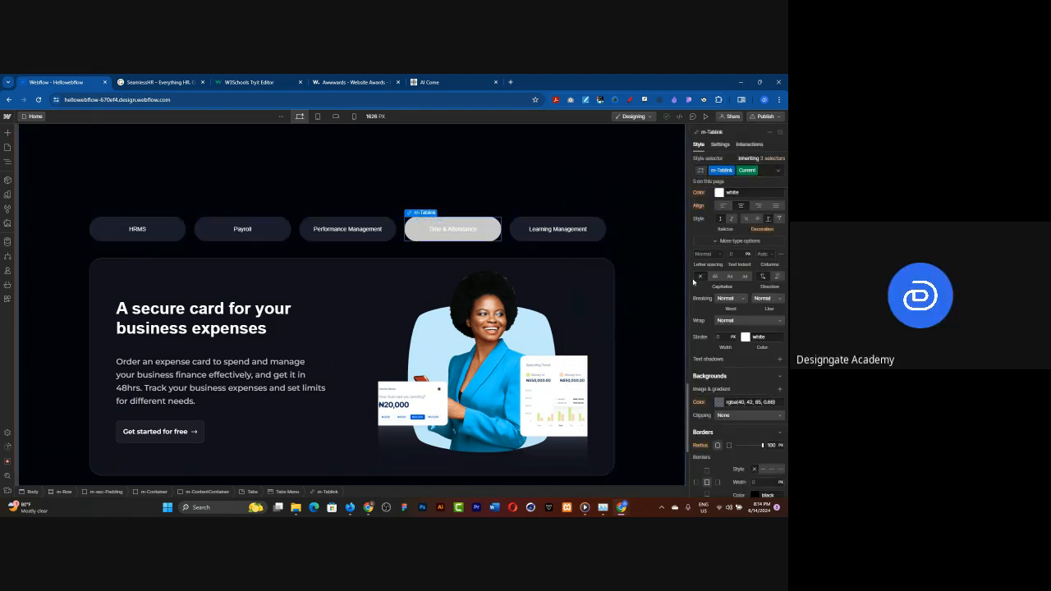
scroll(733, 371, down, 2)
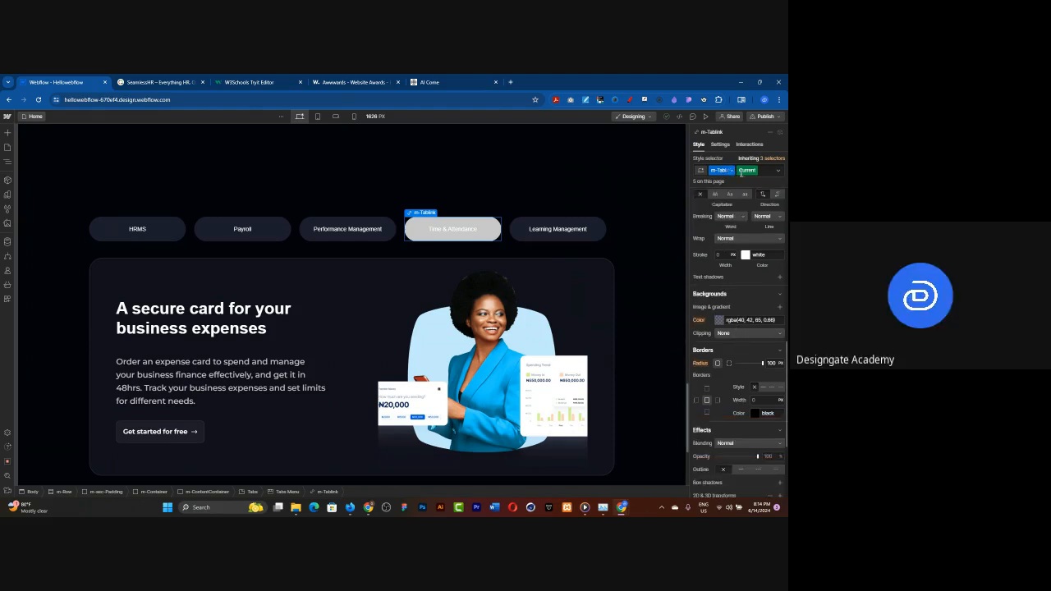
click(719, 320)
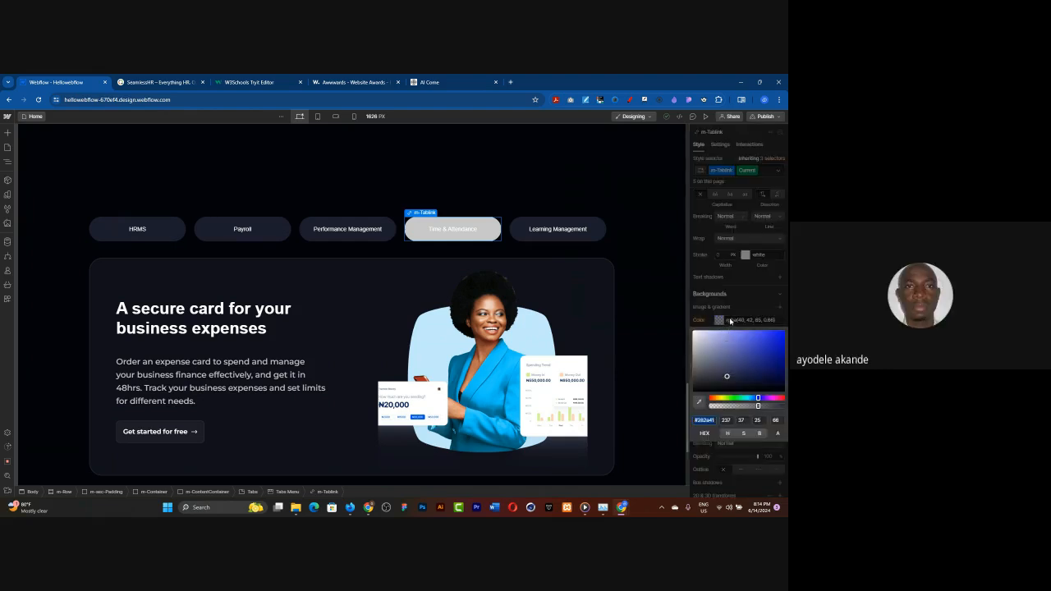
click(736, 313)
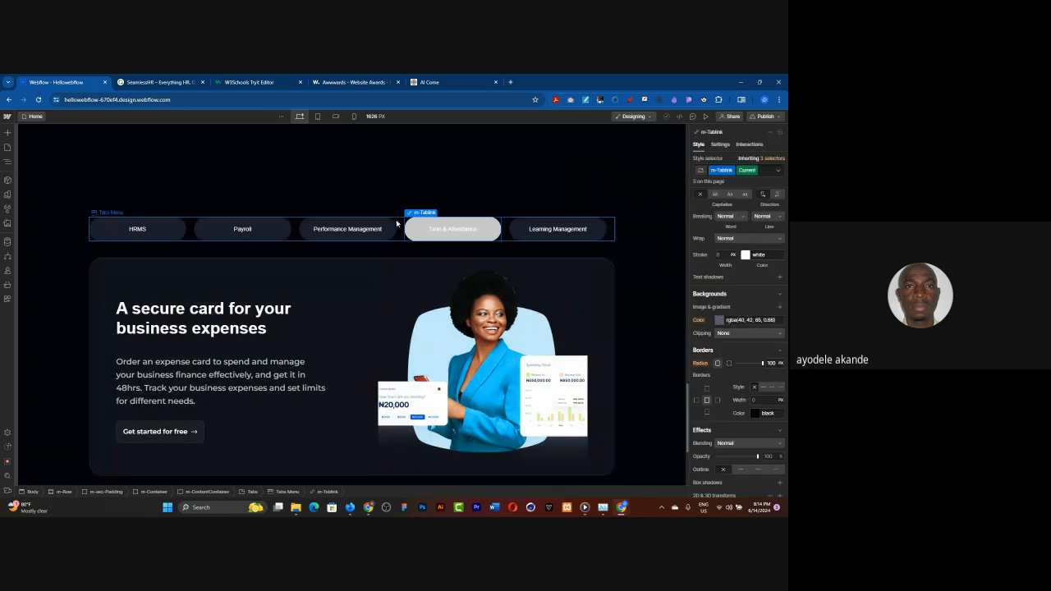
Reselect the Time & Attendance tab link and check which states its style selector offers
click(492, 229)
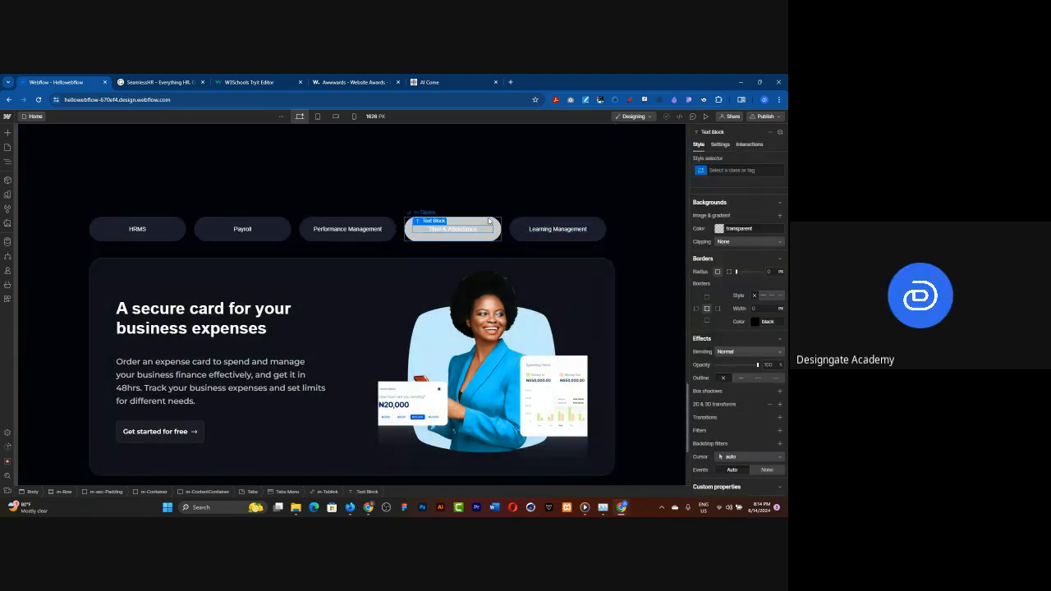
click(497, 226)
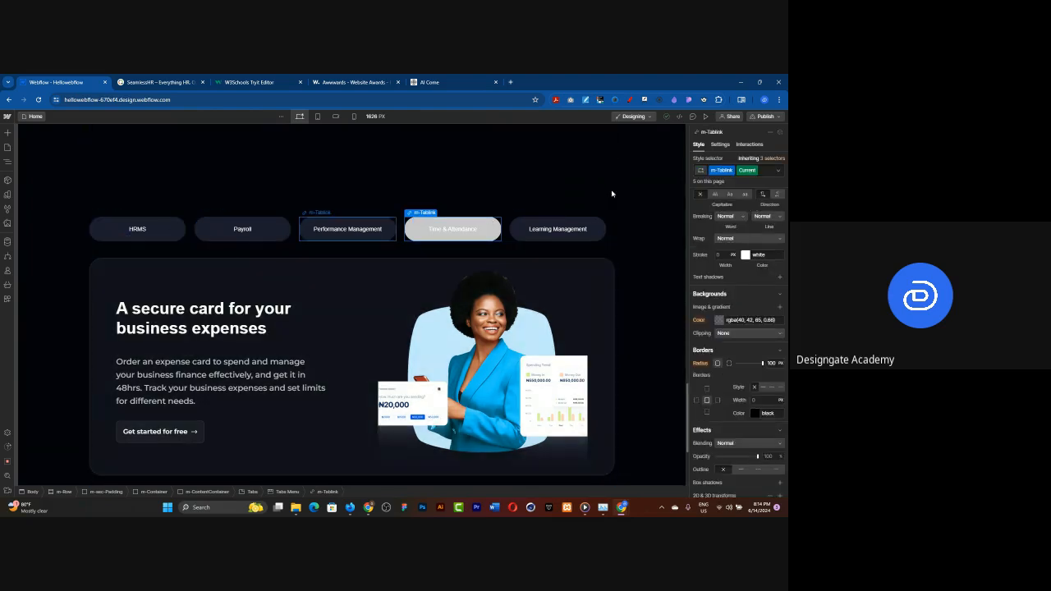
click(776, 172)
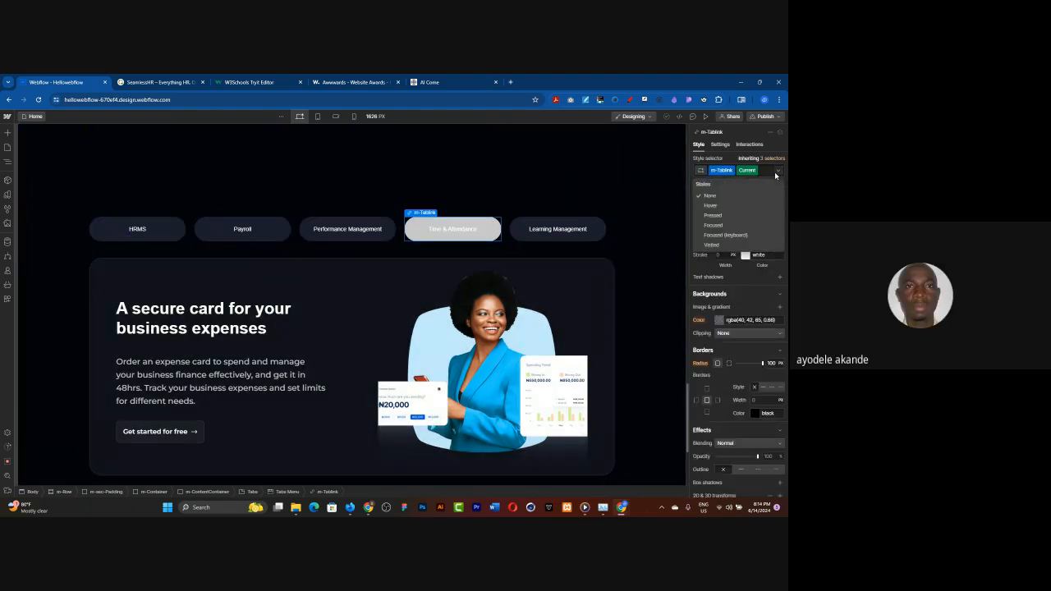
click(776, 173)
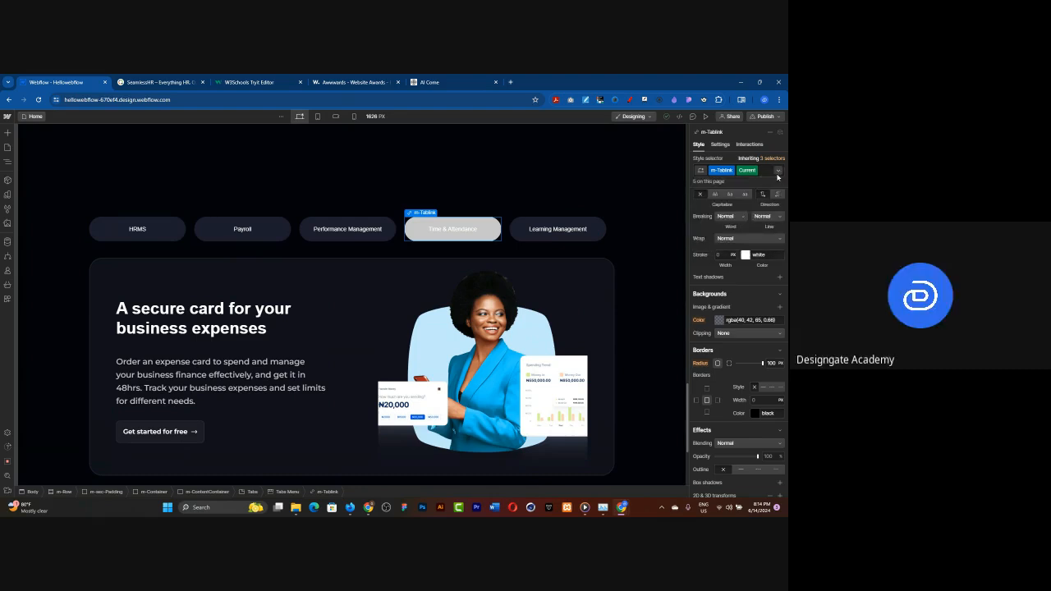
click(778, 172)
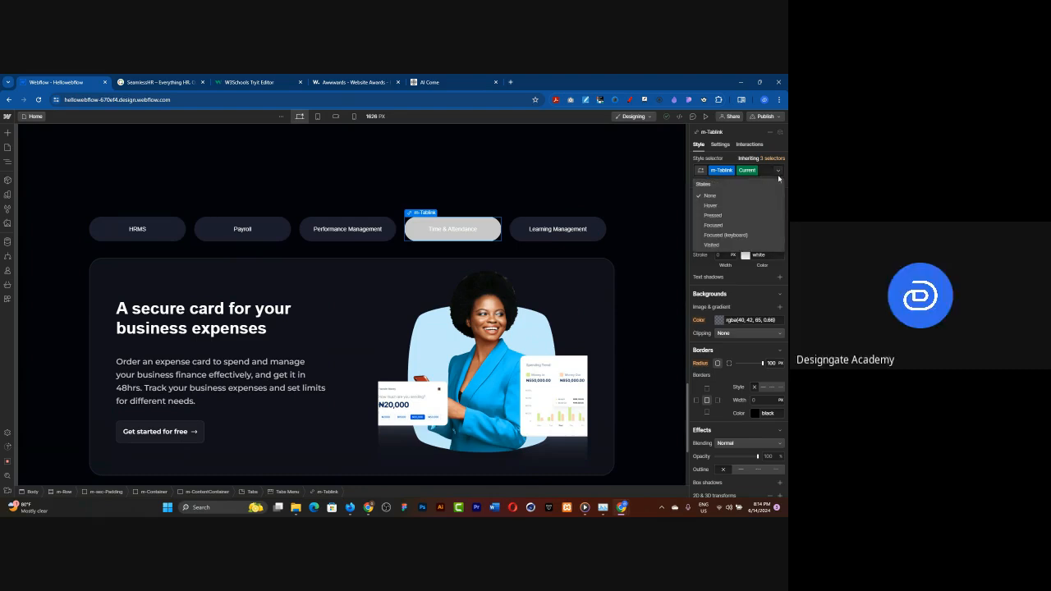
click(777, 171)
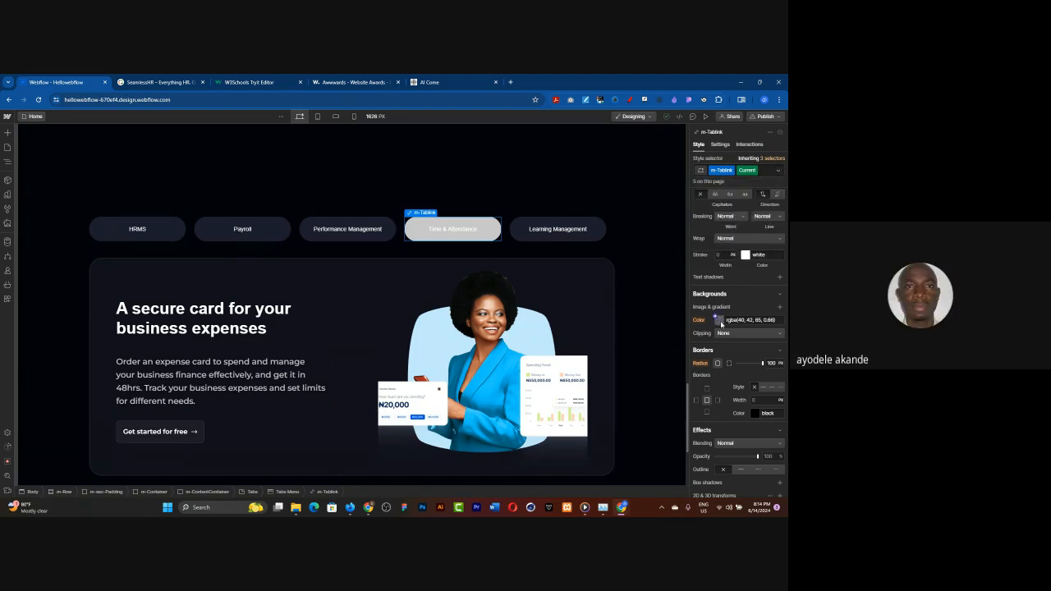
Try a blue background, rgba(33, 38, 150, 0.66), on the Time & Attendance tab link in its Current state
click(719, 320)
click(765, 355)
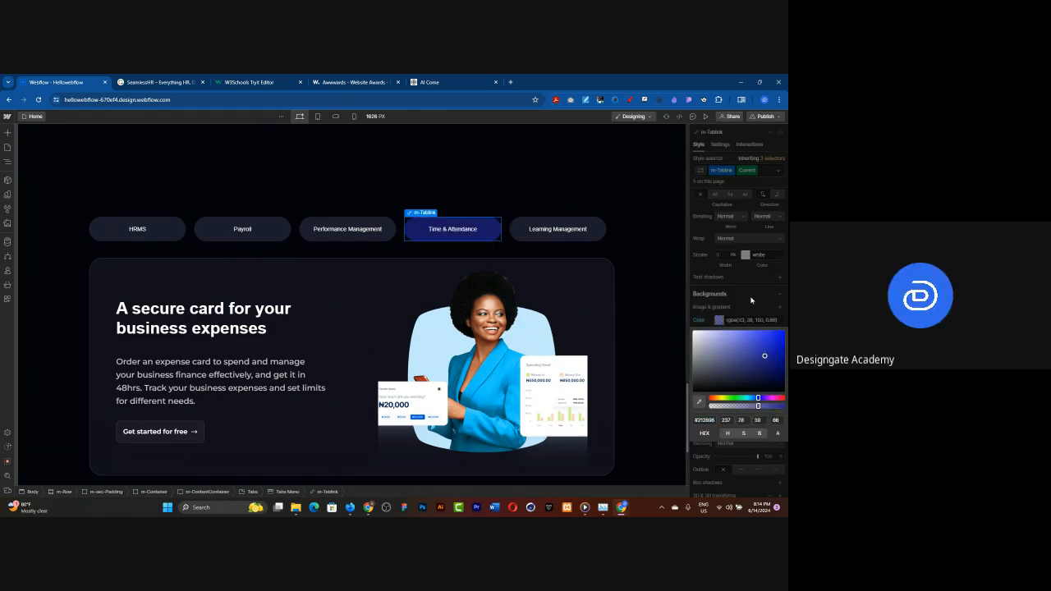
click(750, 302)
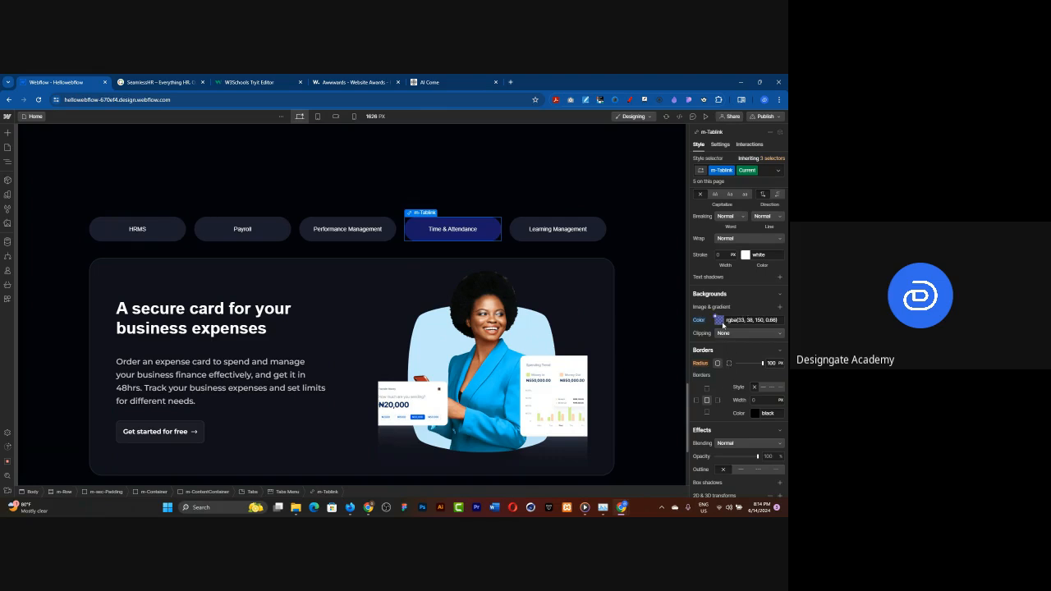
Set the Current state background colour of the Time & Attendance tab link to the copied hex value #282a41
click(720, 319)
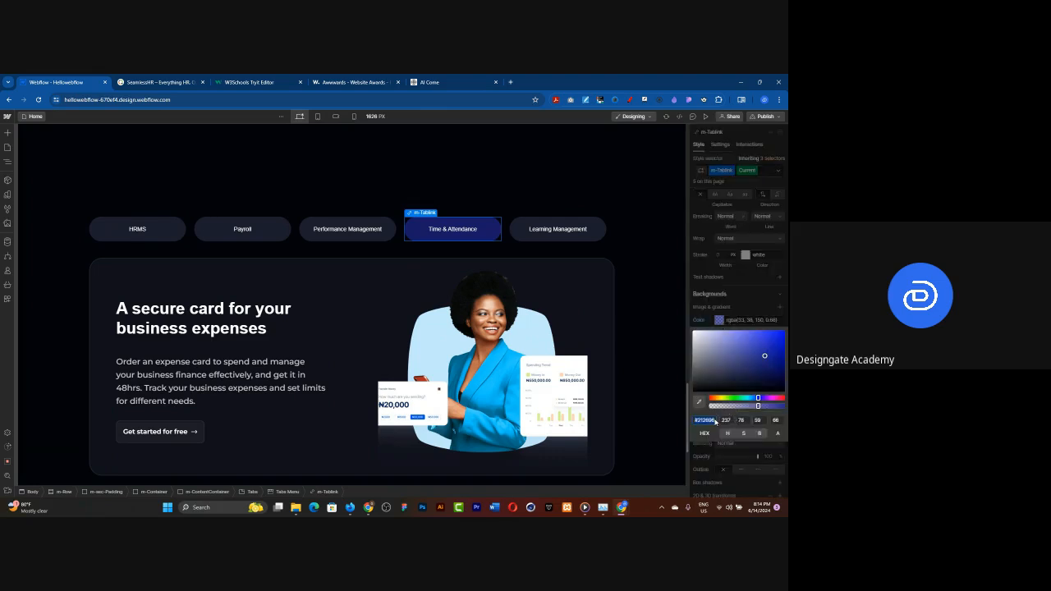
key(ctrl+v)
click(727, 418)
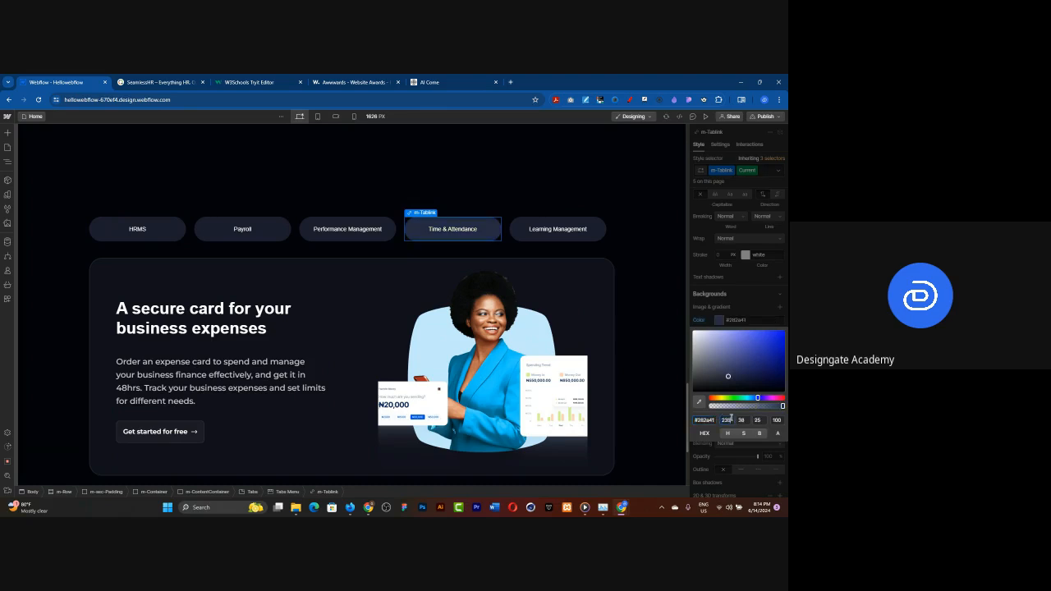
click(743, 321)
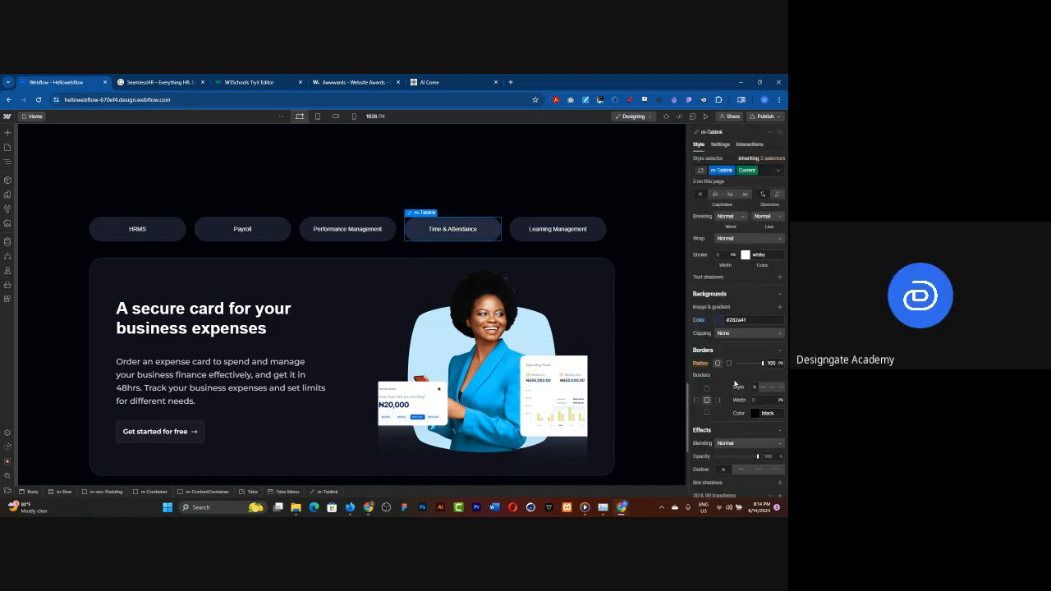
Give the tab link's Current state a solid 2 px white border at 66% opacity
click(756, 417)
drag(721, 353, 666, 265)
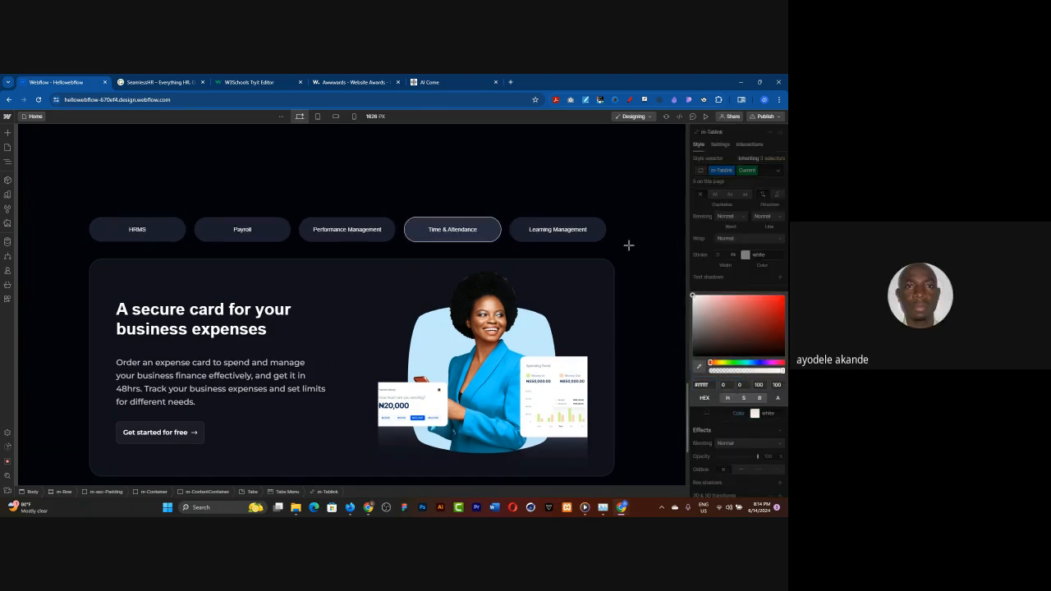
click(759, 370)
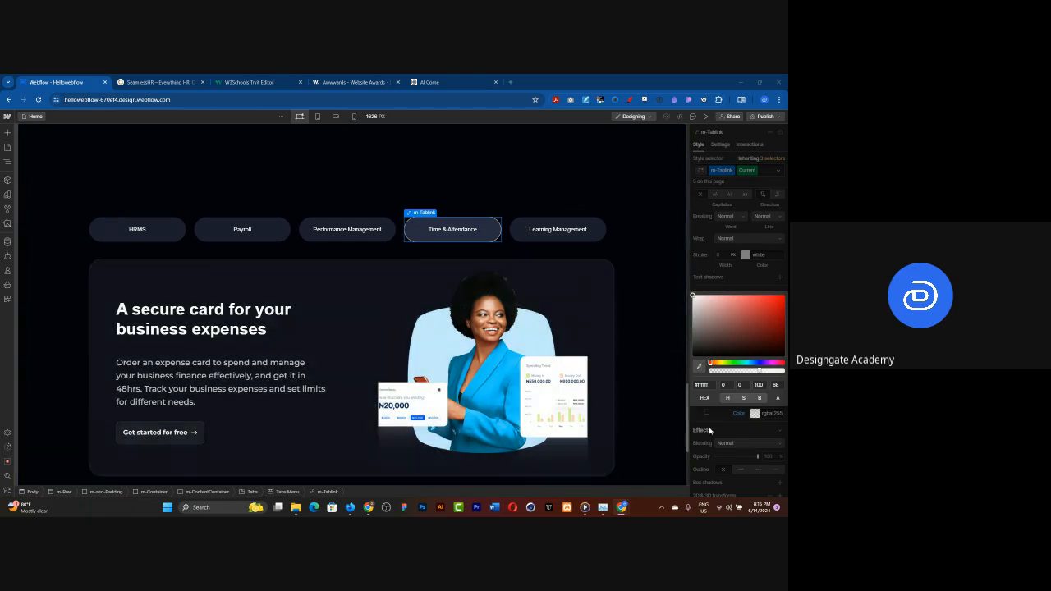
click(729, 287)
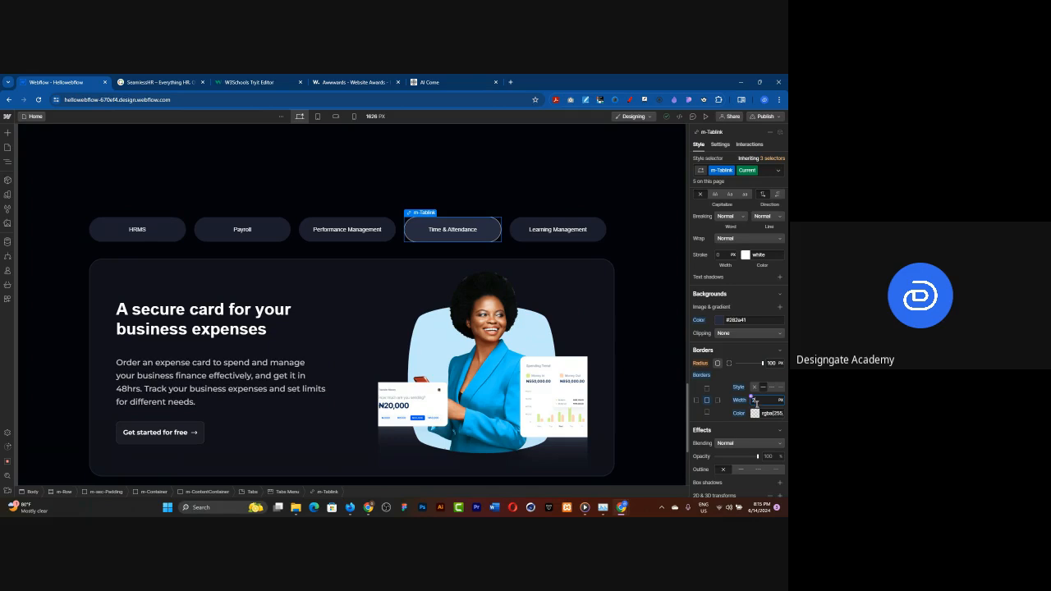
key(Return)
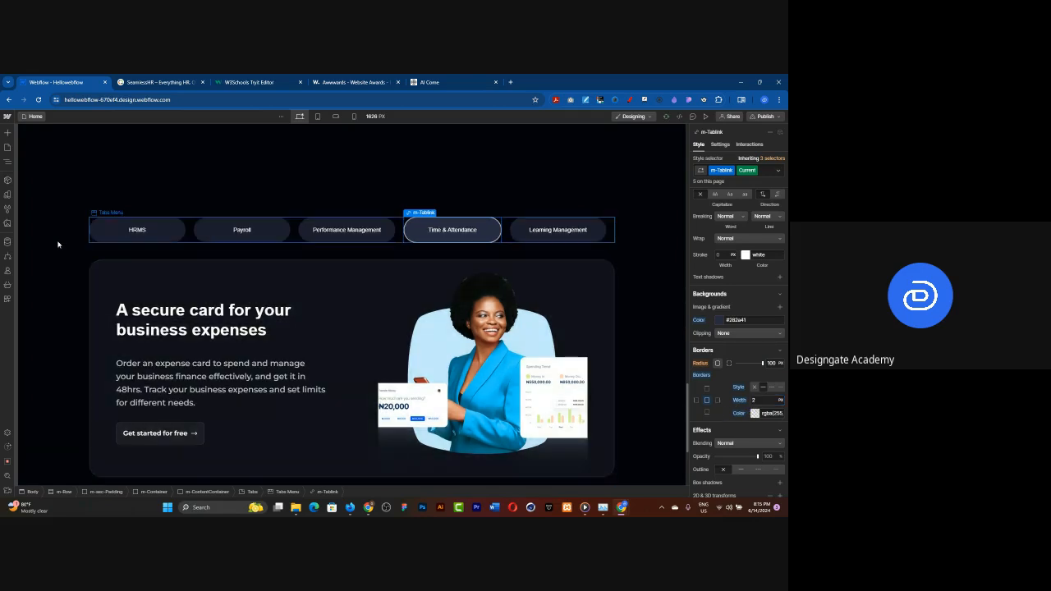
Preview the page and switch through all five tabs from HRMS to Learning Management to check the Current state styling
click(777, 170)
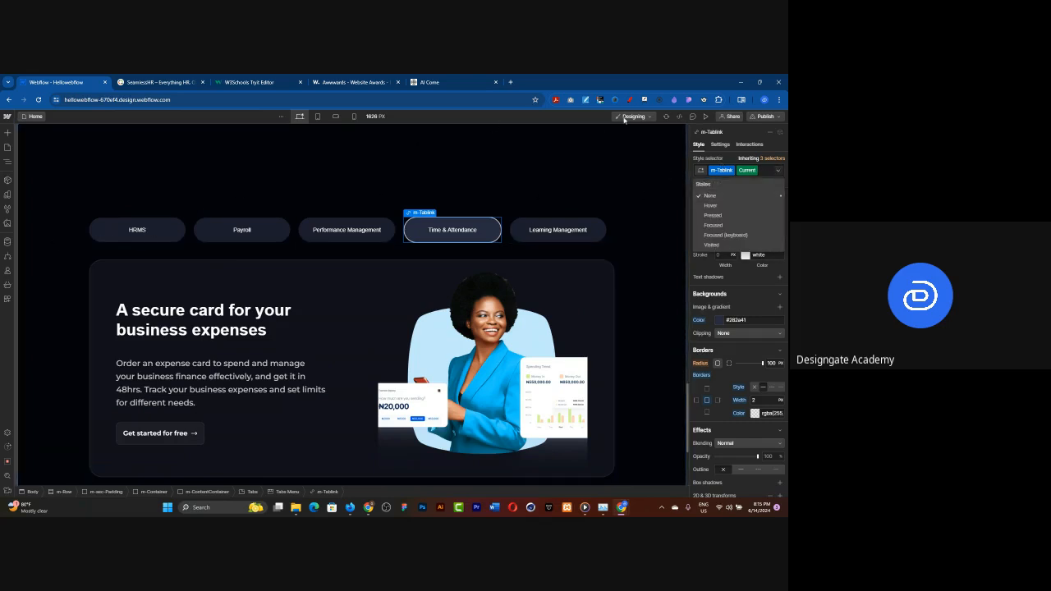
click(704, 117)
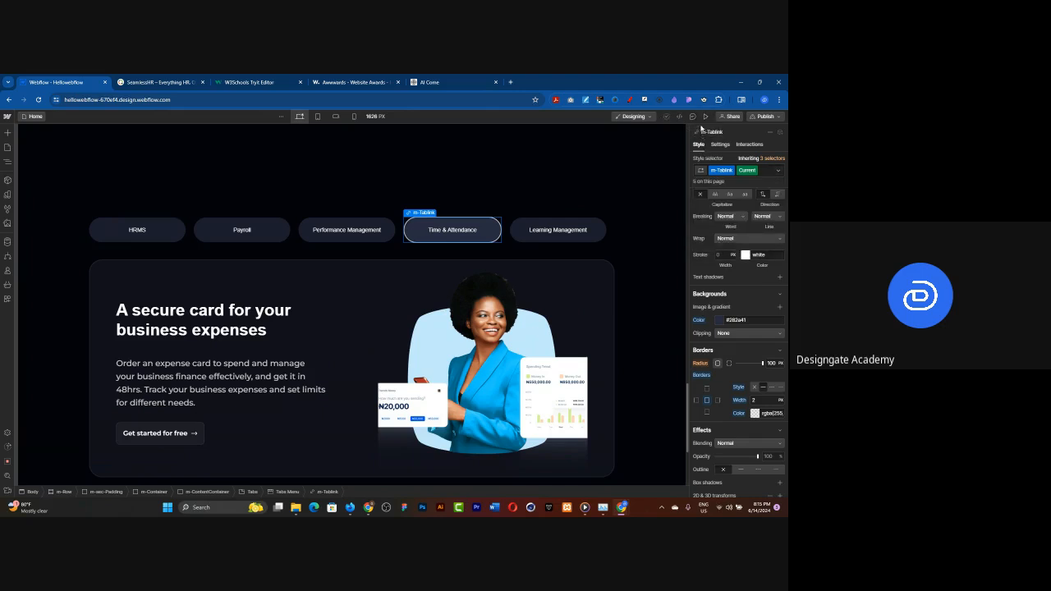
click(704, 117)
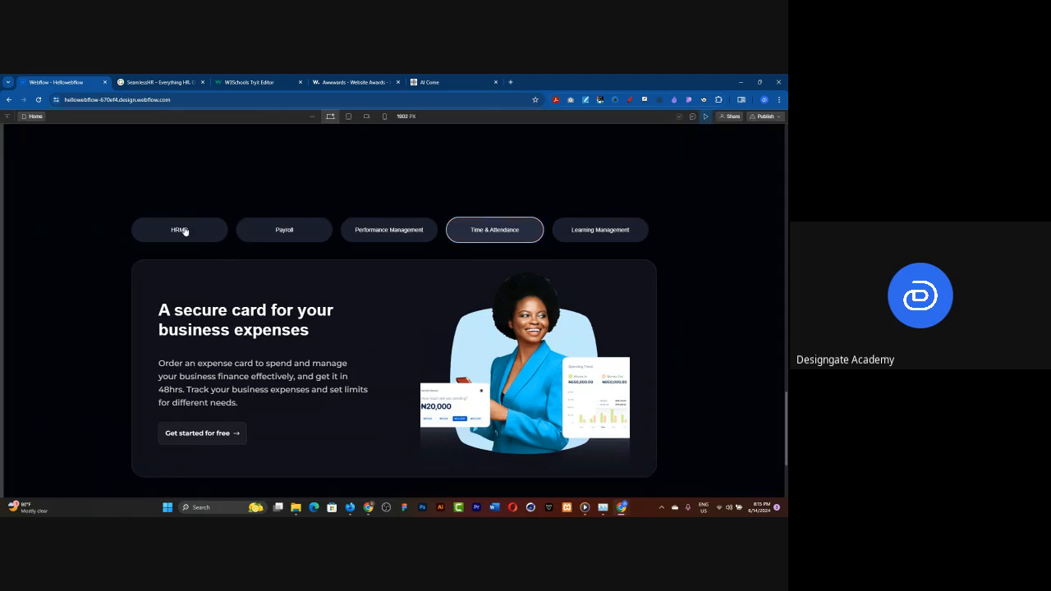
click(183, 230)
click(264, 236)
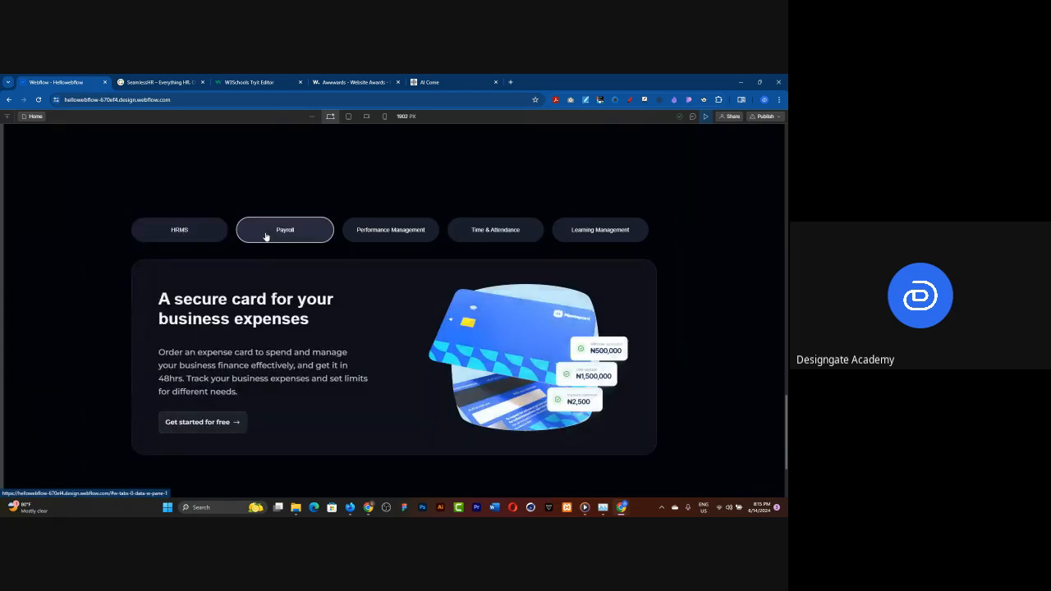
click(368, 238)
click(462, 238)
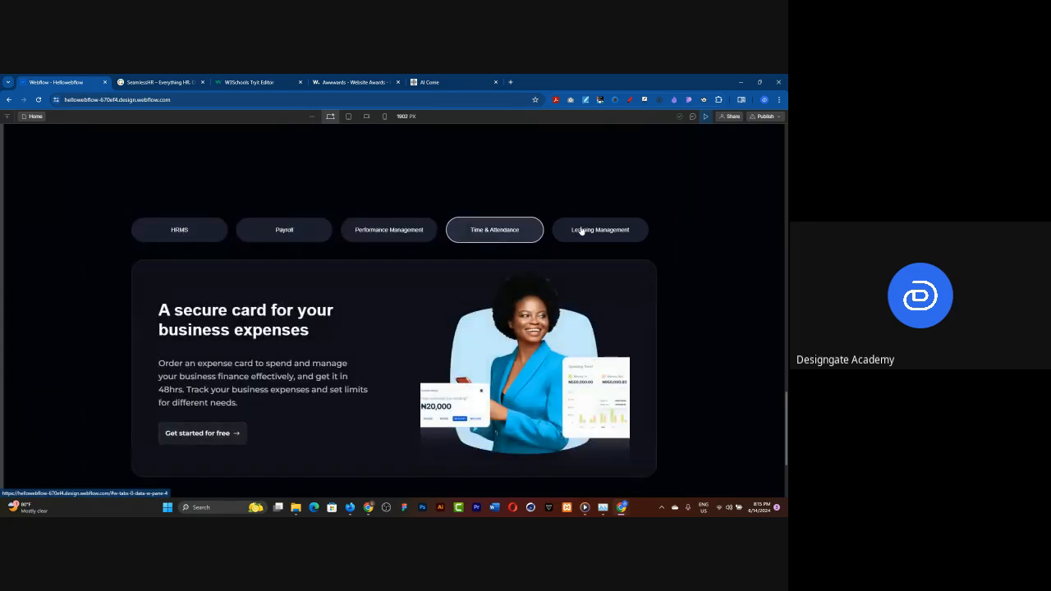
click(580, 230)
scroll(441, 279, up, 3)
scroll(441, 276, down, 4)
scroll(446, 262, up, 2)
scroll(418, 229, up, 1)
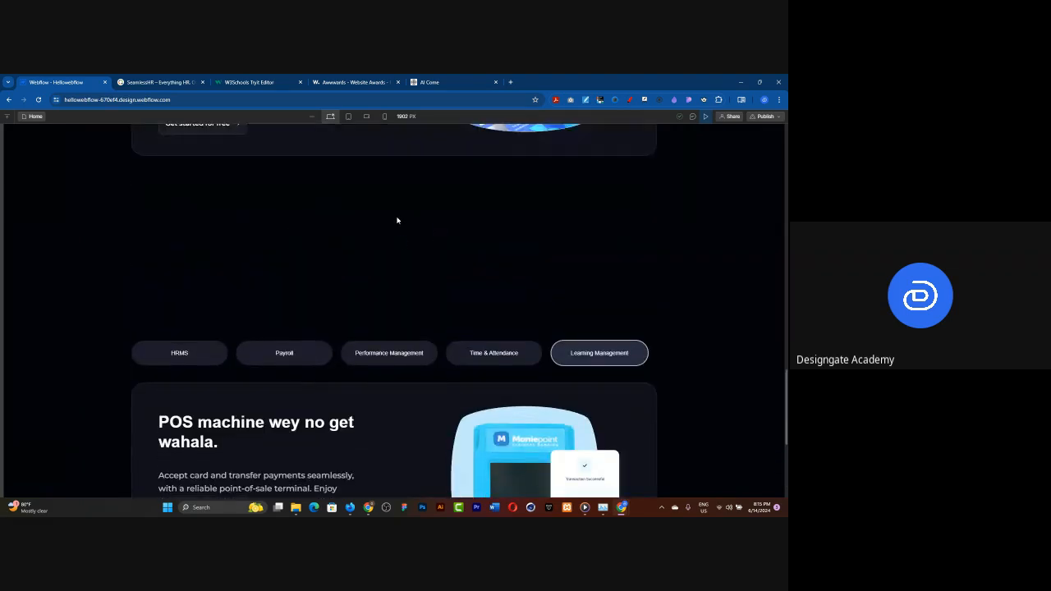
click(705, 117)
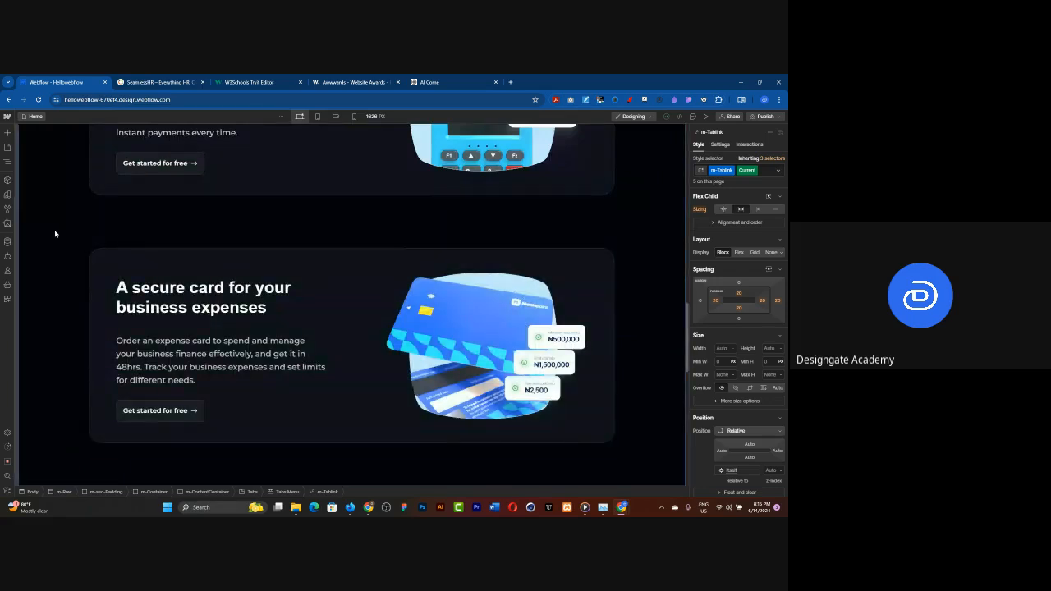
Select the container around the tabs and rename its m-ContentContainer class to m-sec
click(55, 234)
scroll(379, 241, down, 2)
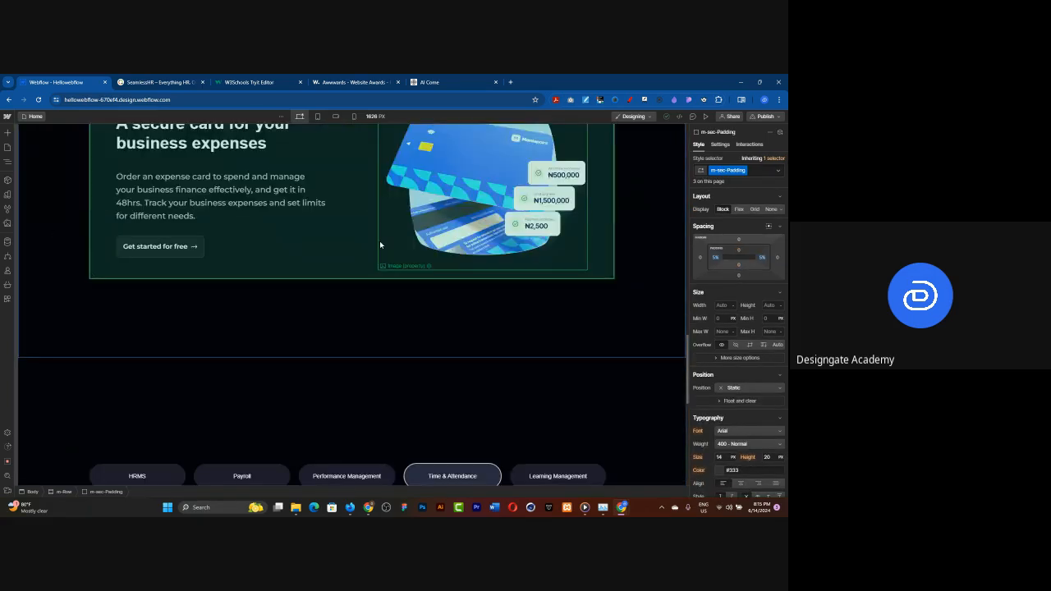
scroll(379, 241, up, 3)
click(321, 212)
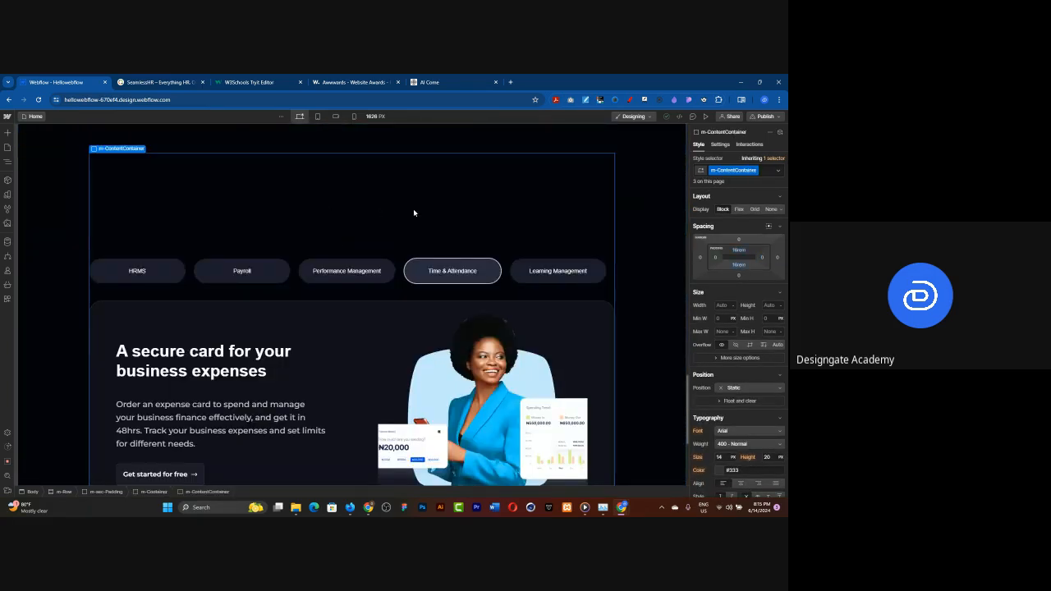
double_click(734, 171)
text(m-sec)
key(Return)
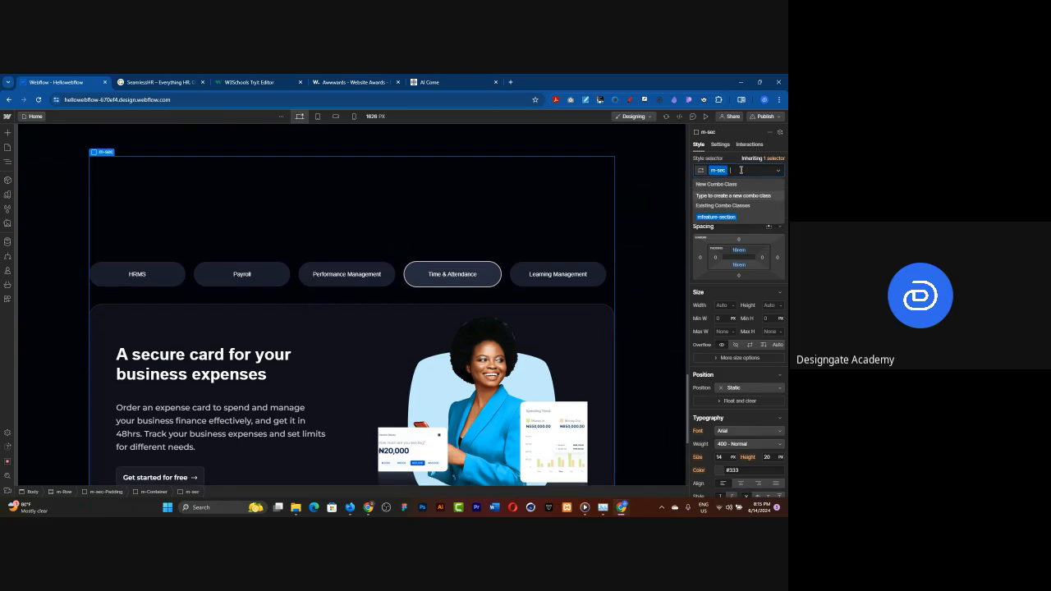
Replace the tabs container's m-sec class with the existing m-sec-Padding class
key(BackSpace)
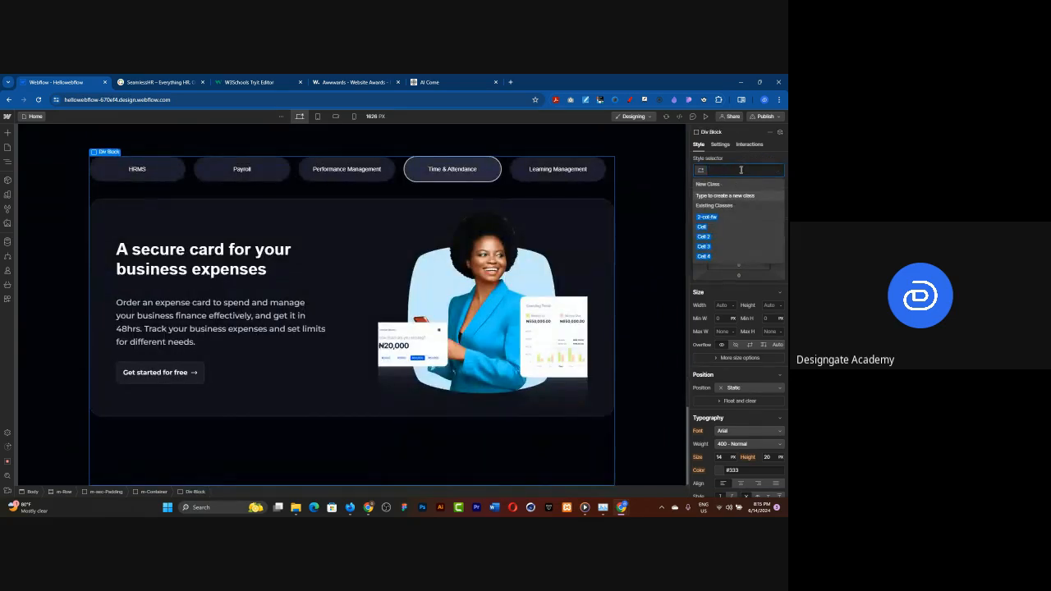
text(m-se)
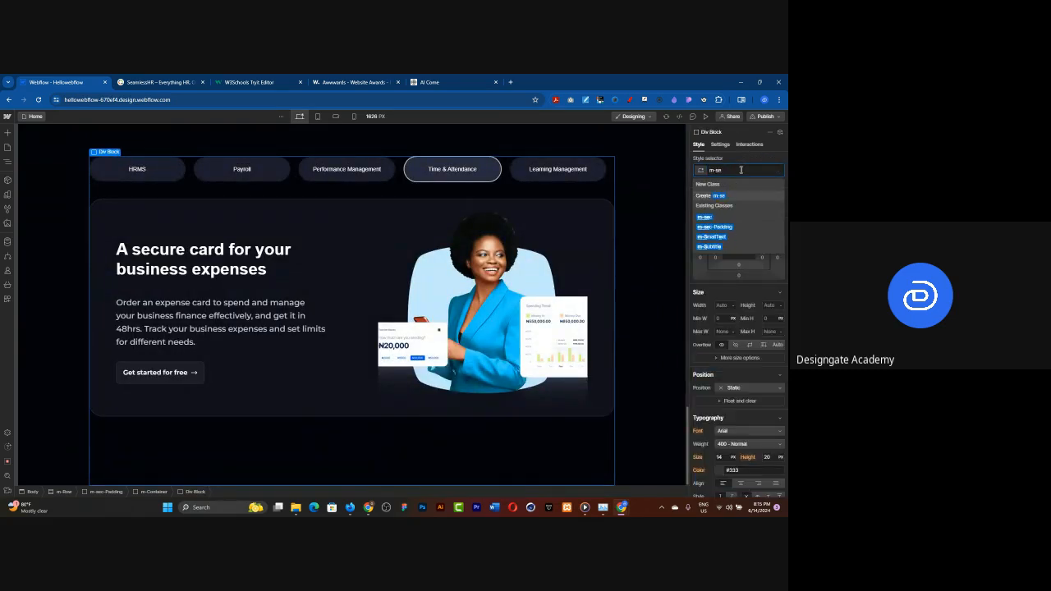
click(728, 226)
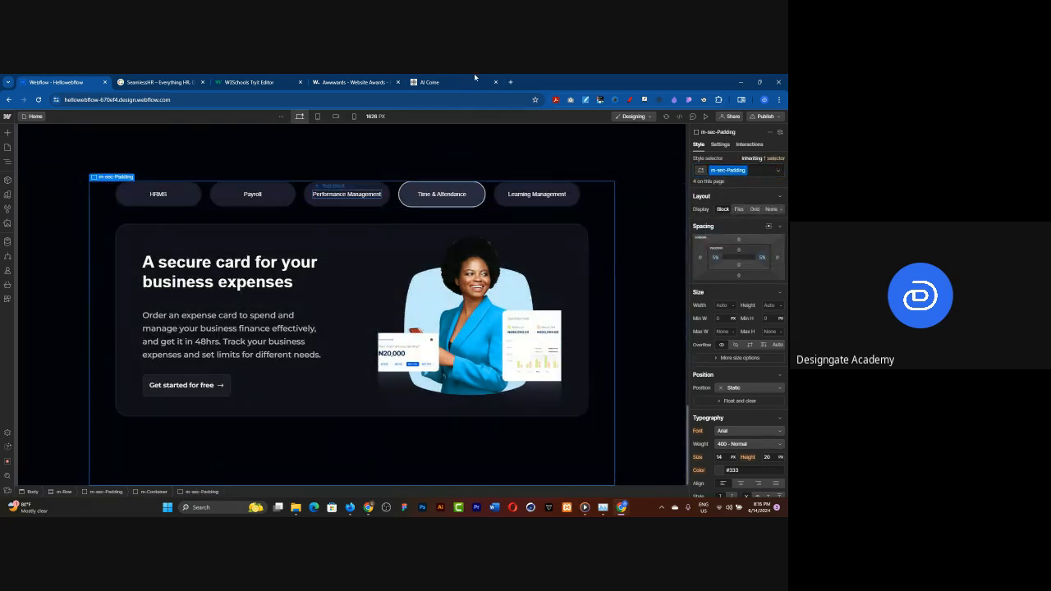
Preview the page and compare the tabs section with the feature cards and hero section above it
click(705, 116)
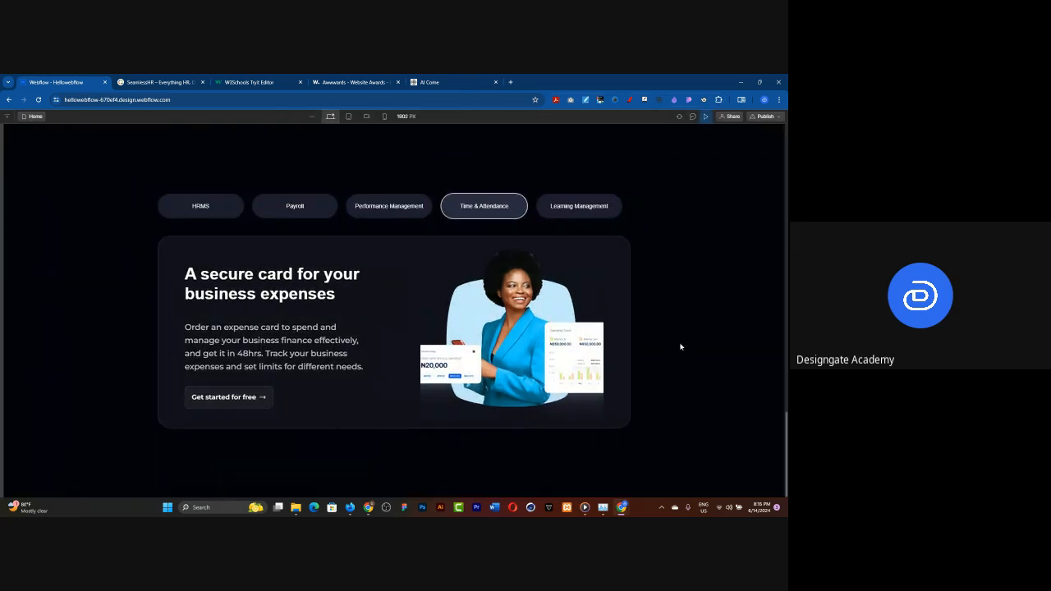
scroll(680, 346, up, 5)
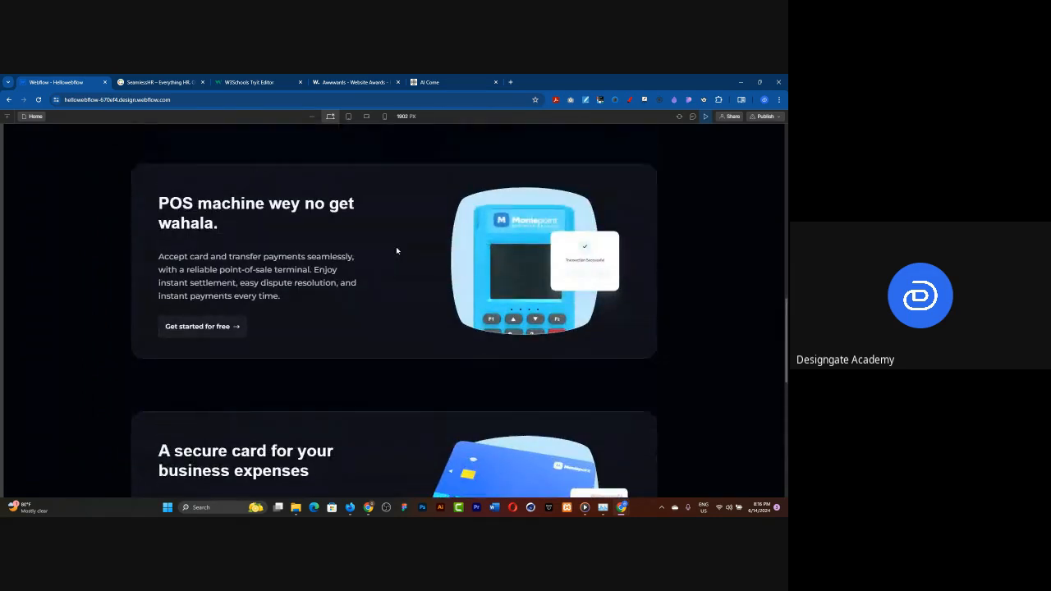
scroll(398, 247, up, 5)
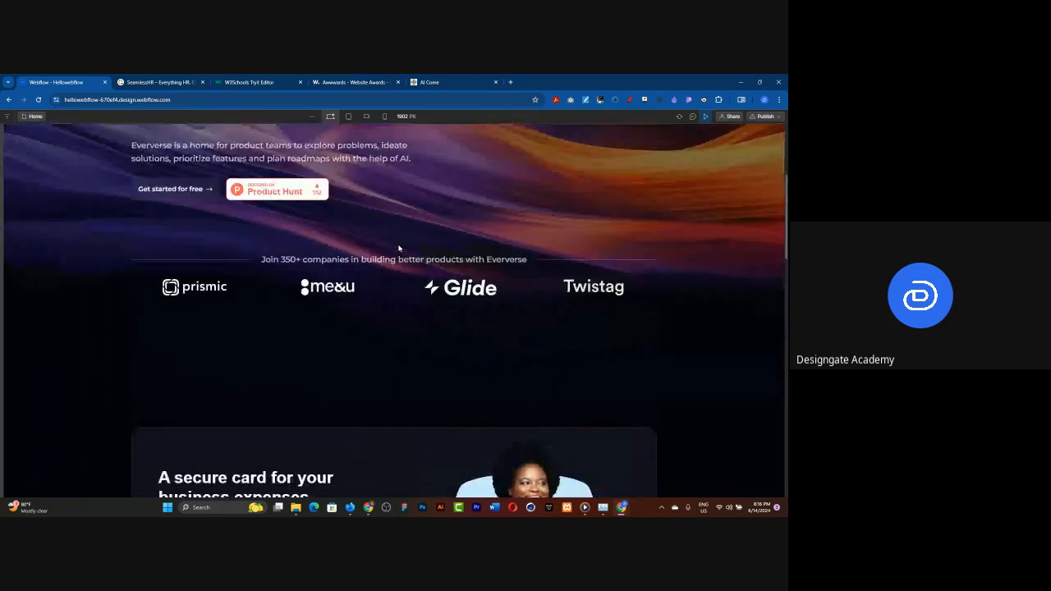
scroll(398, 247, up, 3)
scroll(398, 246, down, 10)
scroll(396, 252, down, 4)
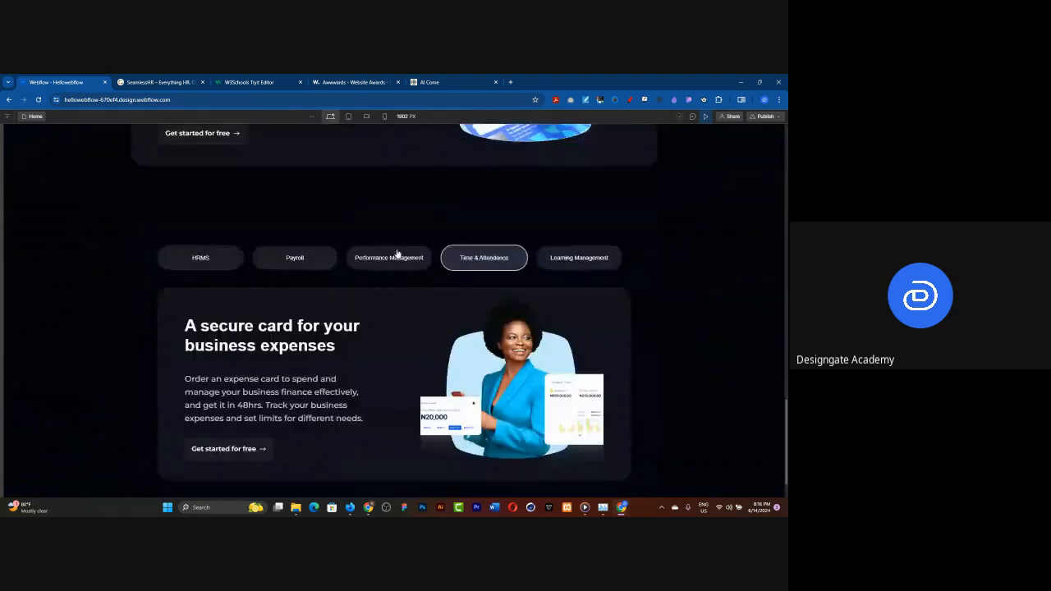
Test each tab in the preview, checking its pane content and active outline, and end on the HRMS tab
click(221, 211)
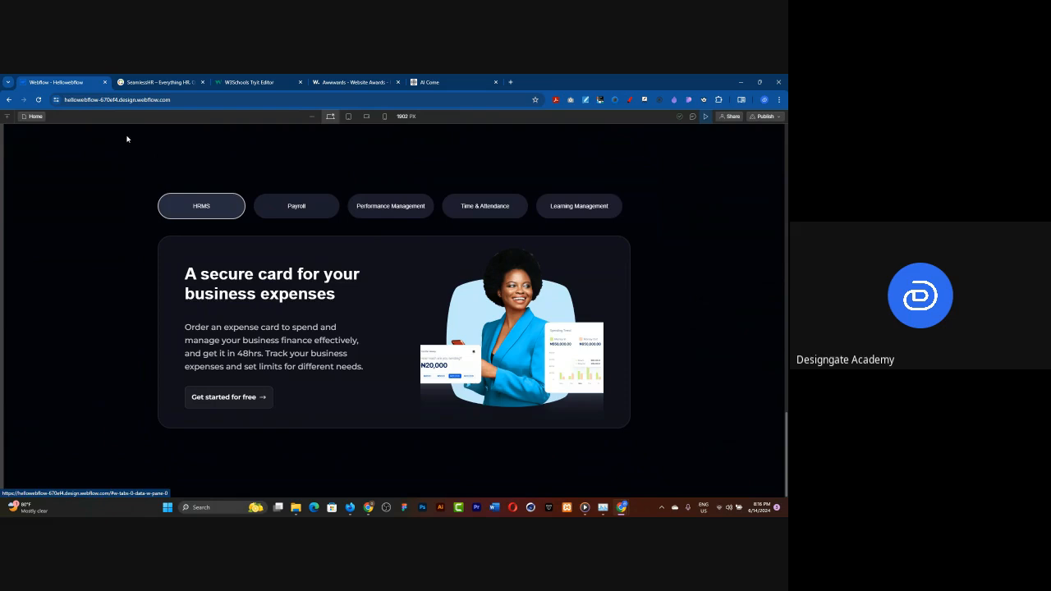
click(293, 207)
click(406, 226)
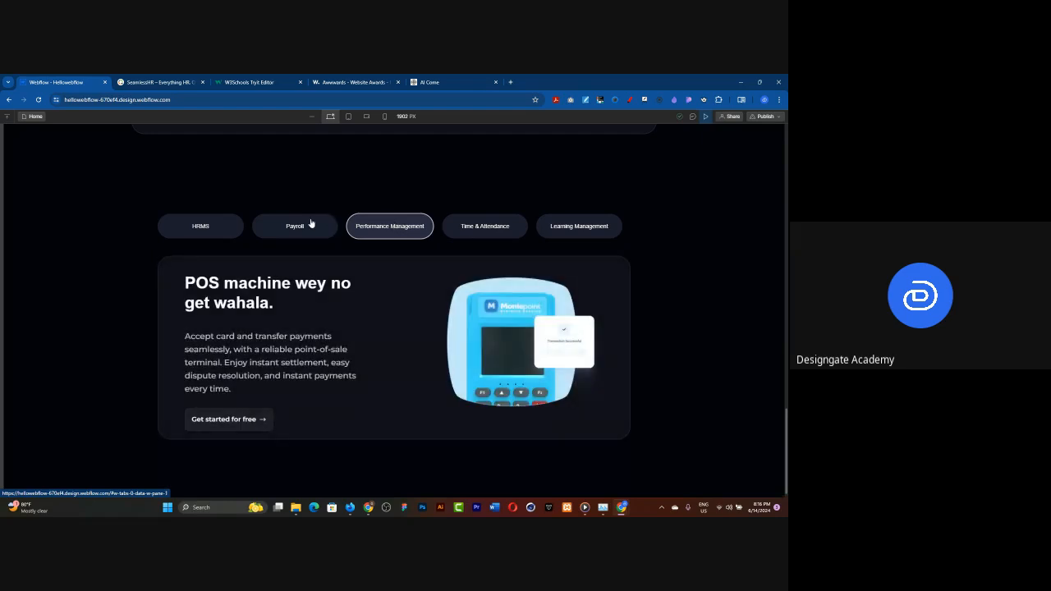
click(207, 228)
click(297, 227)
click(401, 233)
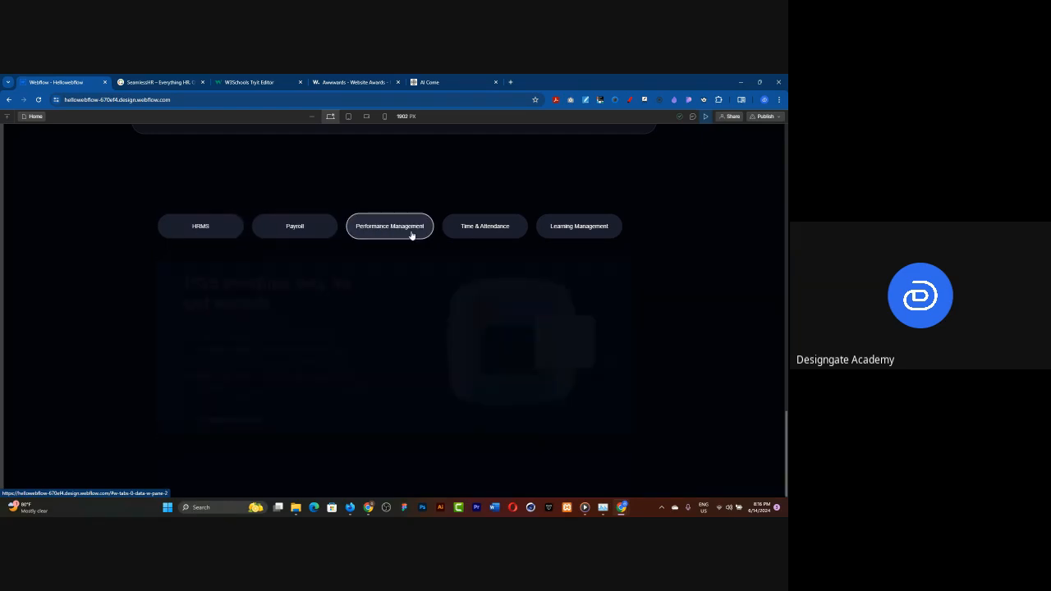
click(505, 231)
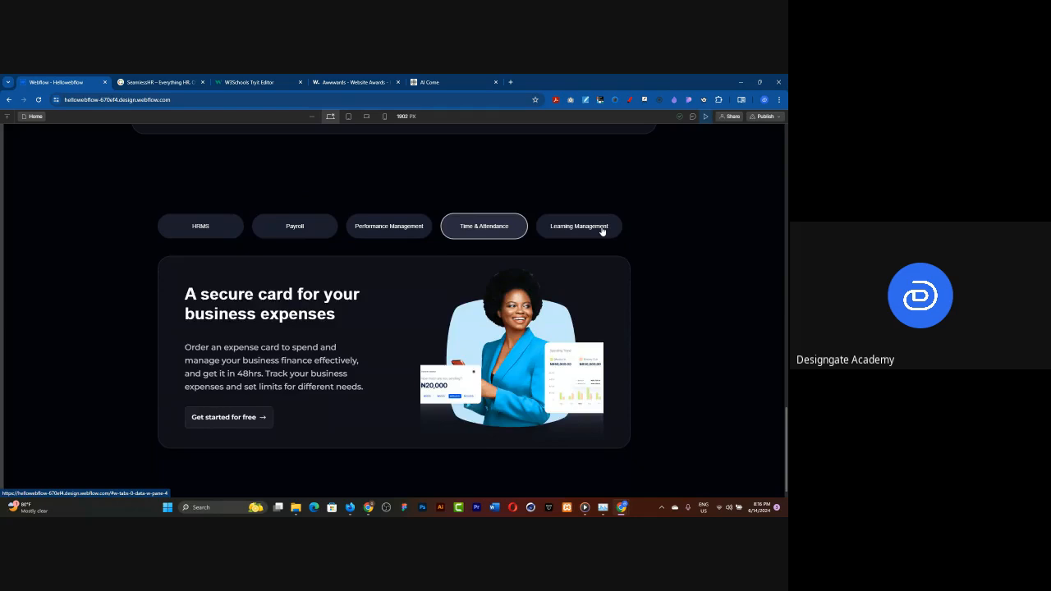
click(602, 232)
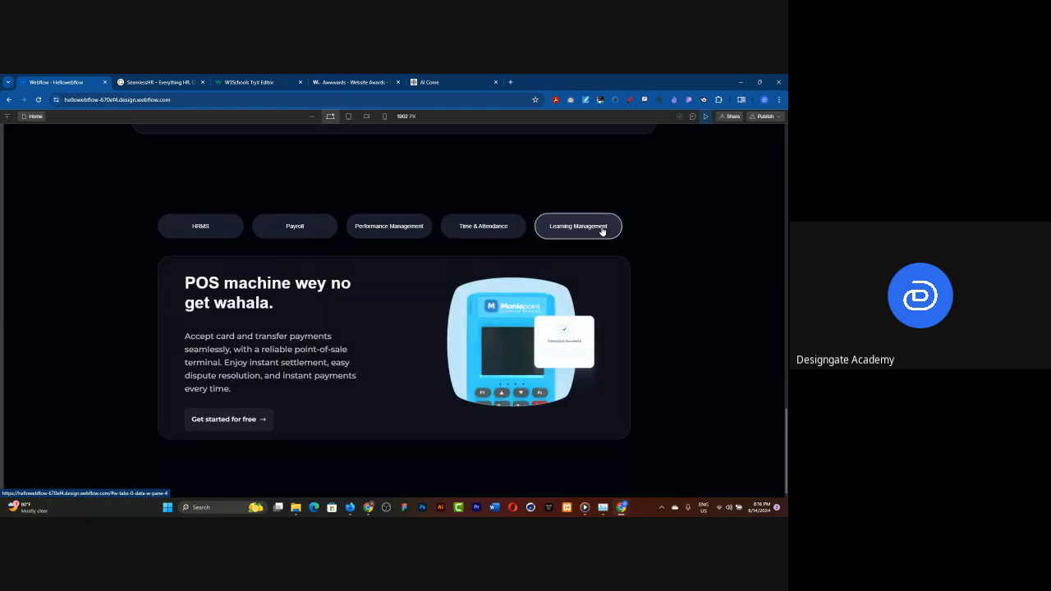
click(217, 233)
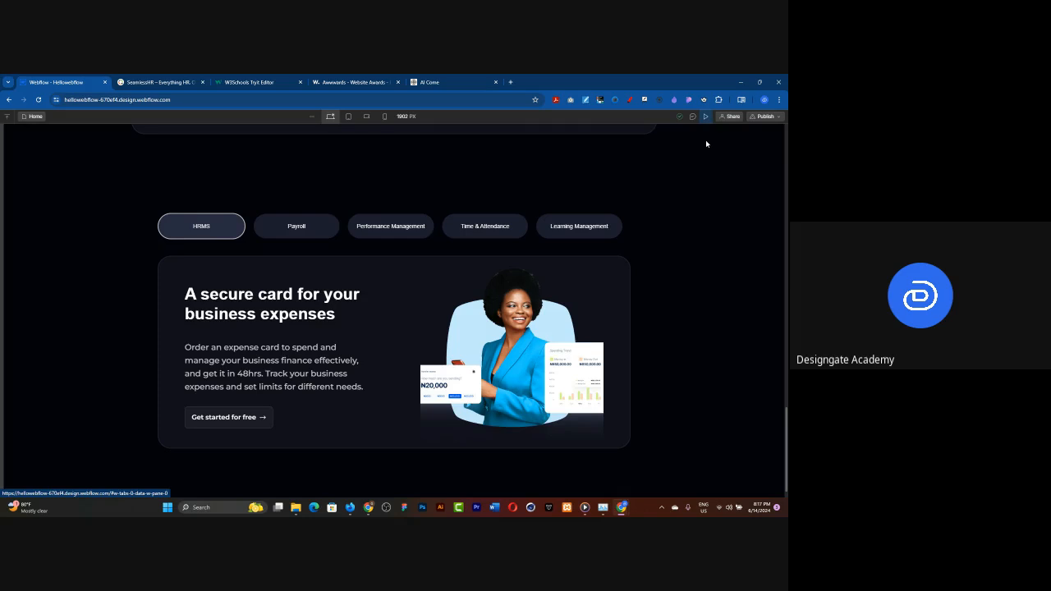
Return from the preview to the design view and show the page's element hierarchy
click(705, 116)
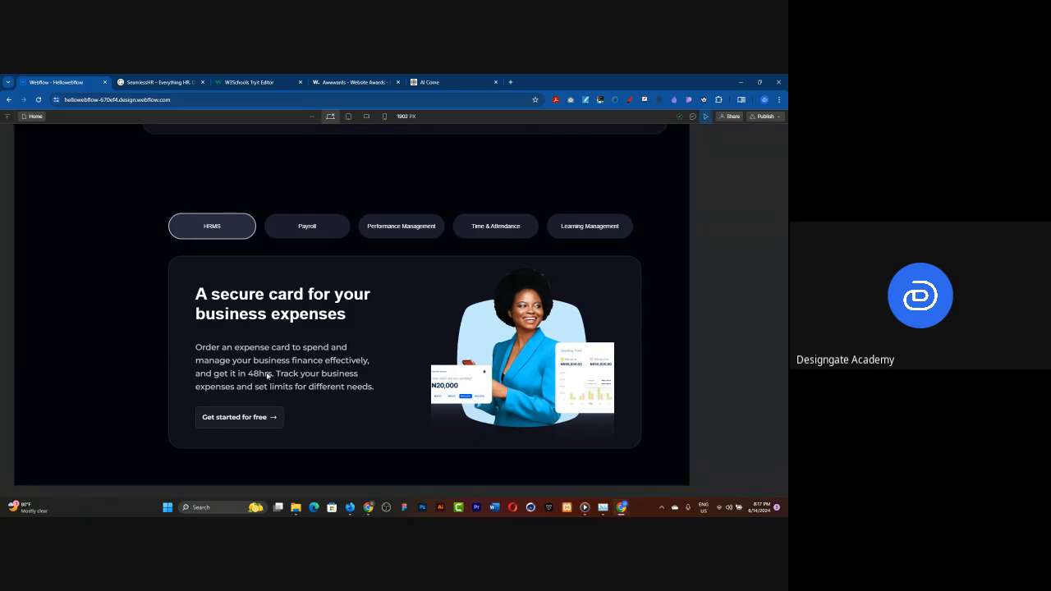
key(ctrl+shift+p)
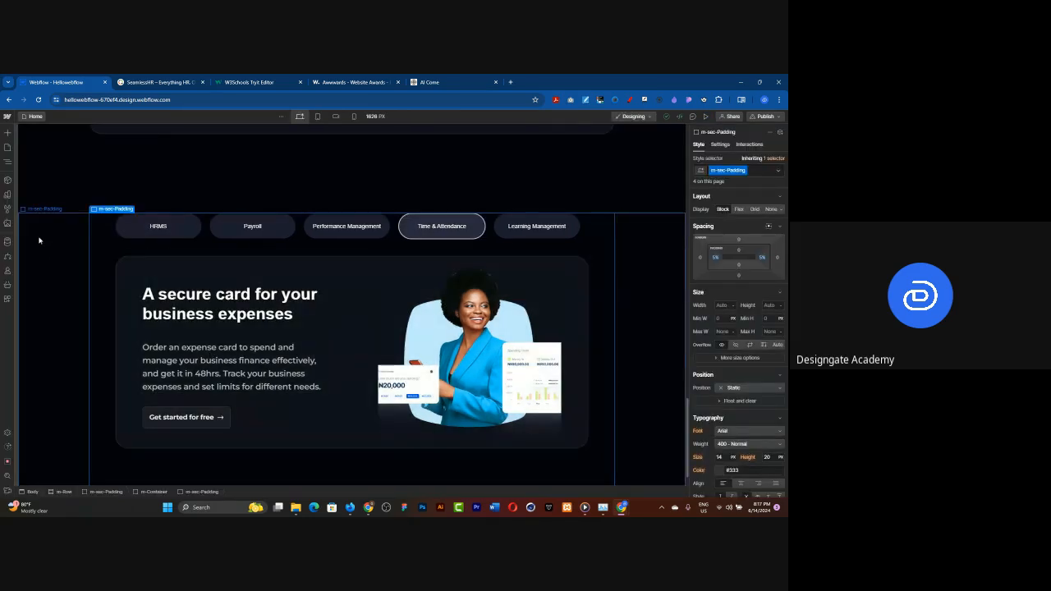
click(7, 163)
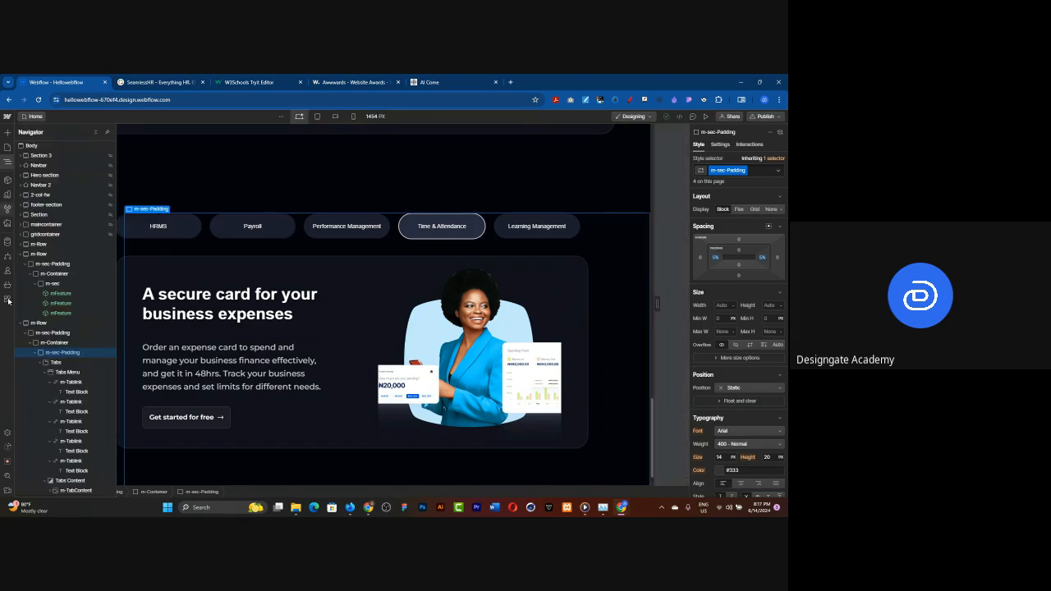
Open the Tabs element's settings and rename Tab 1 as Tab 1a
click(52, 363)
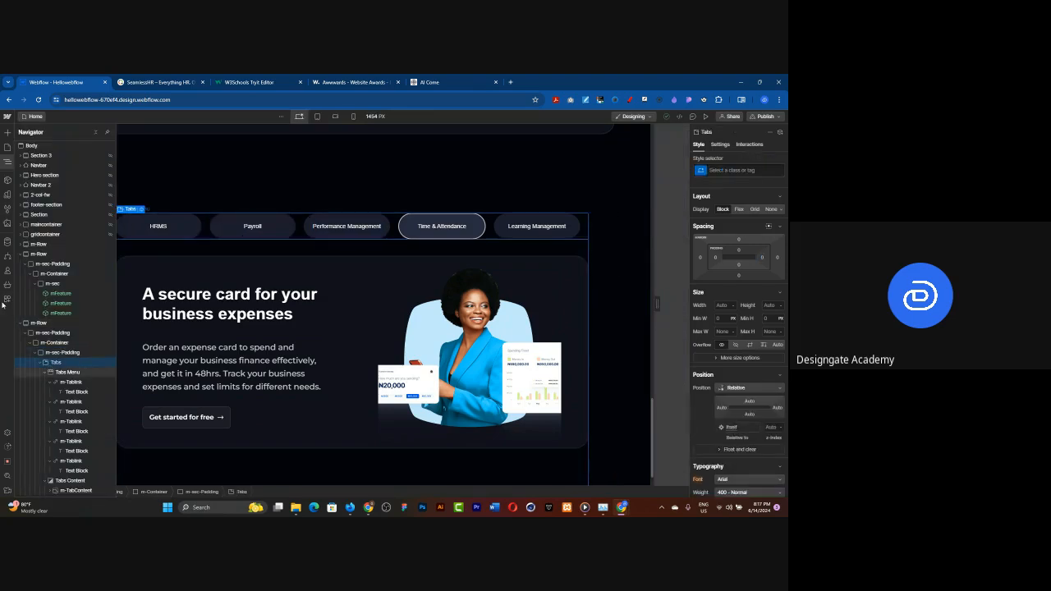
click(719, 144)
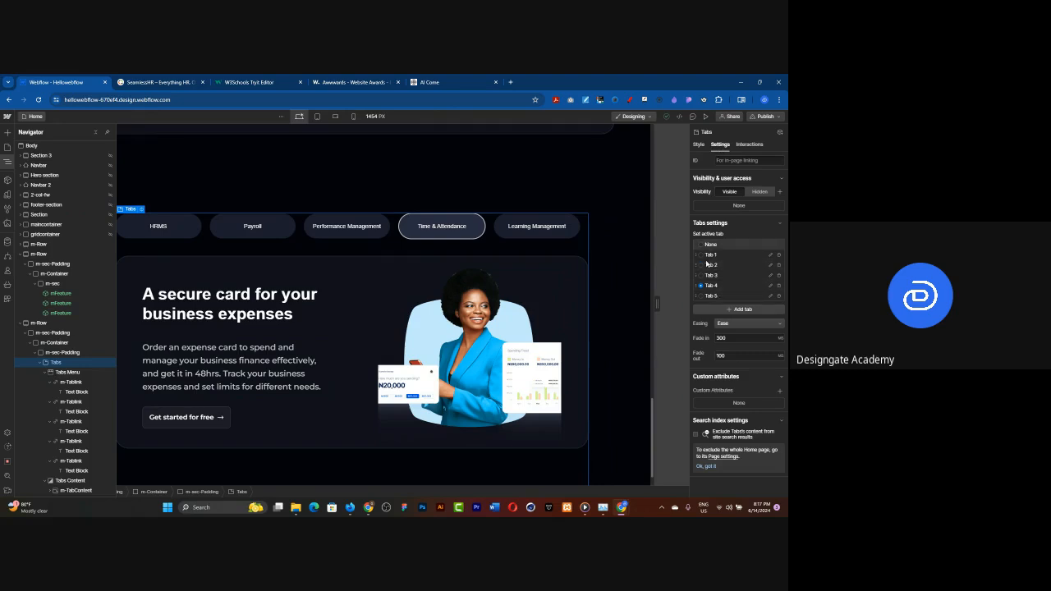
click(770, 254)
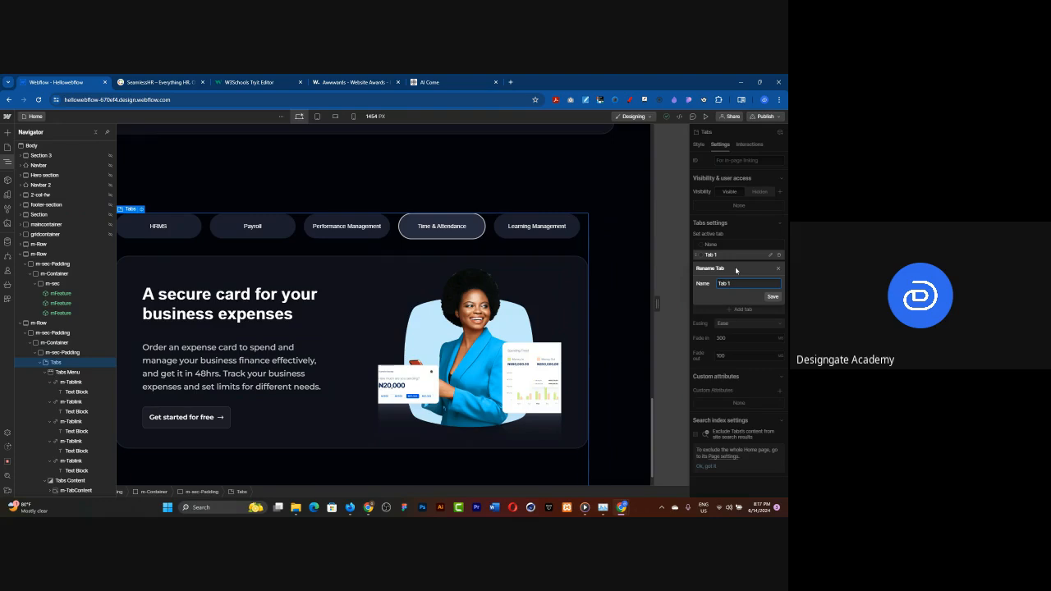
text(a)
click(771, 298)
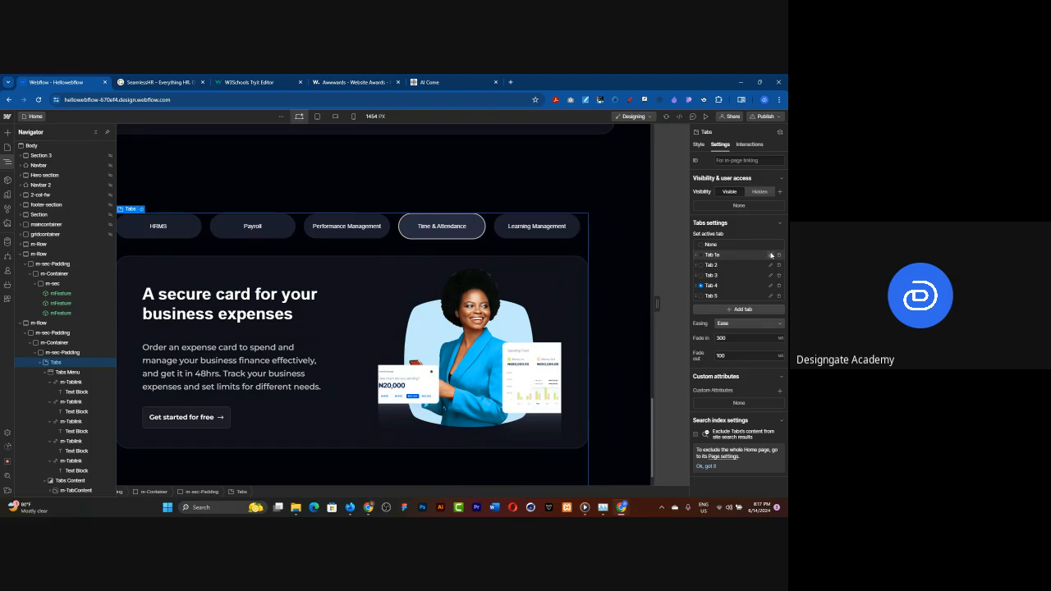
Rename the first tab in the Tabs settings as HRMS
click(769, 254)
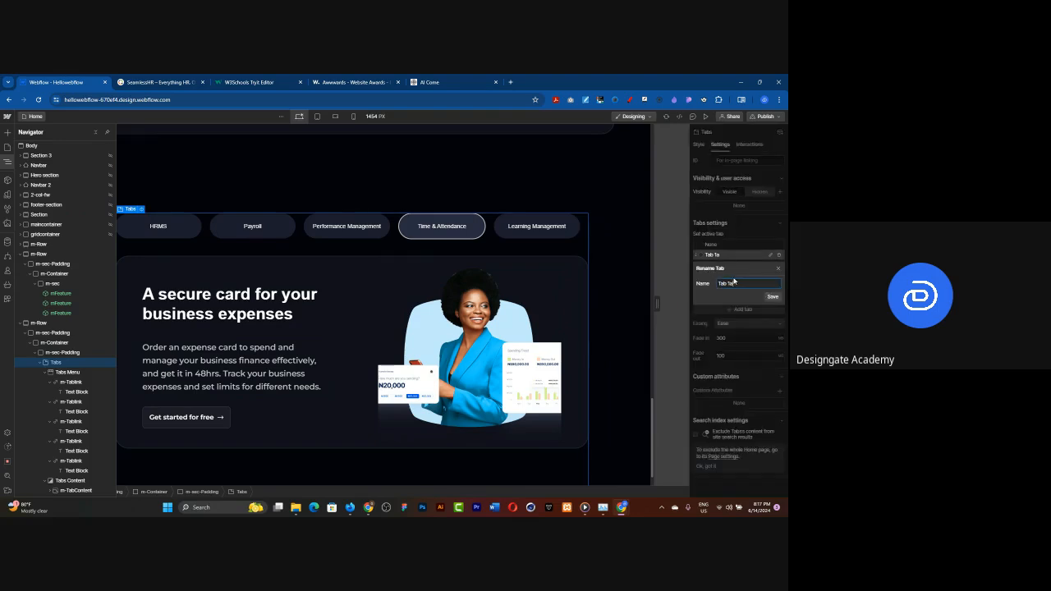
key(BackSpace)
key(BackSpace)
key(BackSpace)
key(BackSpace)
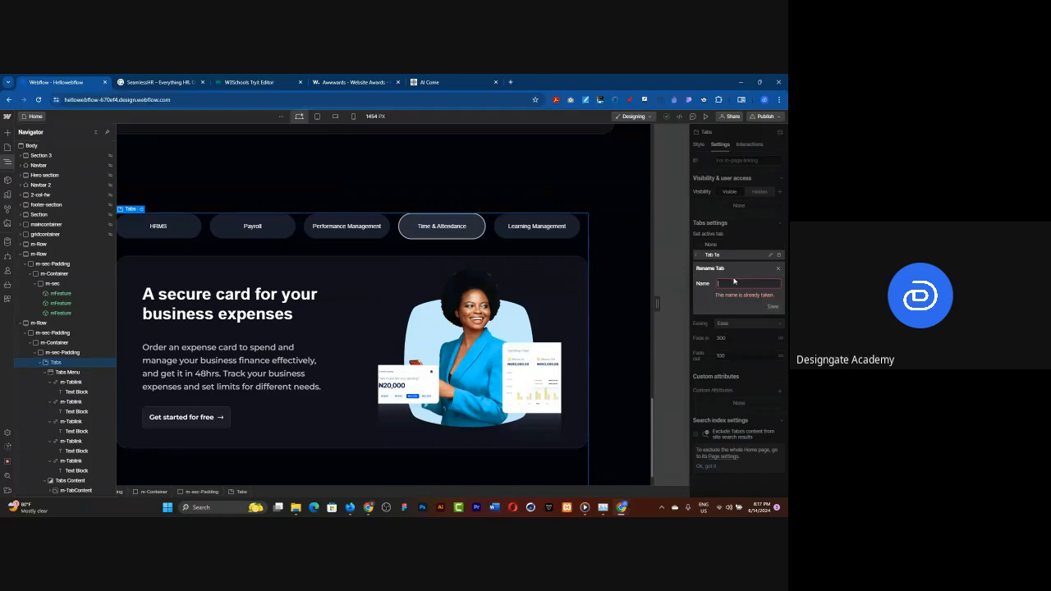
text(HR)
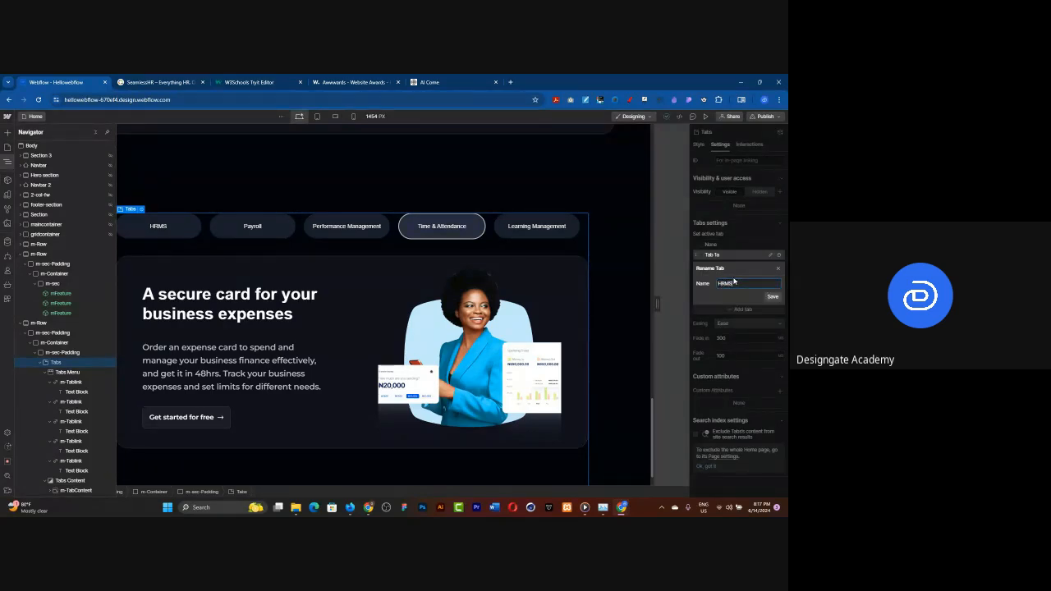
text(MS)
click(772, 296)
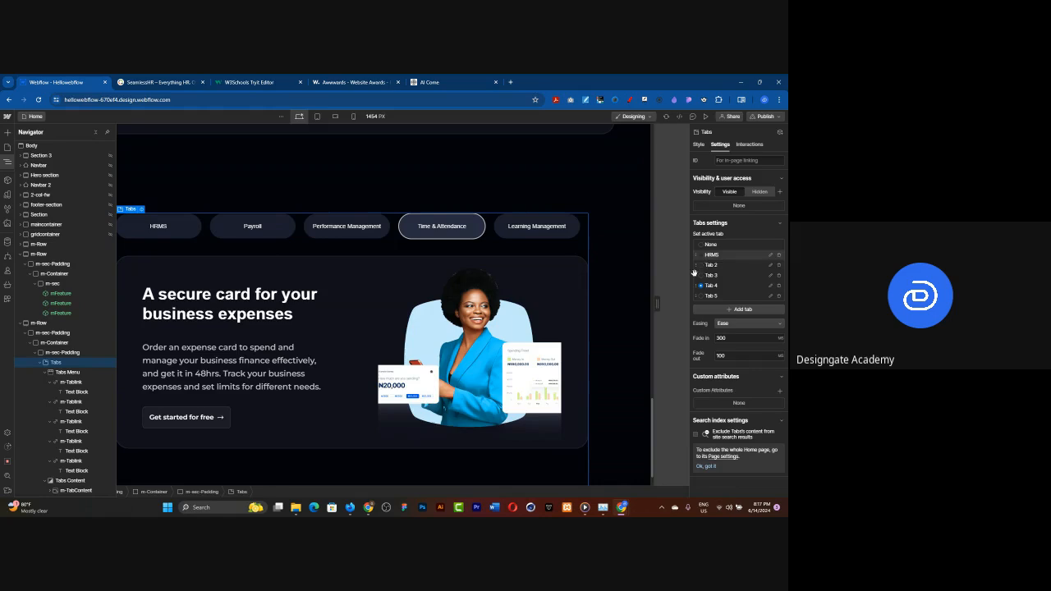
click(177, 234)
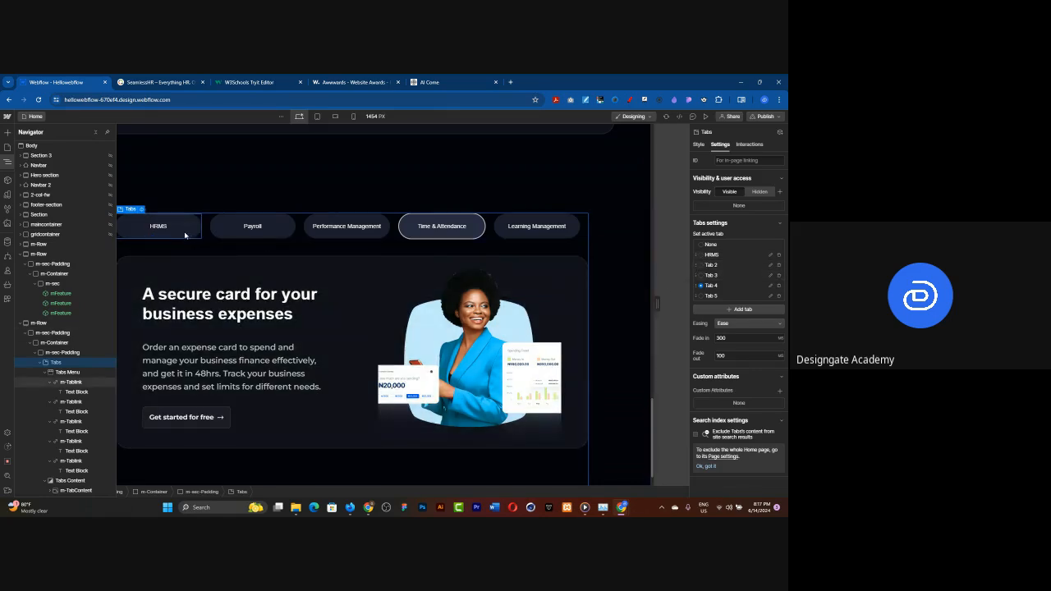
click(158, 233)
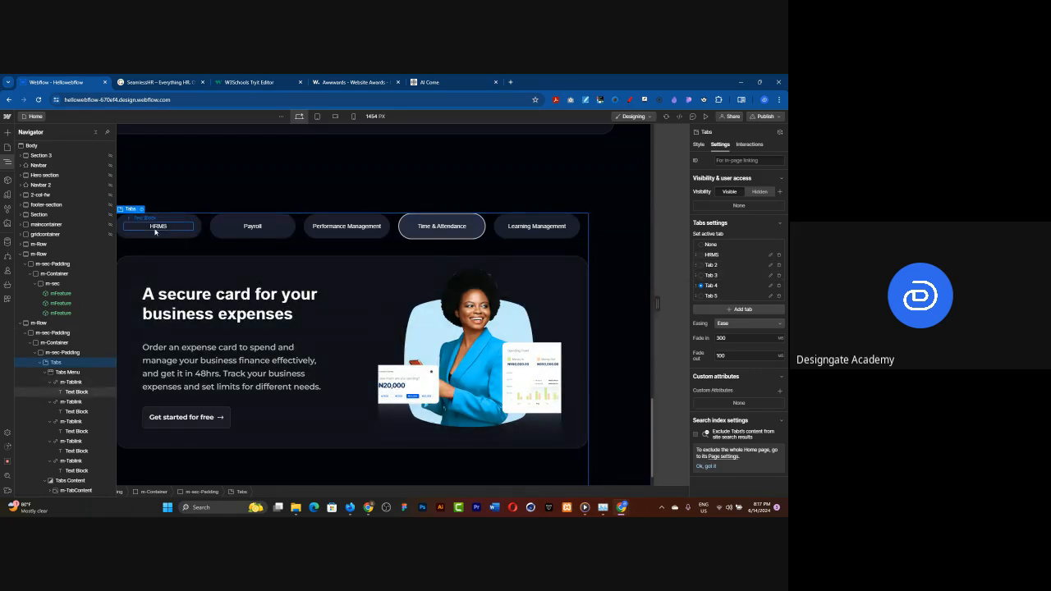
click(214, 235)
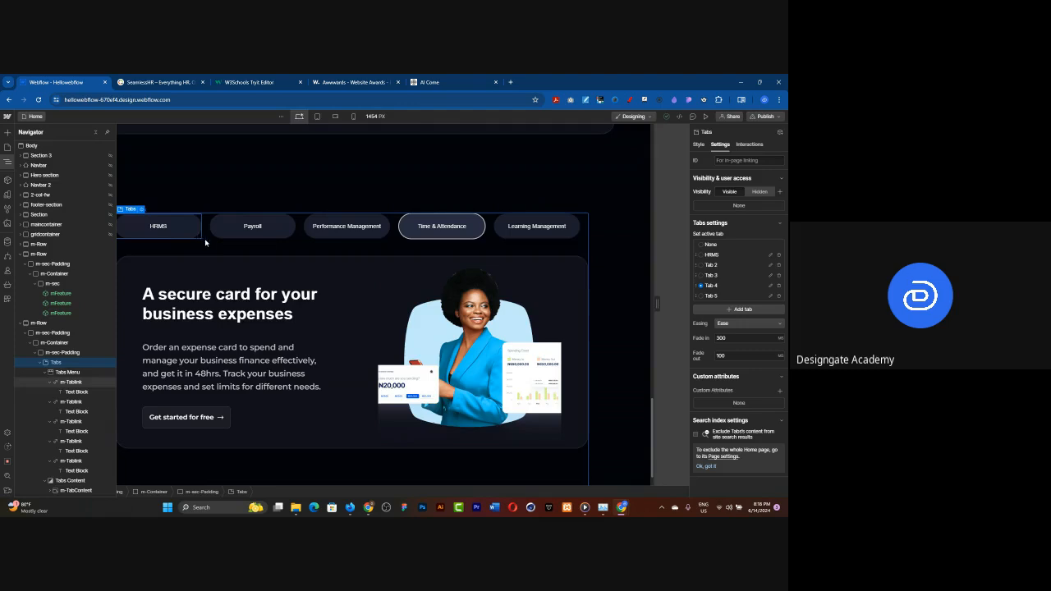
Set the Tabs element's easing to Ease Out Quint and preview the page
click(733, 326)
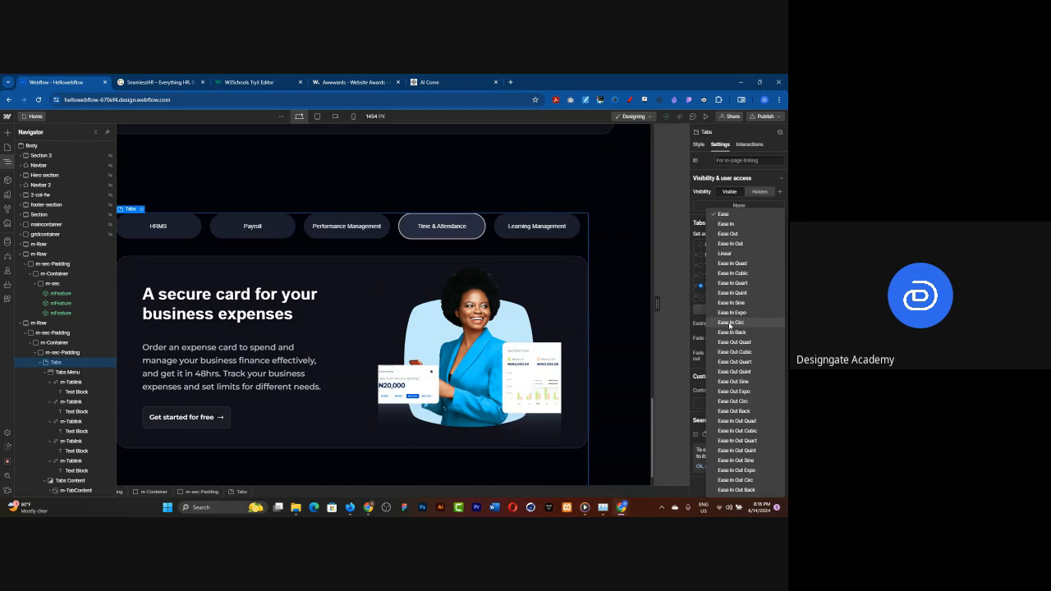
click(734, 371)
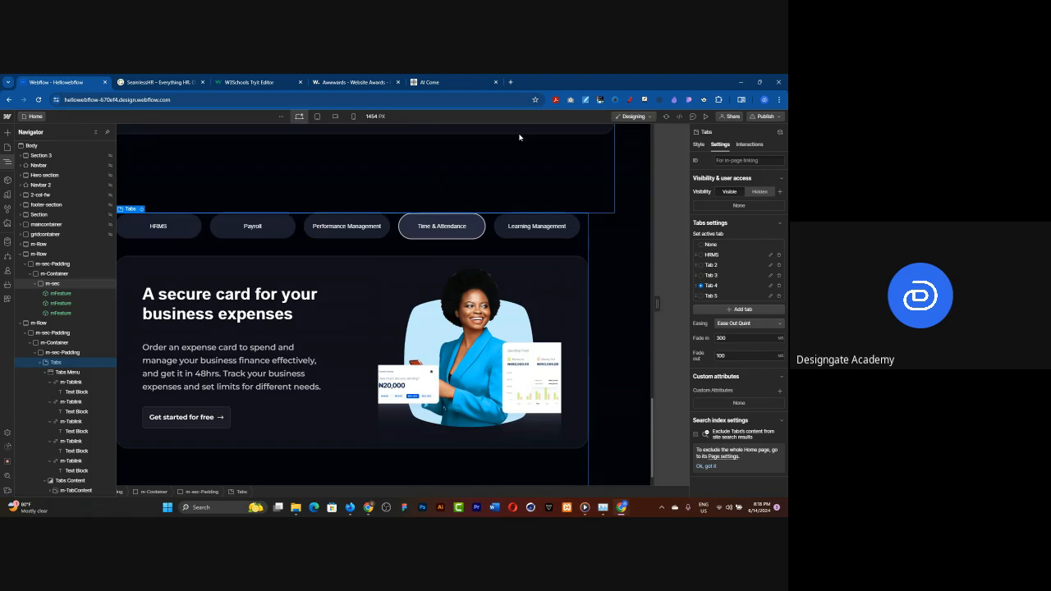
click(706, 116)
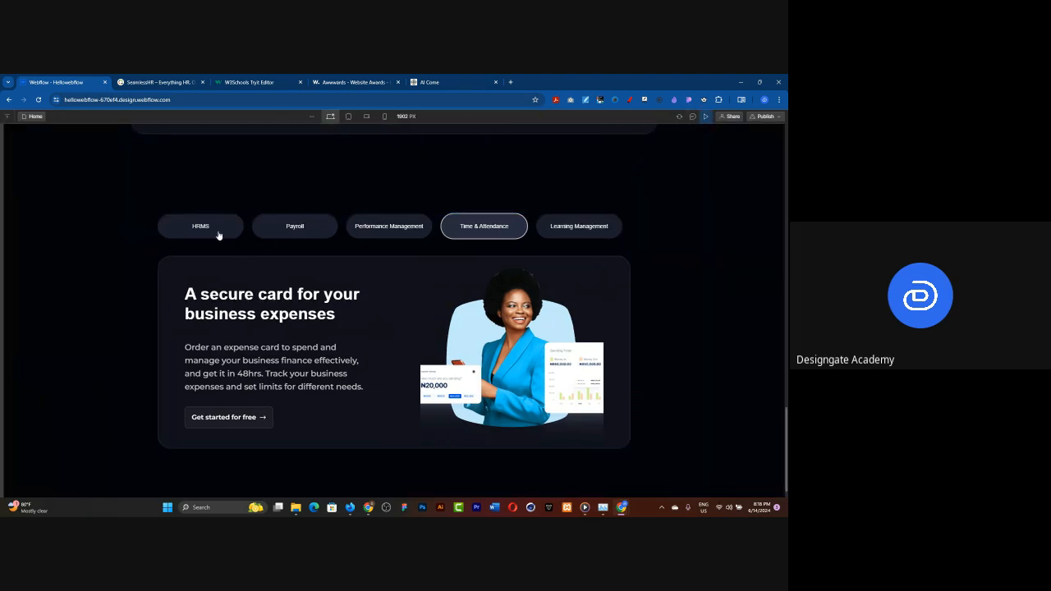
Switch through all five tabs to check the Ease Out Quint transition, ending on HRMS, and return to the design view
click(218, 235)
click(283, 234)
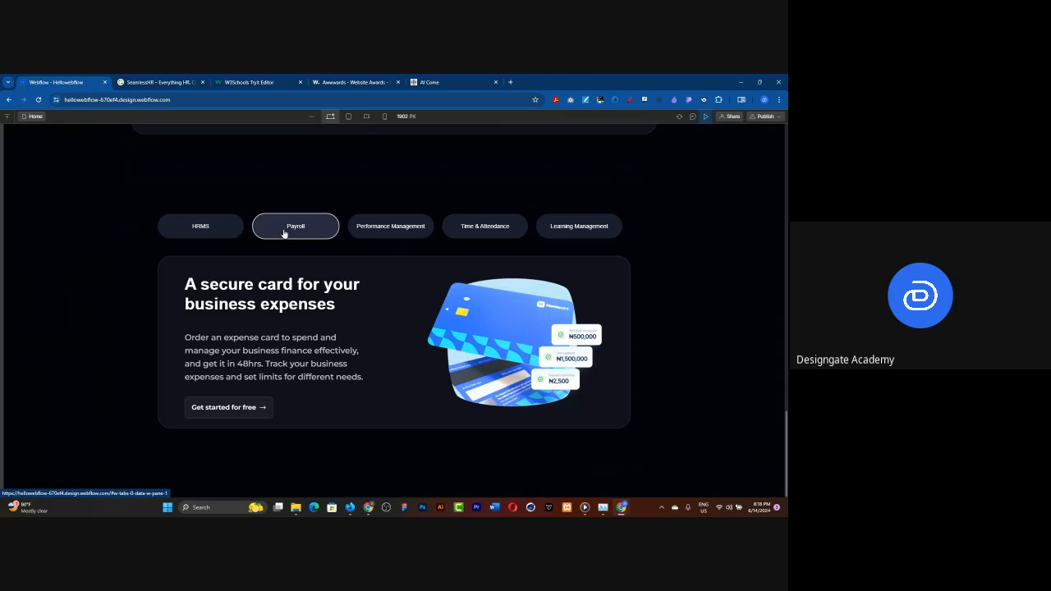
click(378, 228)
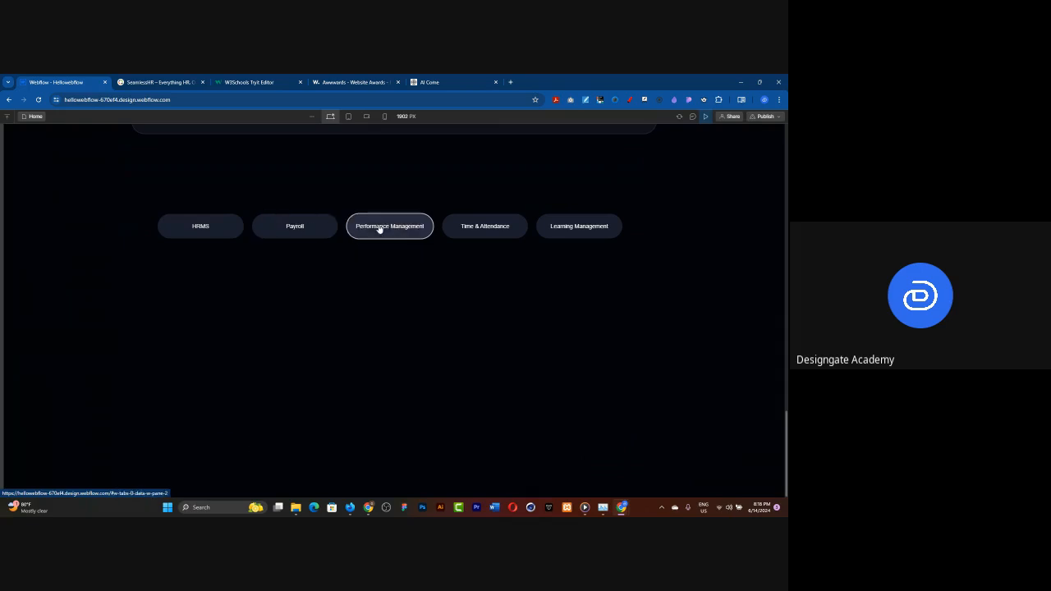
click(464, 234)
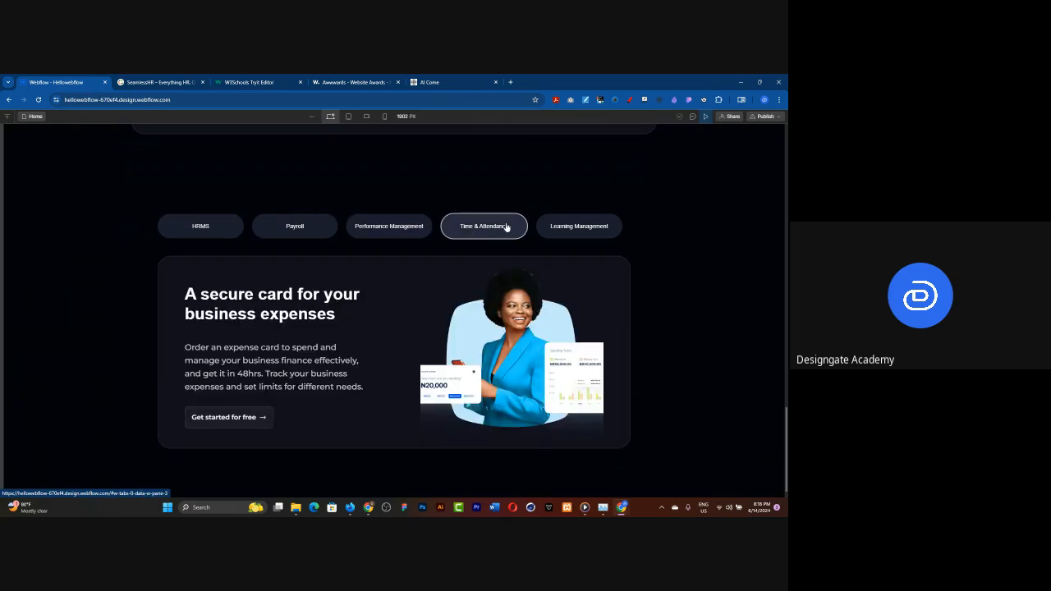
click(549, 236)
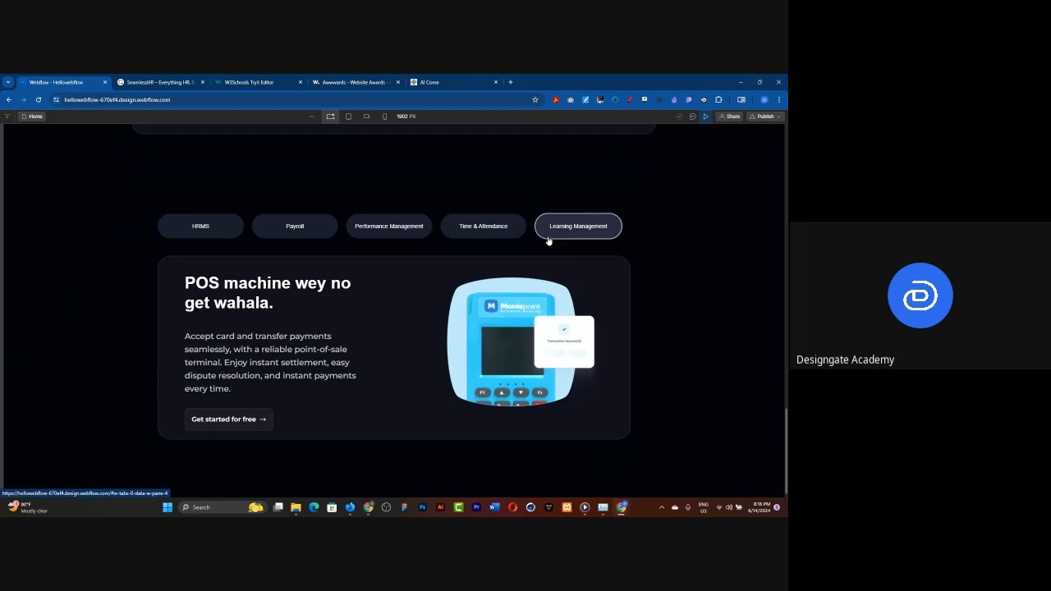
click(467, 232)
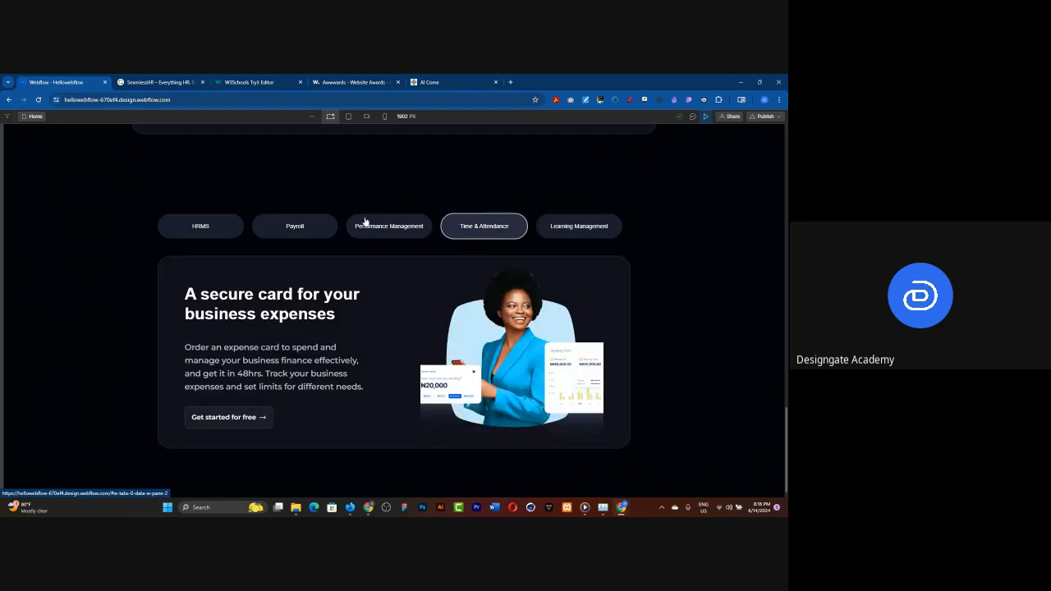
click(365, 223)
click(218, 227)
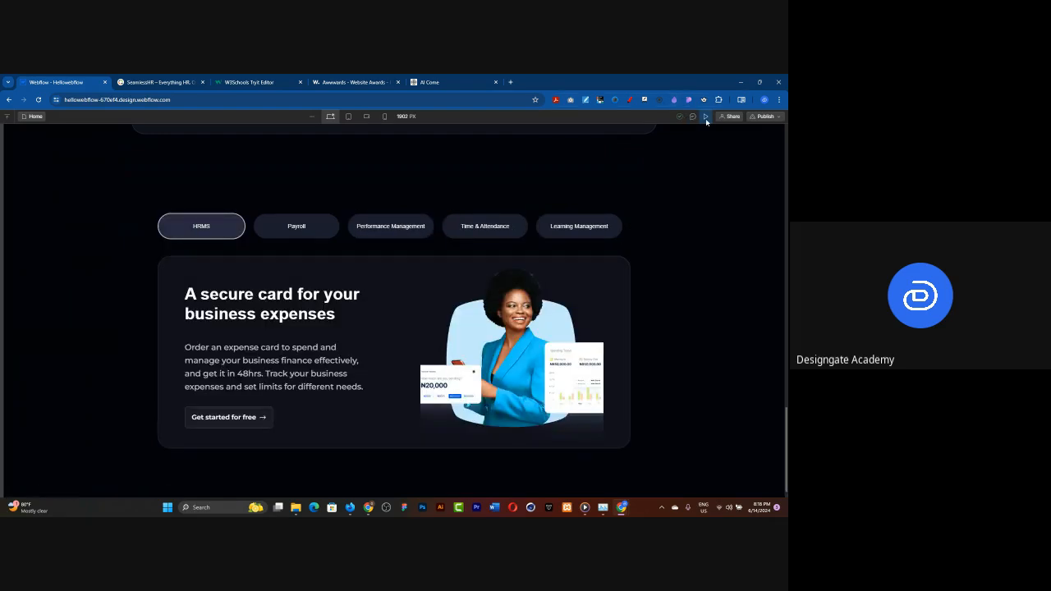
click(685, 118)
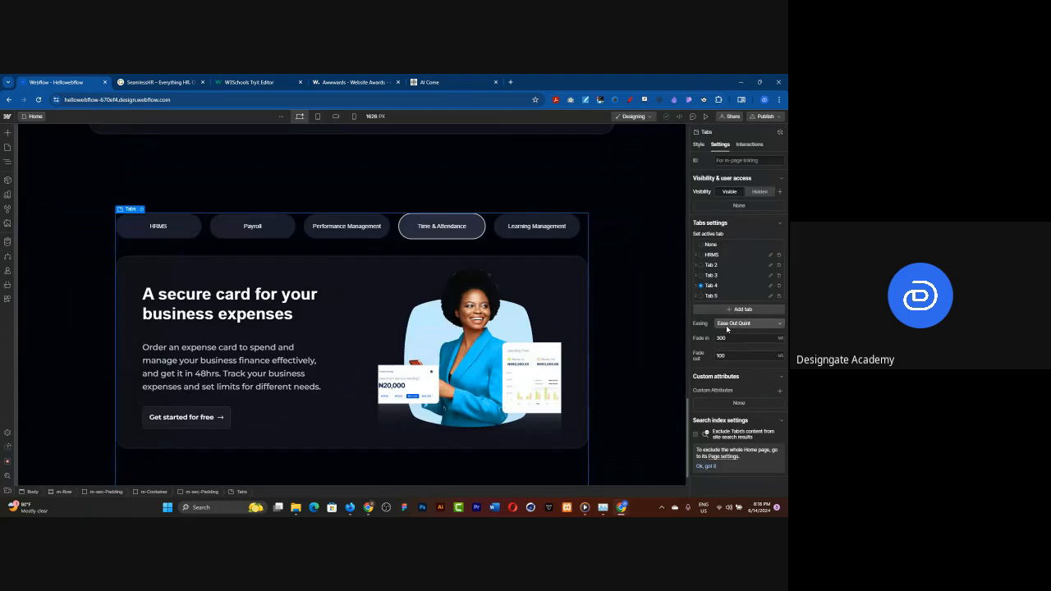
Set the Tabs element's easing to Ease In Out Expo and preview the page
click(726, 326)
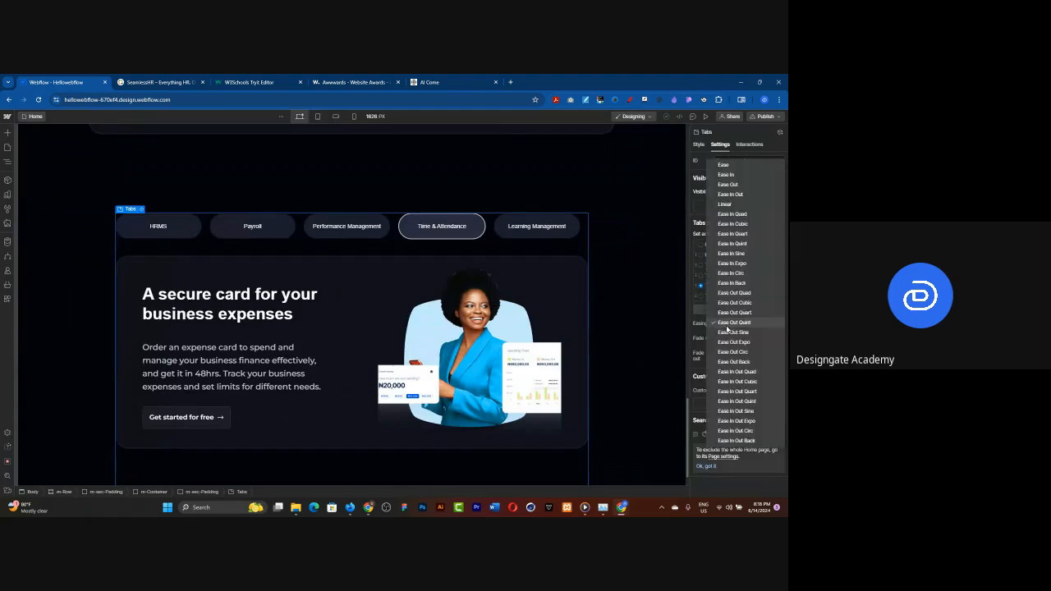
click(736, 420)
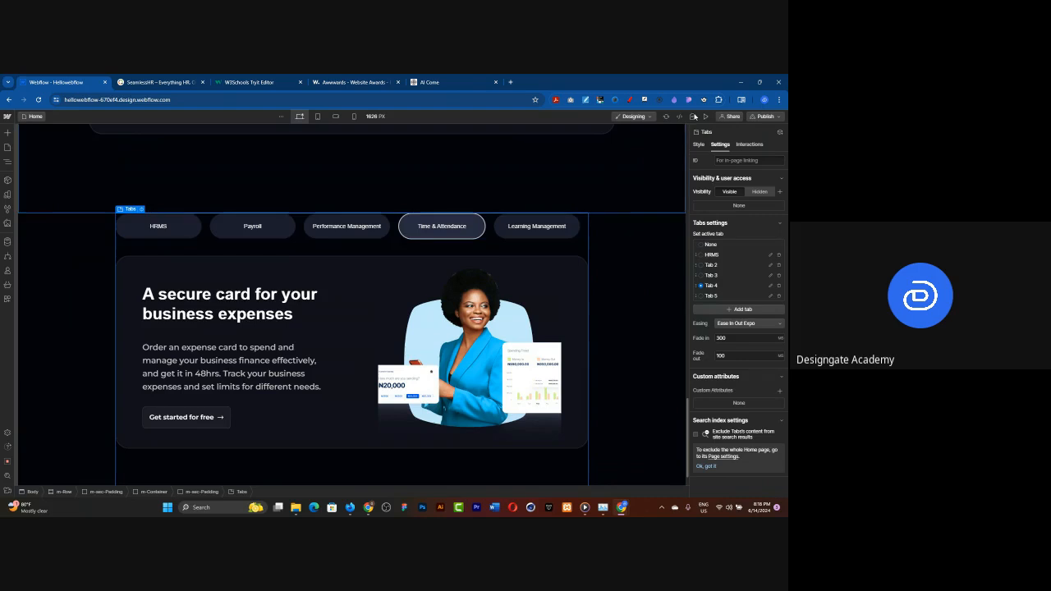
click(707, 117)
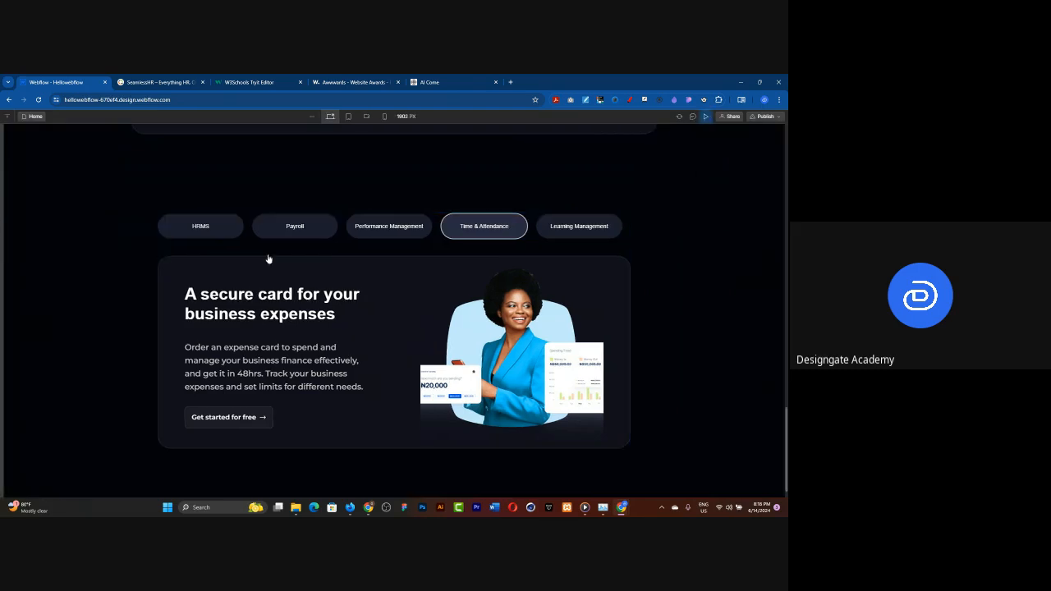
Test the Ease In Out Expo transition from HRMS to Learning Management and back to HRMS, and leave the preview
click(227, 233)
click(270, 228)
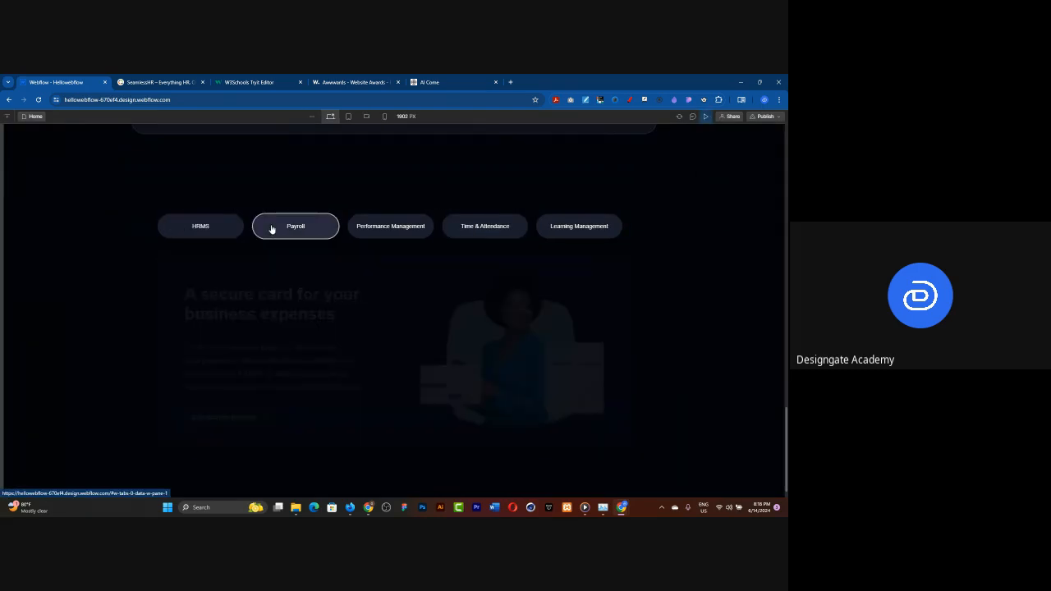
click(373, 226)
click(471, 227)
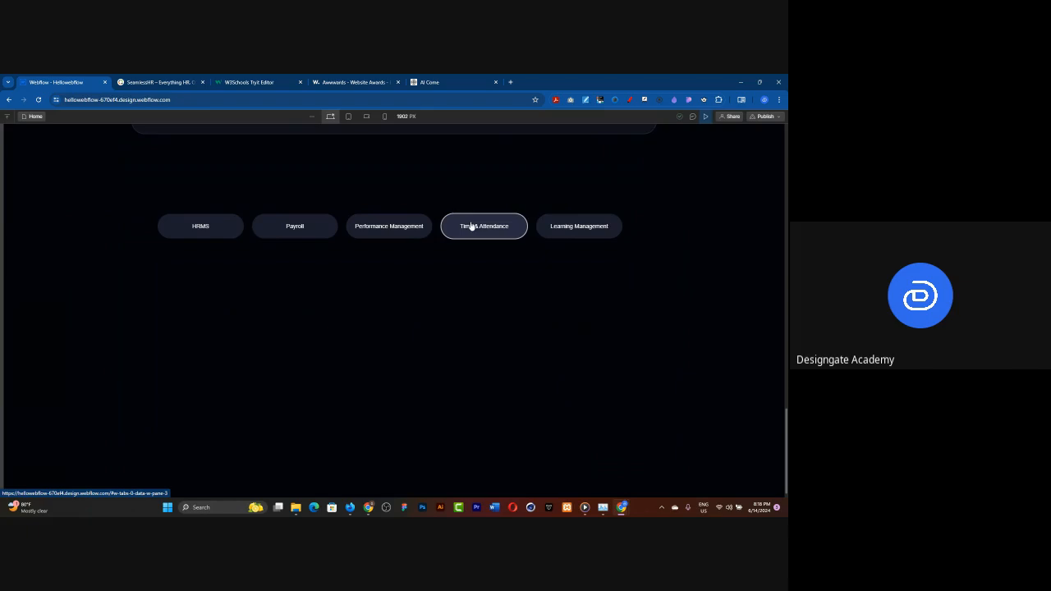
click(557, 233)
click(239, 232)
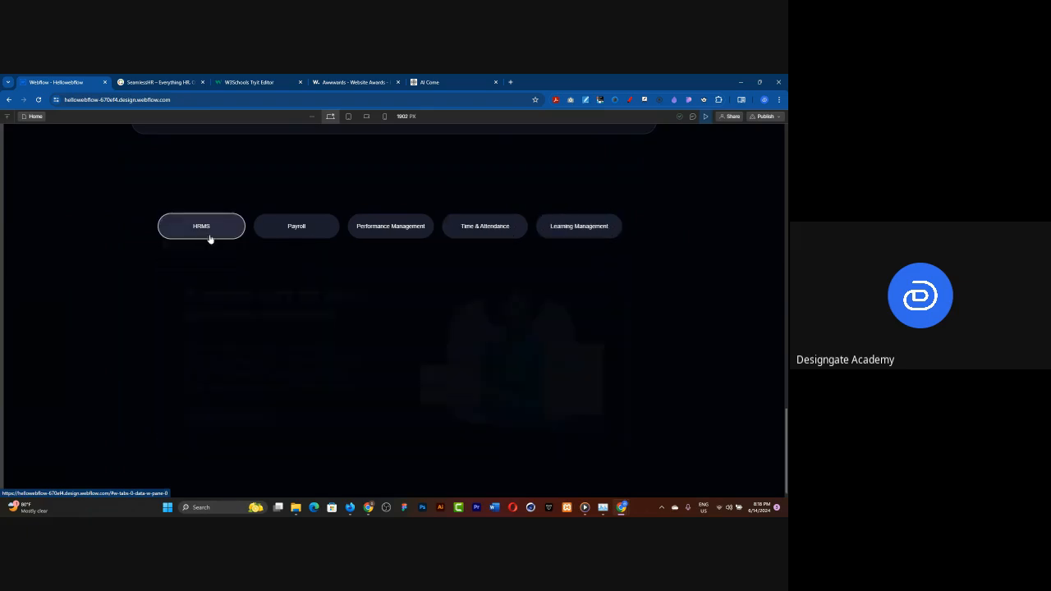
click(705, 116)
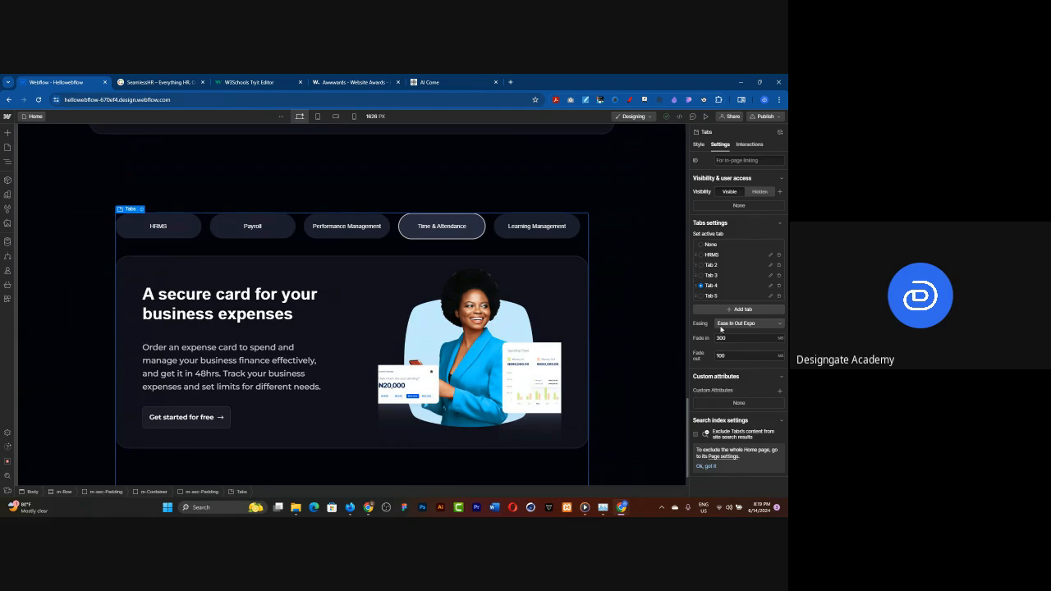
Switch to the W3Schools Tryit Editor, try the News, Contact, About and Home tabs as a reference, and return to Webflow
click(287, 178)
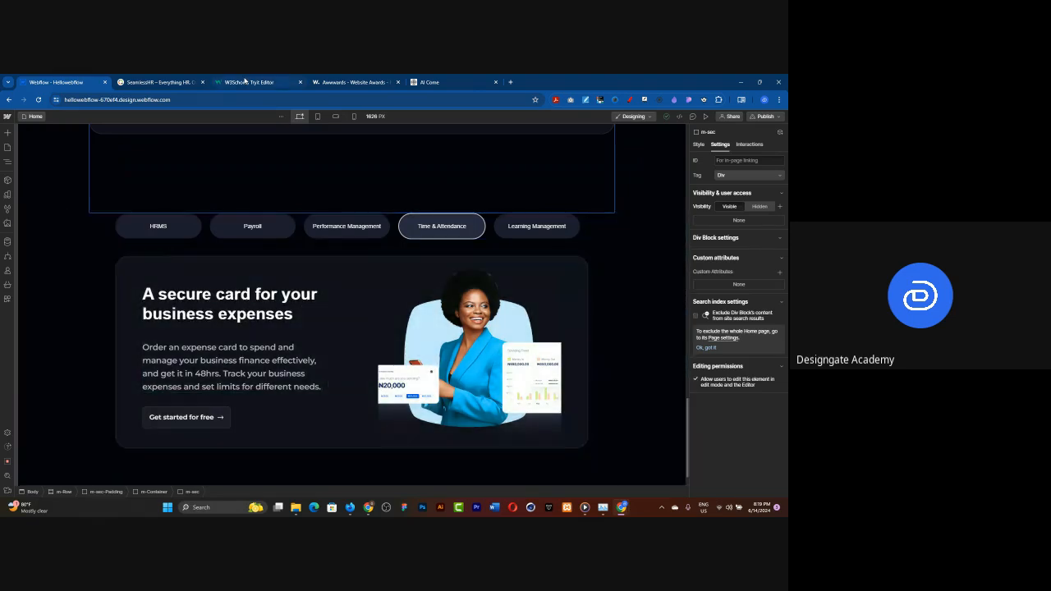
click(245, 82)
click(541, 186)
click(614, 190)
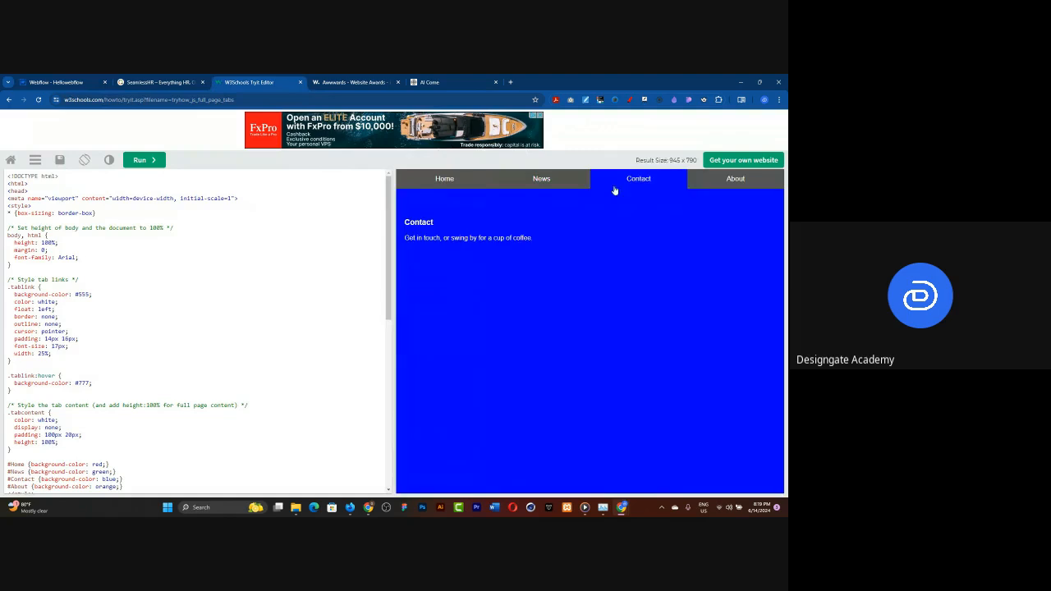
click(706, 189)
click(640, 187)
click(562, 186)
click(432, 179)
click(56, 82)
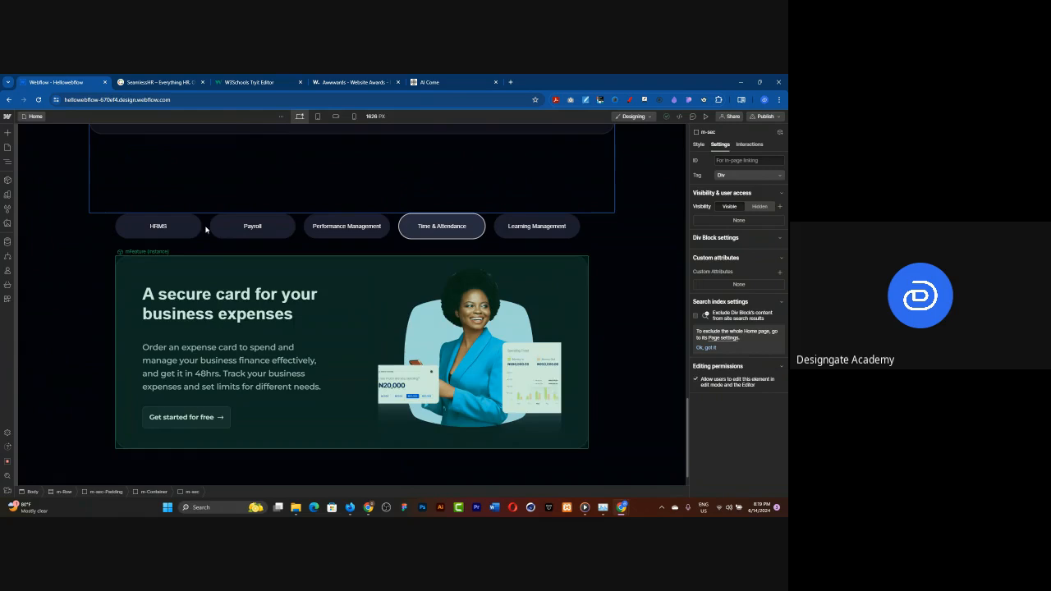
Select the Tabs element in the page structure and set its top padding to 40 px
click(8, 163)
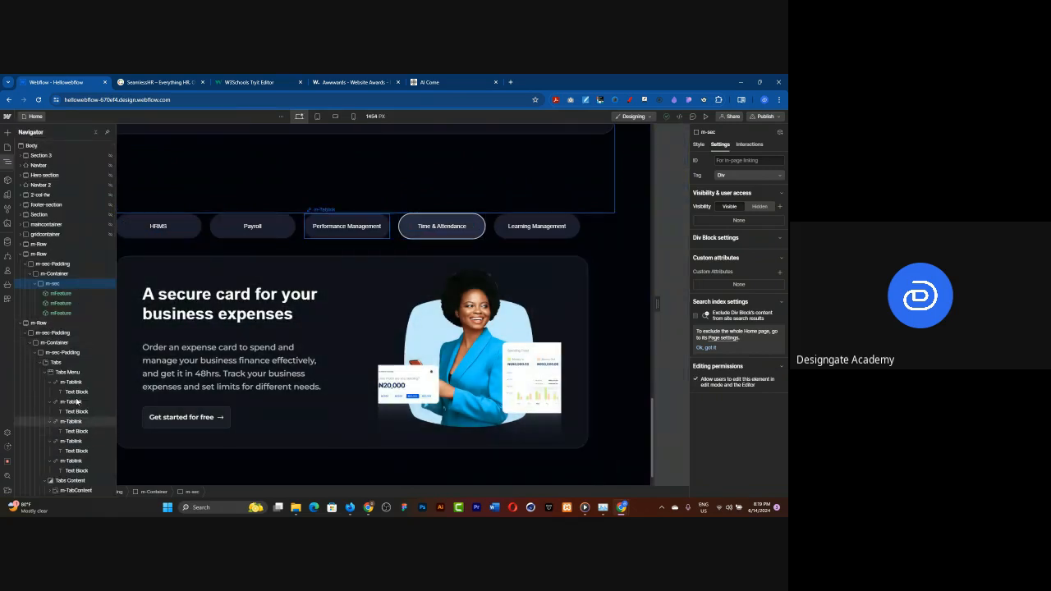
click(56, 363)
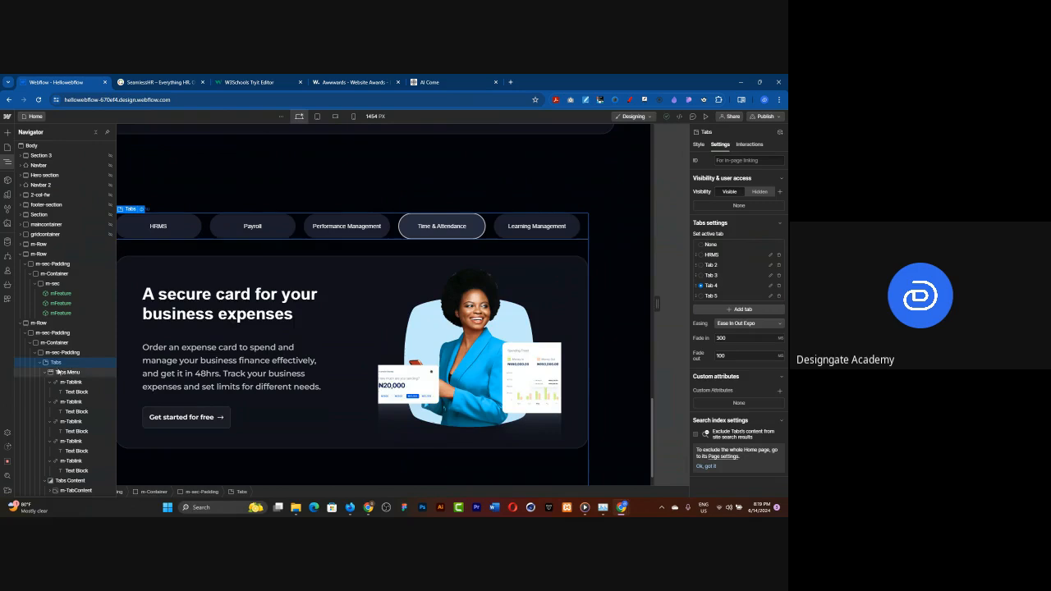
click(699, 146)
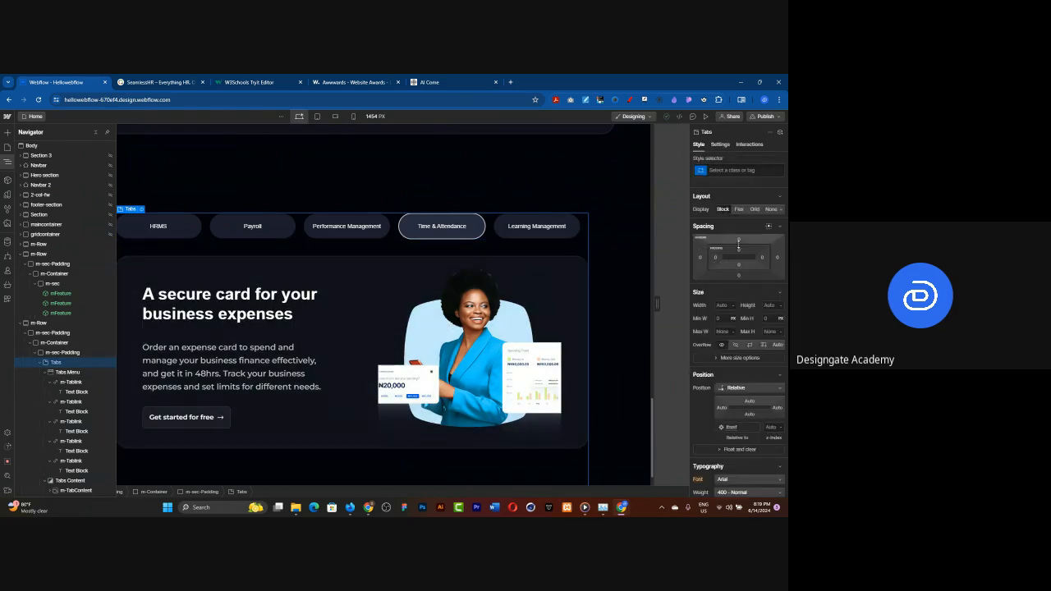
click(739, 250)
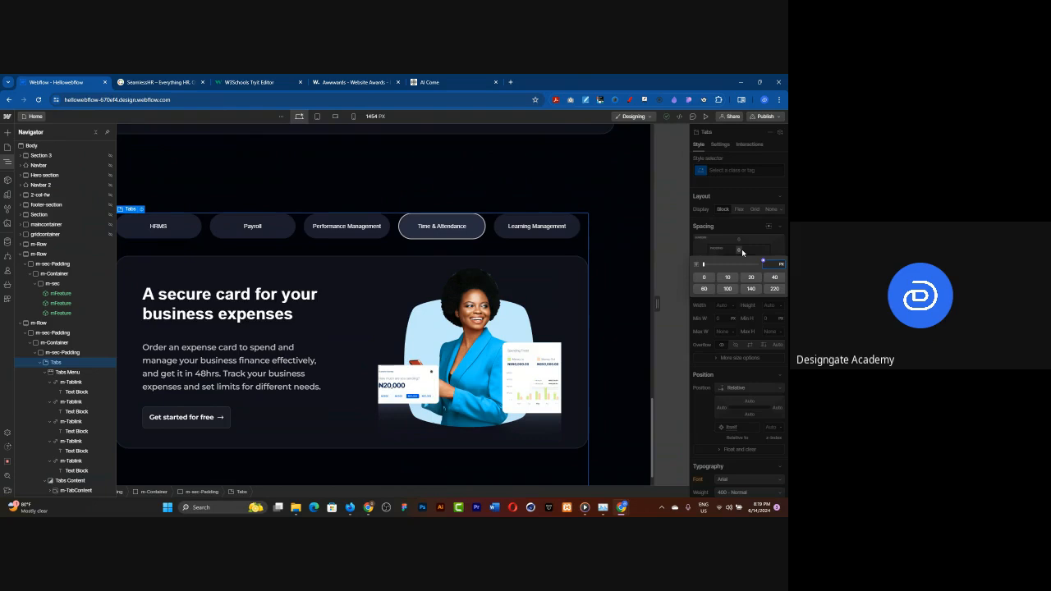
click(750, 277)
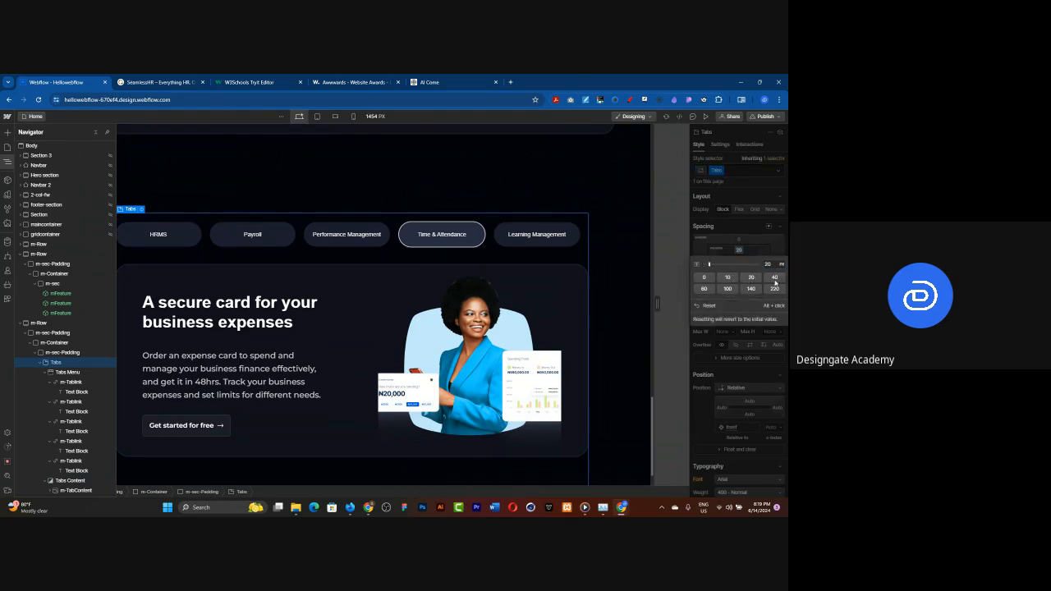
click(774, 277)
click(767, 245)
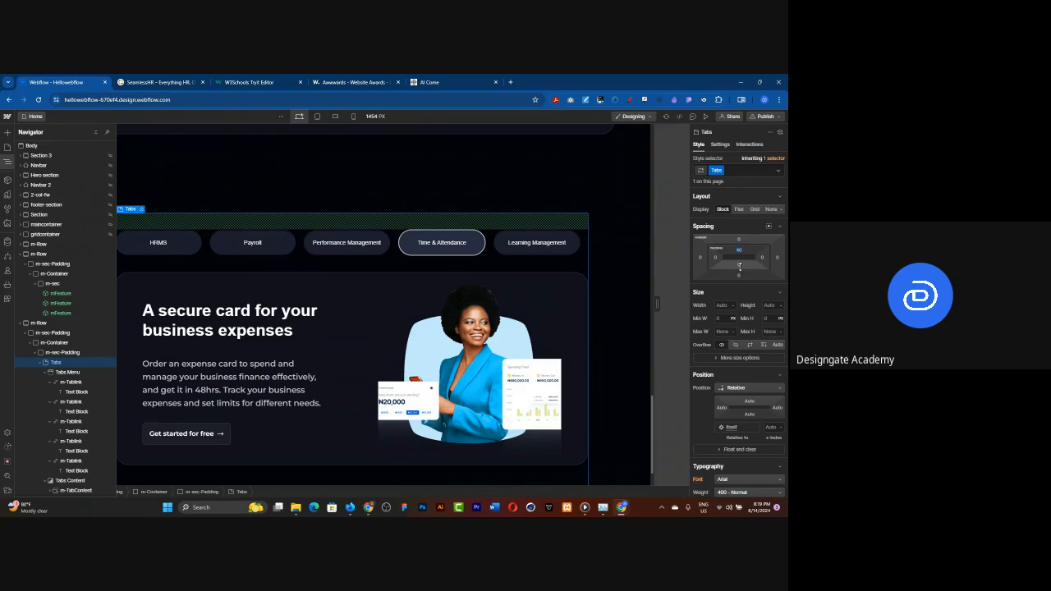
Set the Tabs element's bottom, right and left padding to 40 px each
click(737, 267)
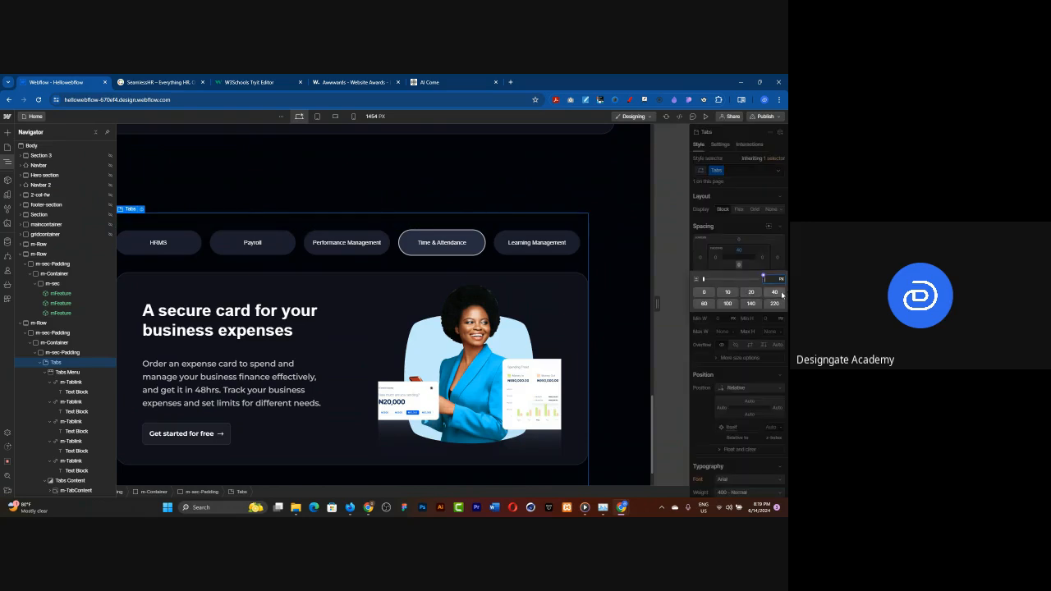
click(762, 256)
click(762, 257)
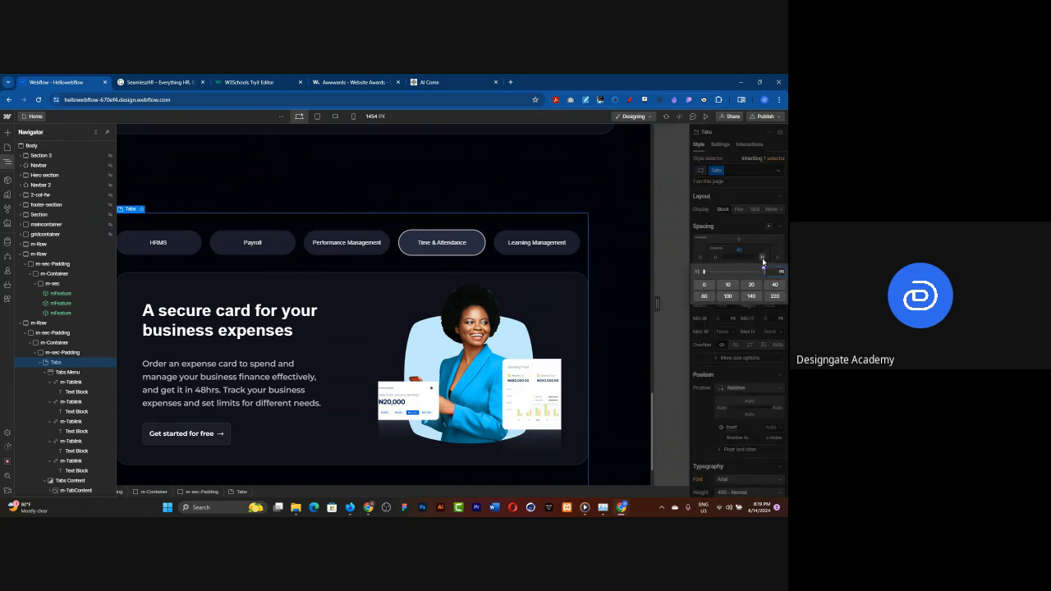
click(778, 285)
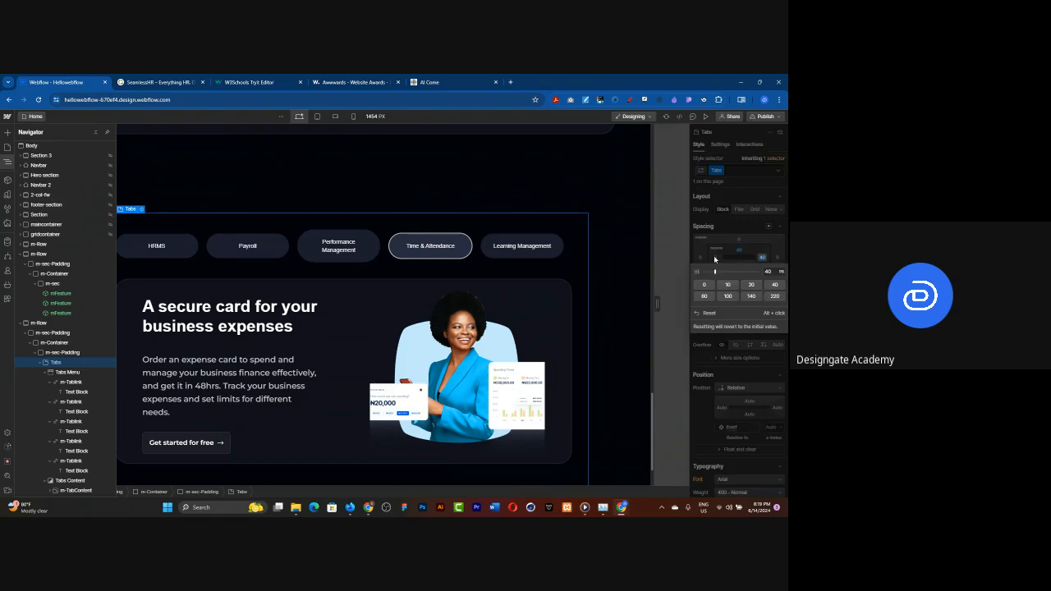
click(714, 260)
click(714, 259)
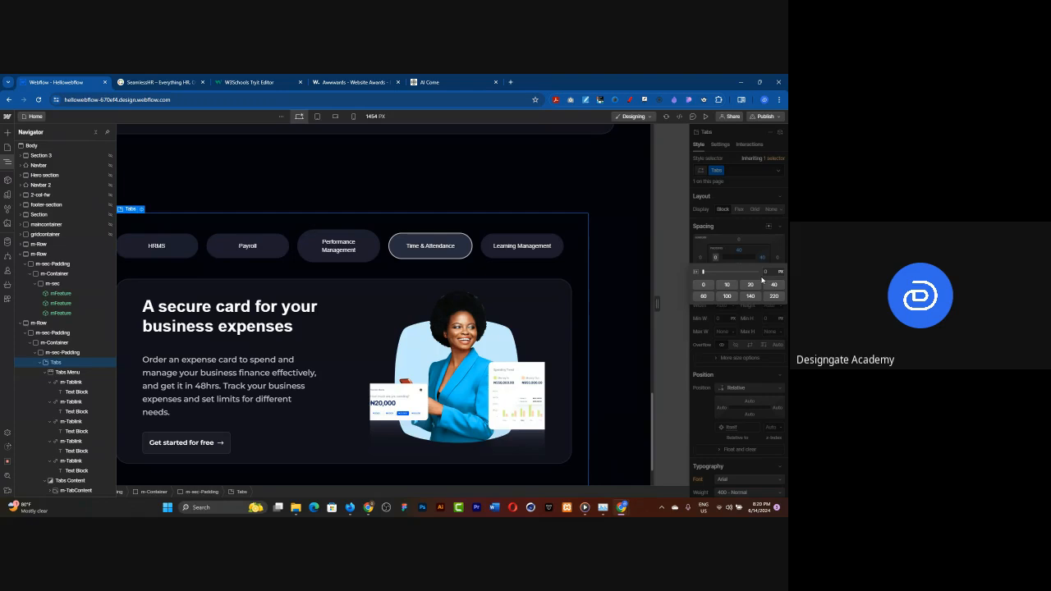
click(772, 285)
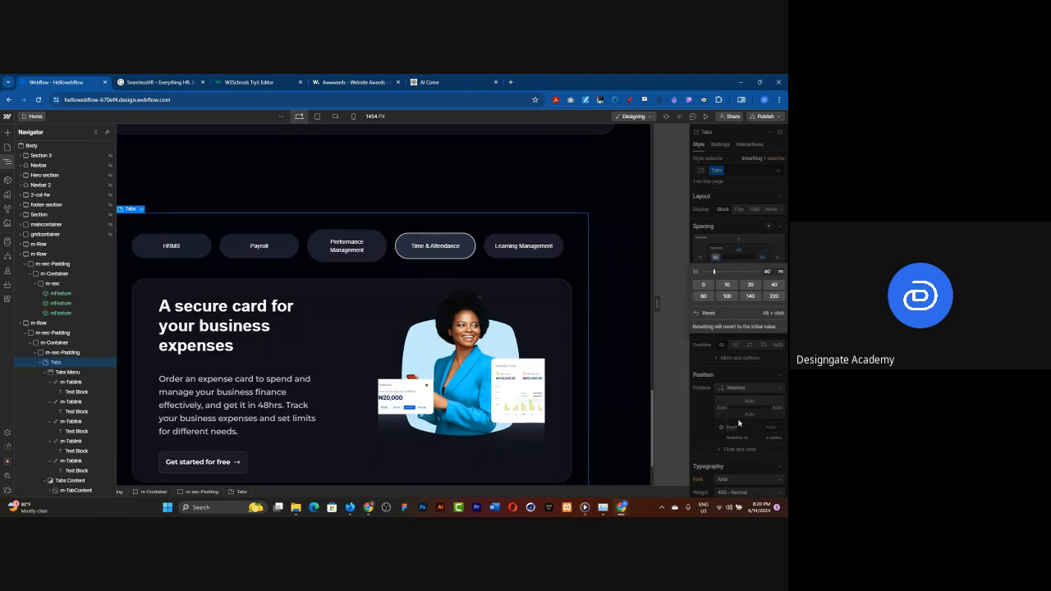
key(Escape)
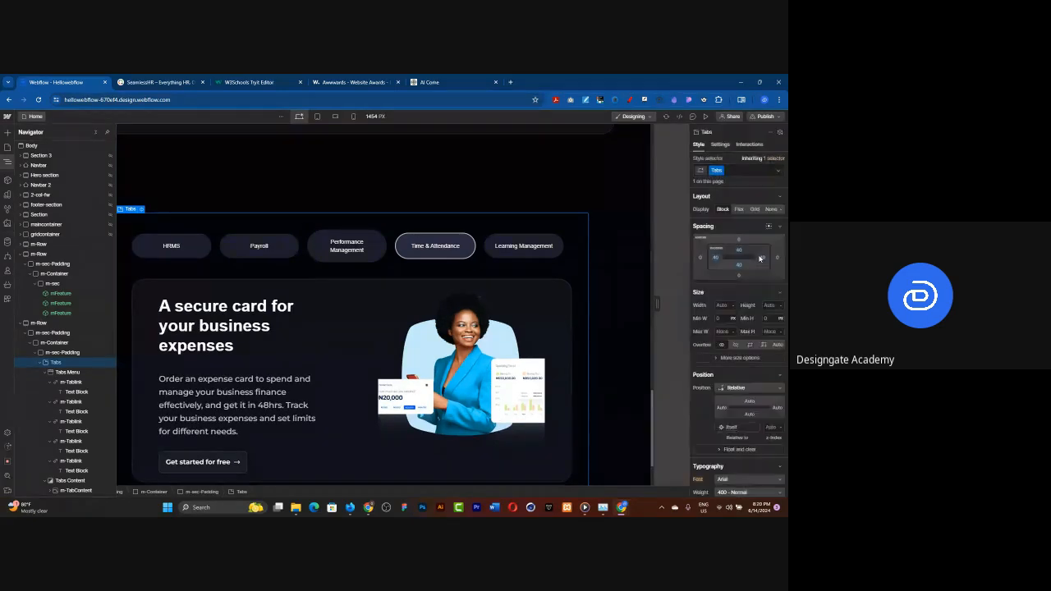
Give the Tabs element a dark blue background, #23253b, at 44% opacity
scroll(765, 350, down, 5)
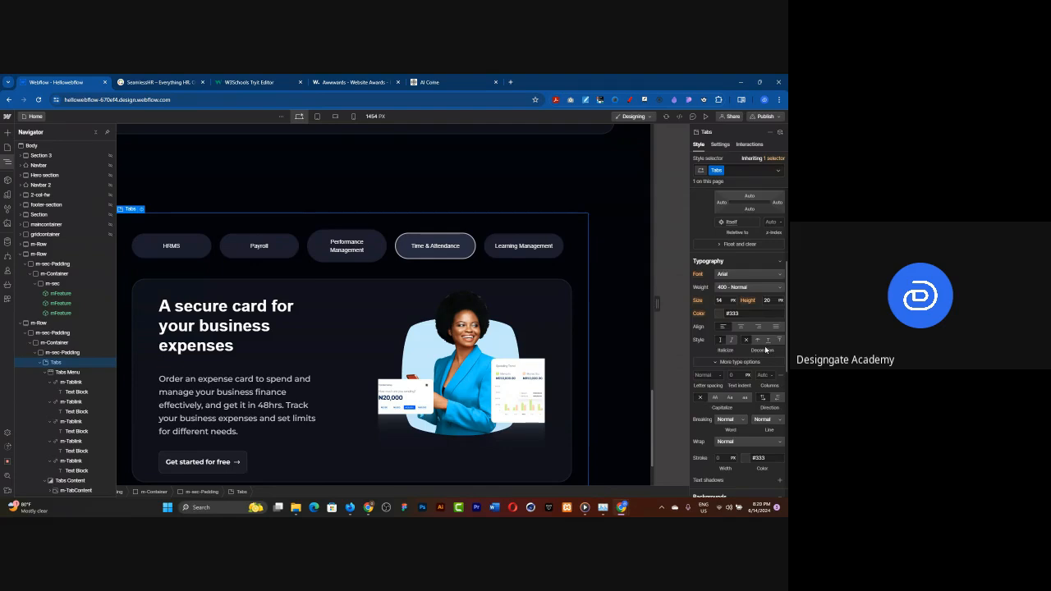
scroll(765, 349, down, 4)
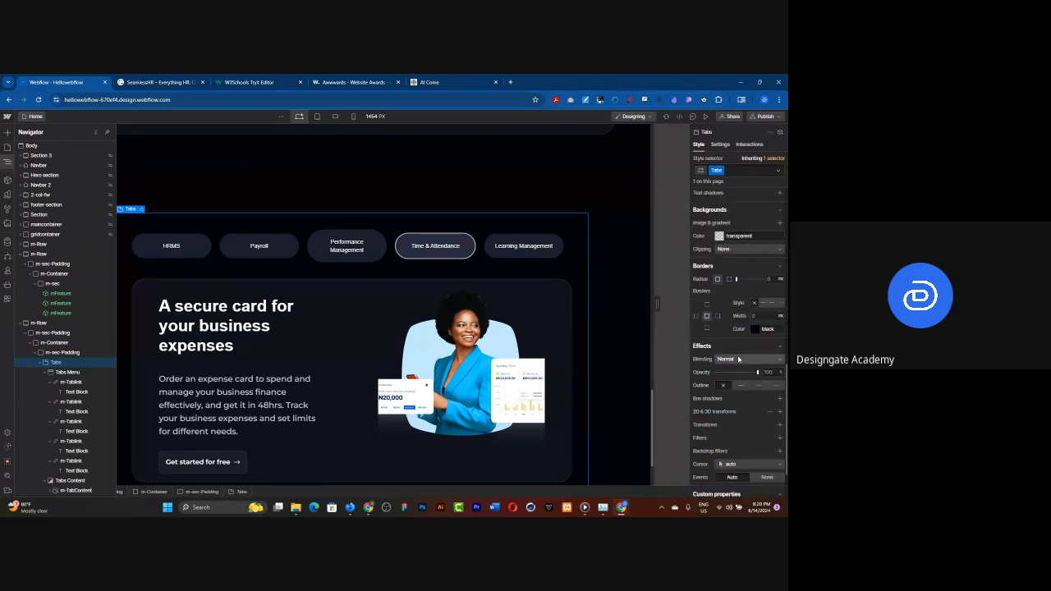
click(719, 236)
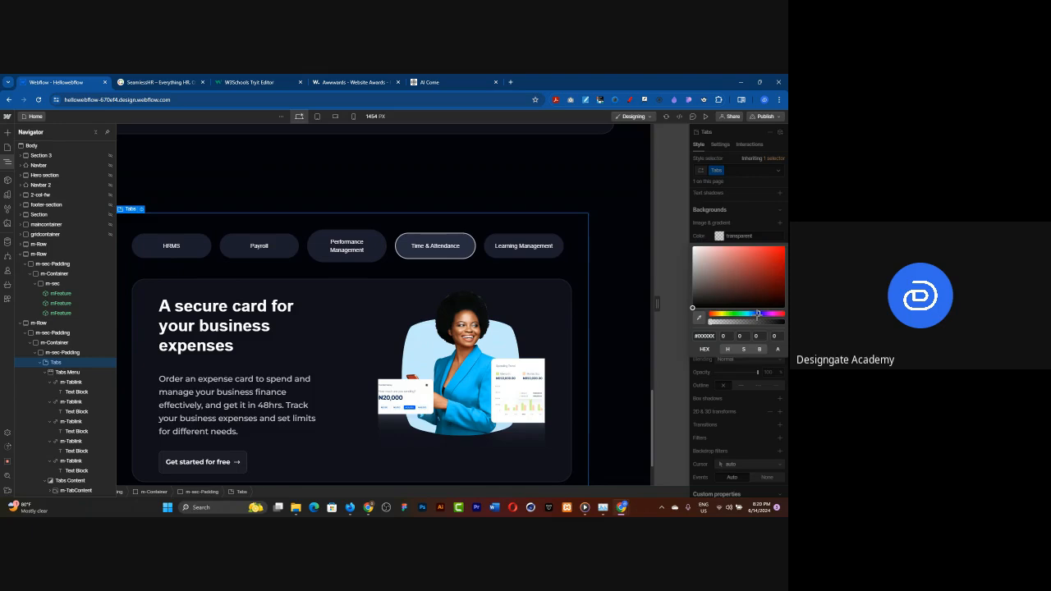
click(757, 313)
mouse_move(714, 292)
mouse_down()
mouse_move(699, 287)
mouse_move(730, 293)
mouse_up()
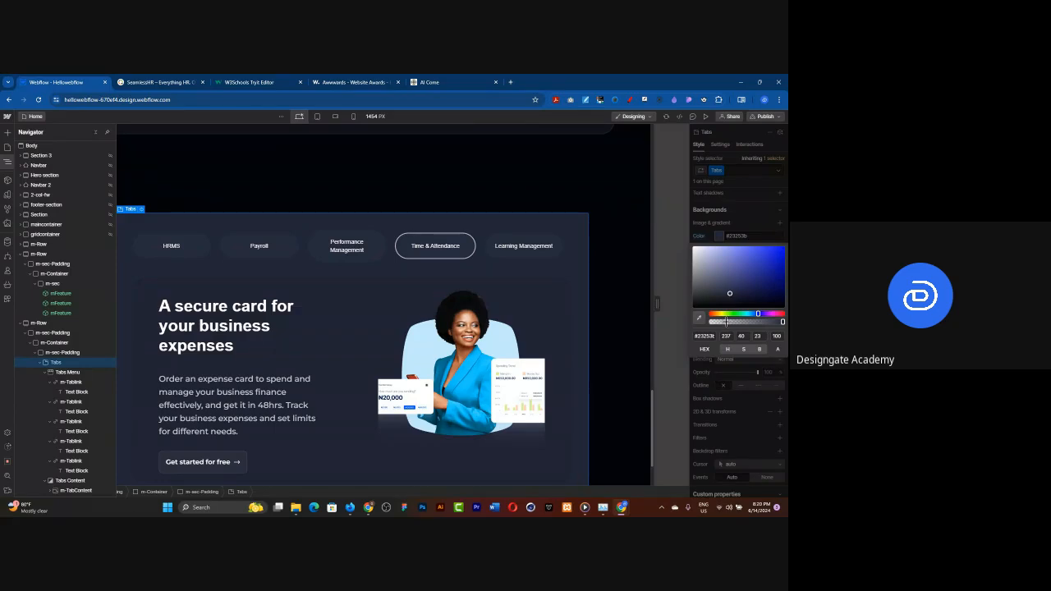
drag(726, 321, 741, 320)
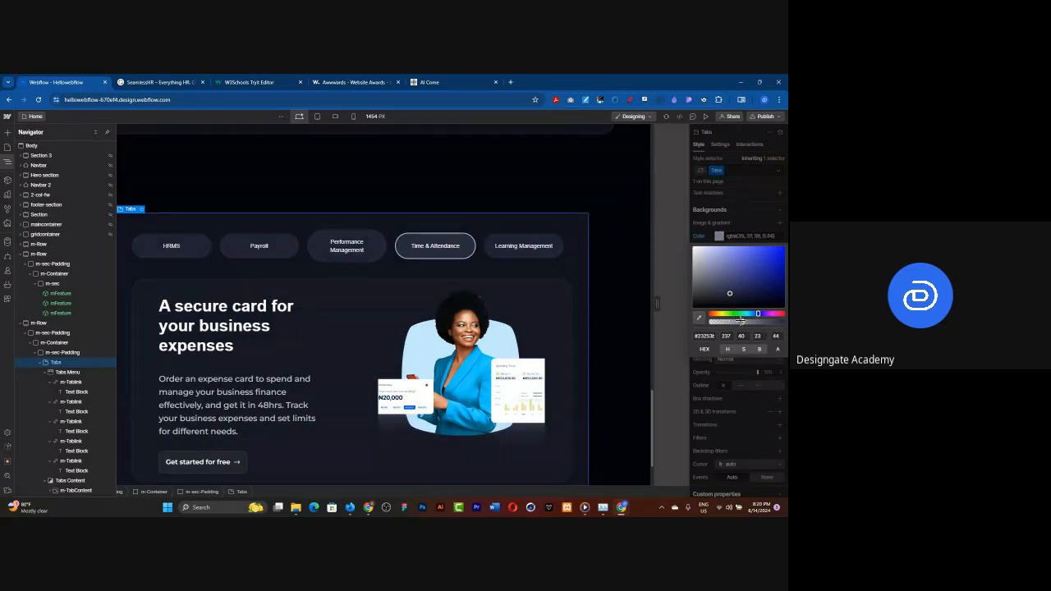
Preview the tabs section with its background, return to the design view and undo the background colour
click(706, 117)
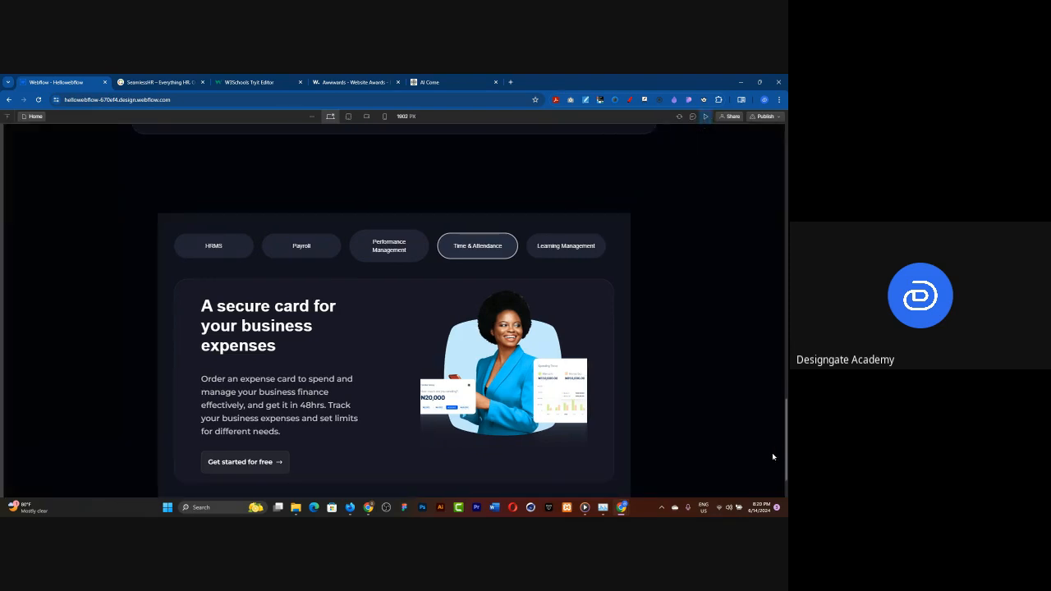
scroll(51, 271, down, 1)
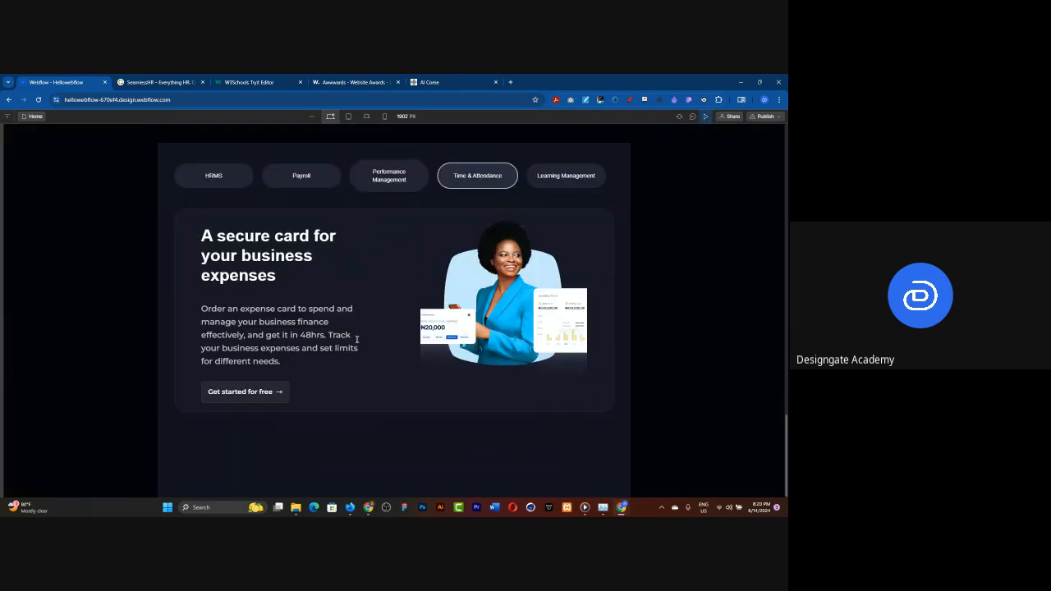
scroll(426, 371, up, 1)
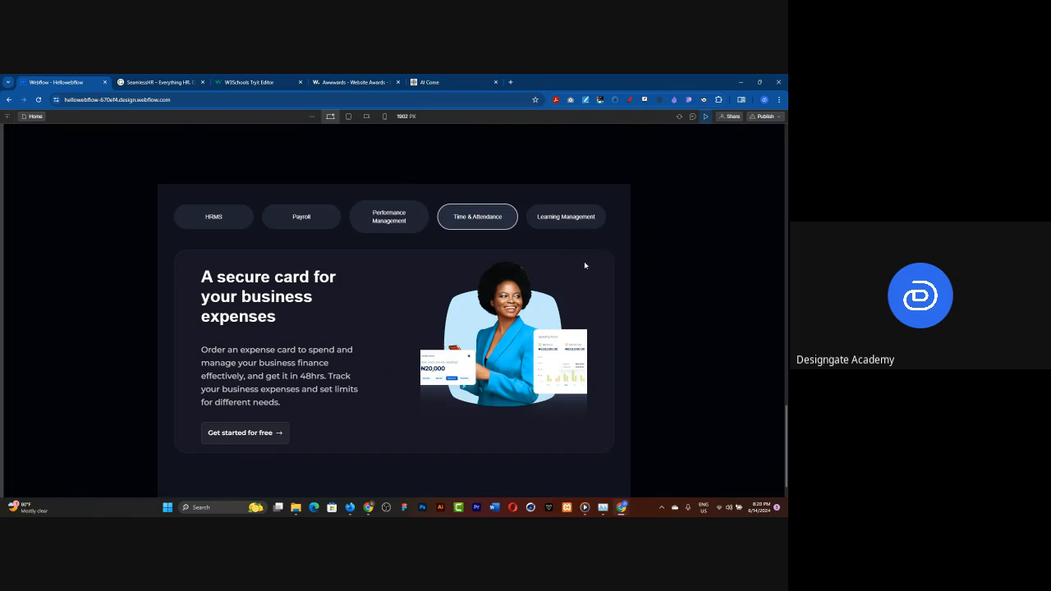
click(700, 116)
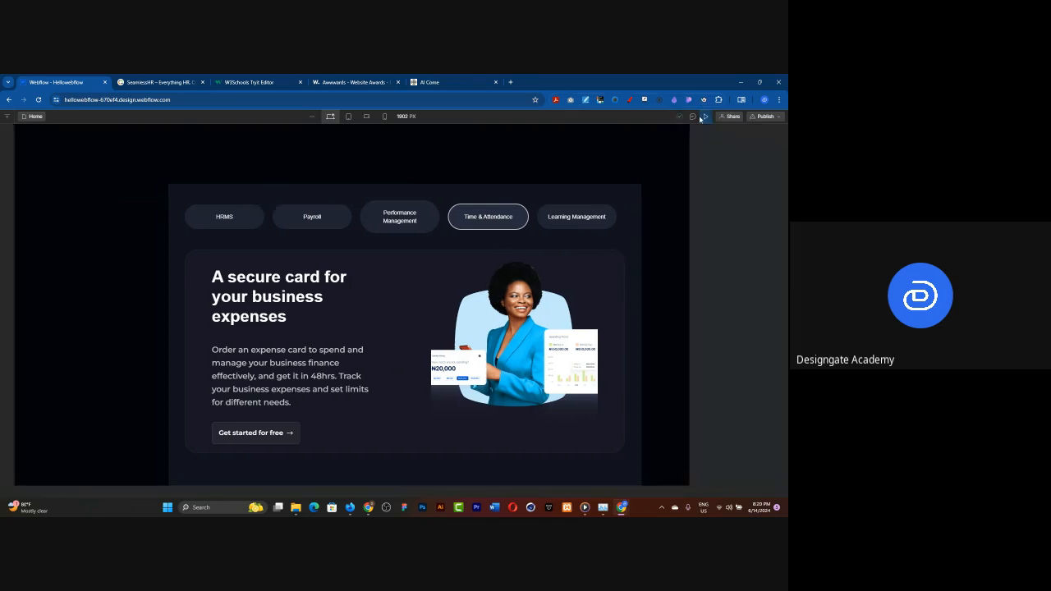
key(Escape)
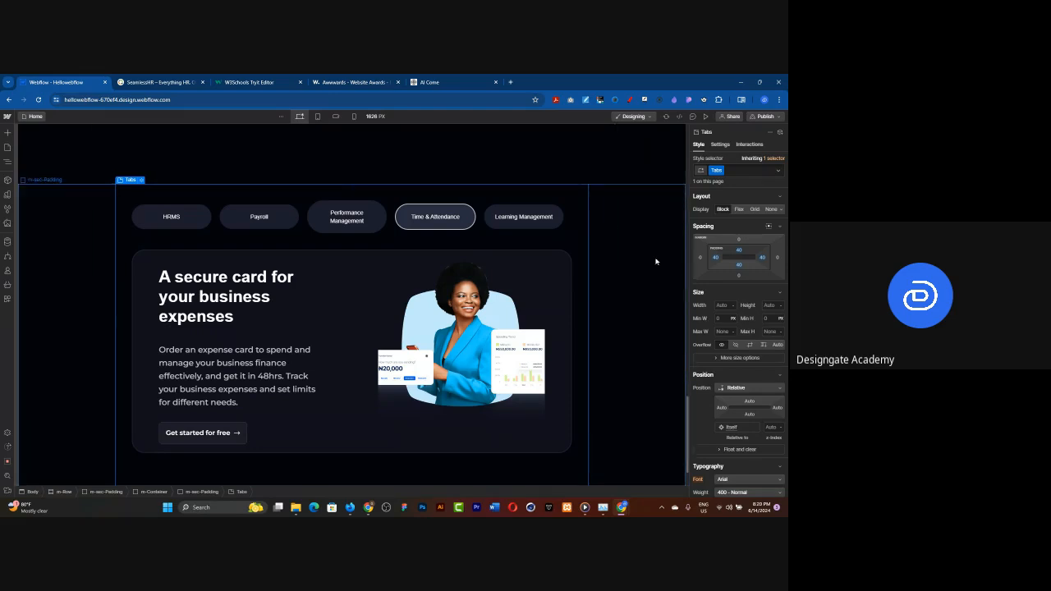
Select the HRMS tab link, preview the page, try the HRMS tab, and return to the design view
click(629, 189)
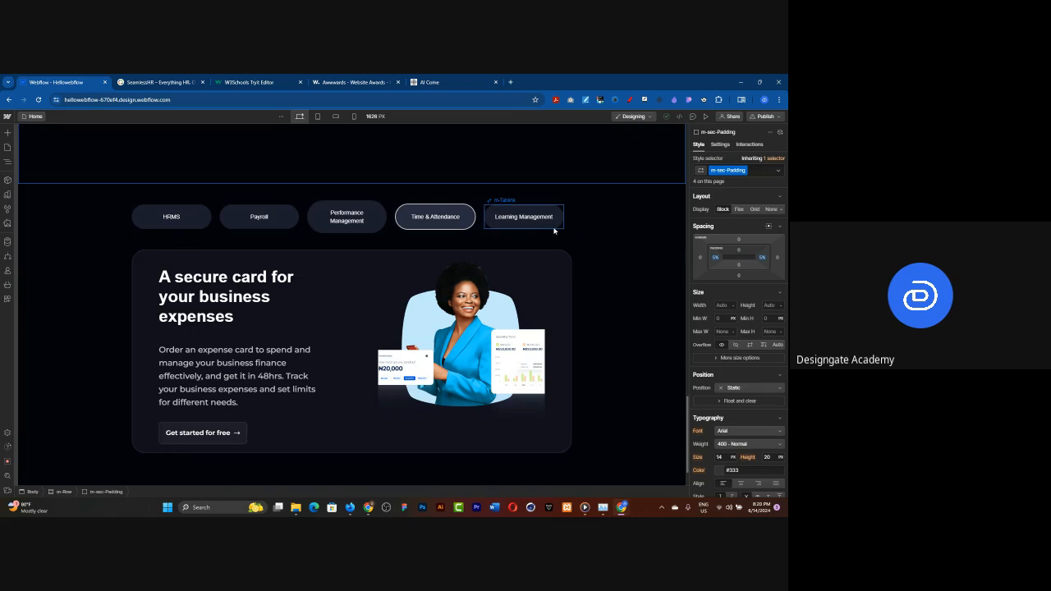
click(183, 227)
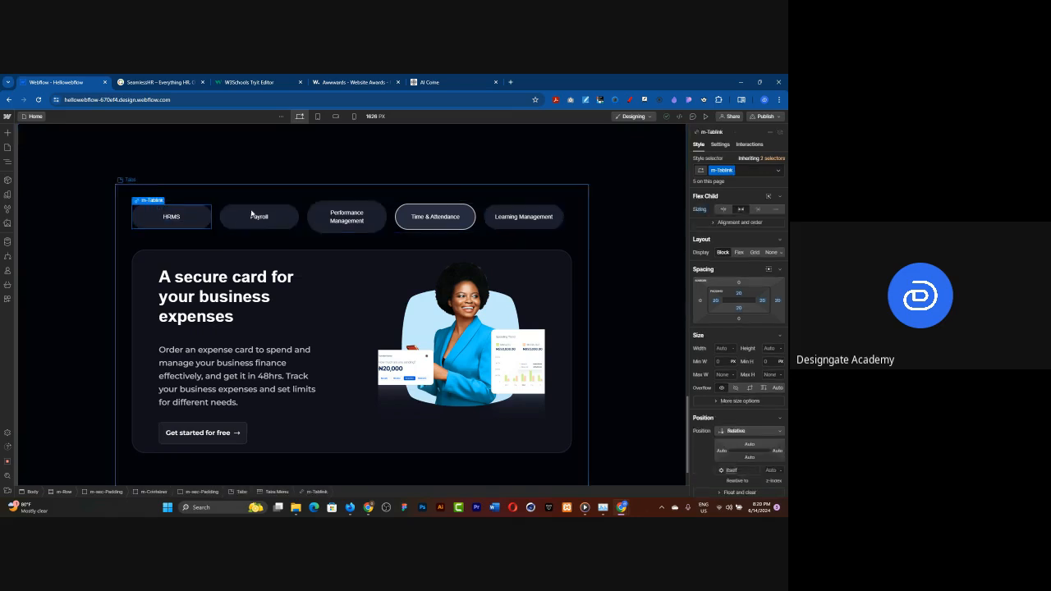
click(705, 116)
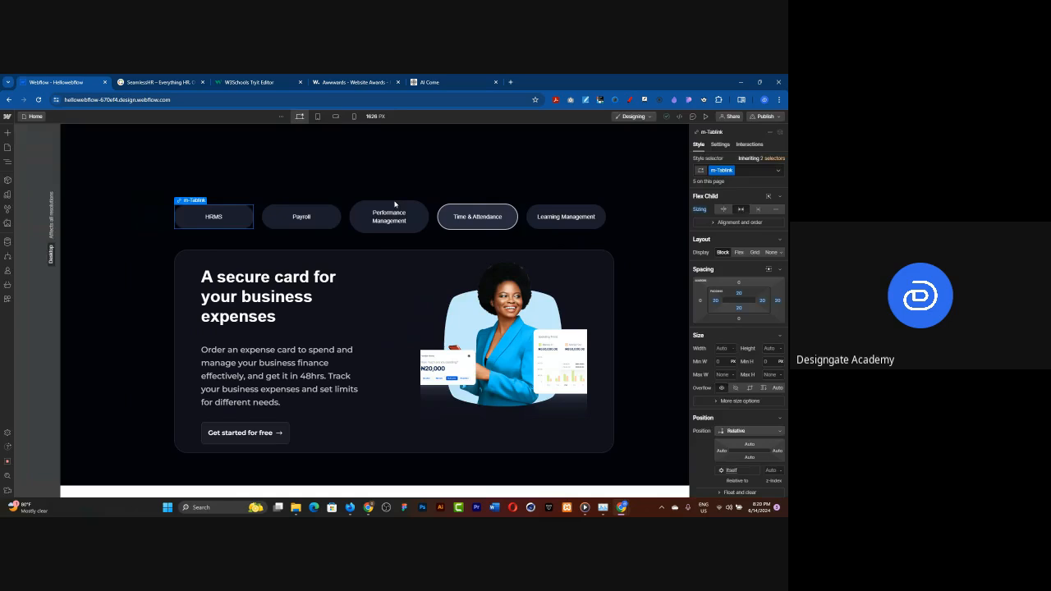
click(238, 222)
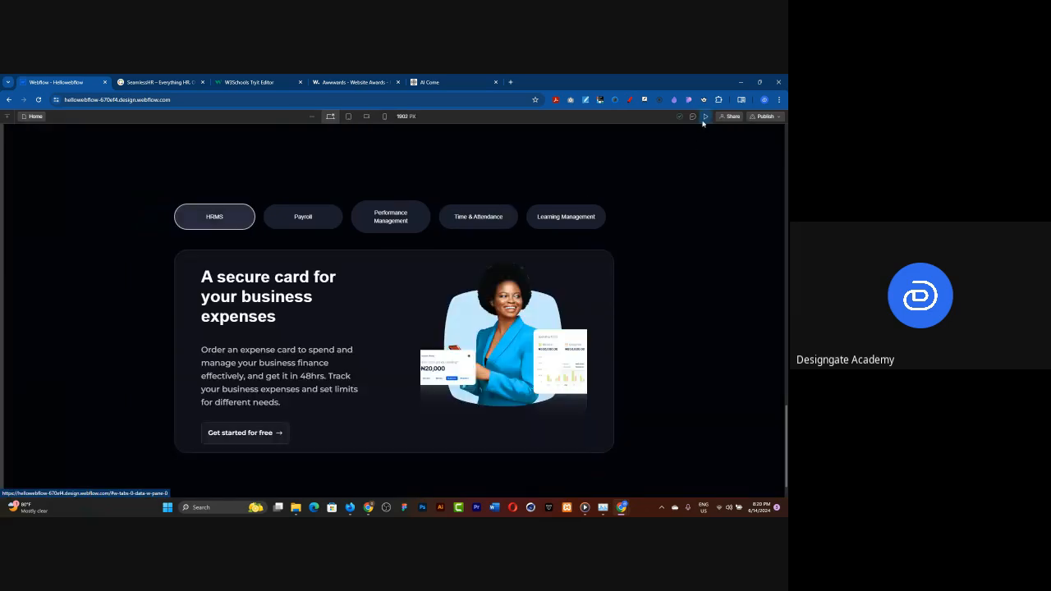
key(Escape)
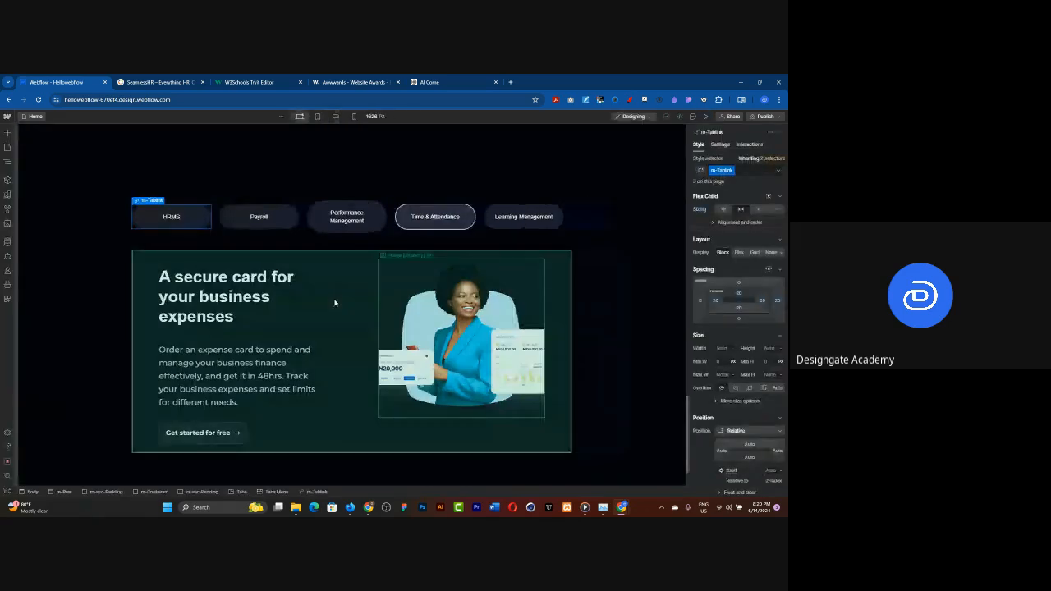
Select the Tabs element in the page structure and reset its padding to 0 on all four sides
click(8, 161)
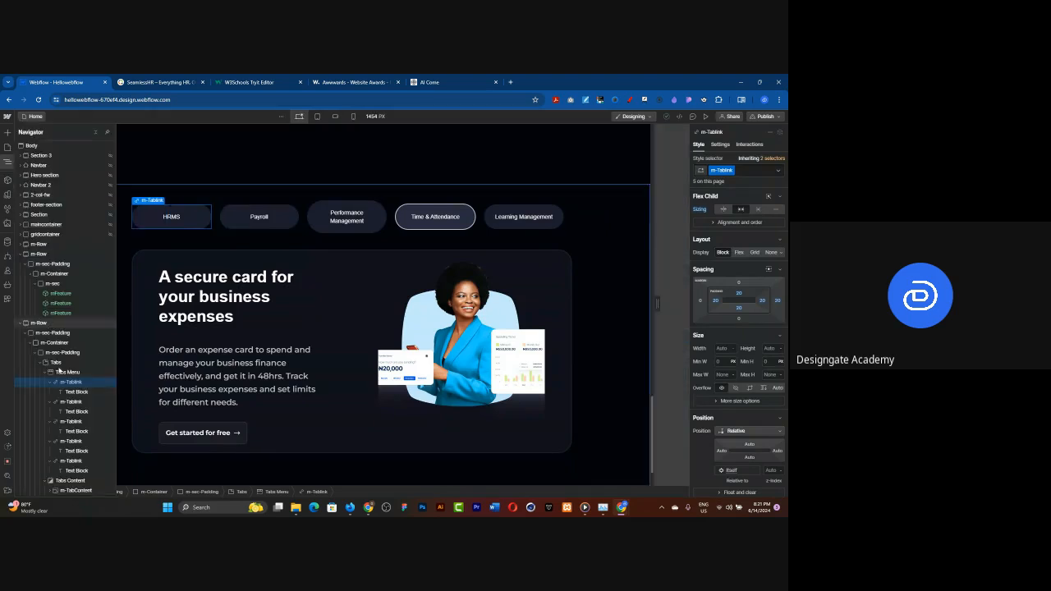
click(55, 364)
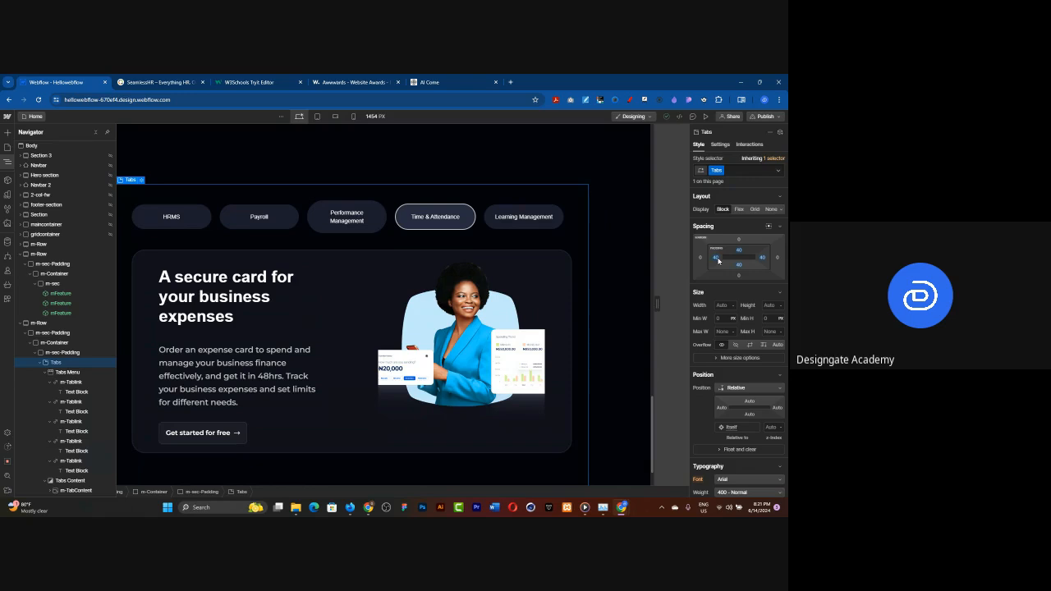
drag(714, 258, 671, 257)
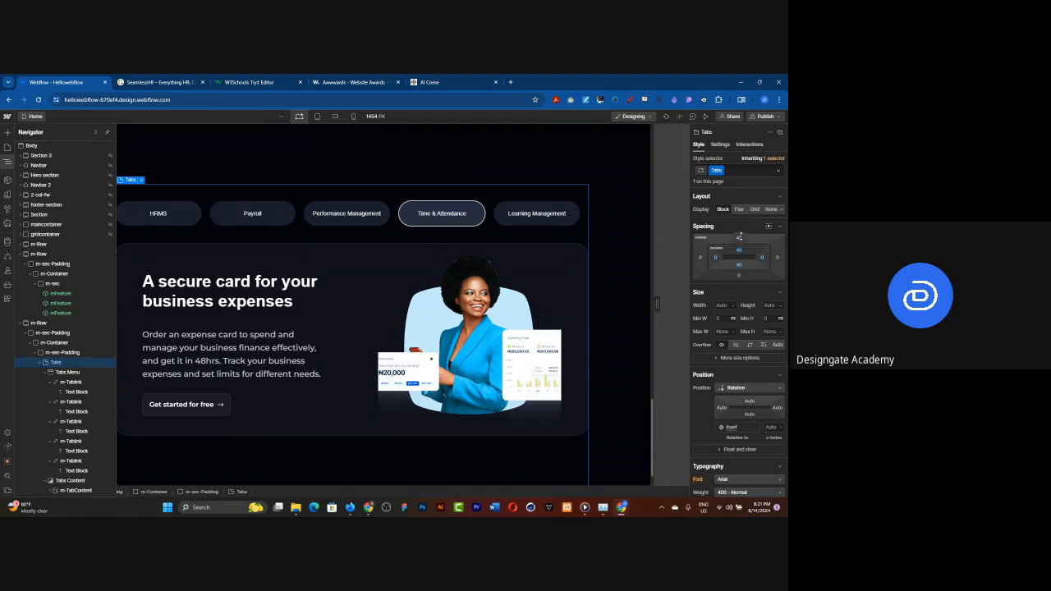
mouse_move(740, 236)
mouse_down()
mouse_move(744, 204)
mouse_move(738, 270)
mouse_move(735, 228)
mouse_up()
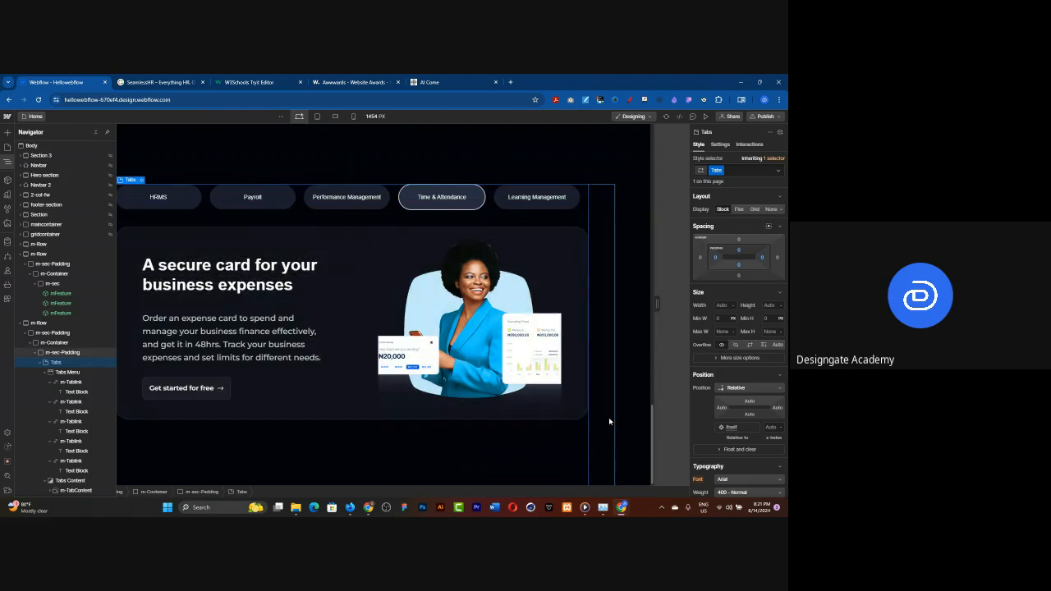
click(721, 229)
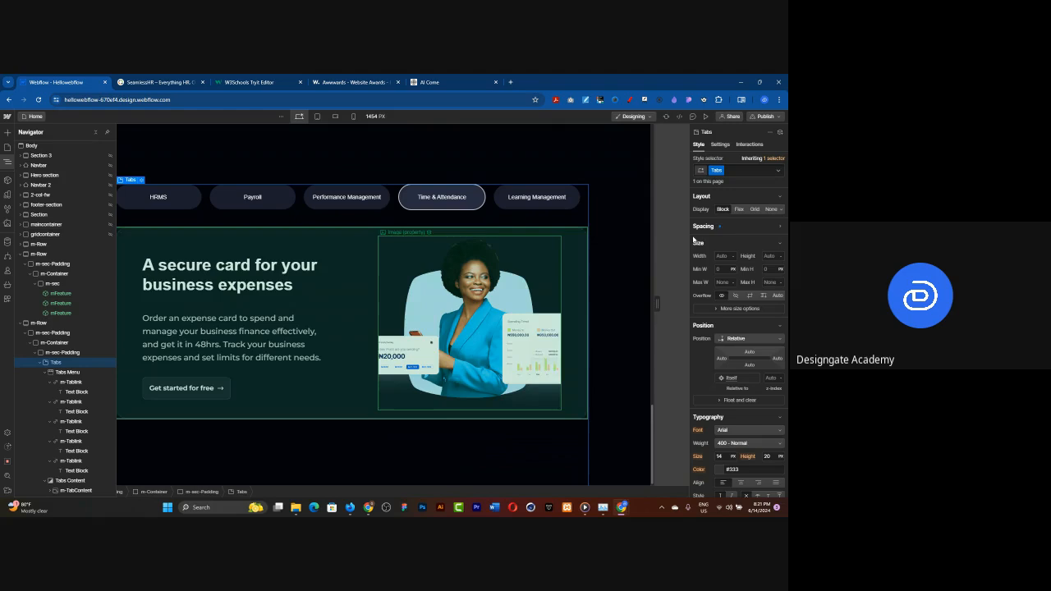
click(715, 229)
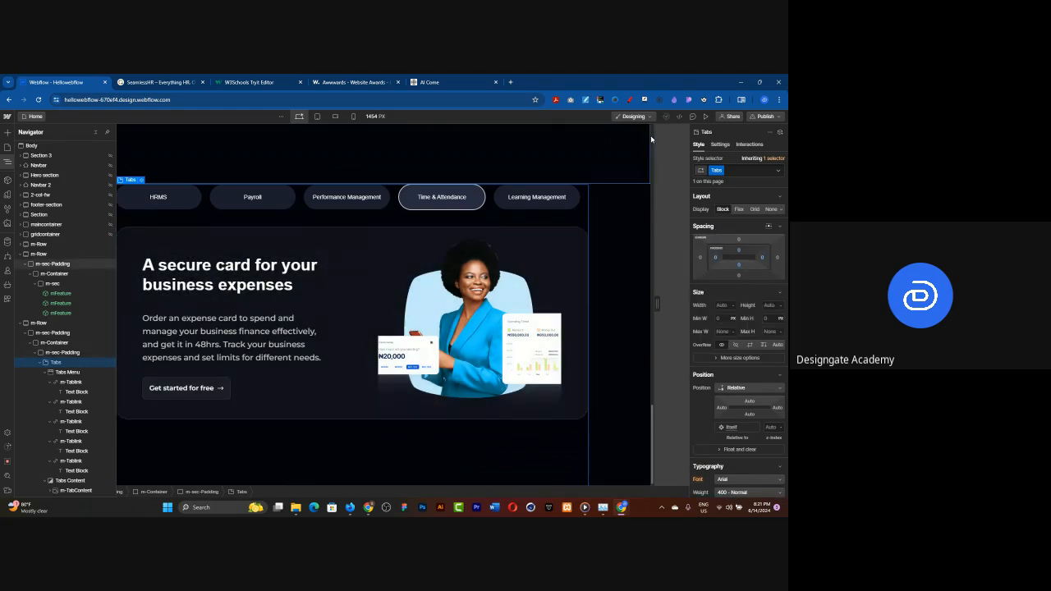
Preview the page and switch to the HRMS tab to check the section without padding
click(705, 115)
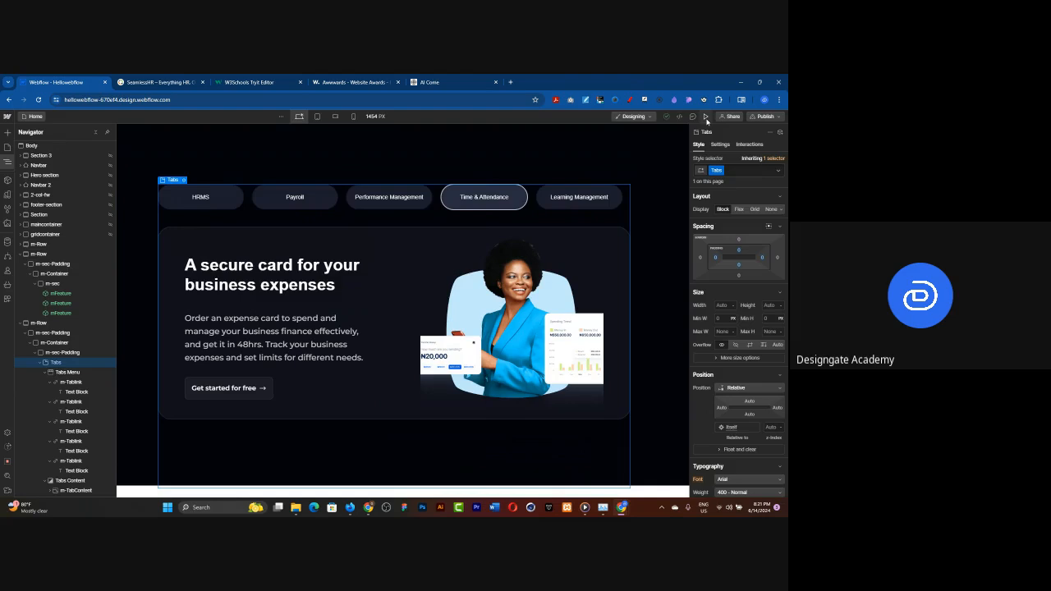
click(224, 209)
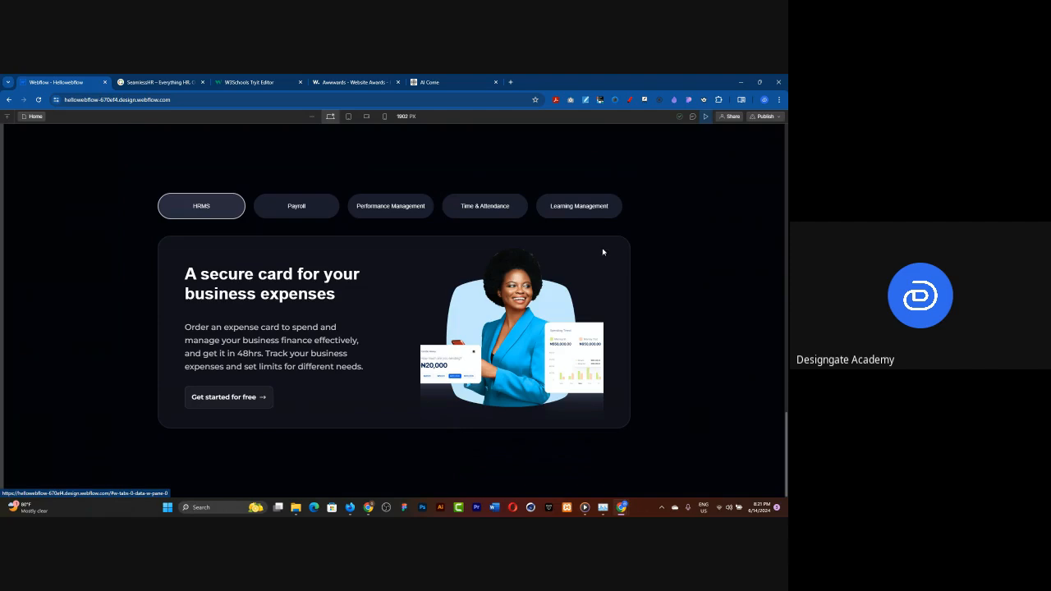
Go through the Payroll, Performance Management, Time & Attendance and Learning Management tabs in the preview, and finish on the HRMS tab
click(301, 198)
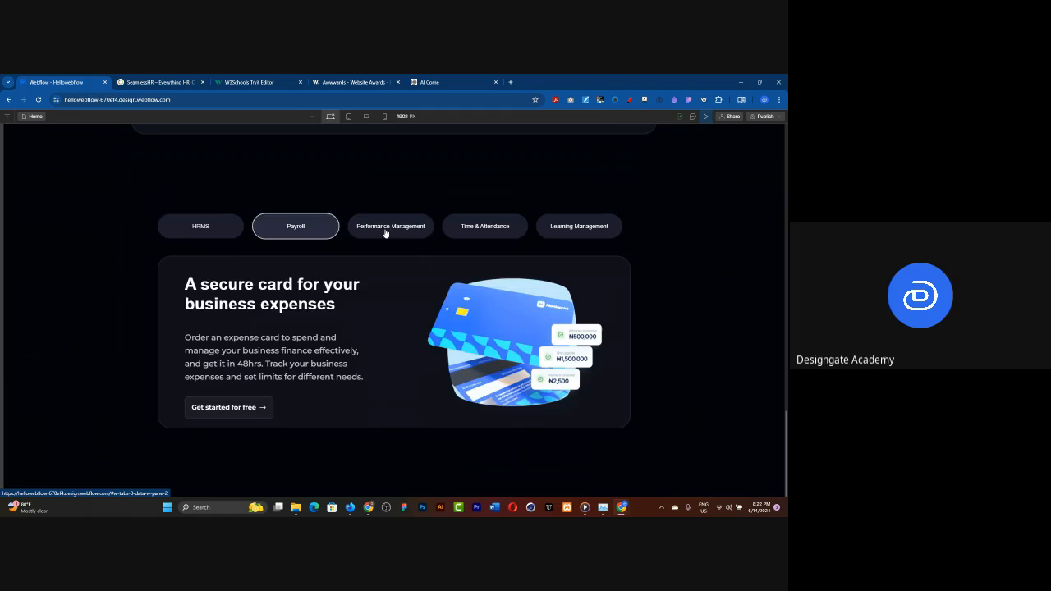
click(385, 233)
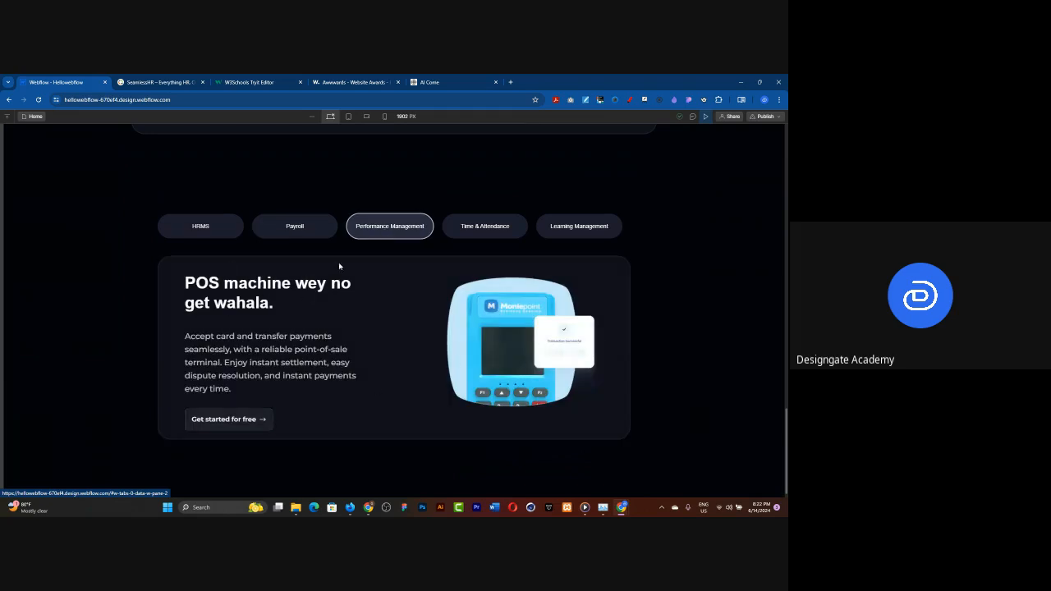
click(505, 228)
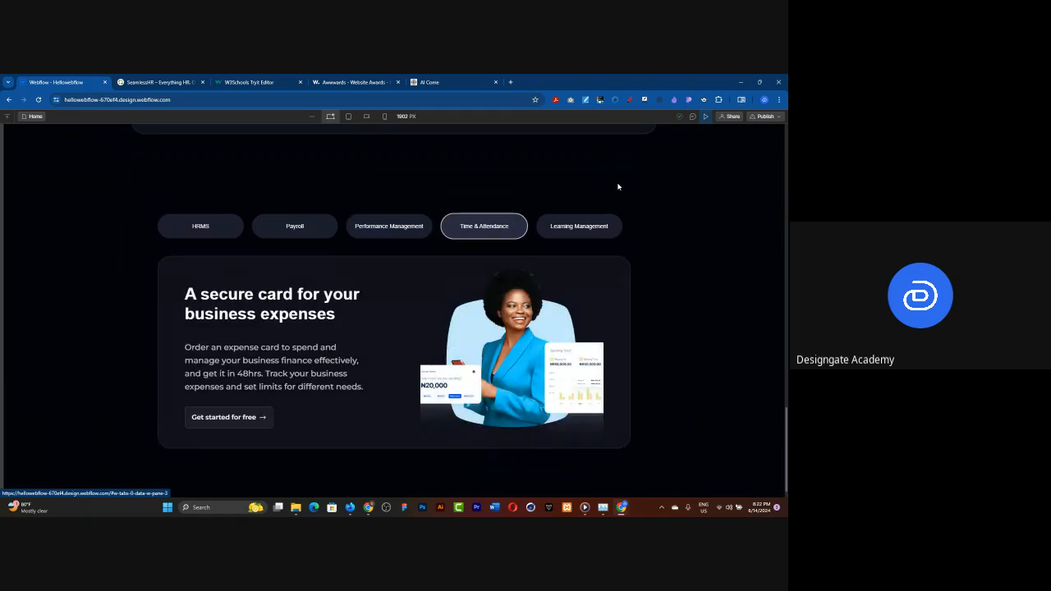
click(572, 227)
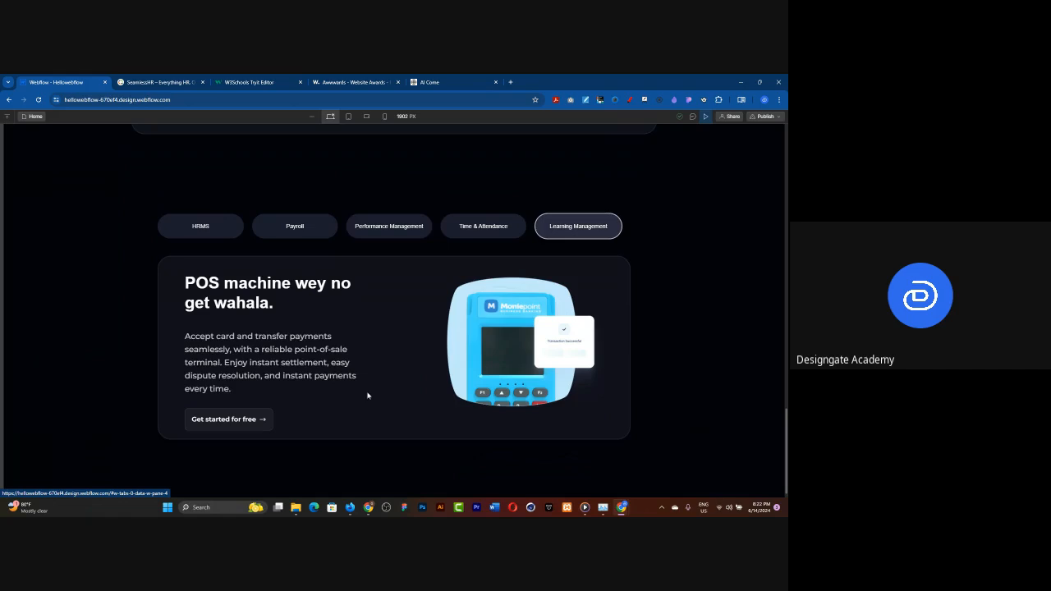
click(220, 229)
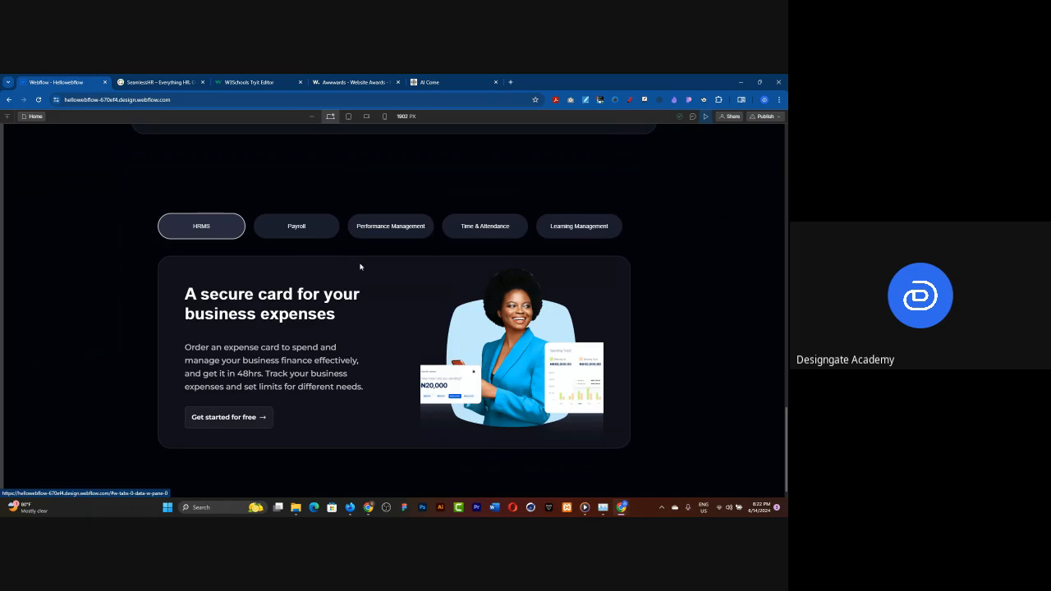
click(308, 239)
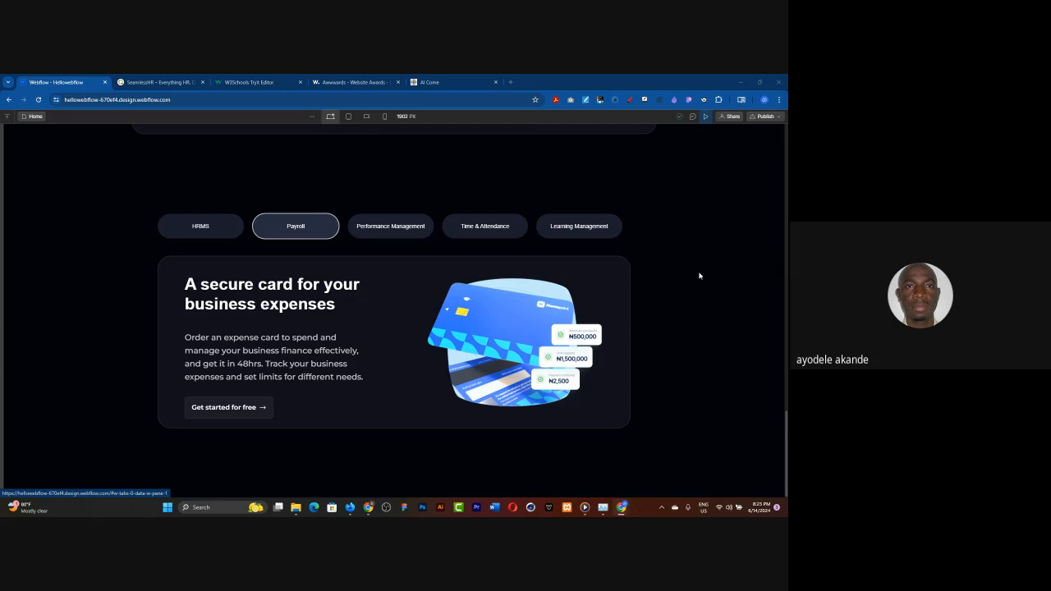
click(205, 227)
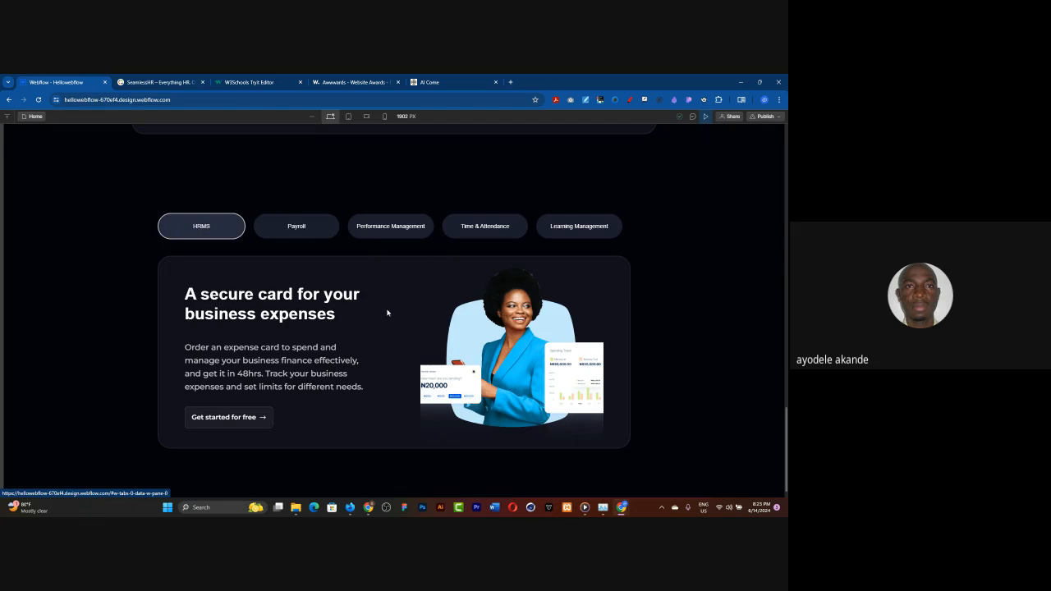
scroll(386, 312, down, 1)
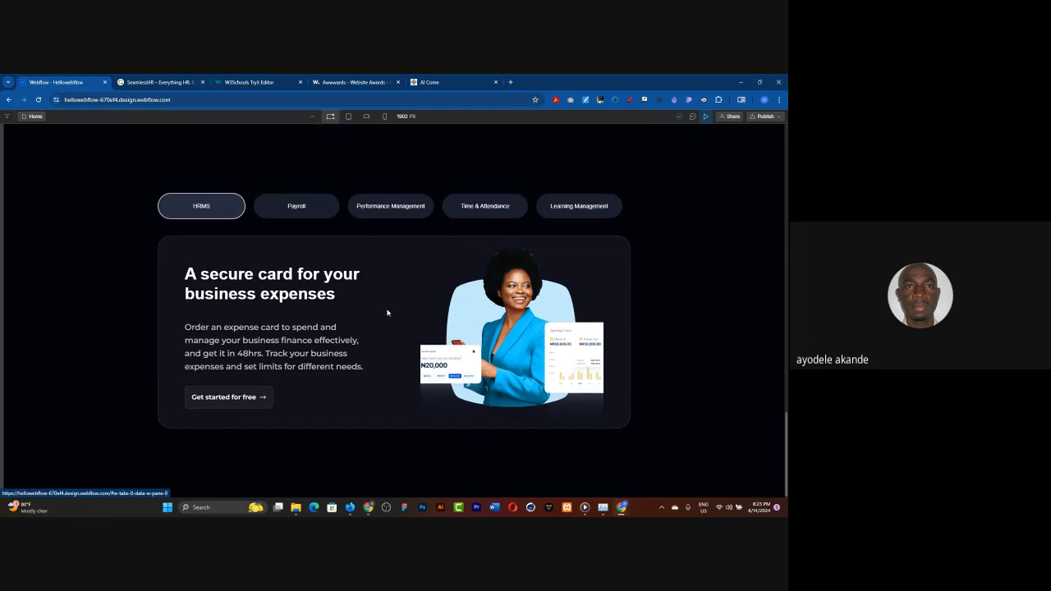
scroll(386, 312, up, 1)
scroll(387, 312, down, 1)
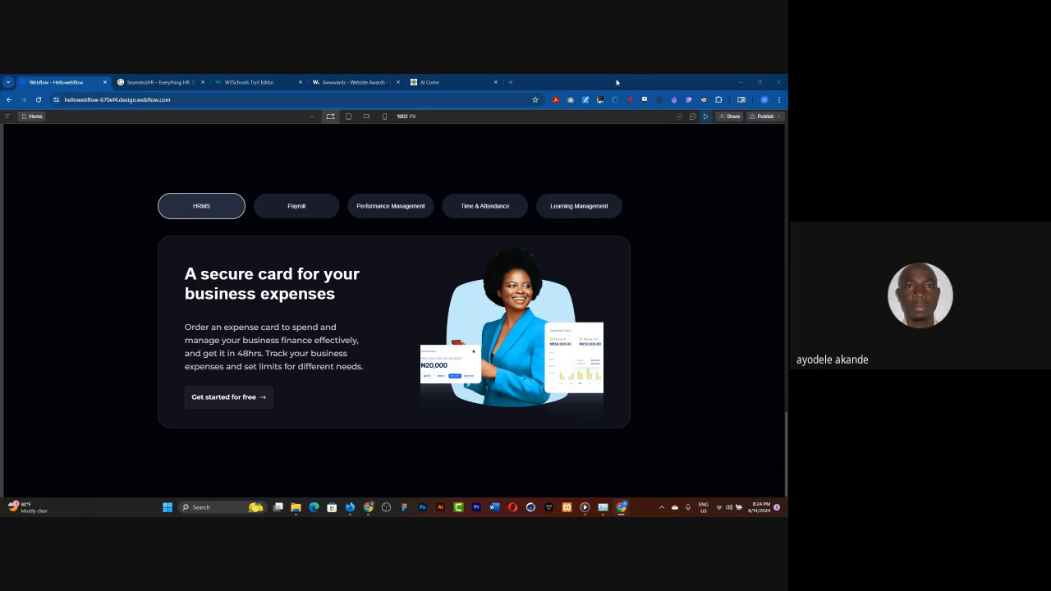
scroll(557, 292, up, 3)
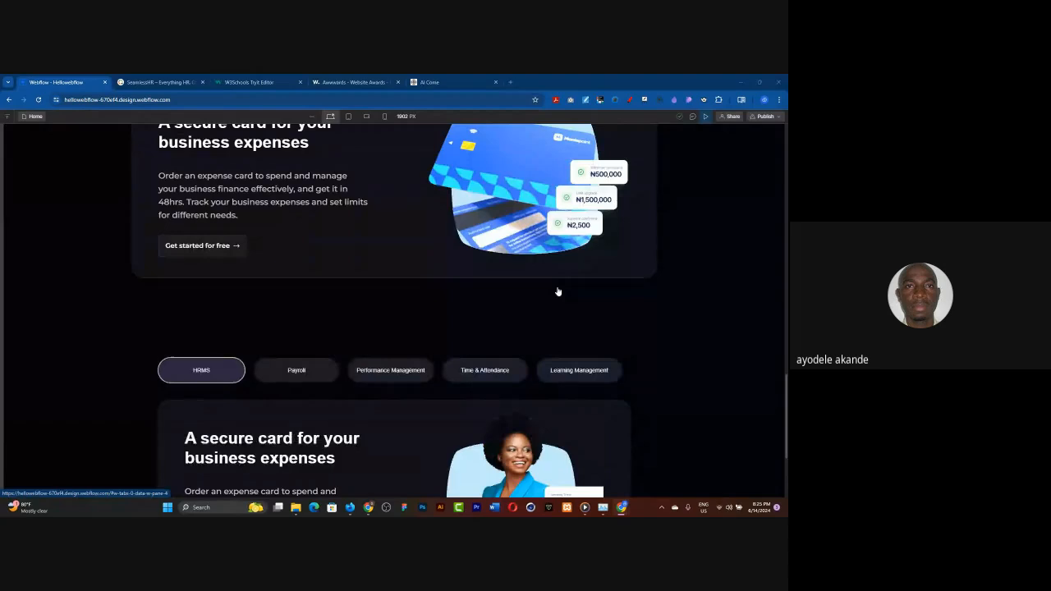
scroll(557, 292, down, 1)
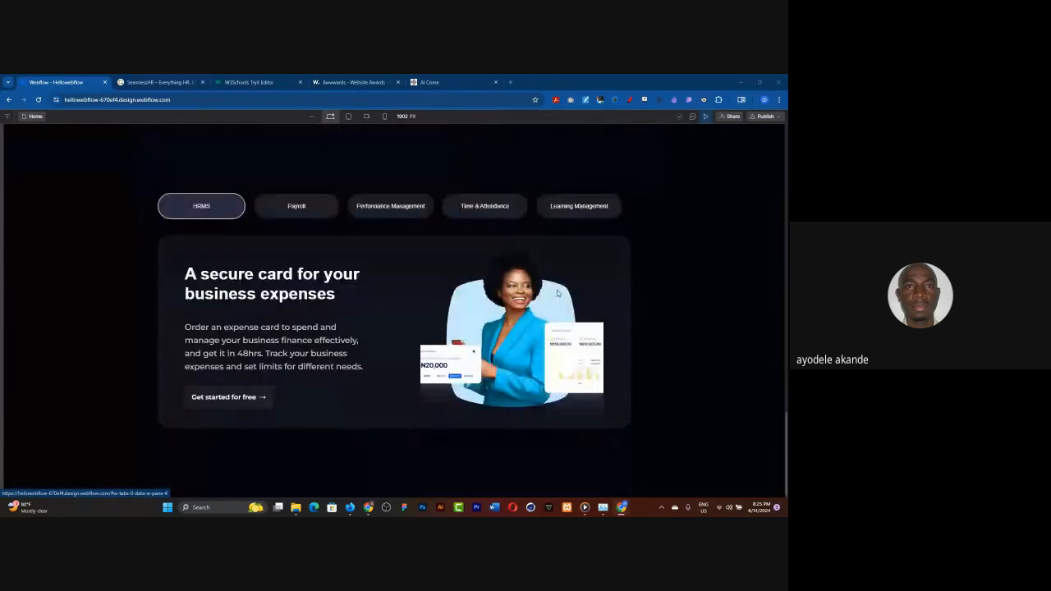